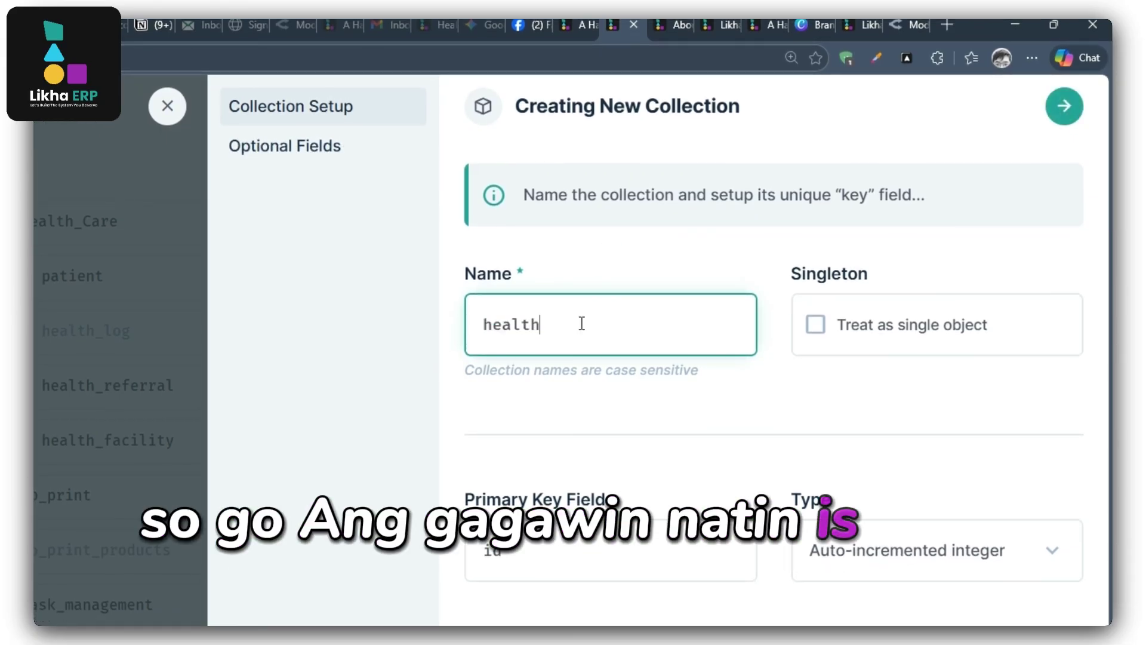
Name the collection health_history with a Generated UUID primary key.
type("tory")
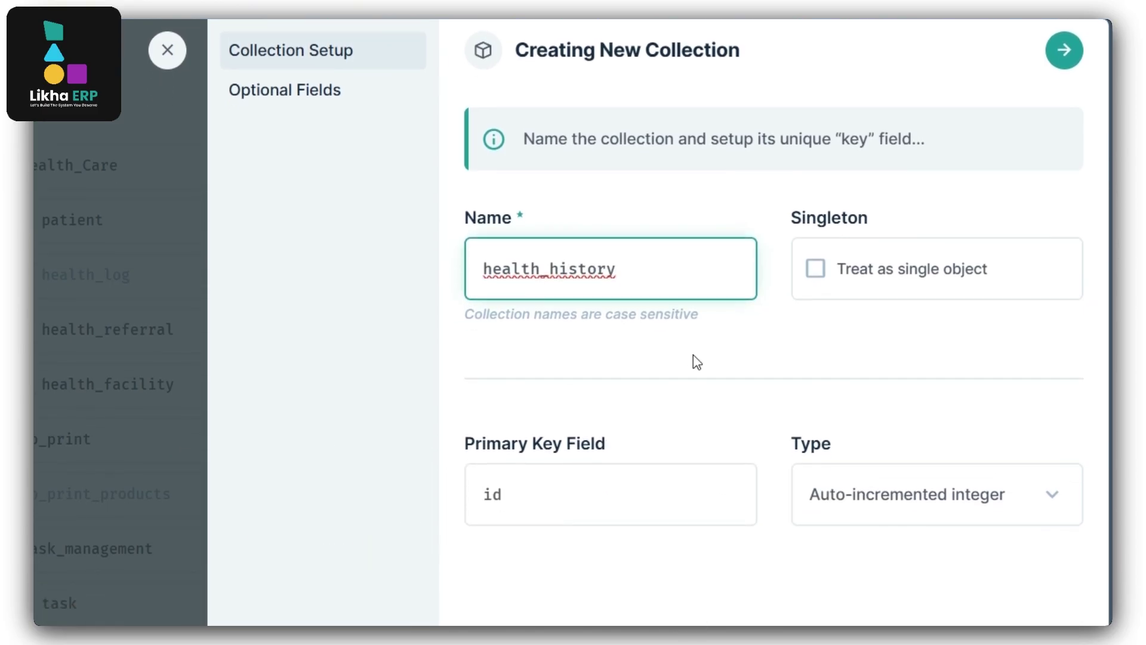
left_click(850, 563)
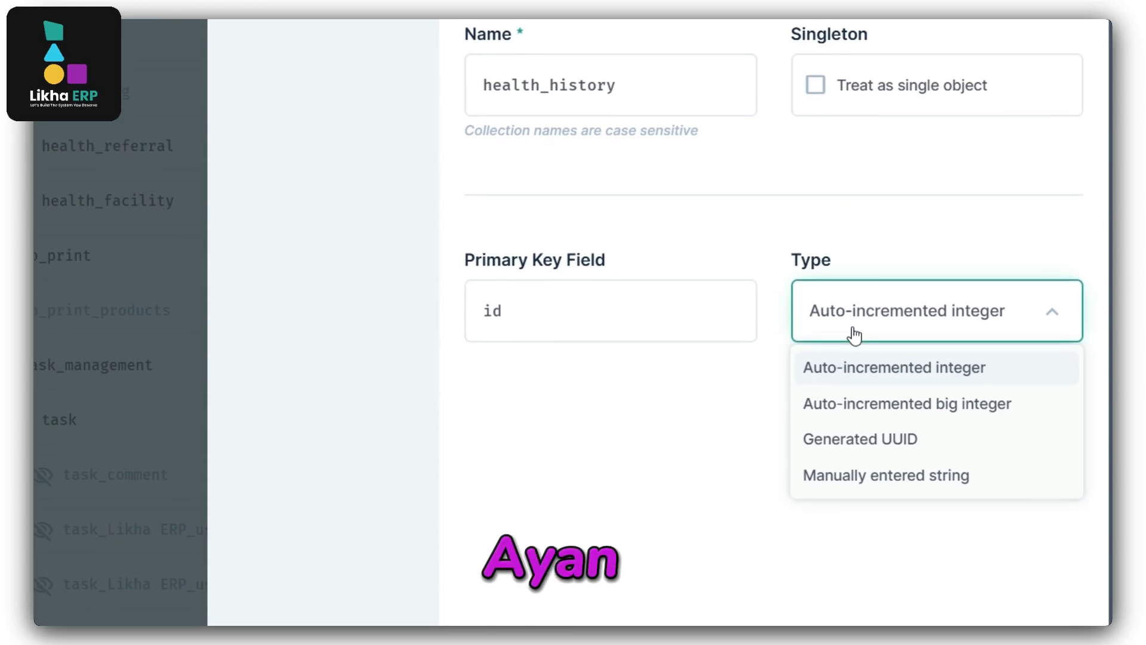
left_click(860, 451)
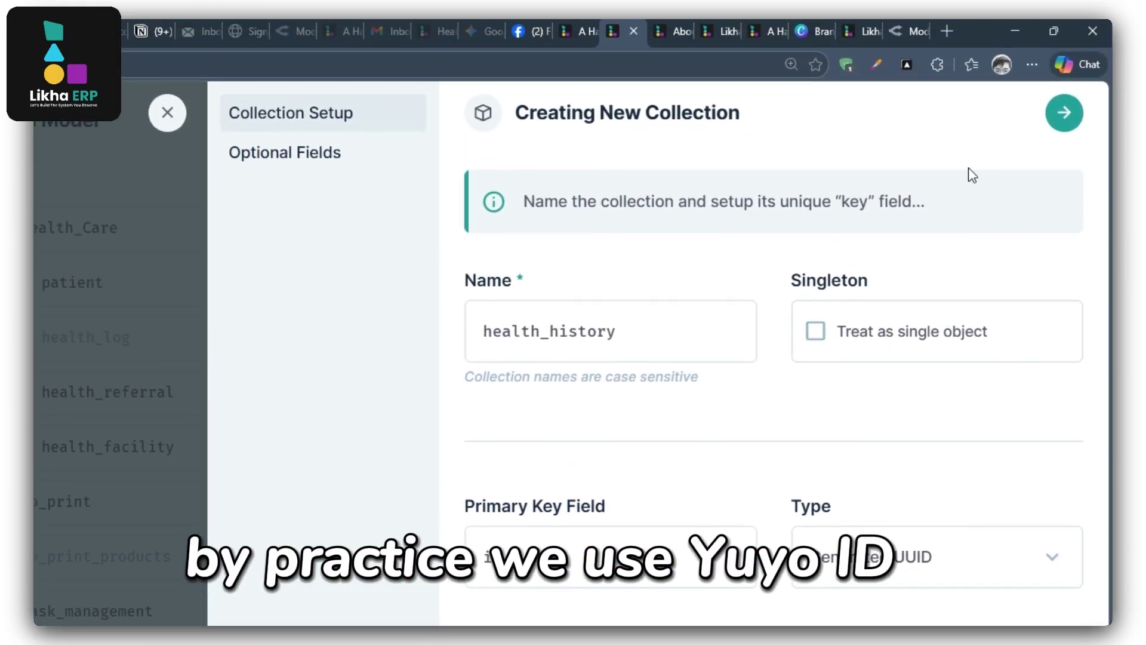
Enable the Status, Sort, Created On/By and Updated On/By optional fields.
left_click(1062, 116)
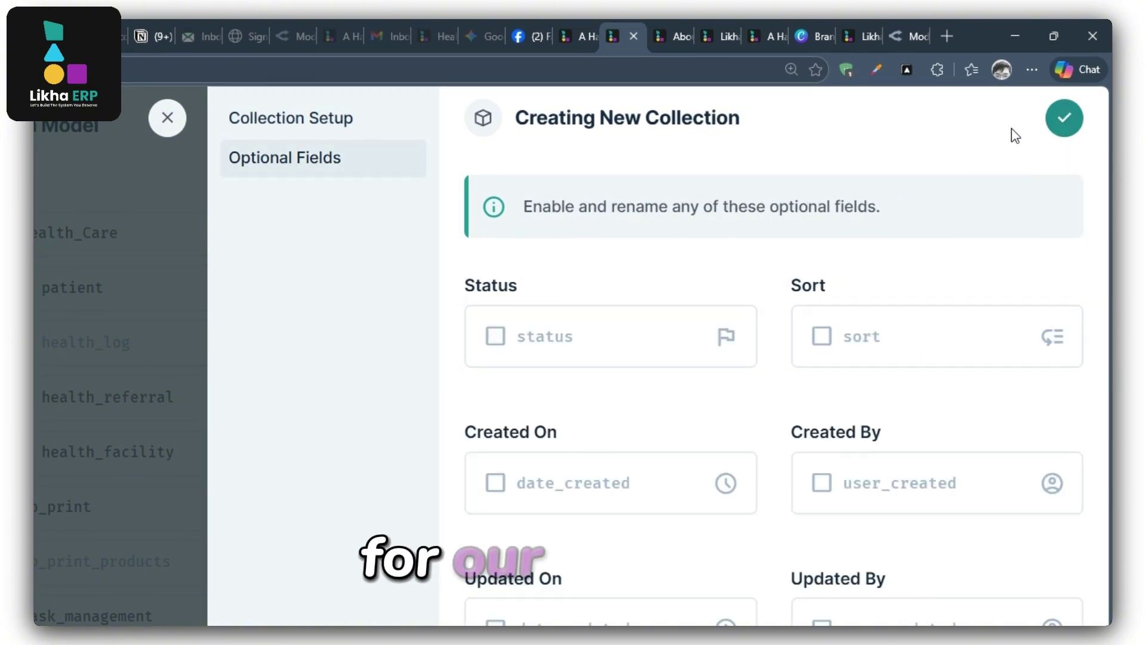
left_click(570, 336)
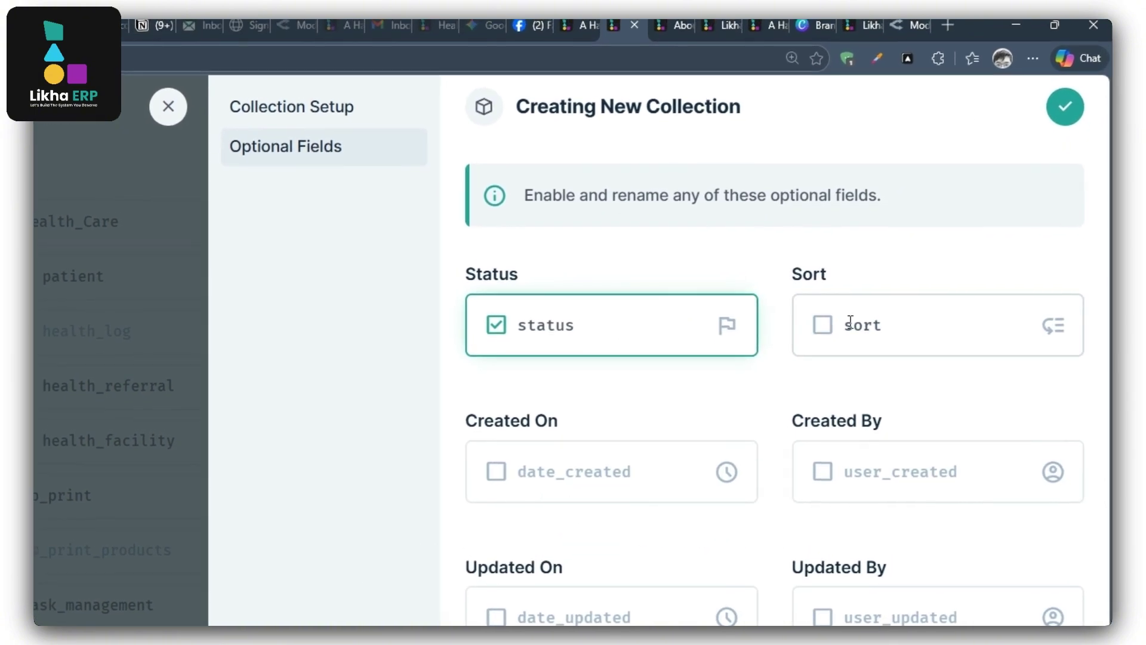
left_click(846, 336)
left_click(630, 382)
left_click(852, 401)
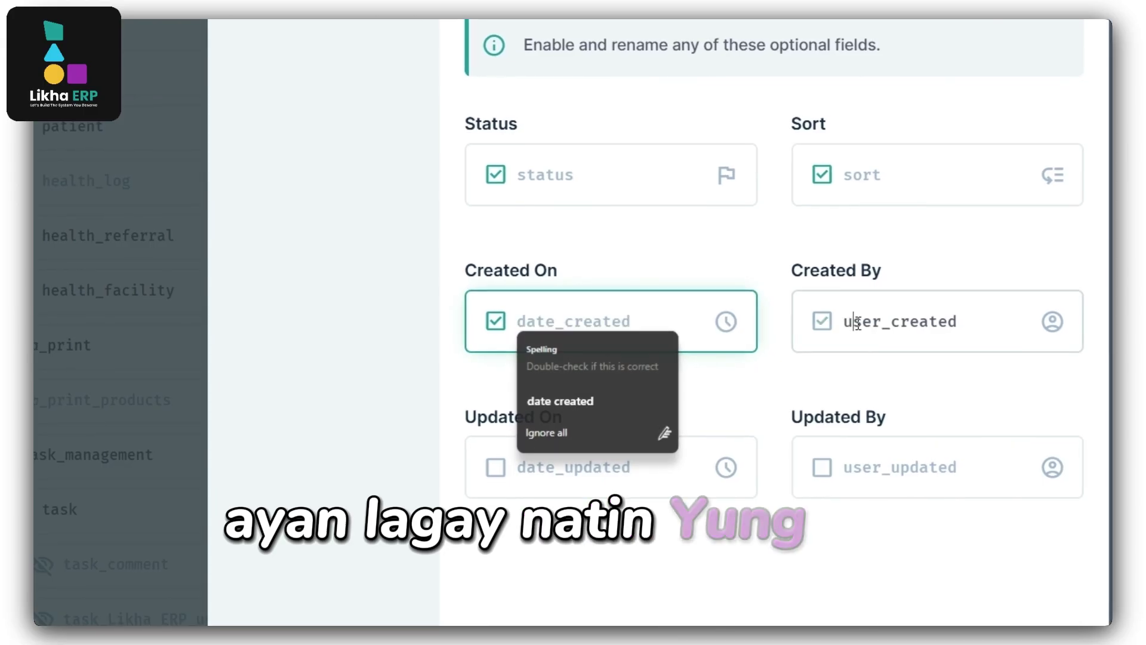
left_click(618, 406)
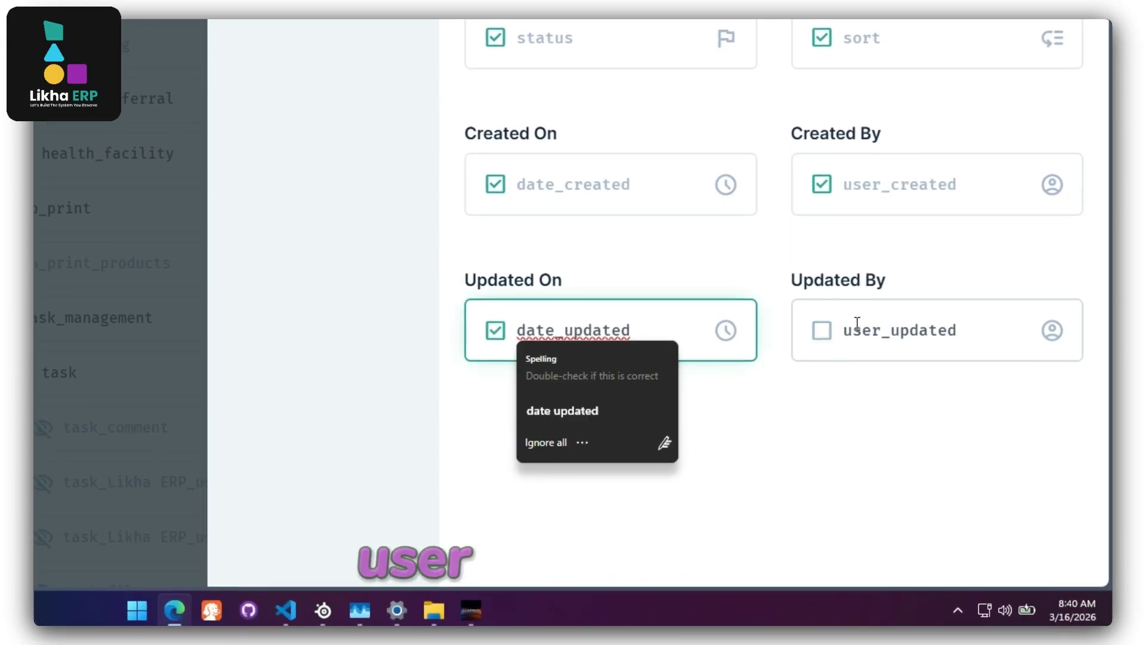
left_click(856, 406)
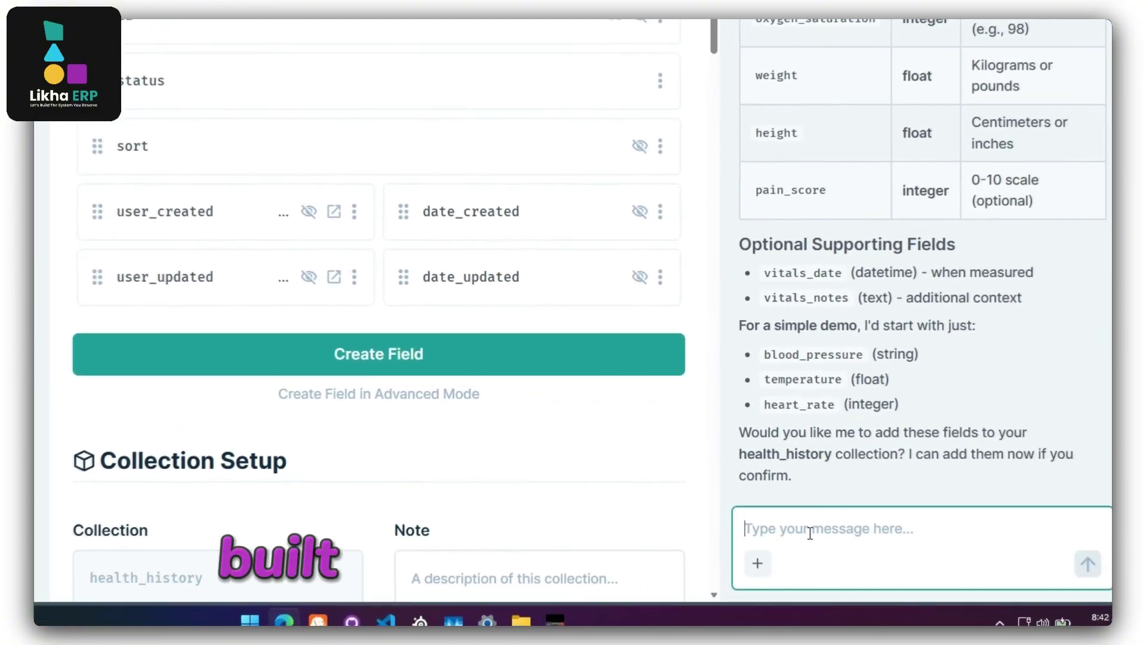
Ask the AI assistant for demo patient health history fields and data types, e.g. BP and temp, and read the reply.
type("for demo p")
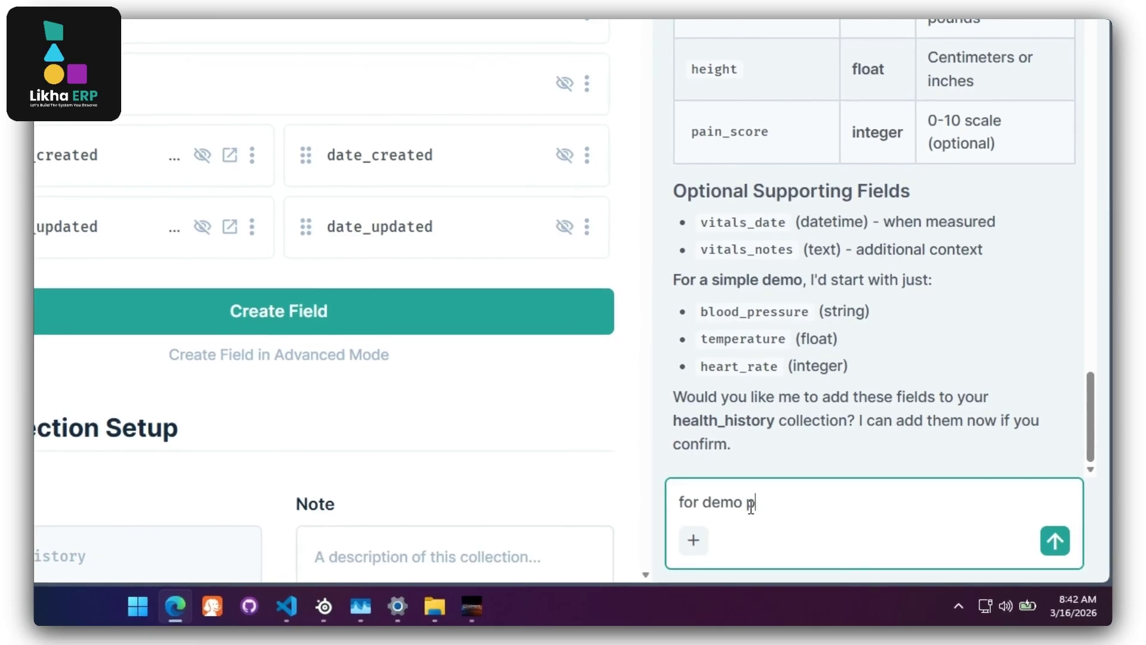
type("urpose,")
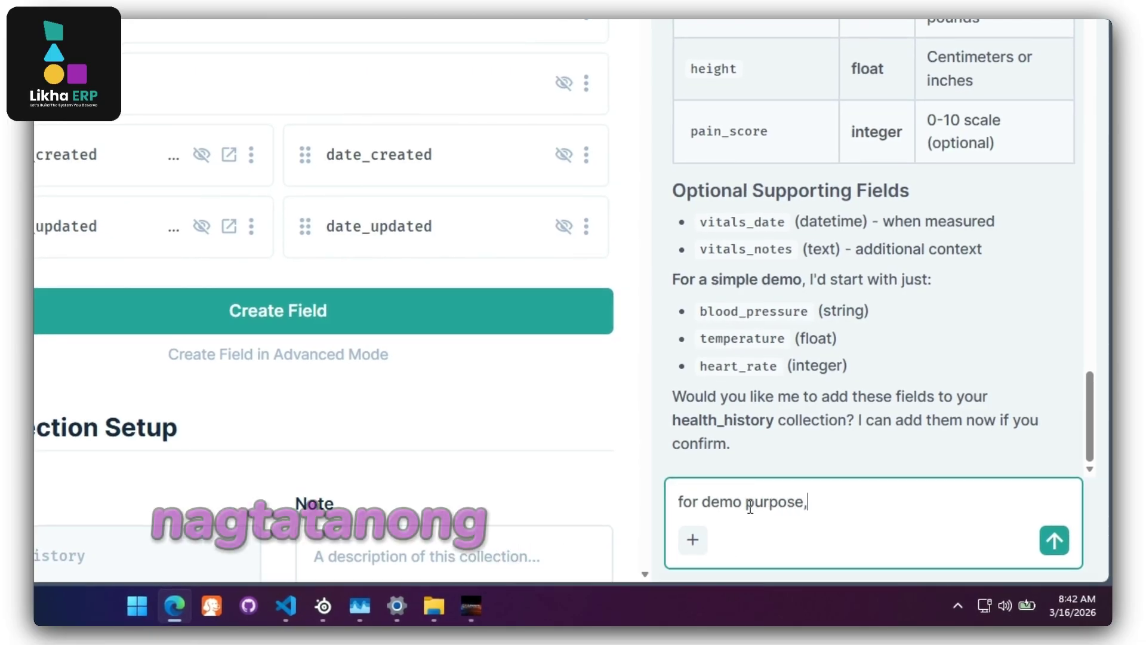
type(" what are the fields for patient")
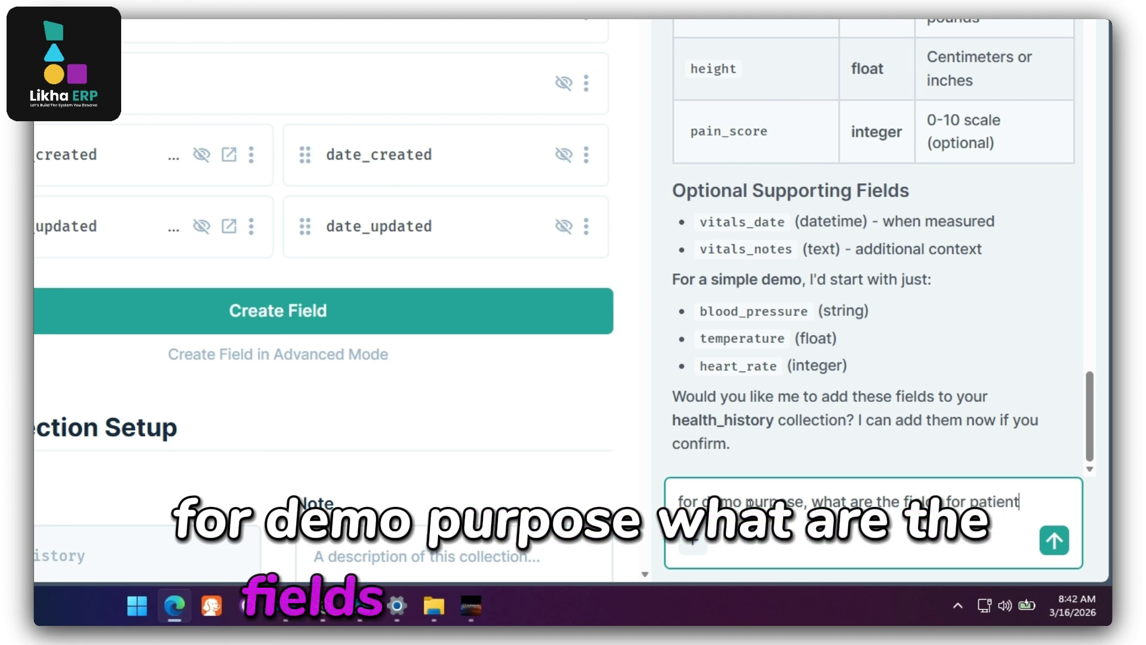
type(" health")
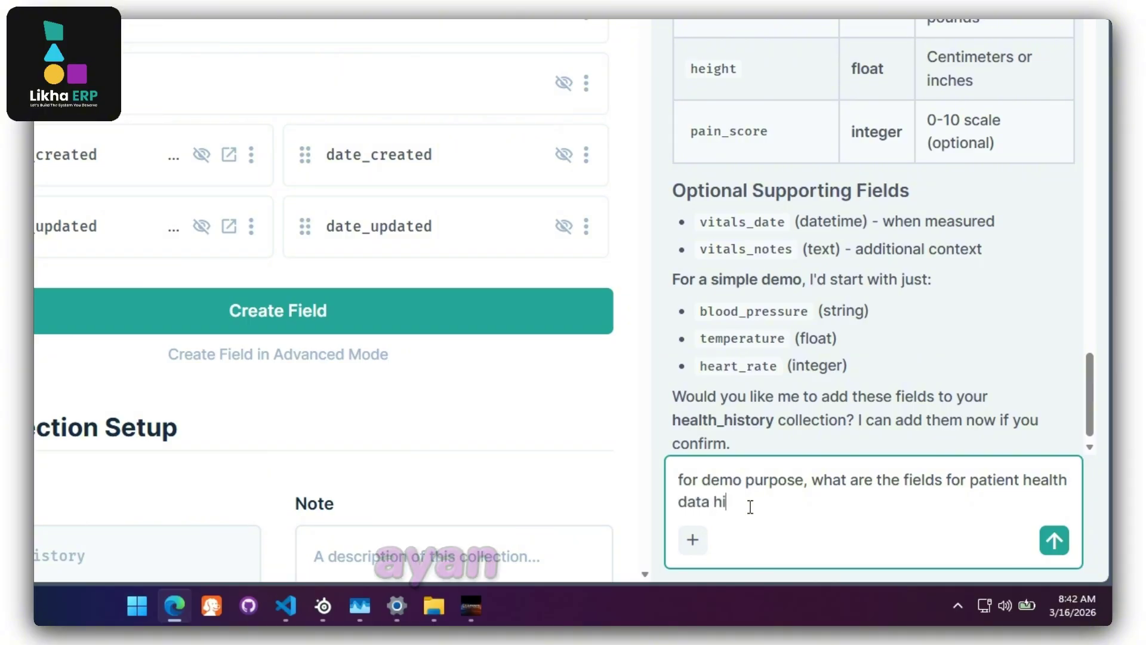
type("data history? d")
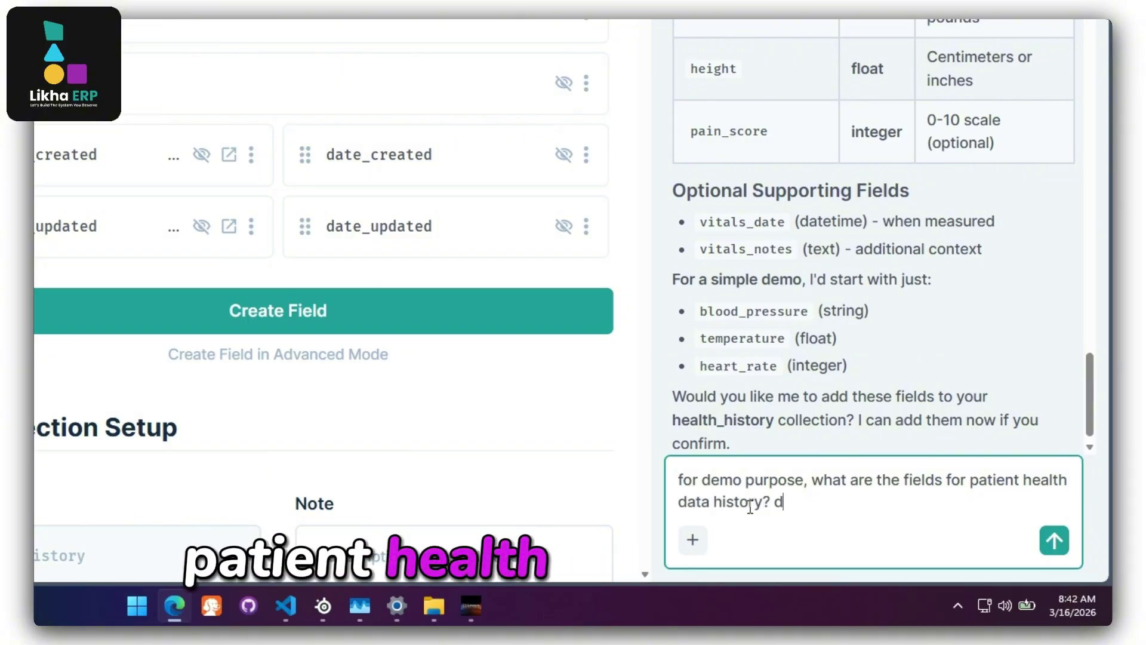
type("ata type. simple")
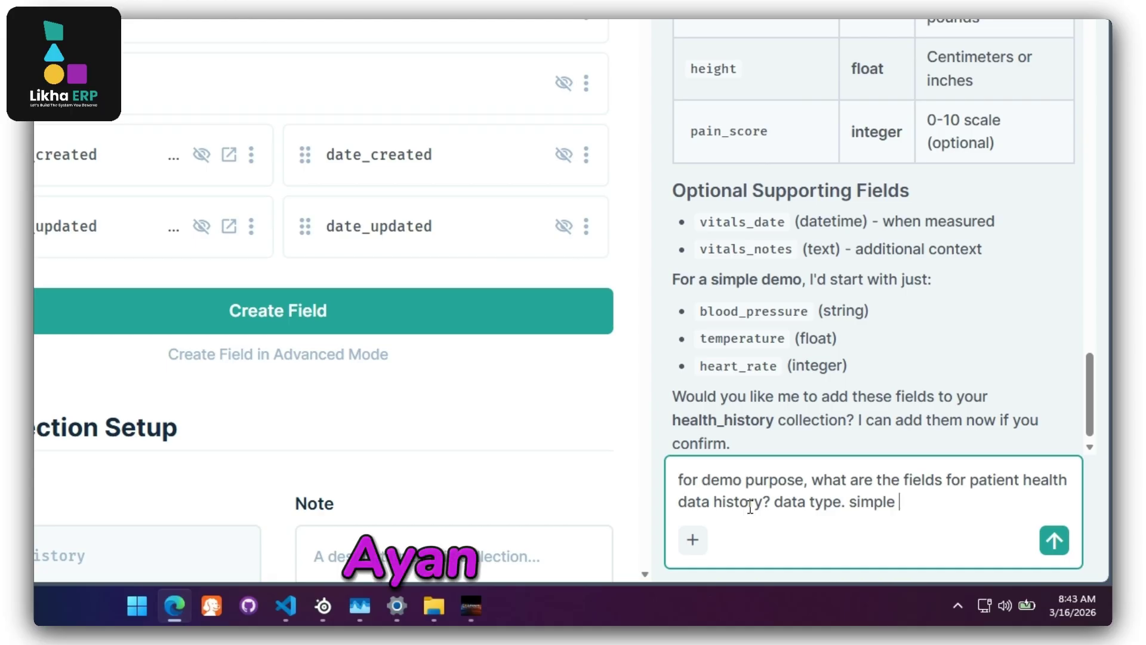
type(". ")
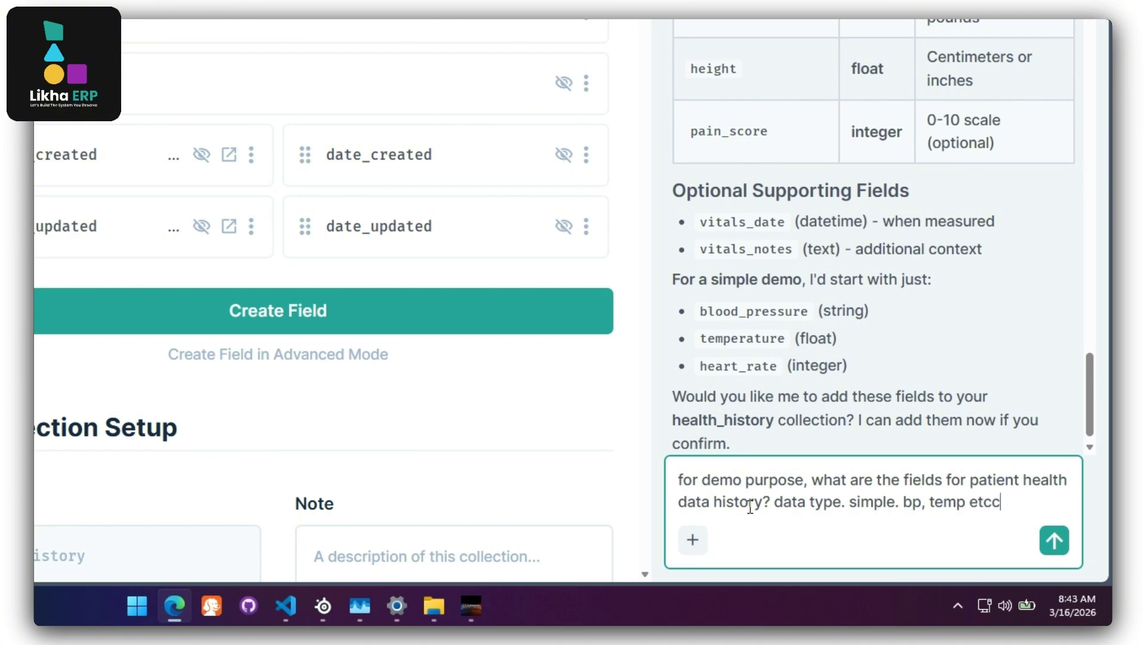
type("bp, temp etcc")
key("Return")
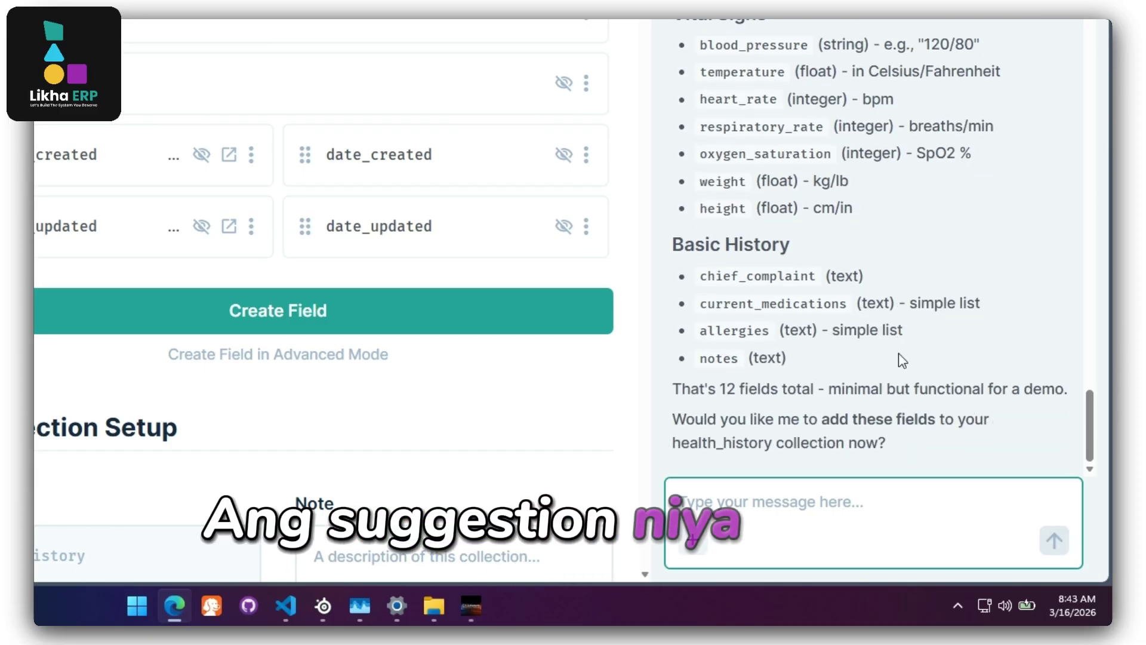
scroll(898, 352, "up", 3)
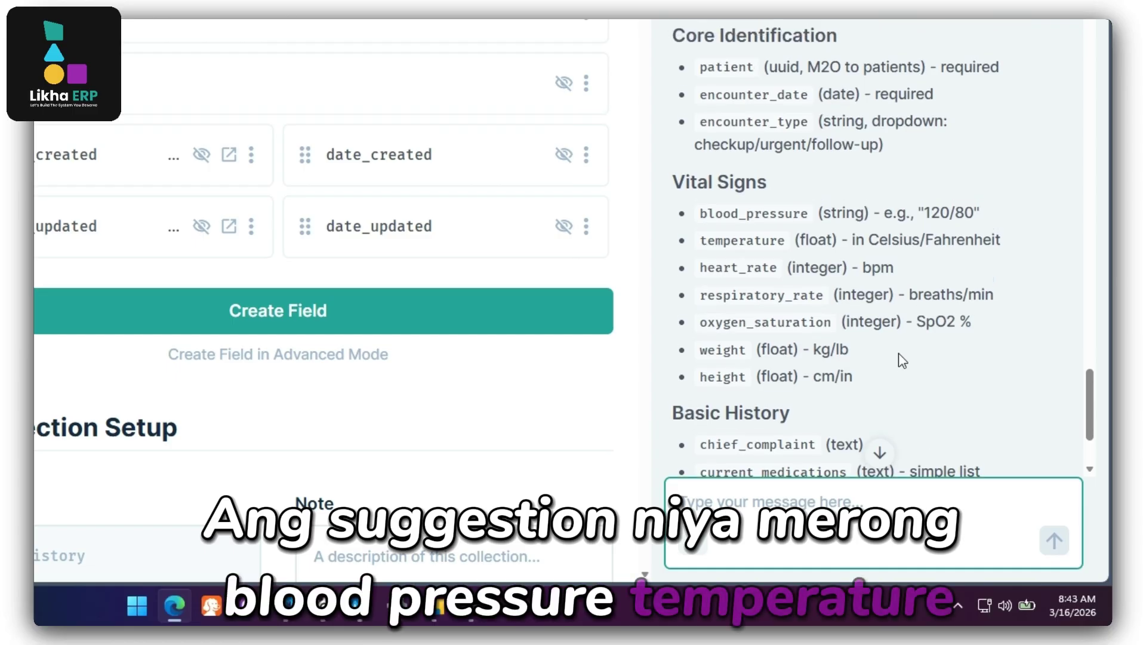
scroll(897, 353, "down", 1)
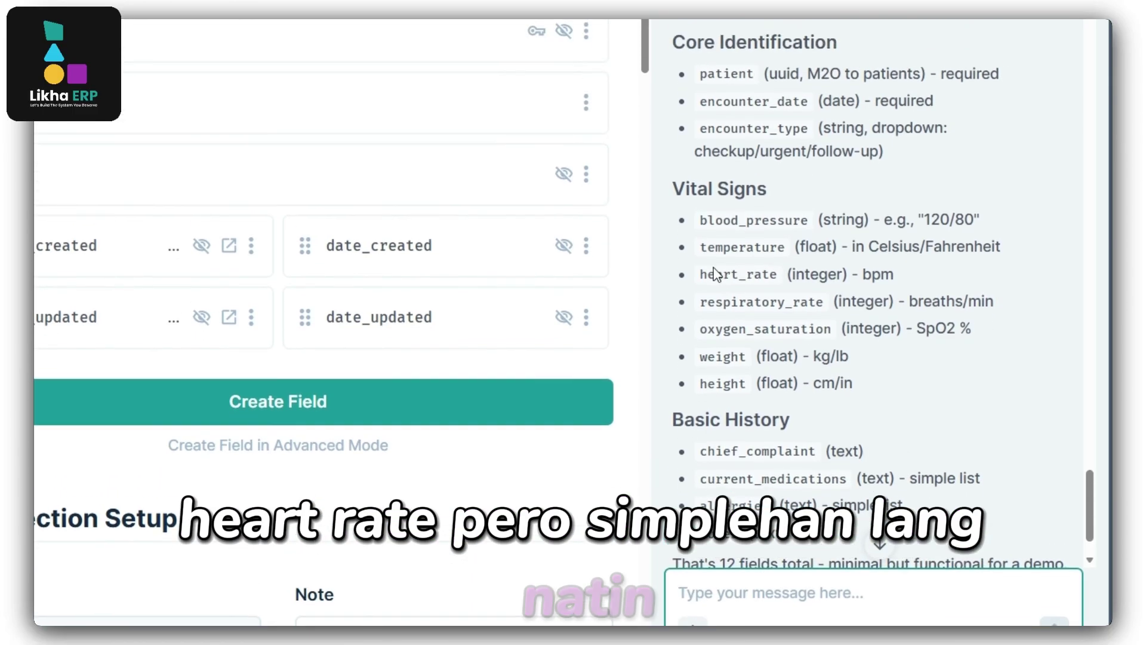
left_click_drag(708, 157, 746, 161)
left_click_drag(724, 373, 732, 395)
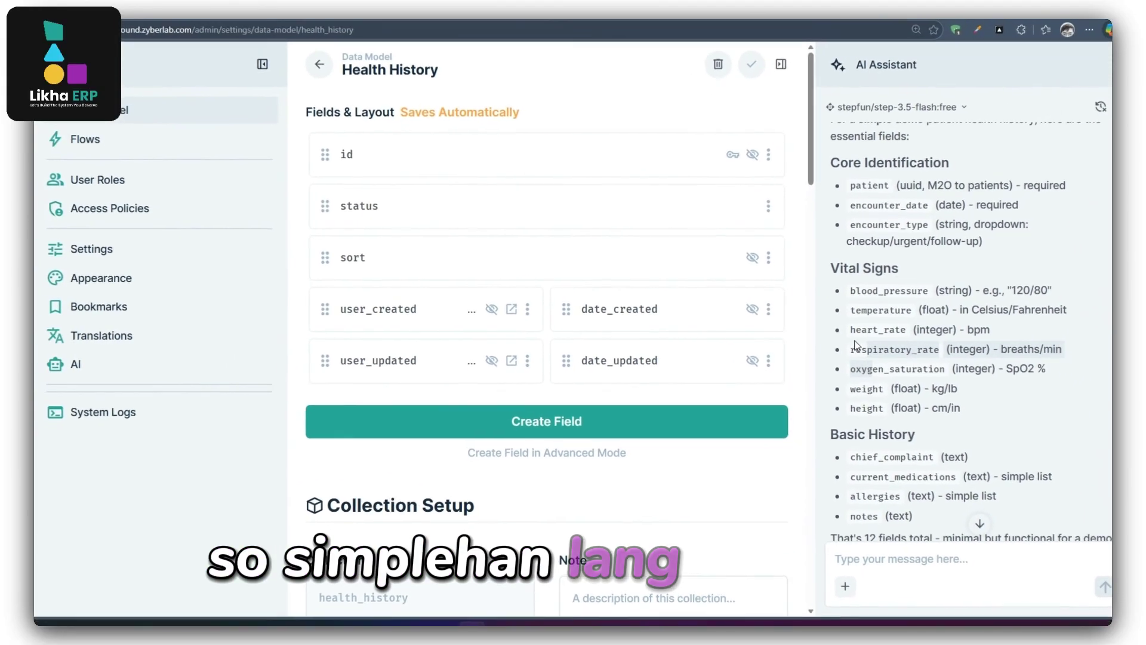
Copy blood_pressure from the AI reply and save it as a String input field in health_history.
left_click(556, 423)
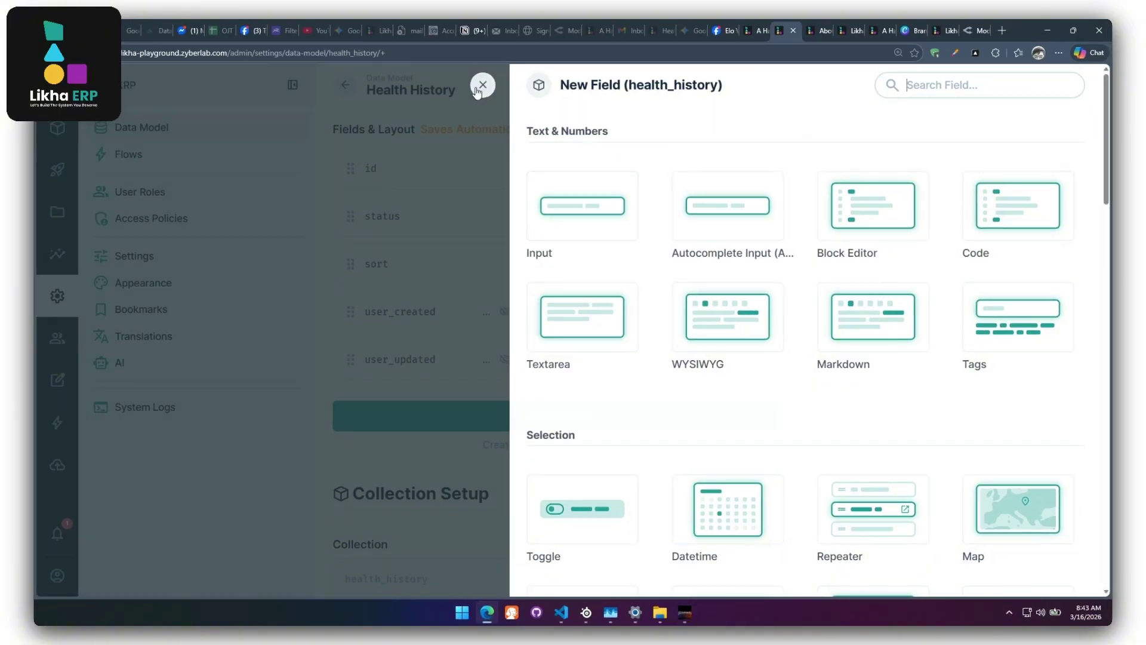
left_click(484, 86)
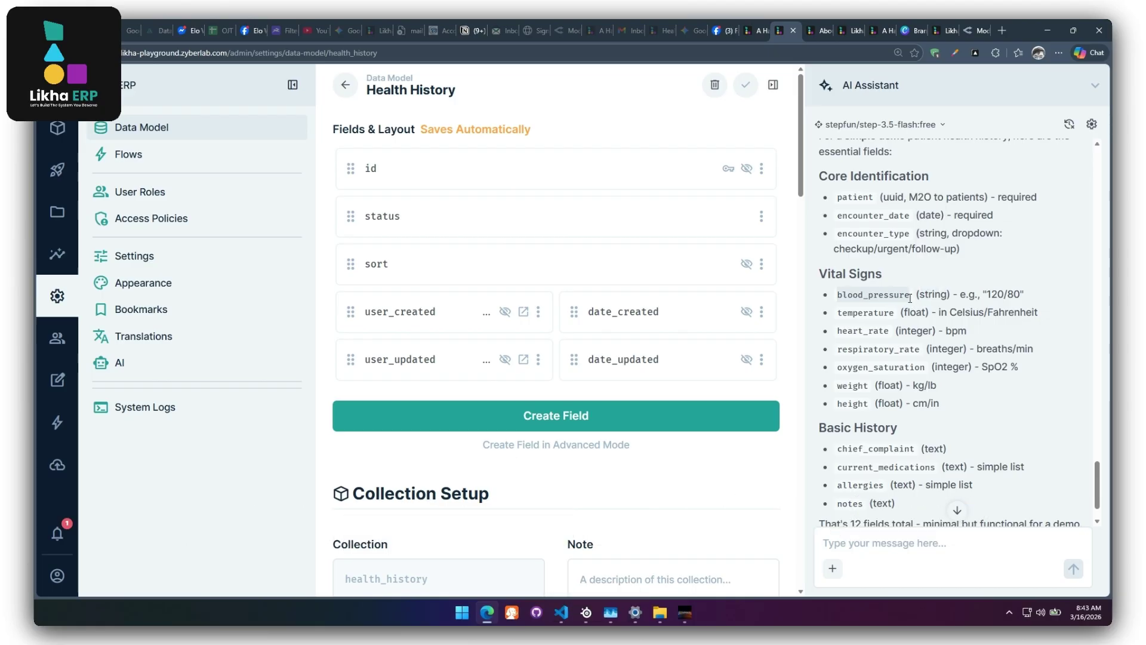
right_click(863, 307)
left_click(883, 307)
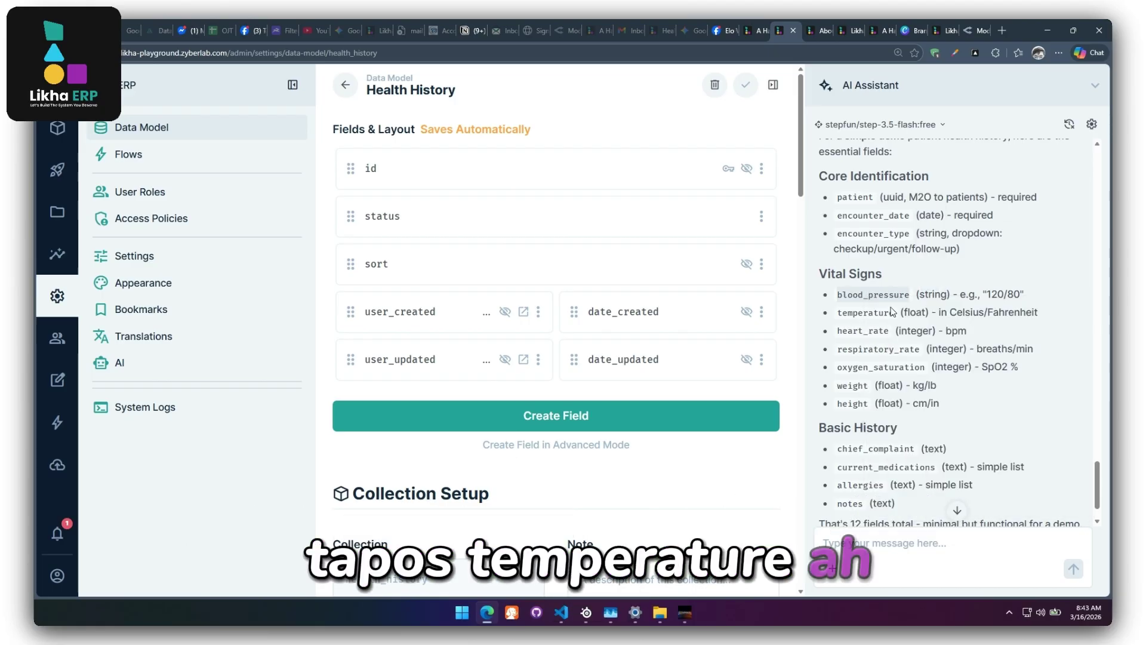
left_click(561, 338)
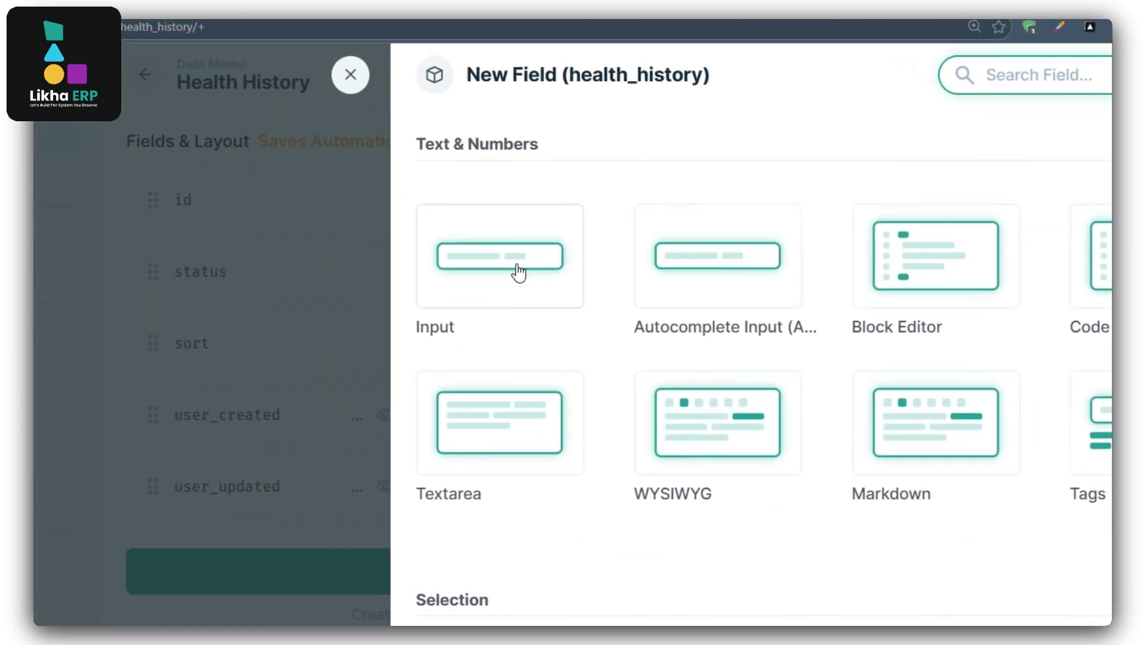
left_click(520, 269)
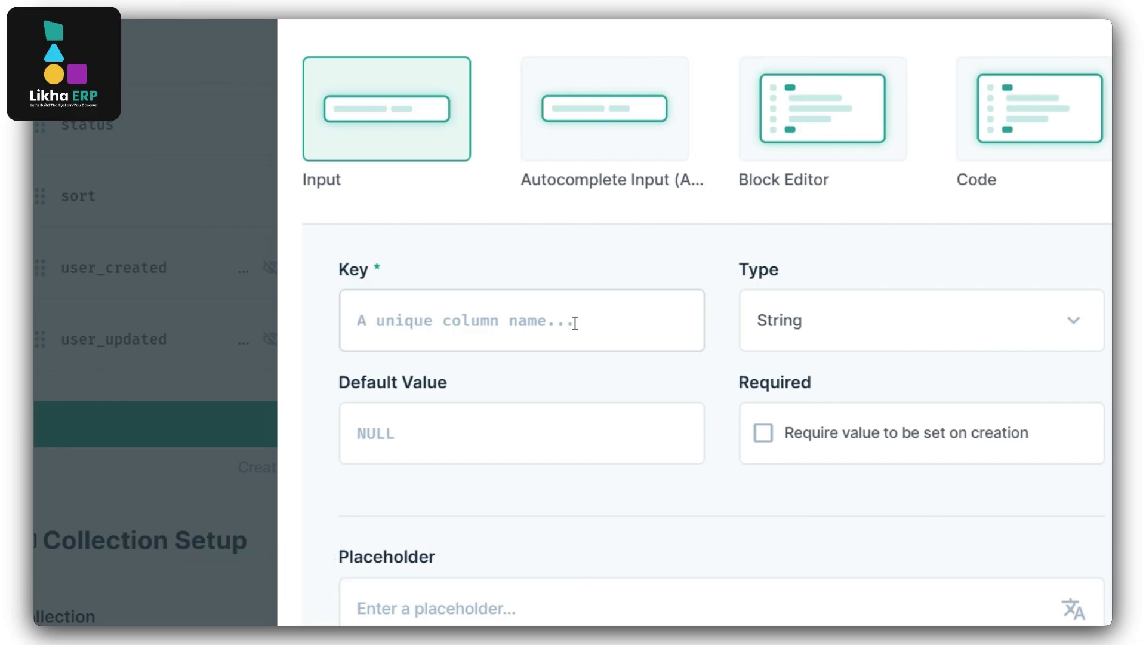
left_click(574, 322)
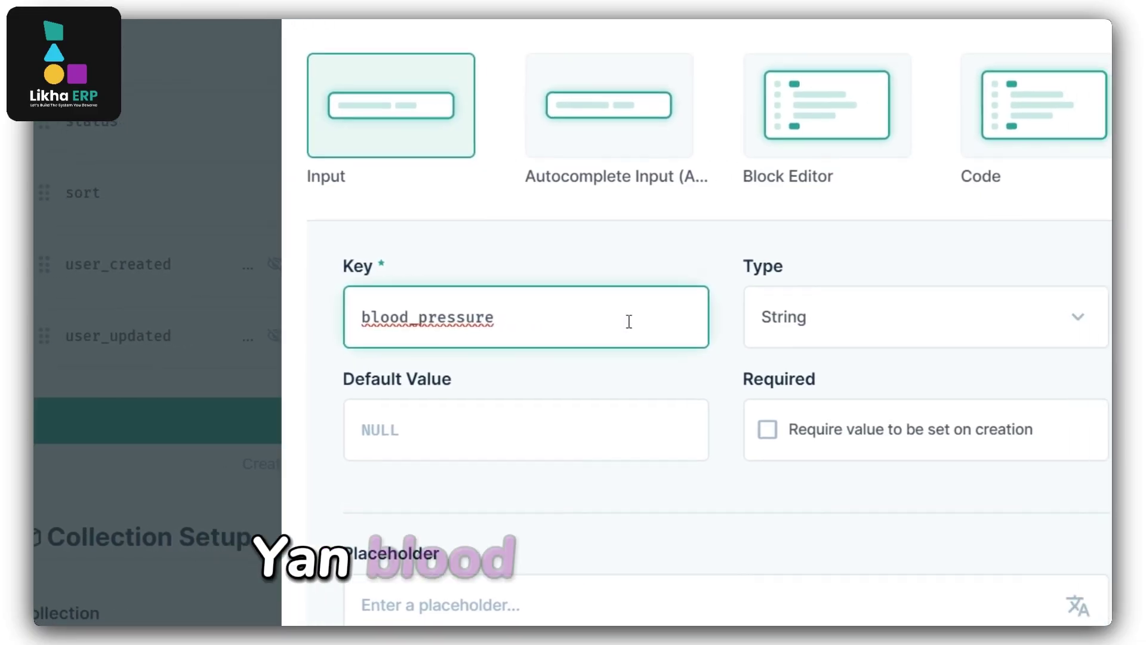
scroll(835, 417, "down", 2)
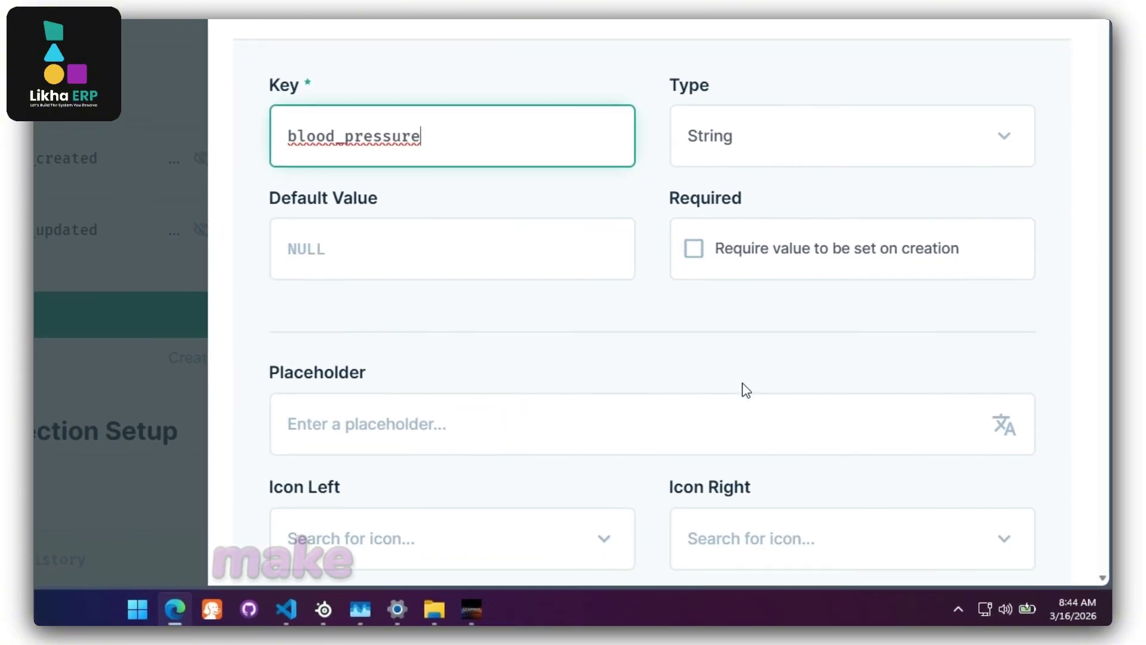
scroll(746, 389, "down", 4)
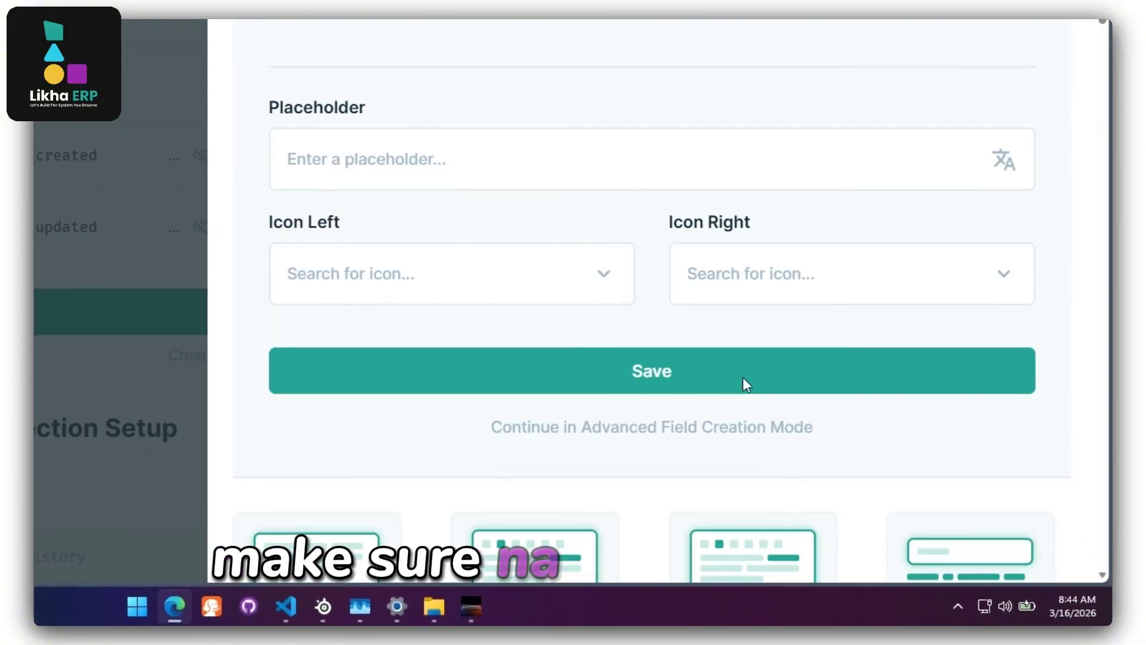
left_click(686, 373)
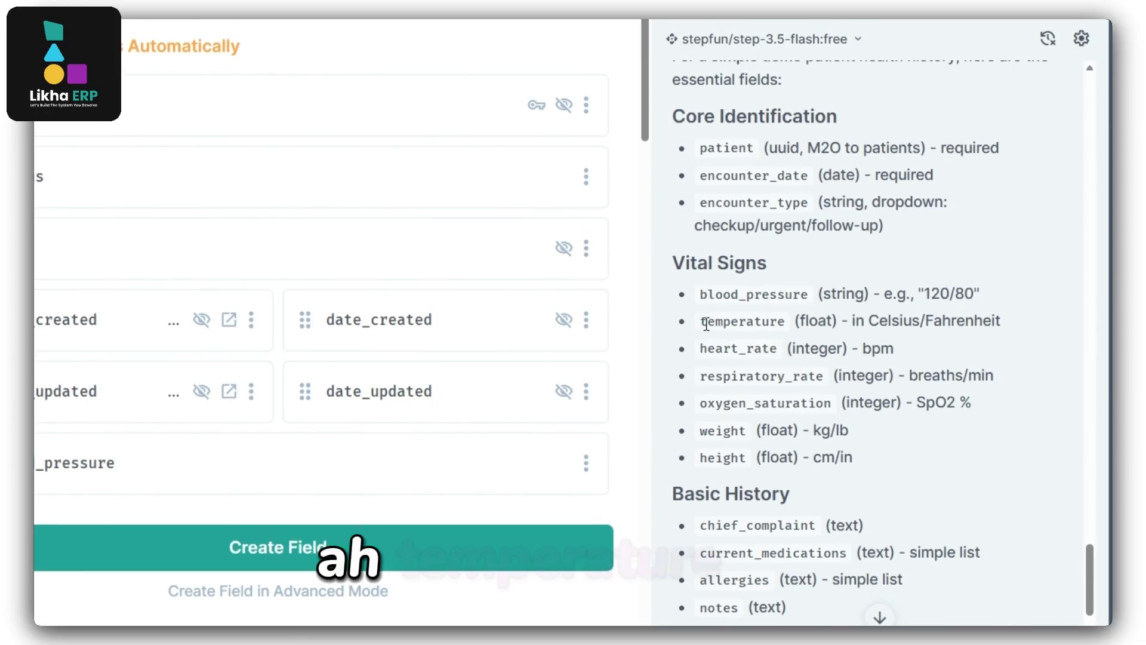
Add a temperature input field of Decimal type to health_history.
left_click_drag(702, 321, 787, 322)
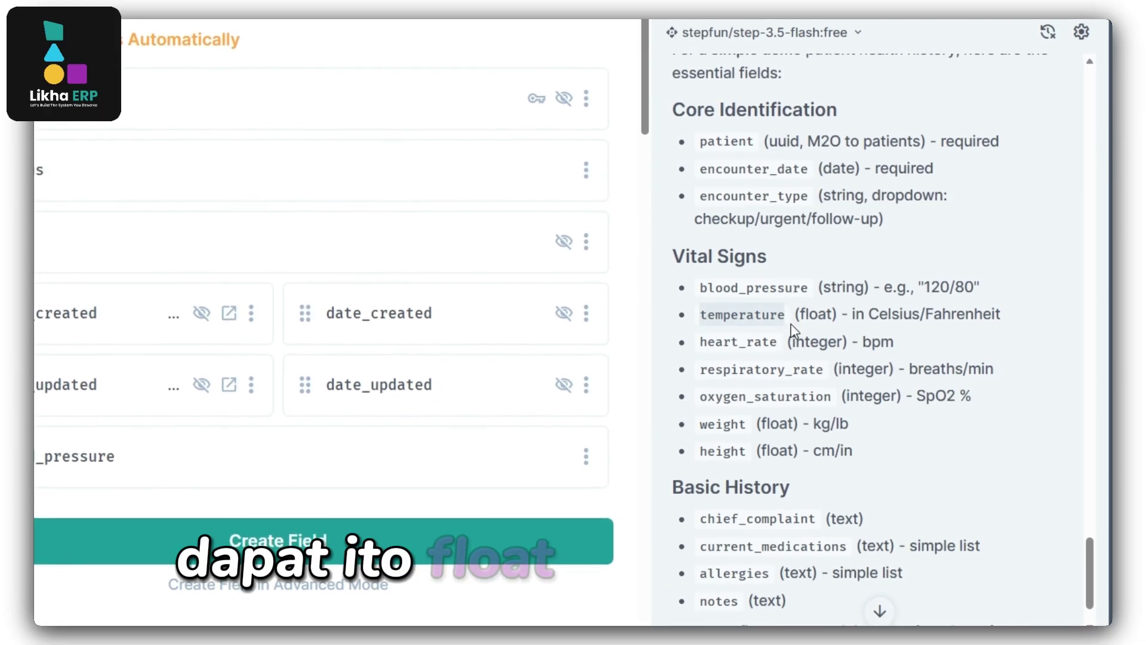
left_click(516, 545)
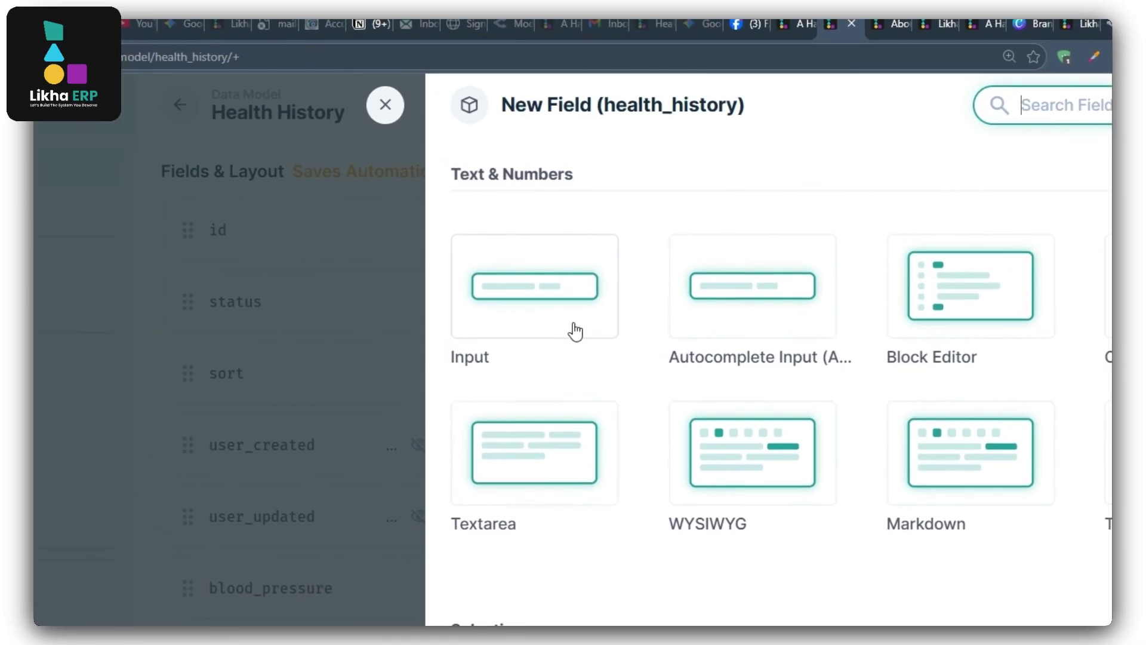
left_click(575, 329)
type("temperature")
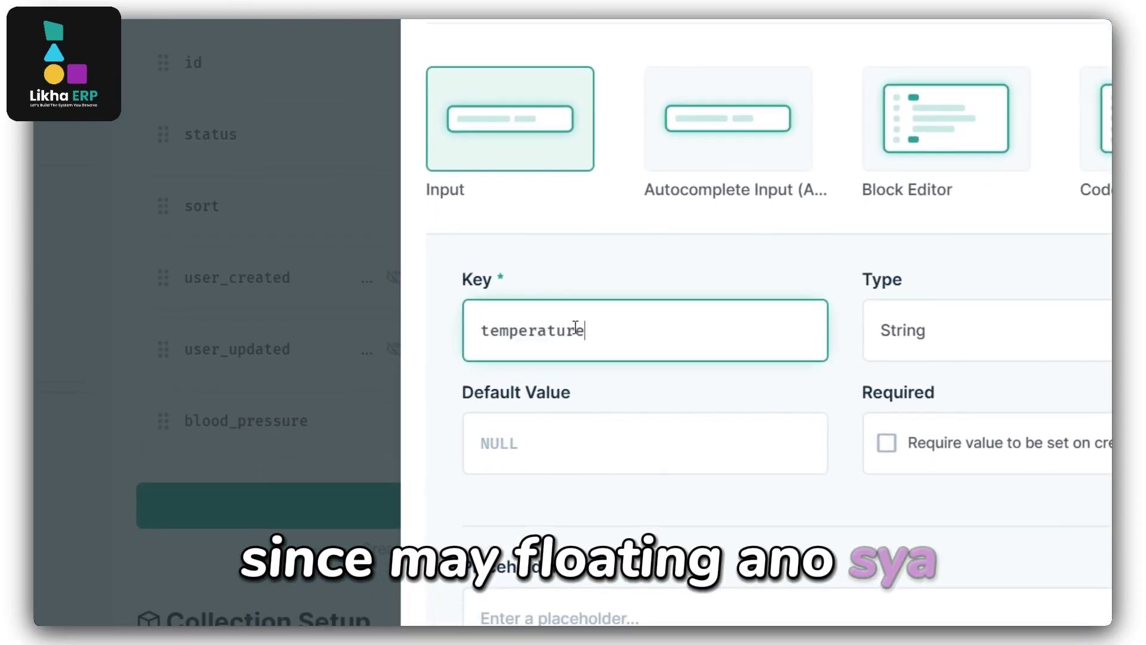
left_click(919, 361)
scroll(734, 417, "down", 1)
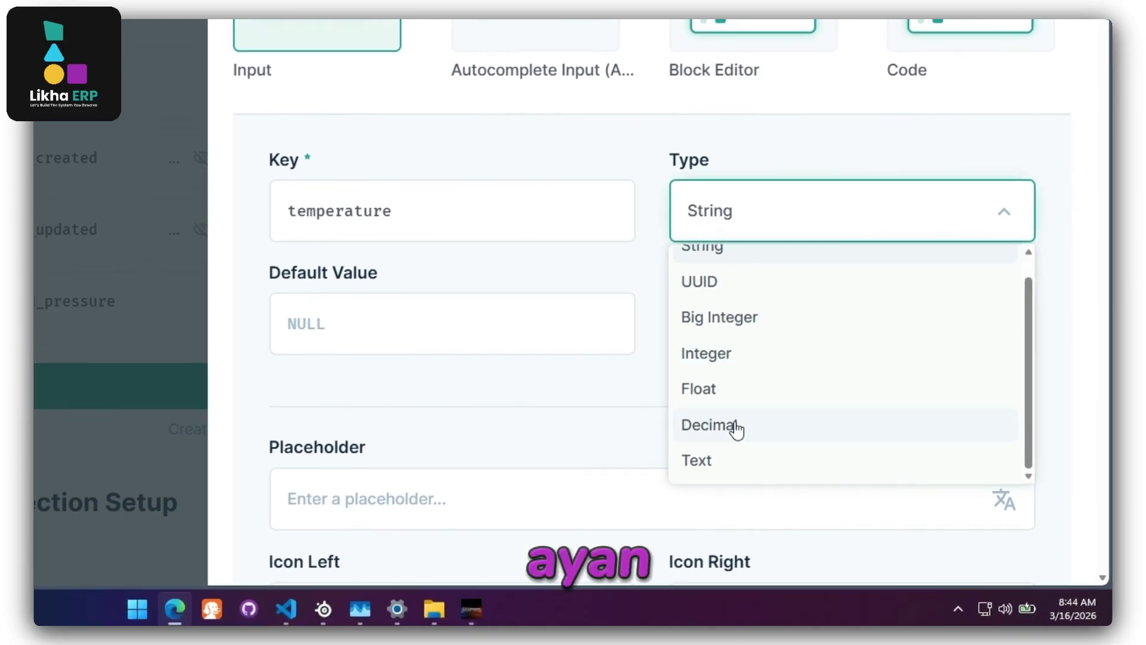
scroll(1062, 358, "down", 5)
left_click(821, 376)
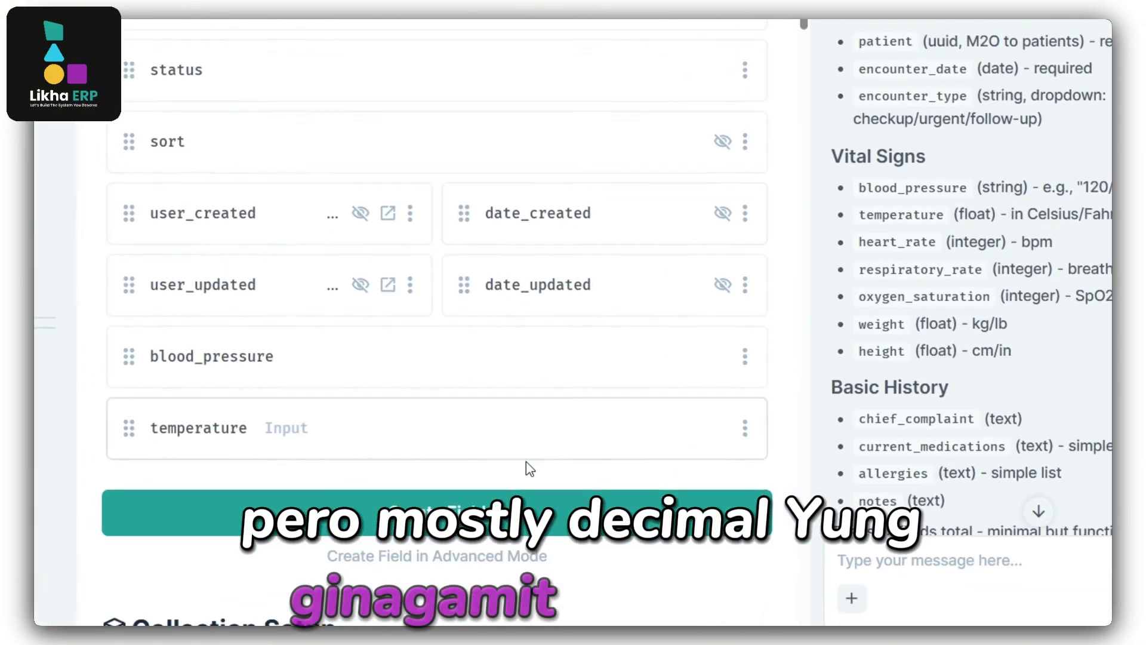
Create a Many to One field related to the patient collection.
left_click(491, 515)
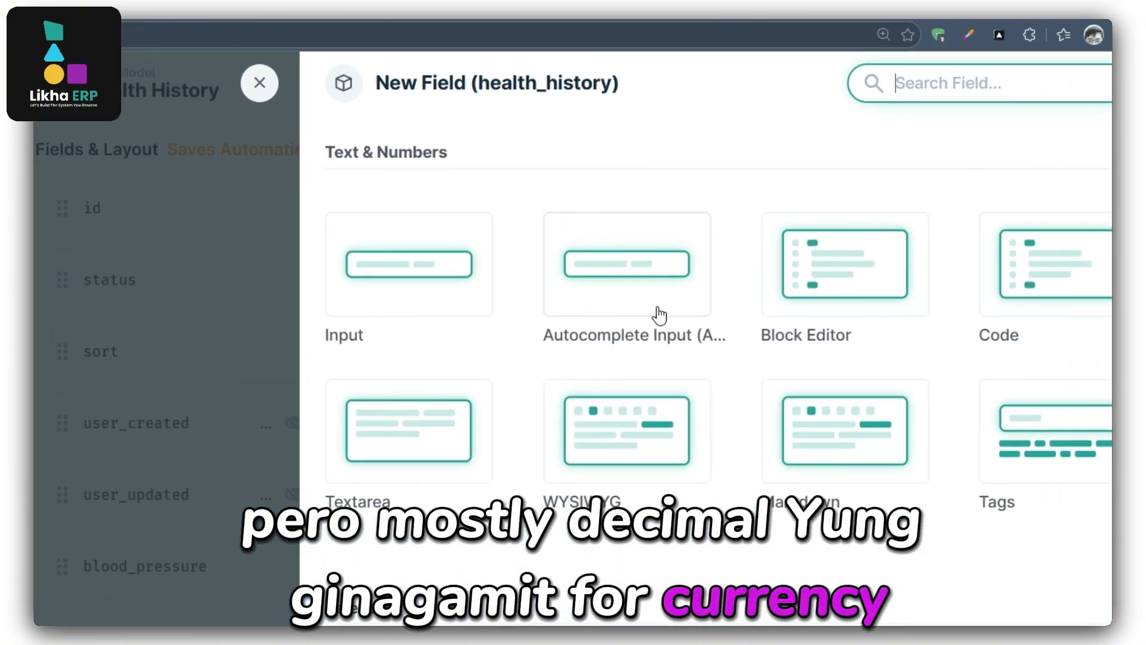
scroll(659, 315, "down", 10)
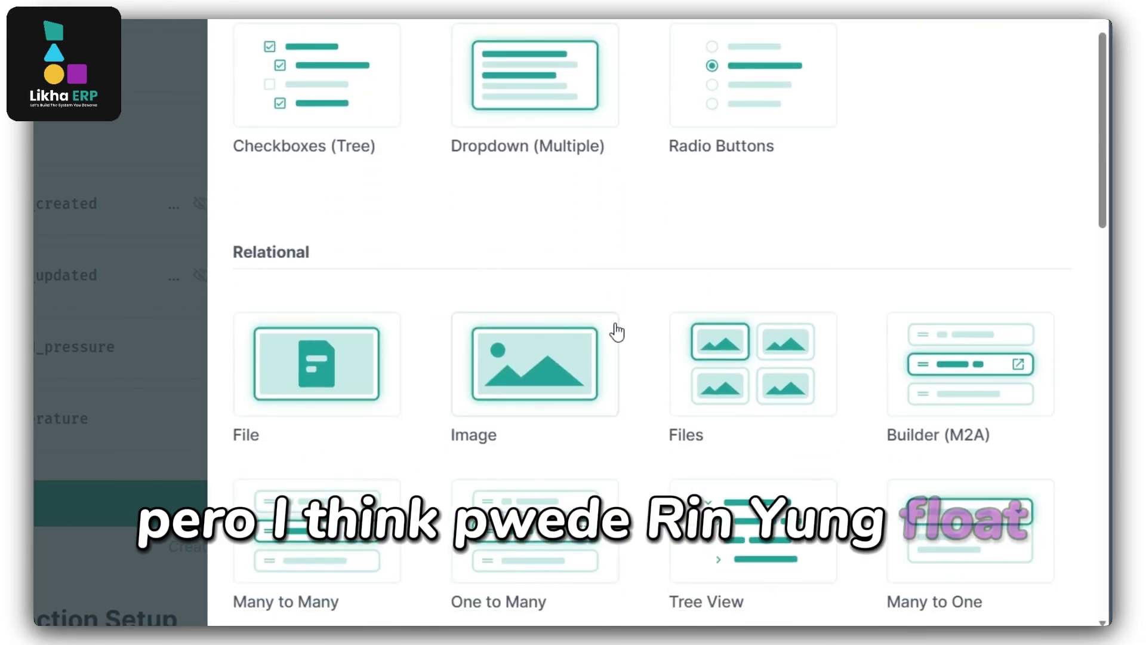
scroll(616, 333, "down", 2)
scroll(617, 332, "down", 2)
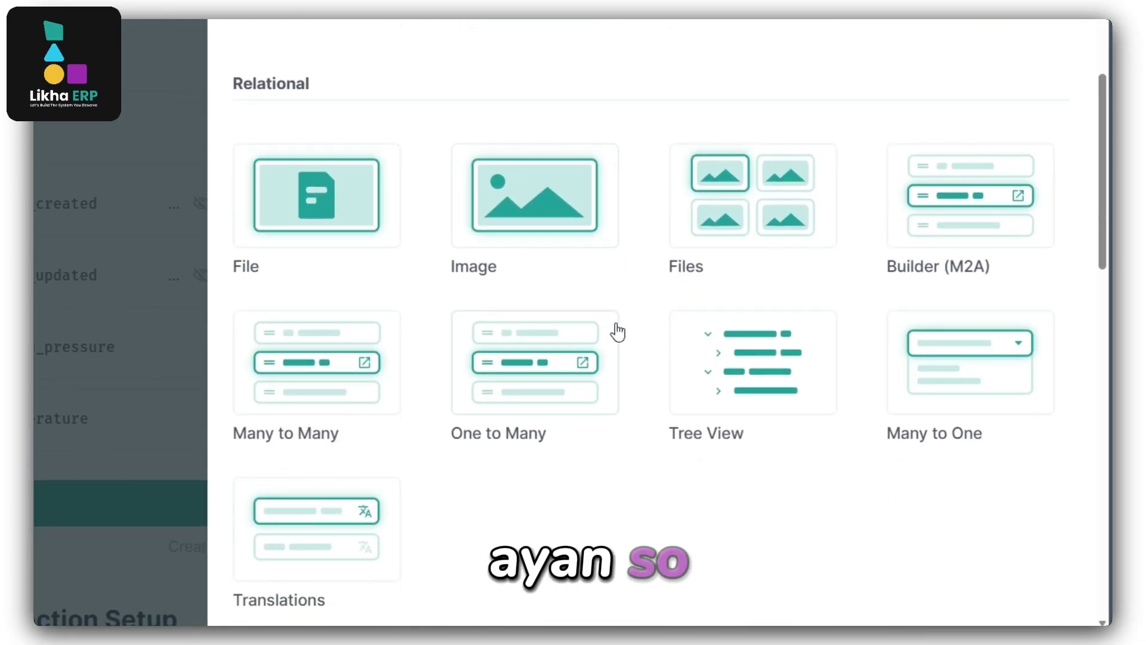
left_click(967, 371)
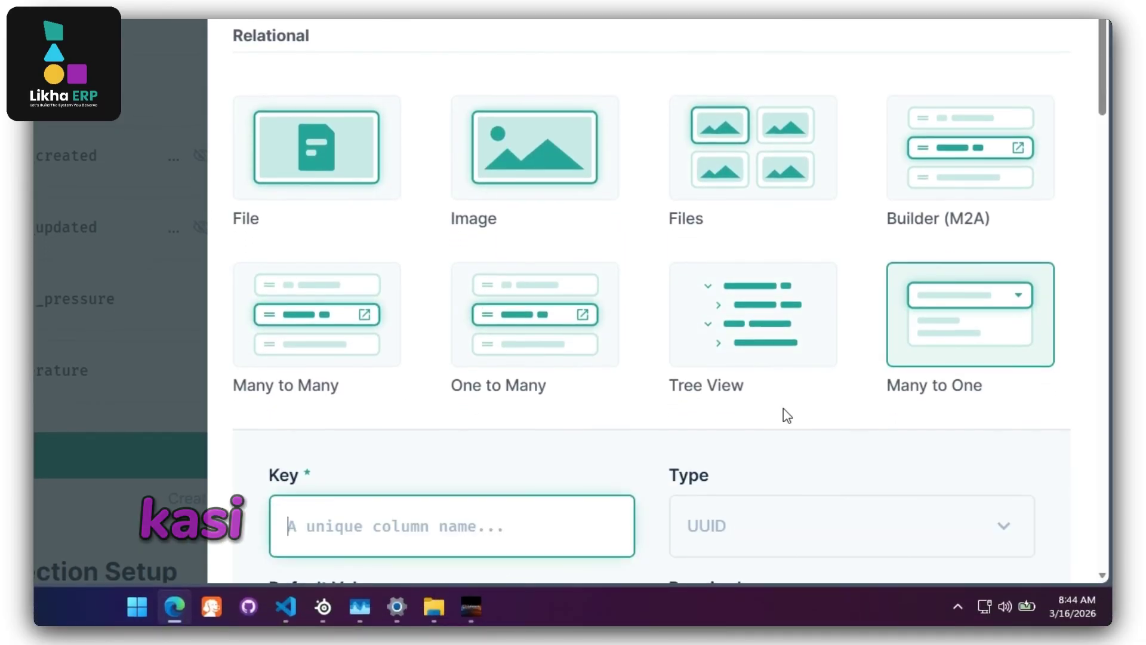
scroll(770, 447, "down", 4)
scroll(747, 394, "down", 2)
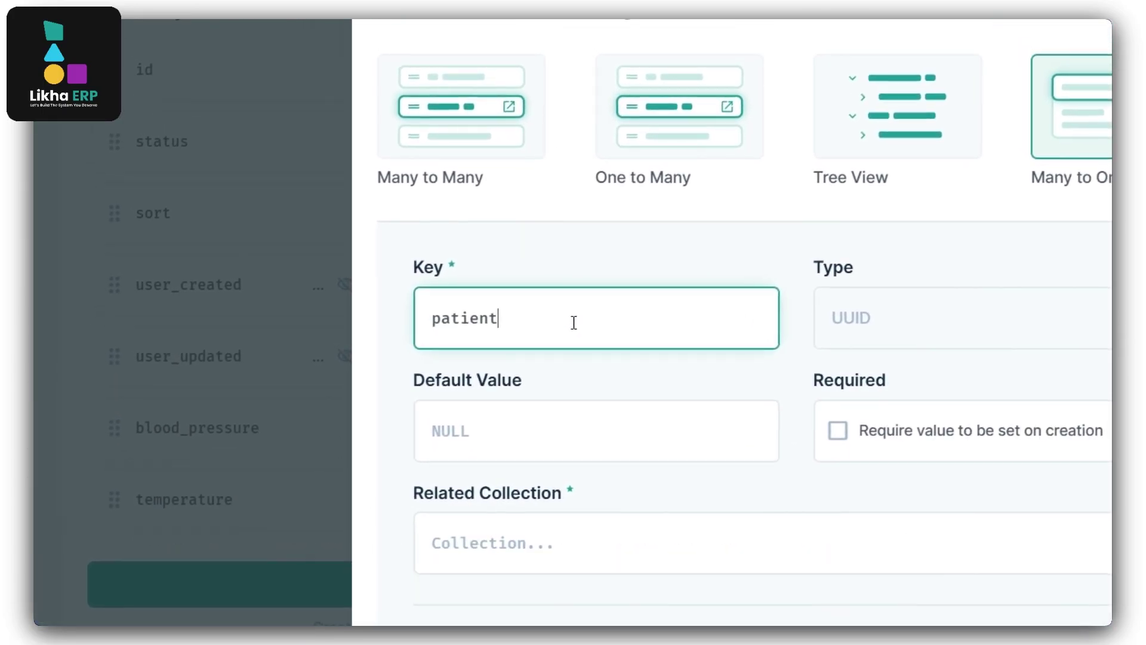
scroll(810, 466, "down", 3)
left_click(1005, 327)
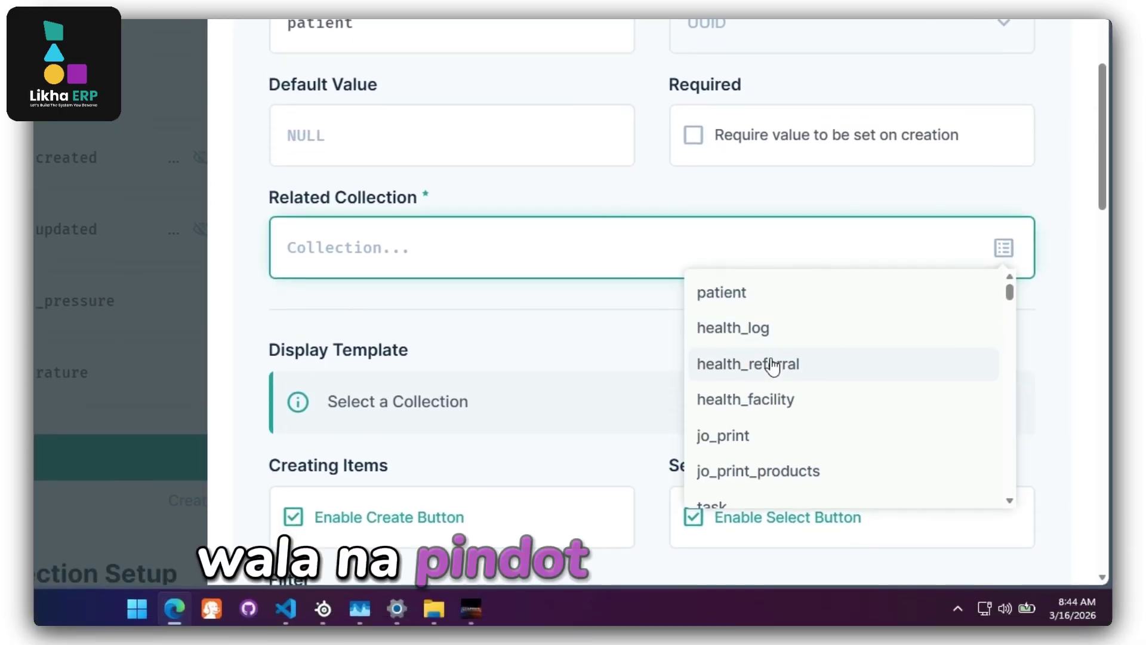
left_click(725, 291)
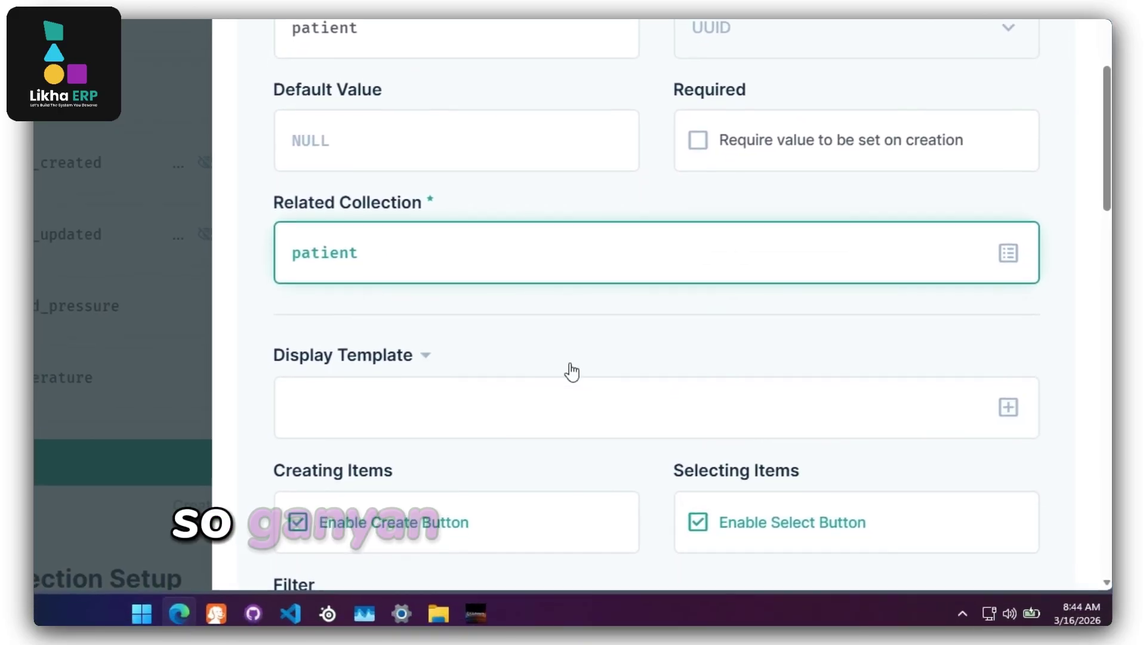
Set its display template to Philhealth ID plus the linked user's First Name, and save the field.
left_click(1004, 401)
scroll(352, 242, "down", 5)
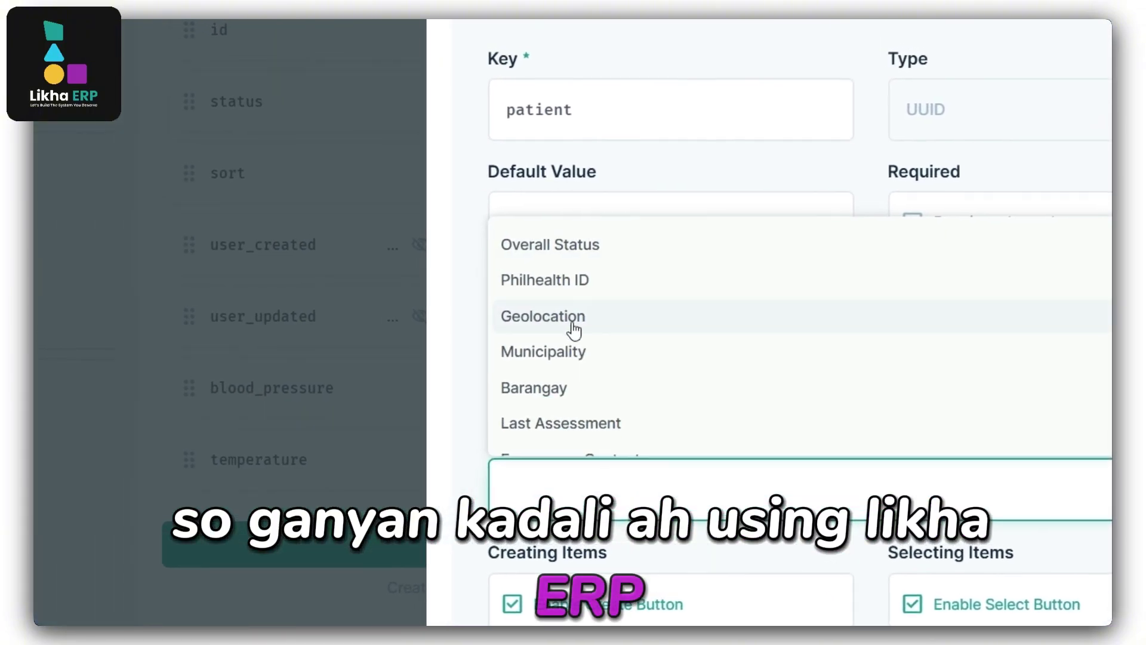
left_click(584, 291)
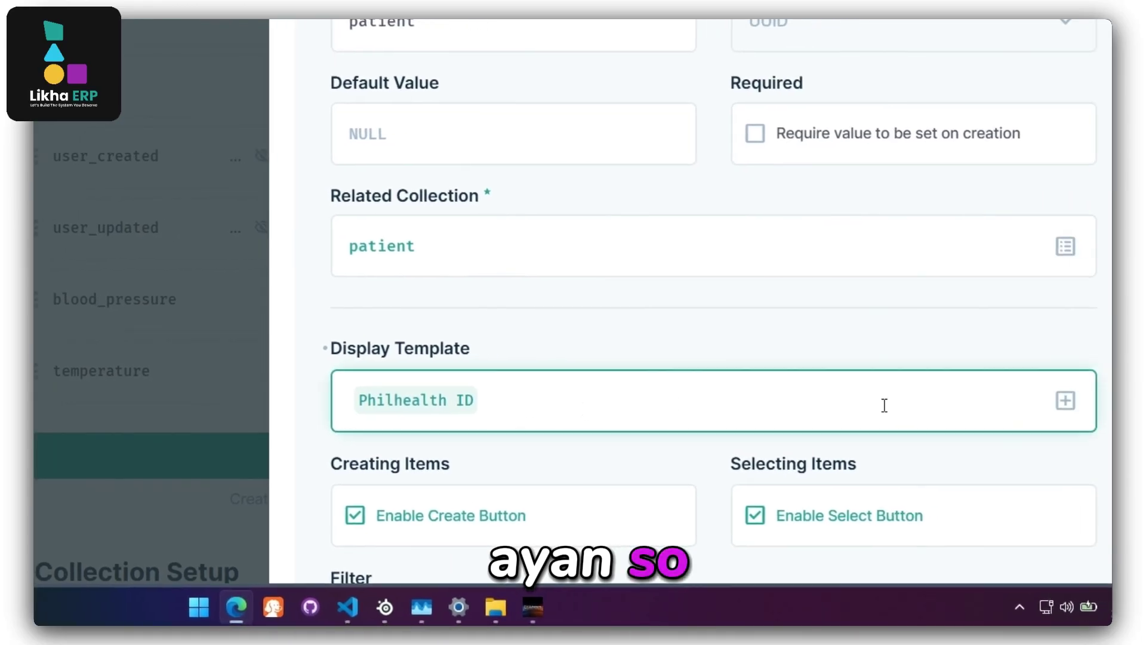
left_click(1015, 400)
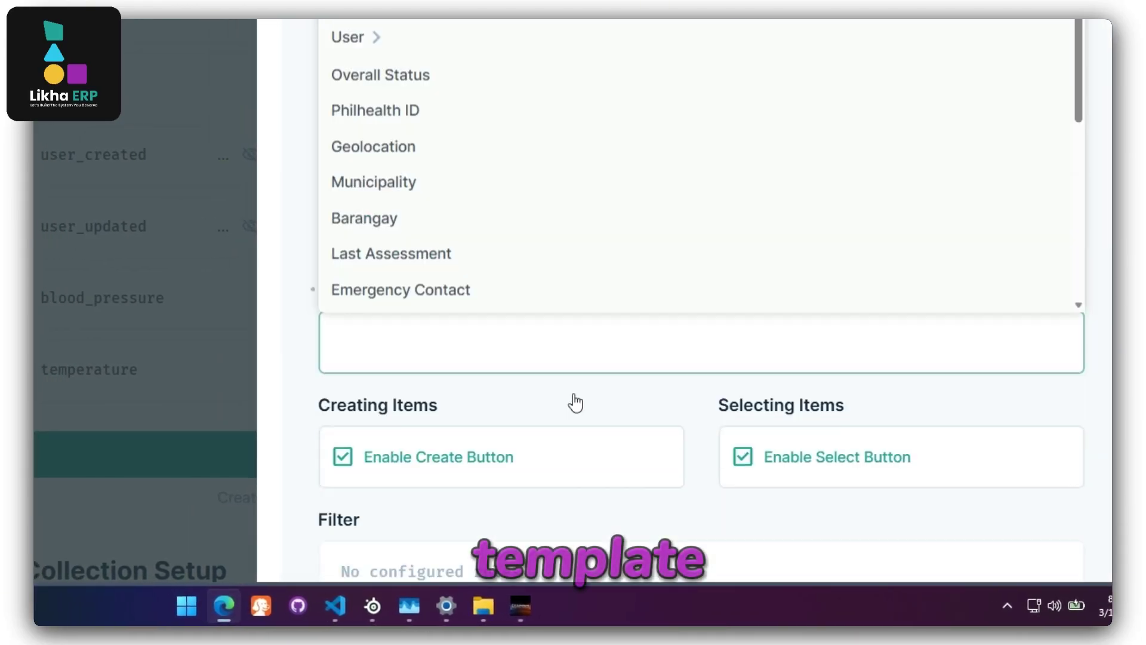
scroll(576, 401, "down", 5)
scroll(538, 310, "up", 5)
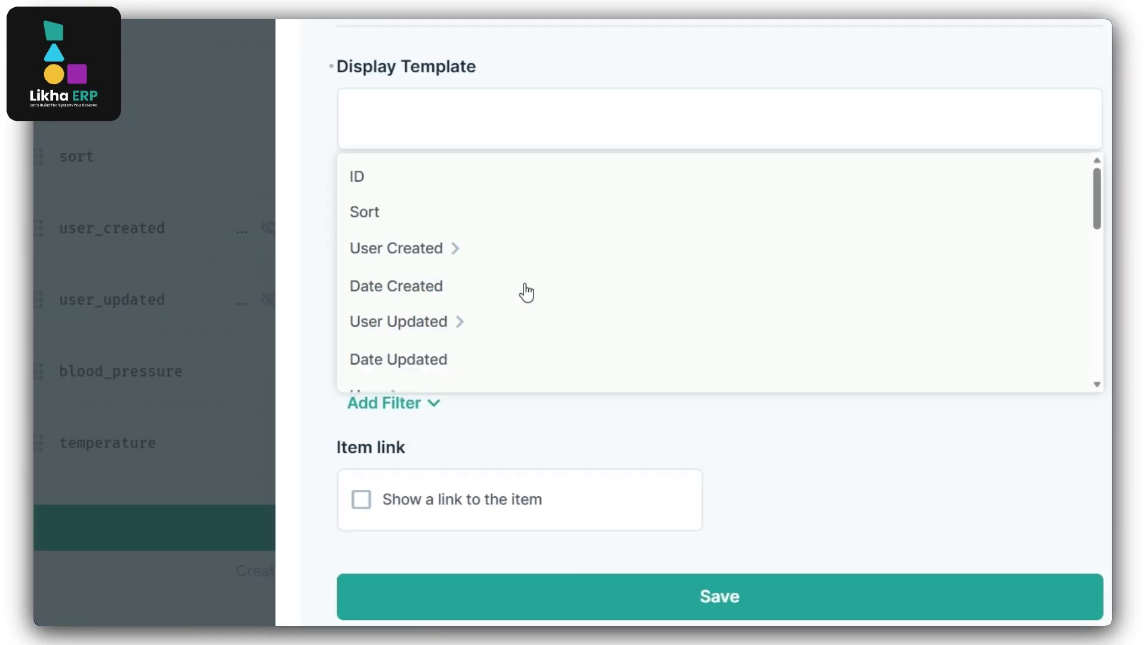
scroll(531, 299, "down", 2)
scroll(547, 316, "down", 2)
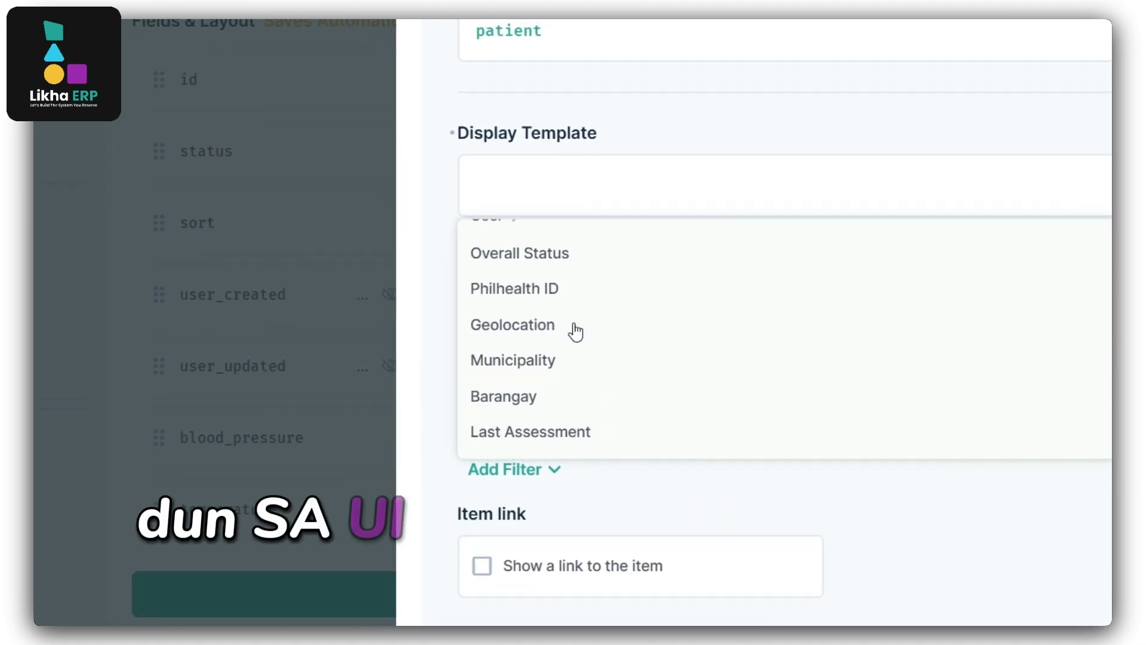
scroll(576, 332, "up", 2)
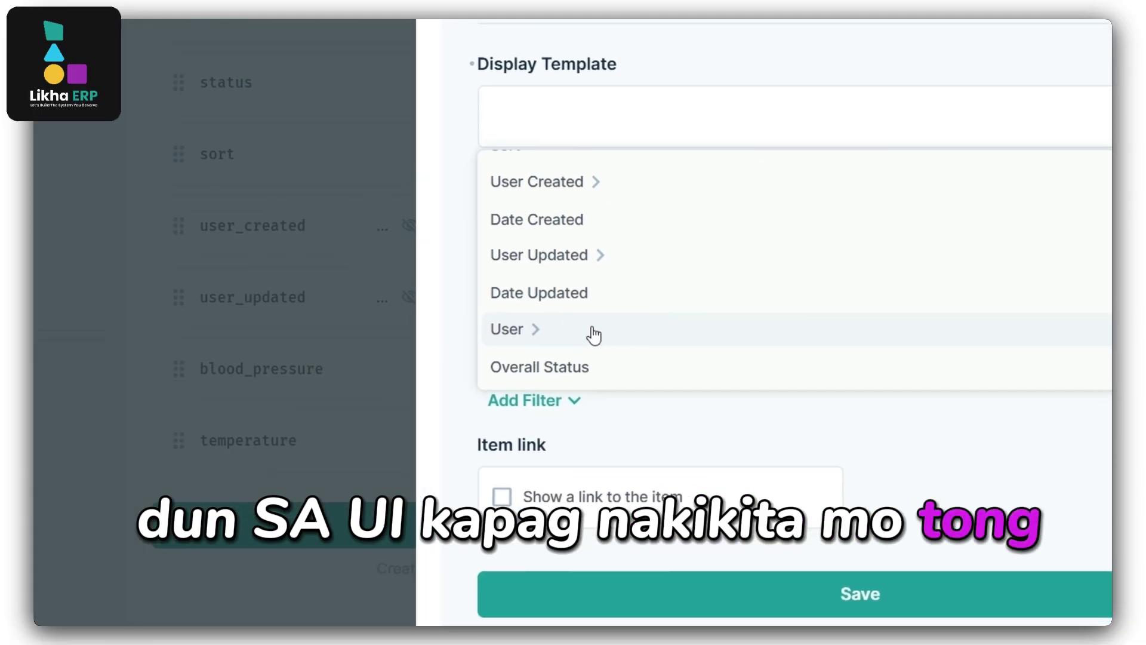
scroll(566, 327, "down", 2)
left_click(540, 258)
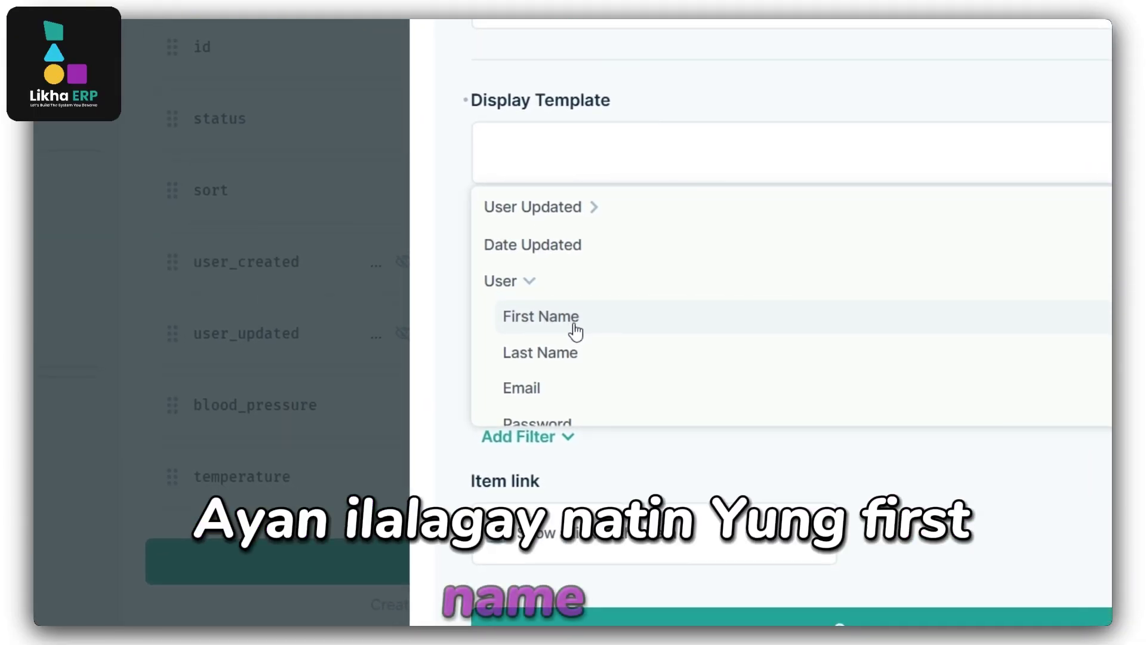
left_click(575, 330)
scroll(800, 394, "up", 5)
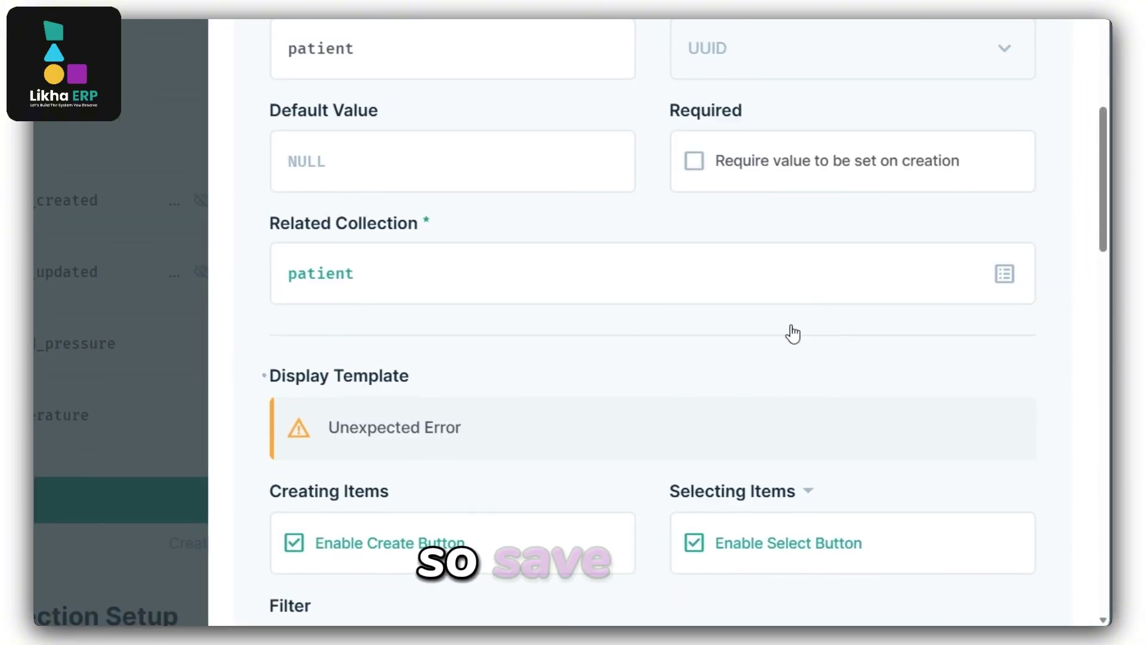
scroll(799, 330, "up", 6)
scroll(799, 326, "down", 8)
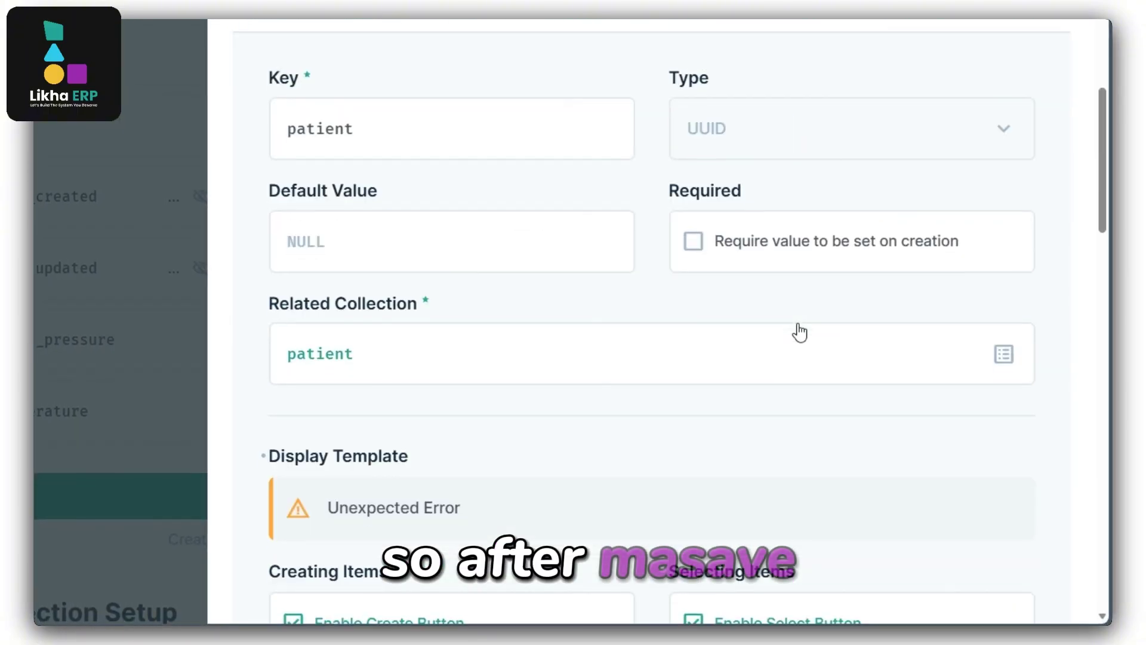
scroll(798, 328, "down", 9)
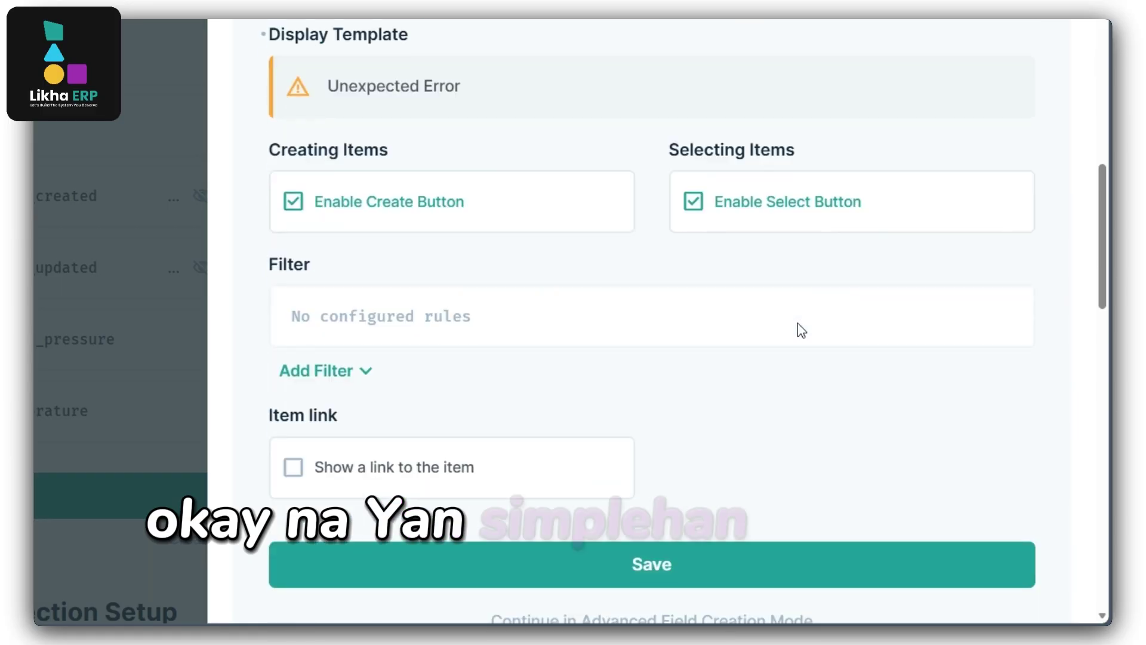
left_click(672, 310)
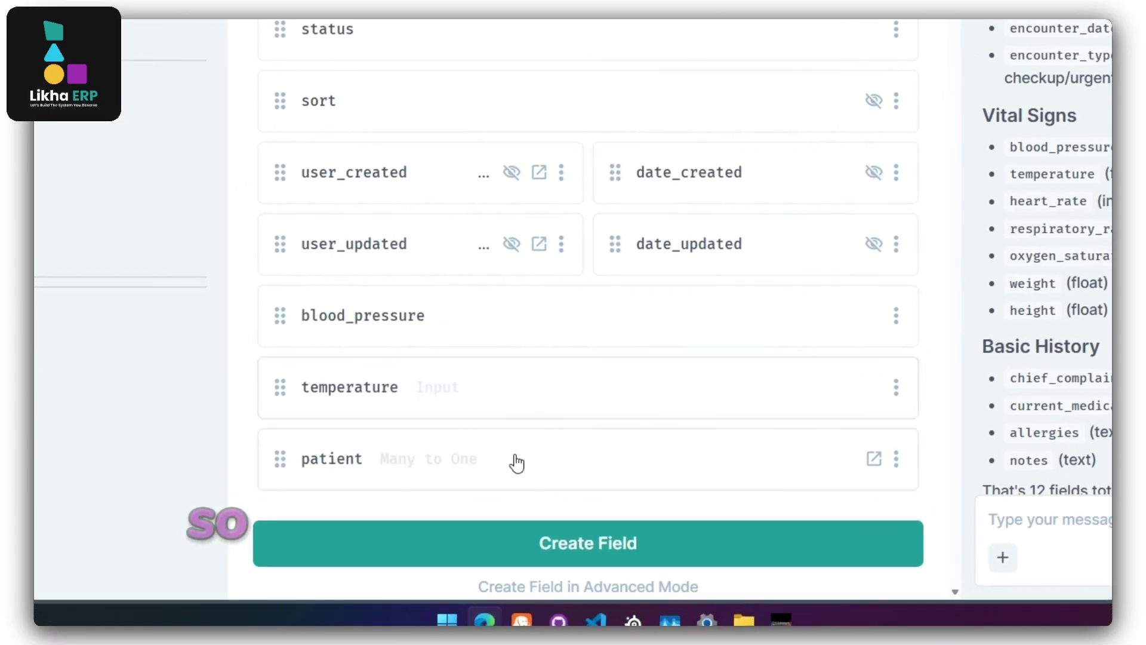
Review the patient field's Interface and Display settings, then nest health_history under patient.
left_click(206, 518)
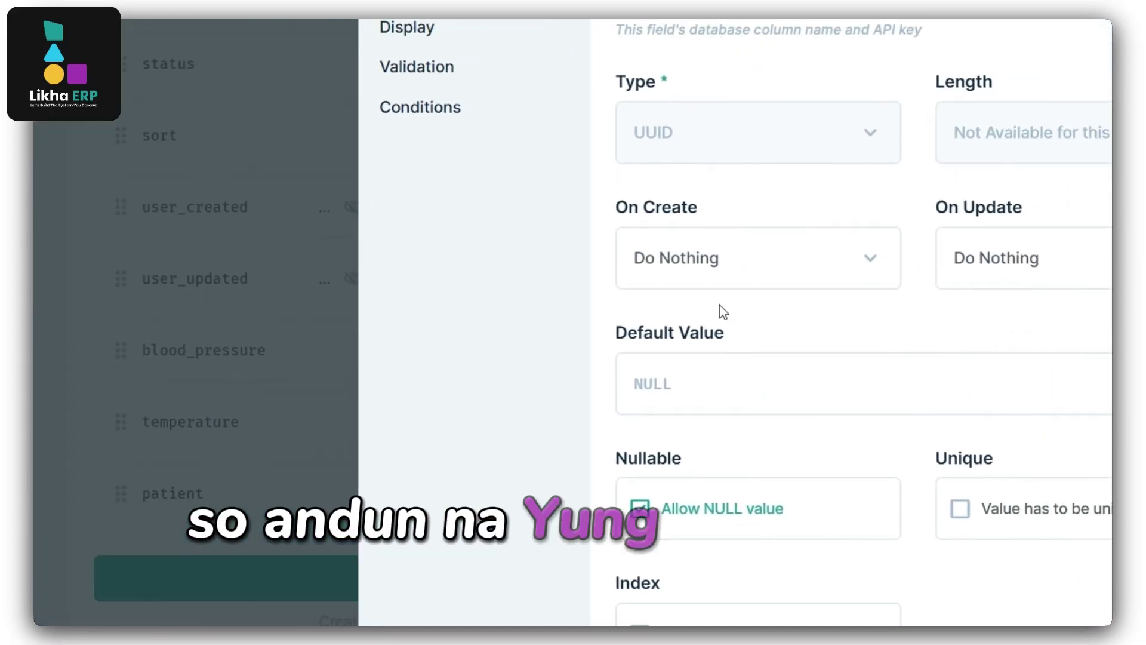
left_click(545, 187)
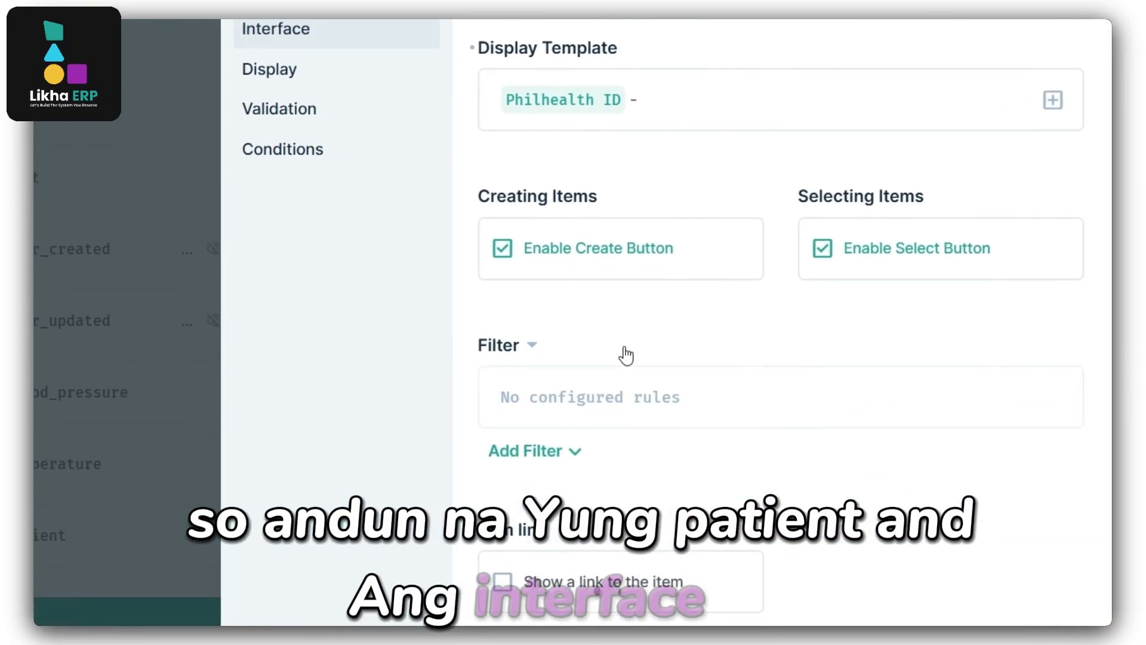
left_click(299, 70)
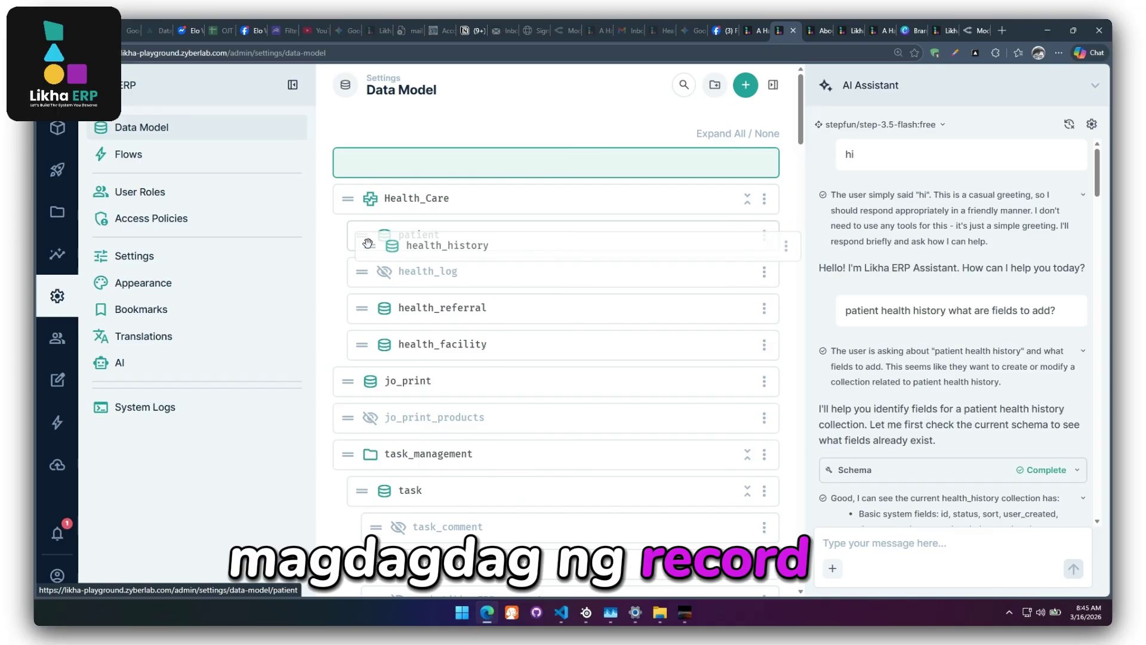
mouse_move(368, 243)
left_mouse_down()
mouse_move(383, 192)
mouse_move(379, 227)
mouse_move(399, 236)
mouse_move(385, 235)
left_mouse_up()
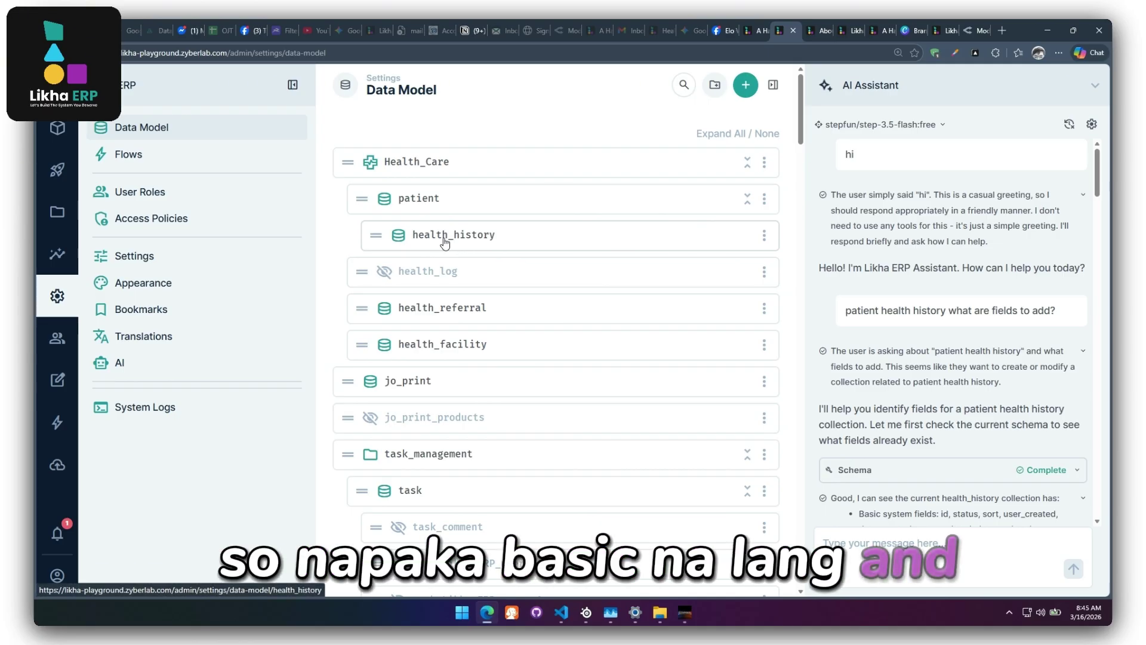
Start a new Health History item with blood pressure 180/20 and begin entering the temperature.
left_click(58, 131)
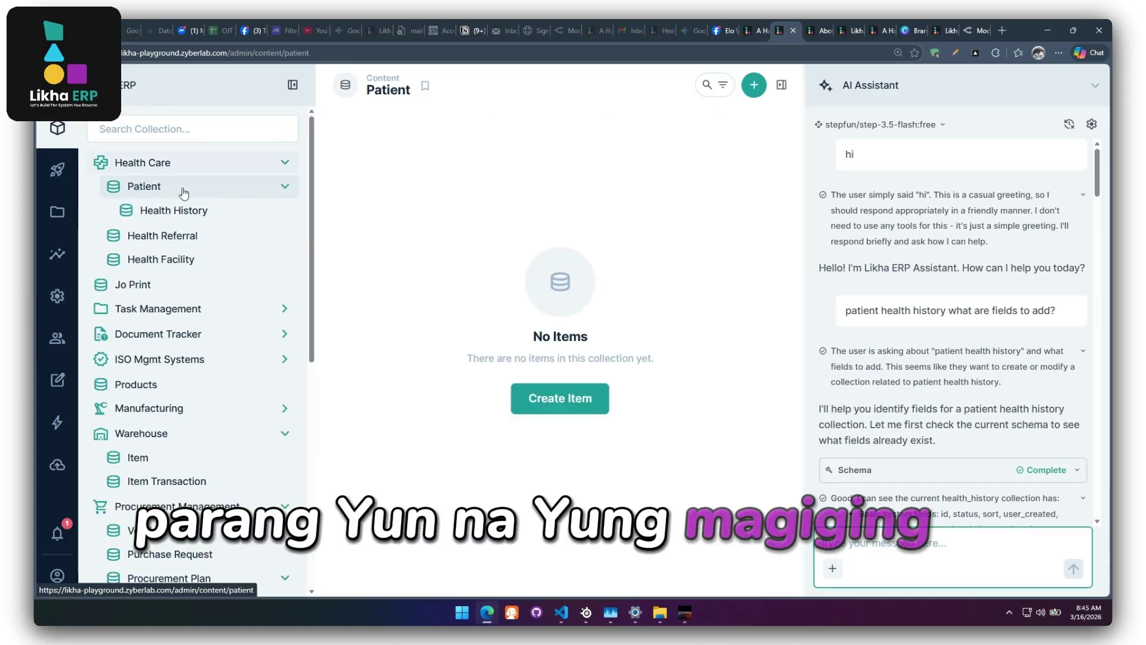
left_click(180, 219)
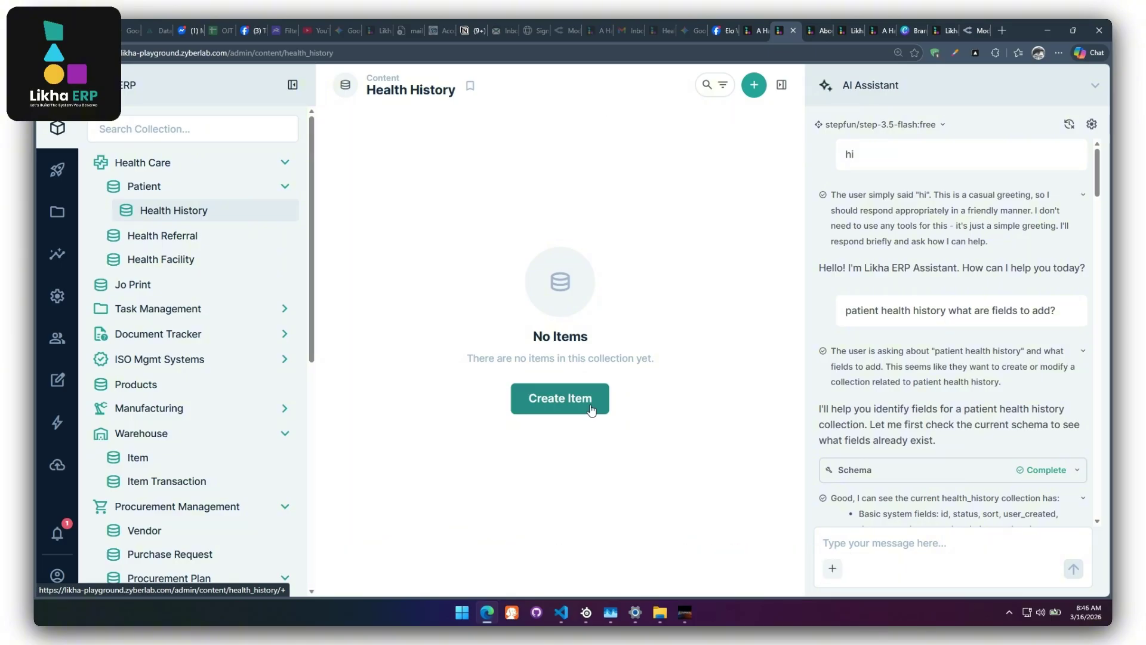
left_click(591, 410)
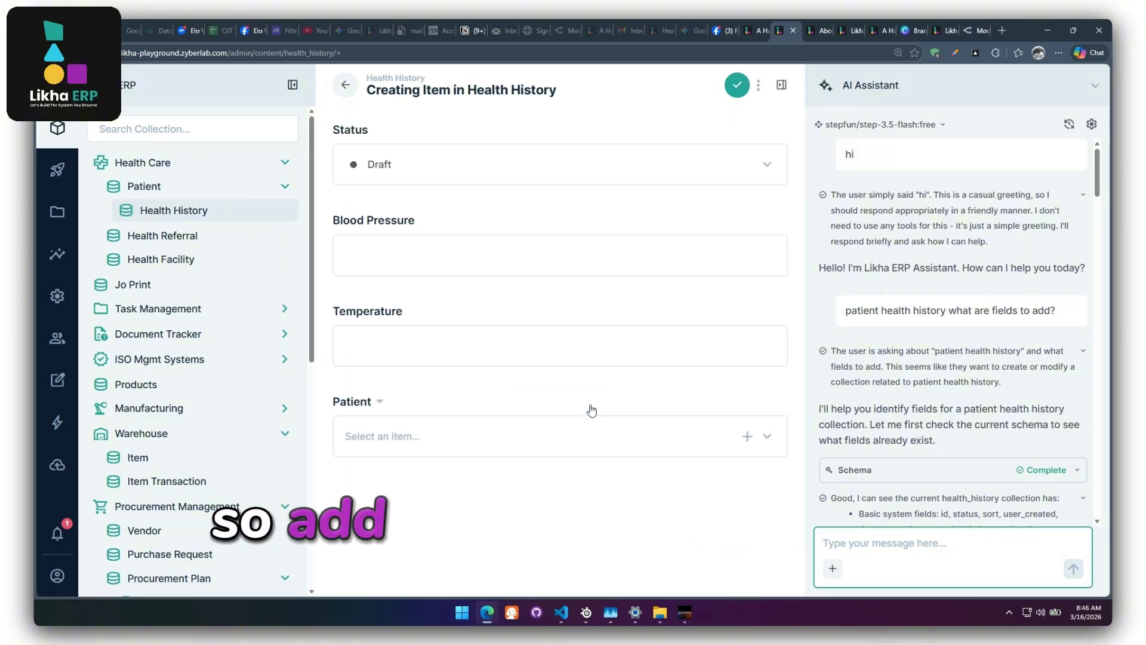
left_click(408, 263)
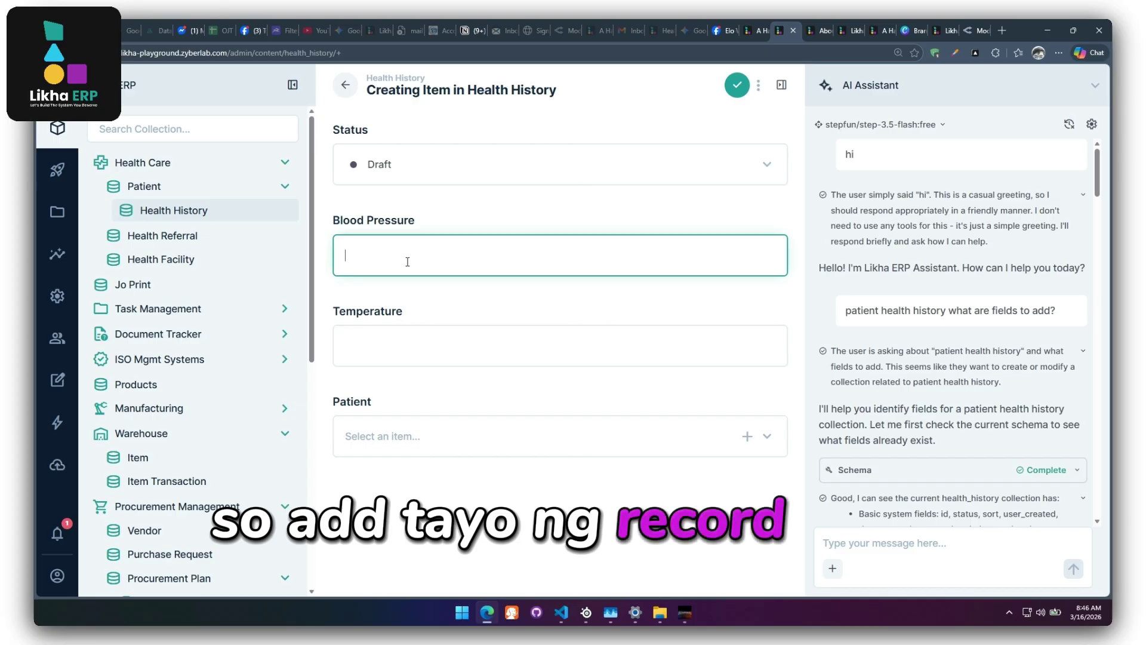
type("180")
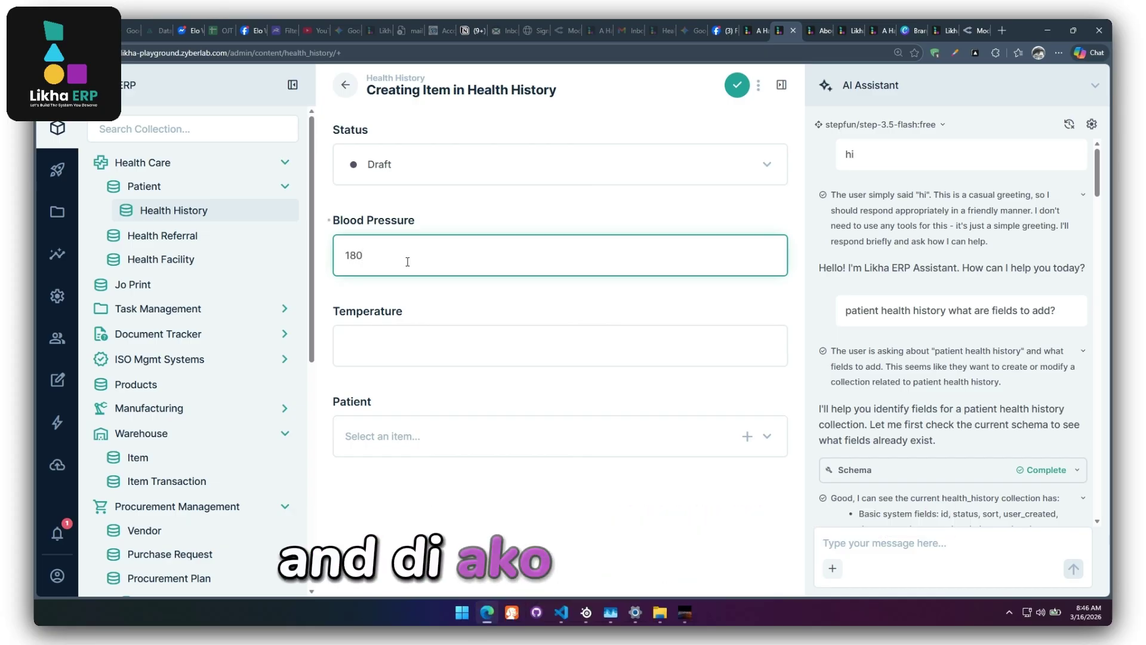
type("/20")
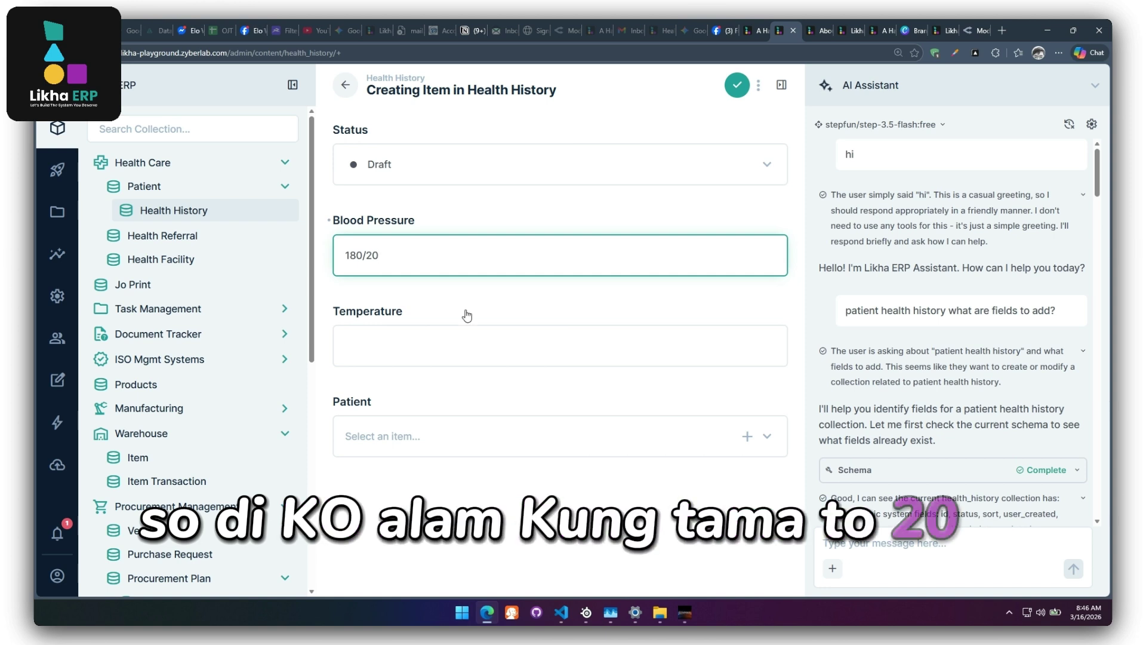
left_click(456, 337)
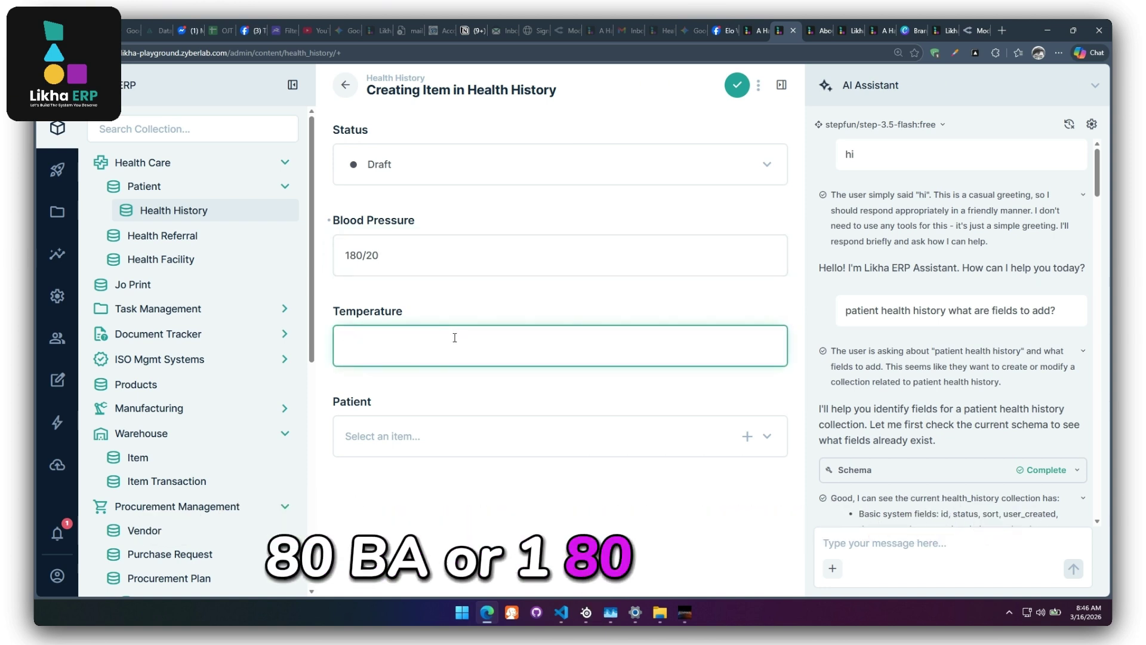
type("2")
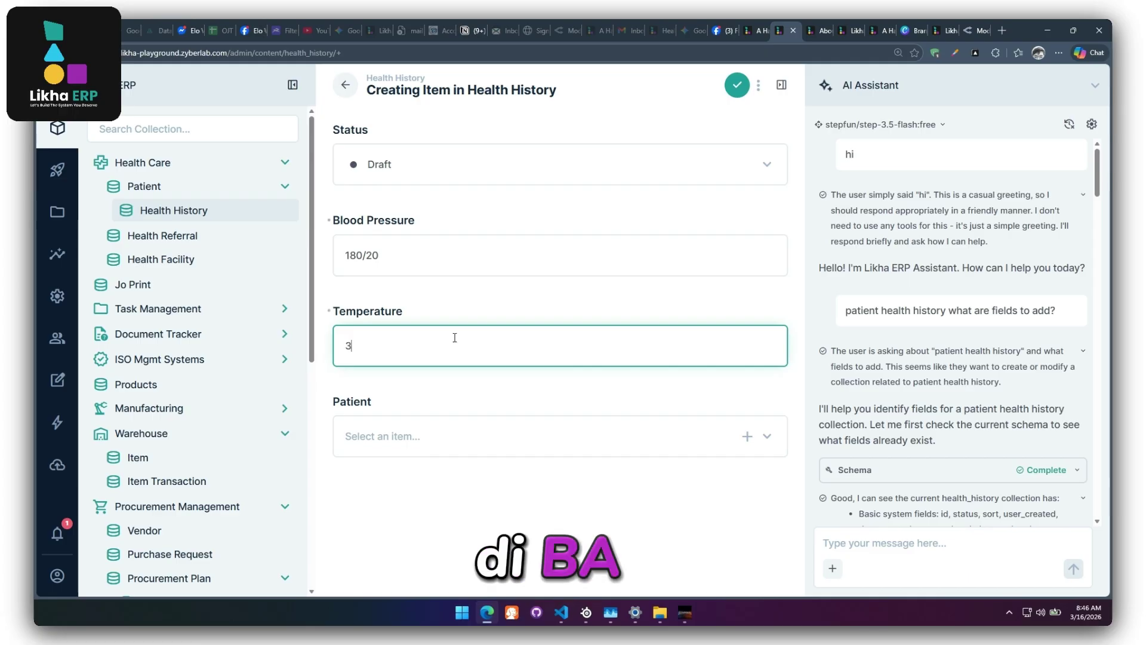
type("7")
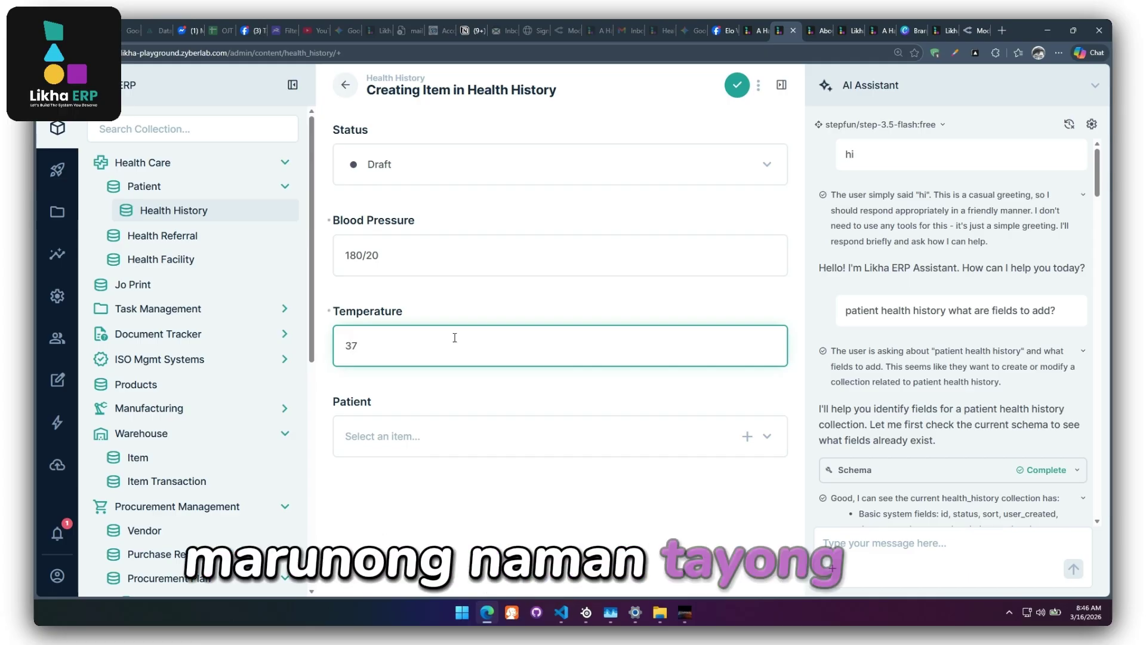
type(".2")
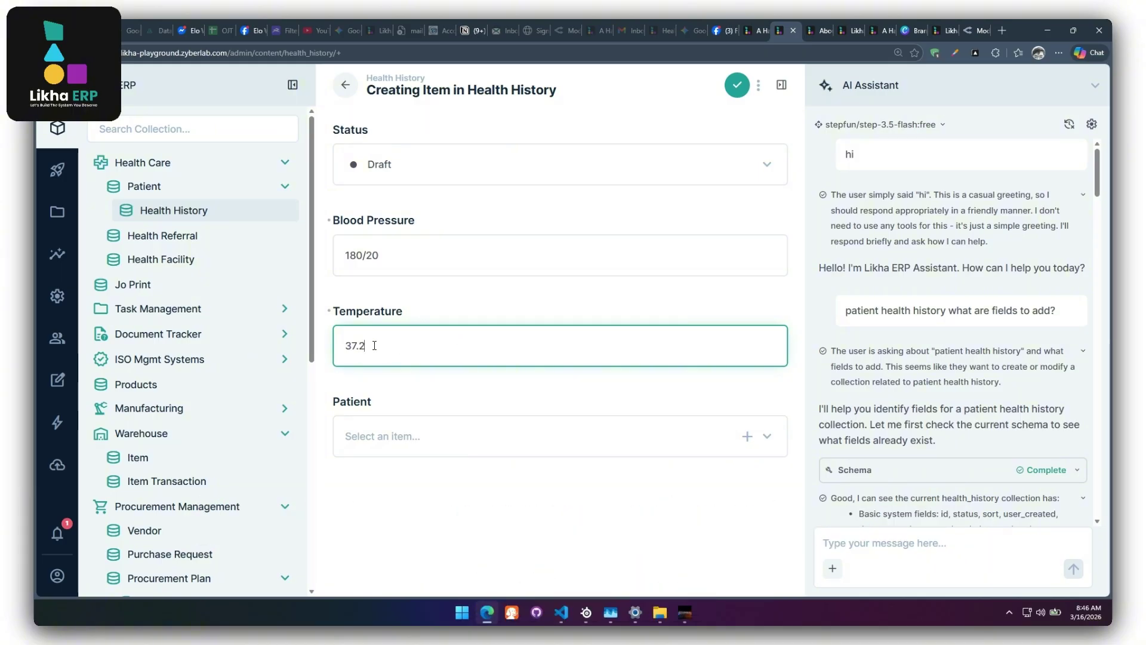
Create a new patient with a Philhealth ID from the Patient field and link it to the record.
left_click(747, 436)
left_click(661, 262)
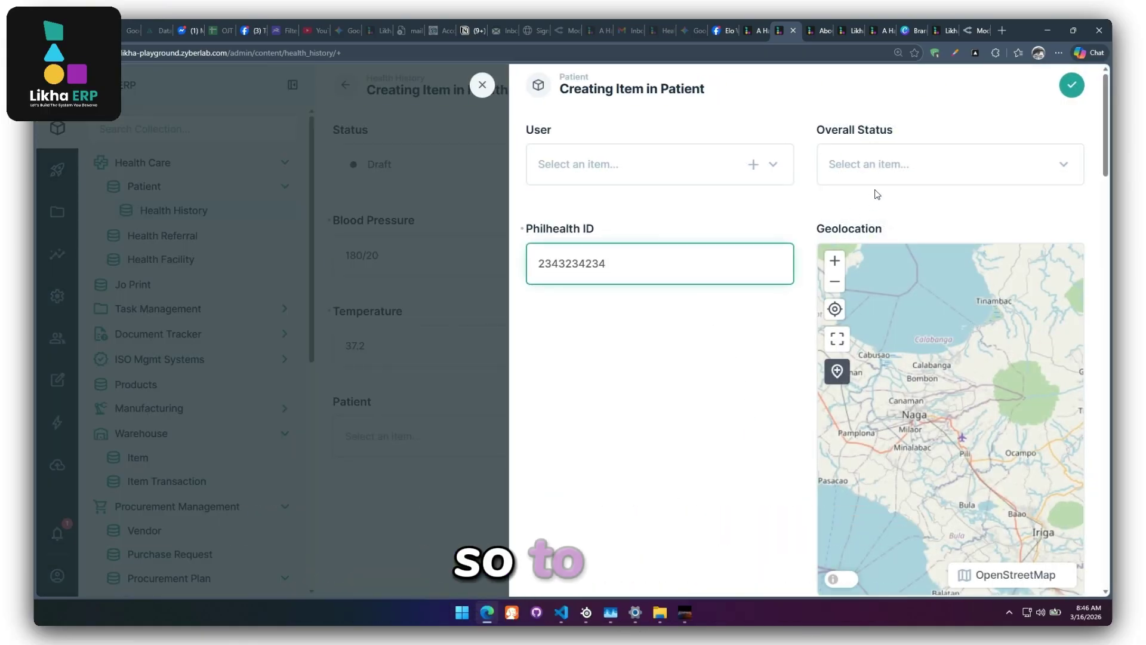
left_click(873, 174)
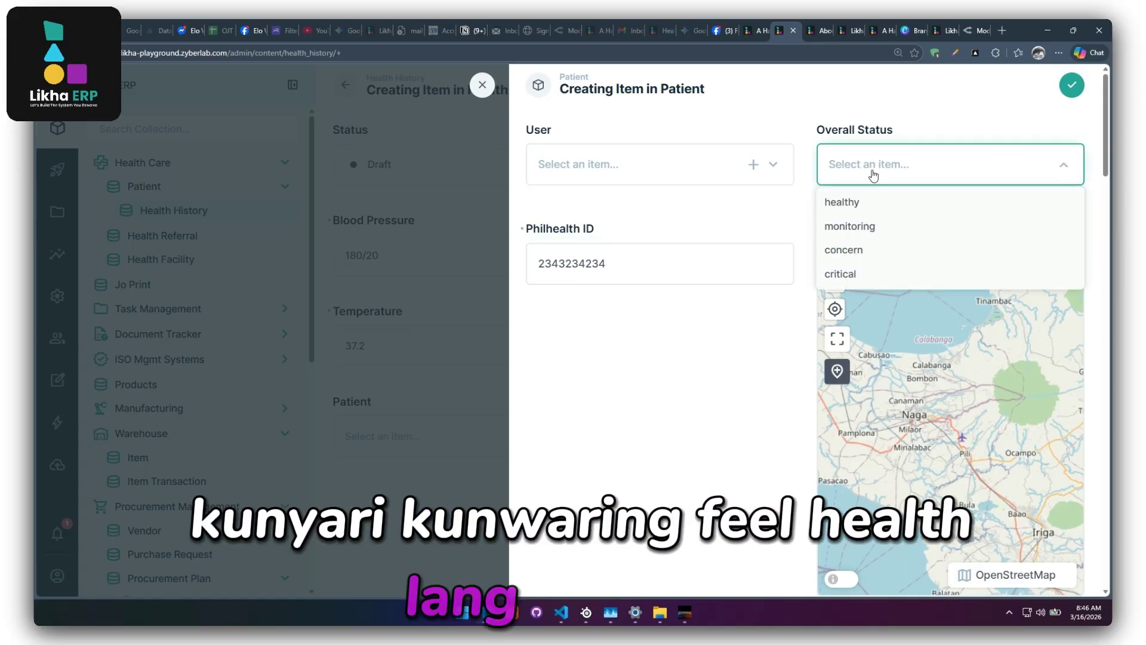
left_click(874, 174)
left_click(1073, 86)
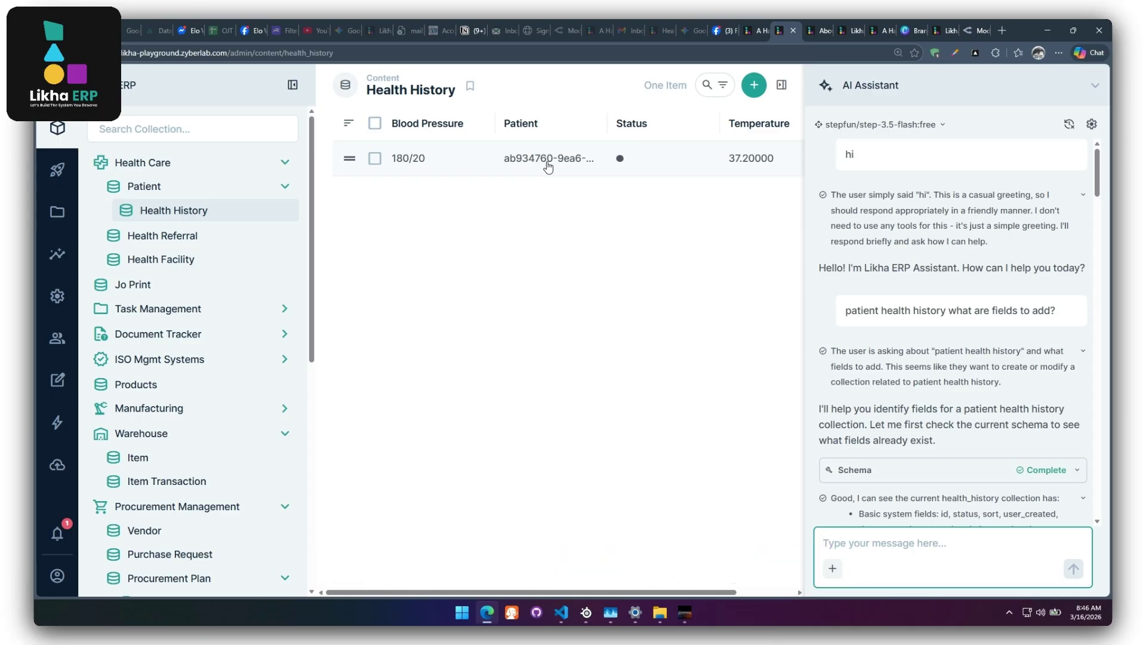
Open the saved health history record, return to the list, and go to the Settings Data Model.
left_click(480, 167)
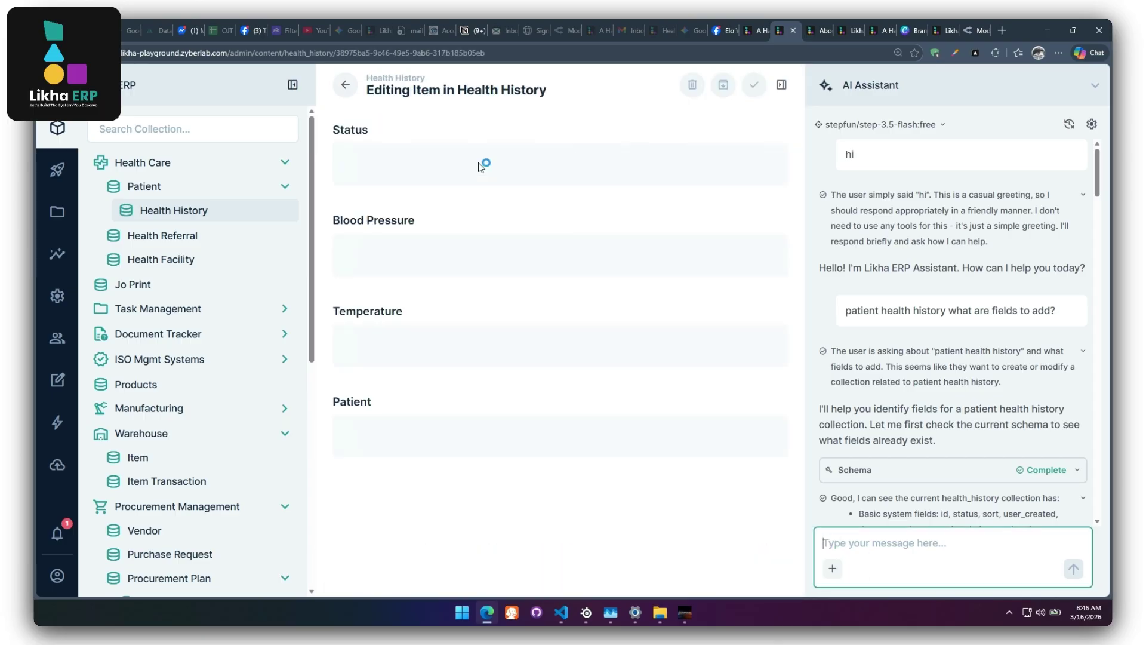
left_click(346, 86)
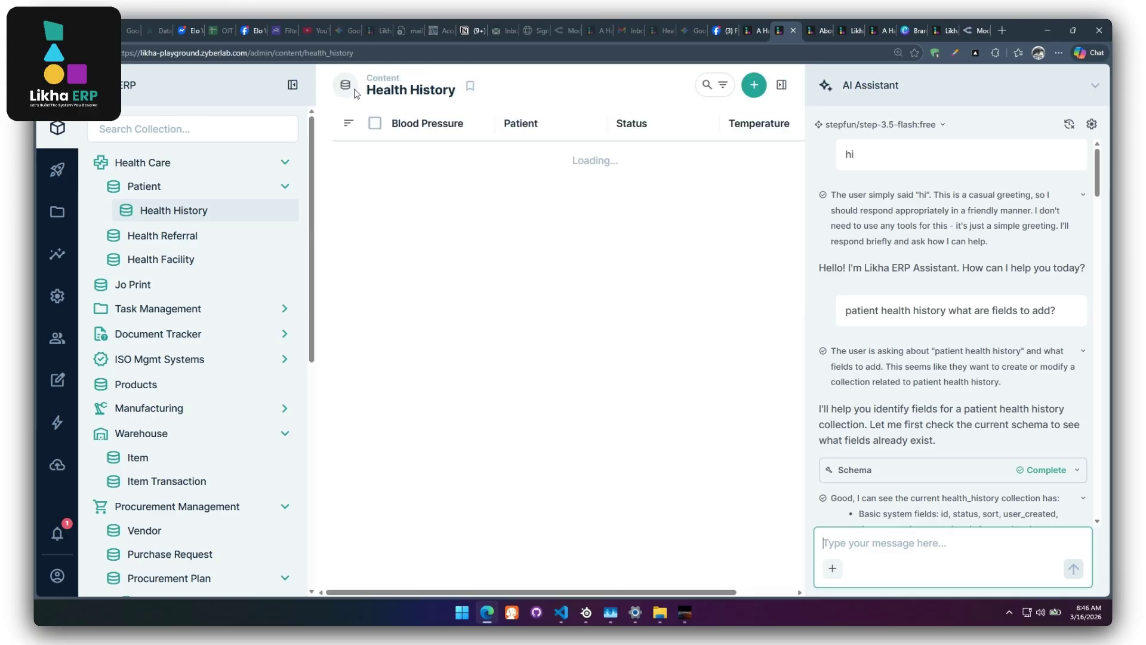
left_click(58, 297)
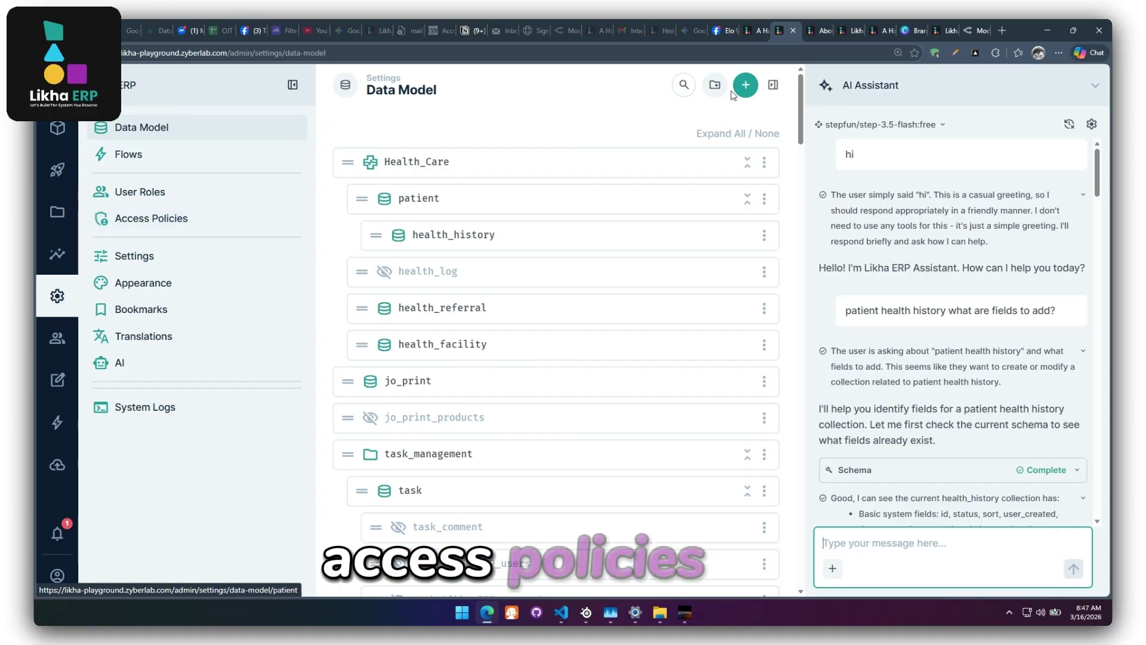
Look over the Likha ERP website tab, then return to the admin settings' Access Policies.
left_click(753, 36)
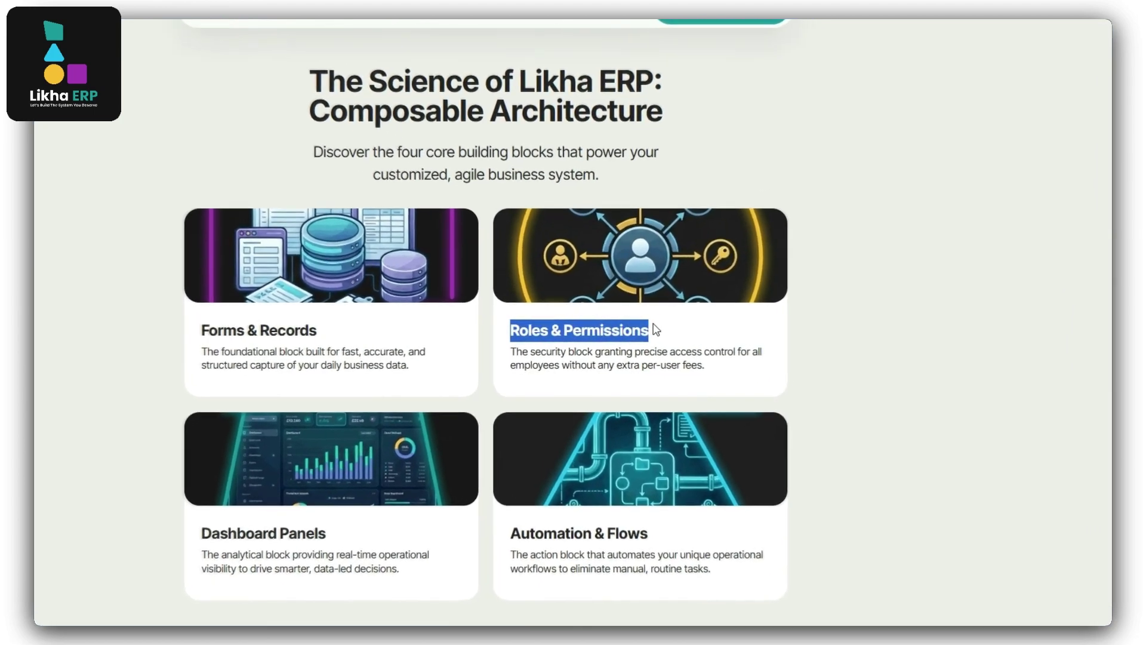
left_click(655, 330)
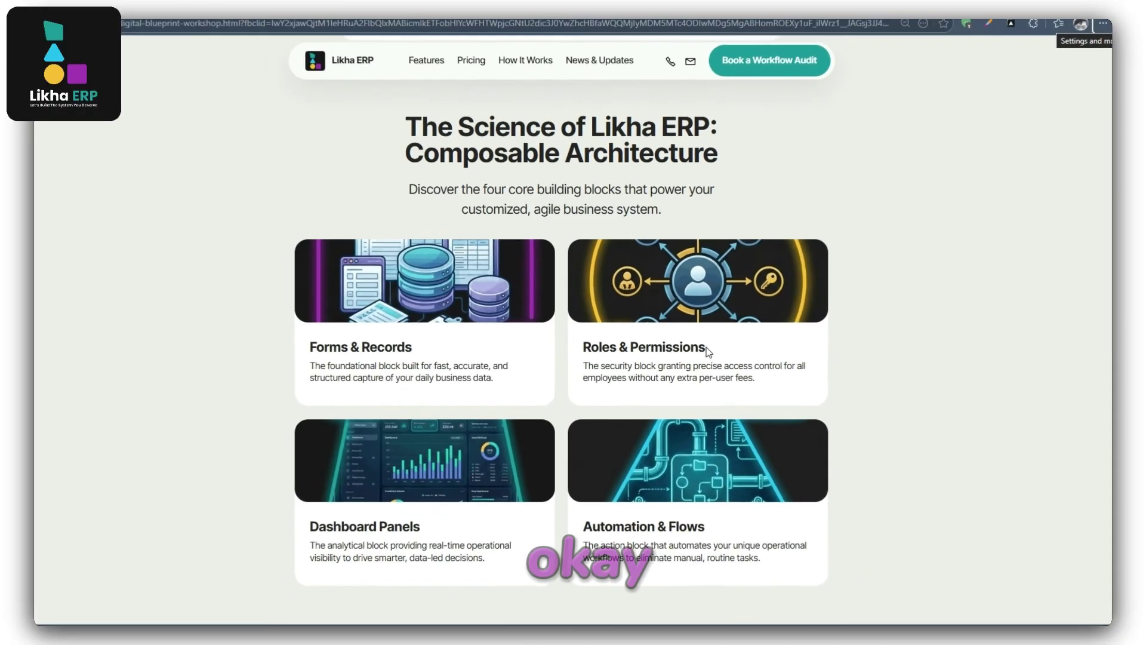
left_click(792, 25)
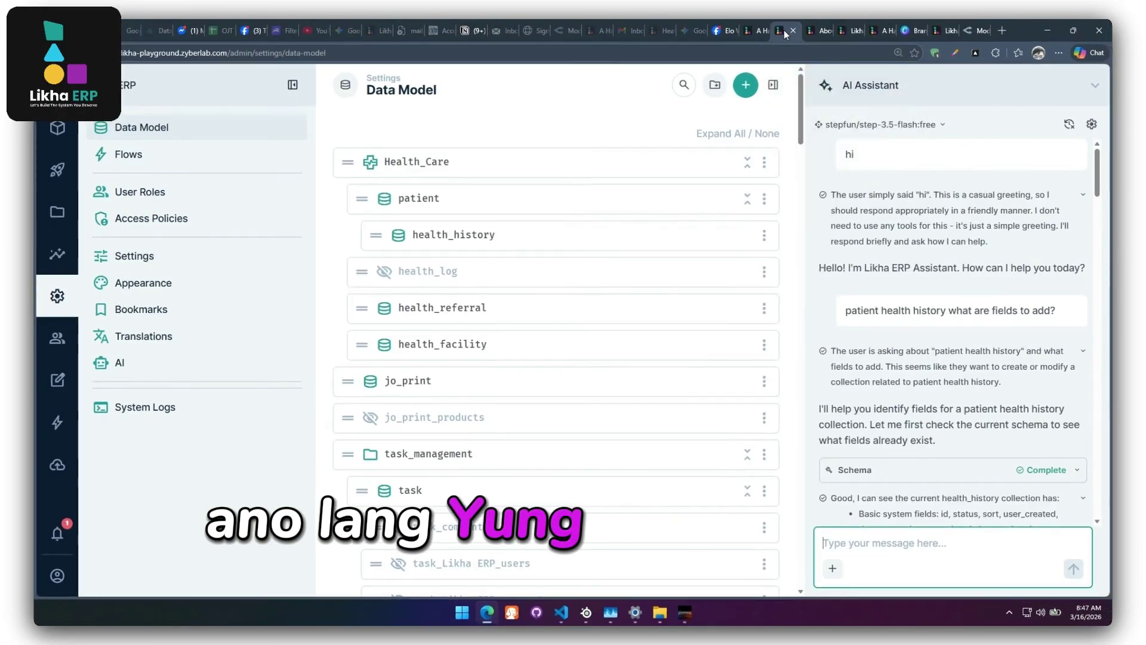
left_click(169, 229)
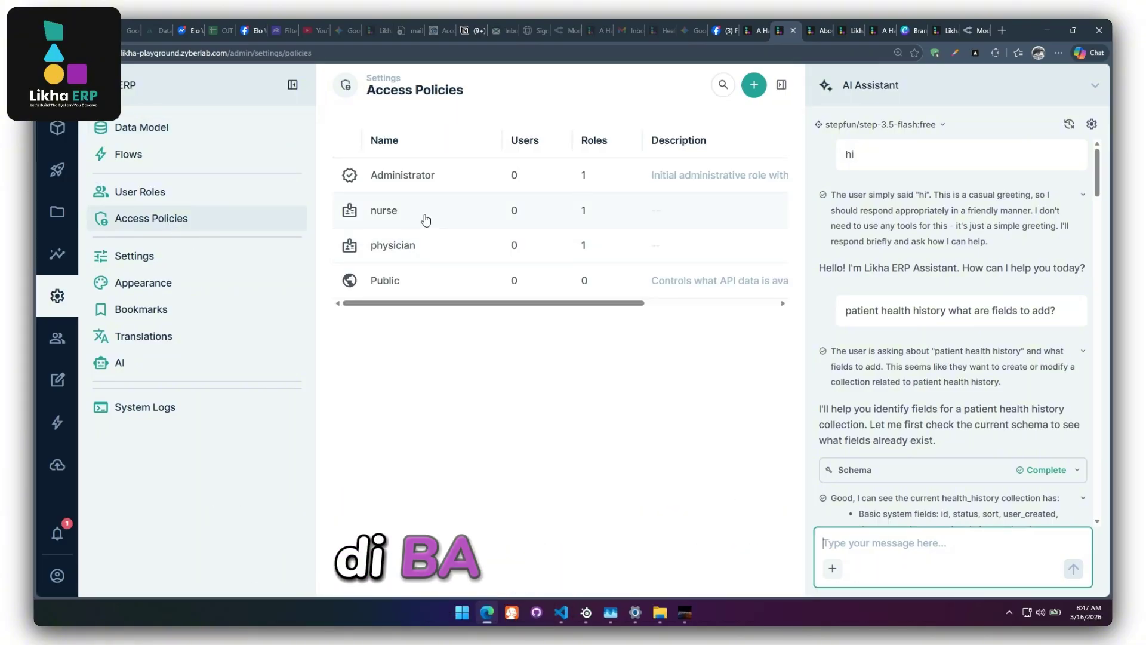
In the nurse policy, set patient Create and Update to All Access, then add another collection.
left_click(426, 220)
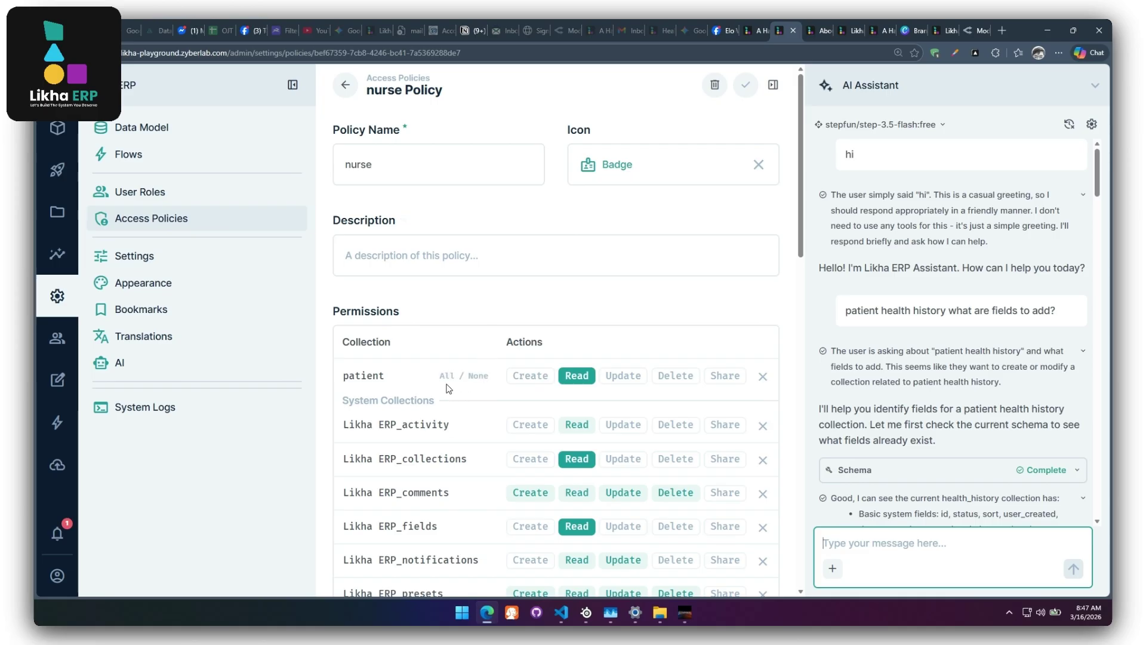
scroll(396, 388, "down", 8)
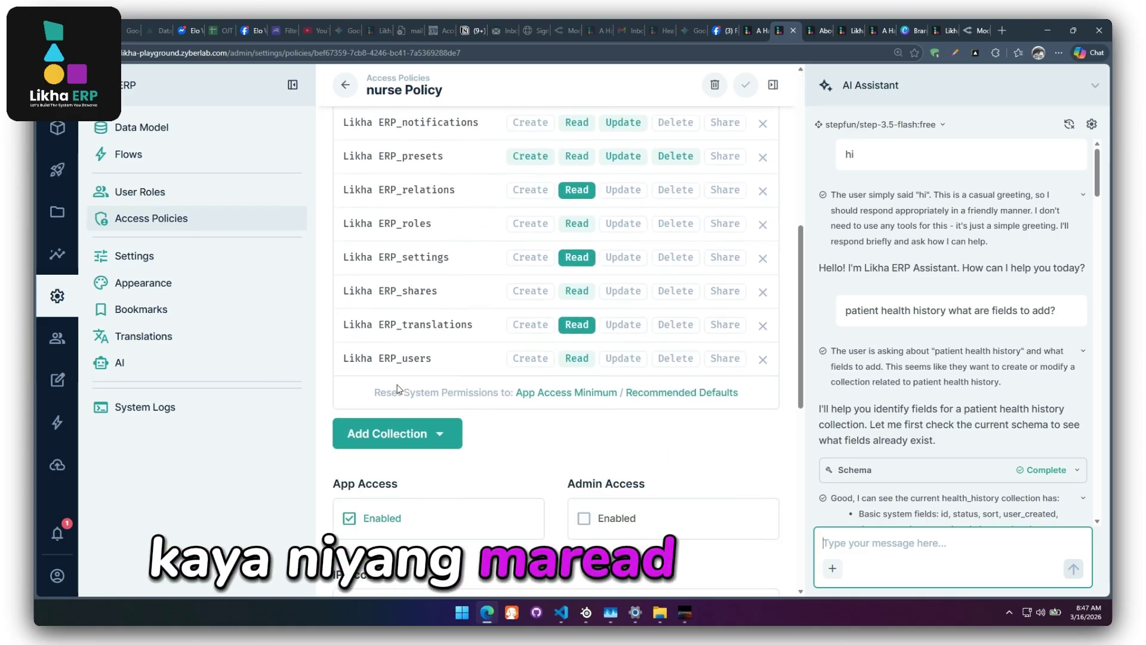
scroll(445, 425, "up", 5)
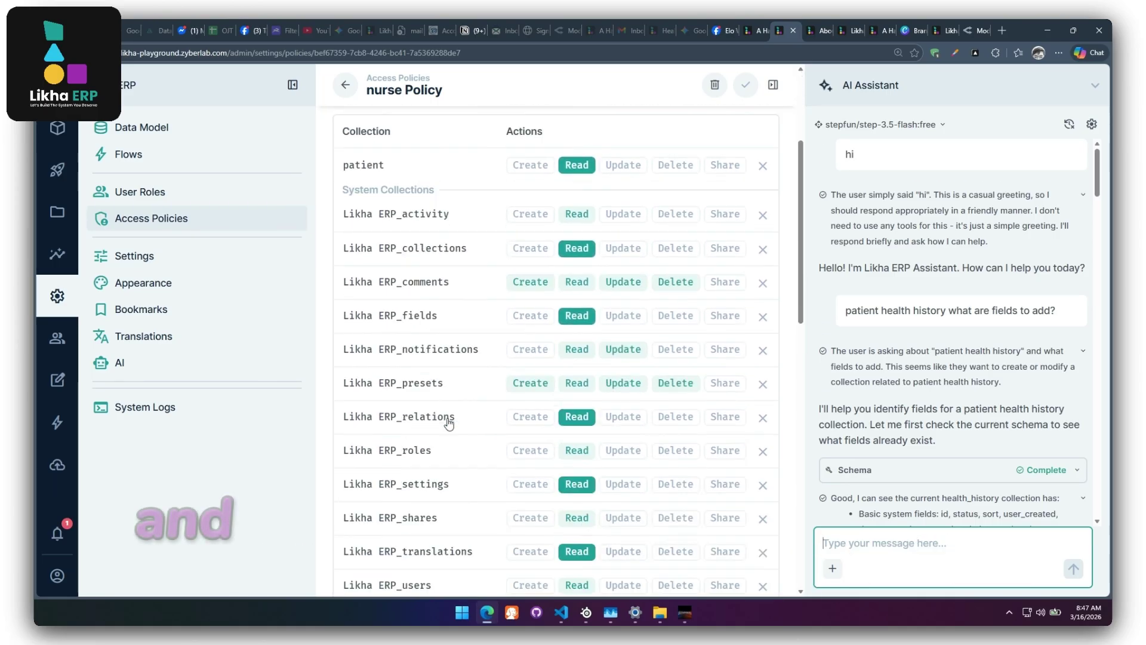
left_click(539, 209)
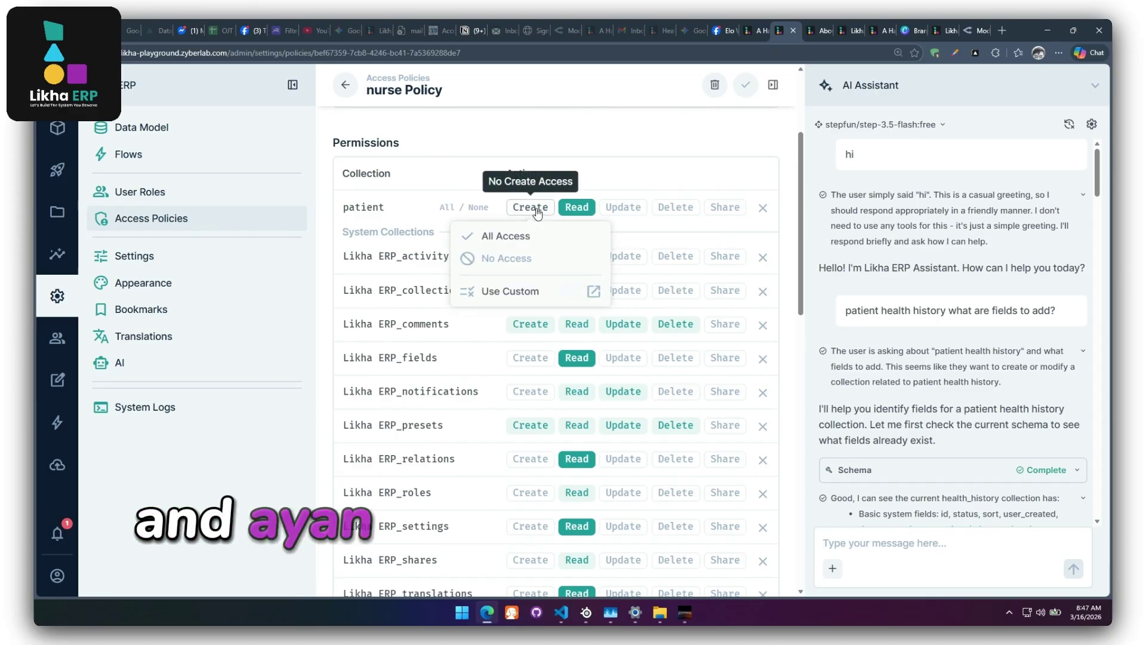
left_click(505, 239)
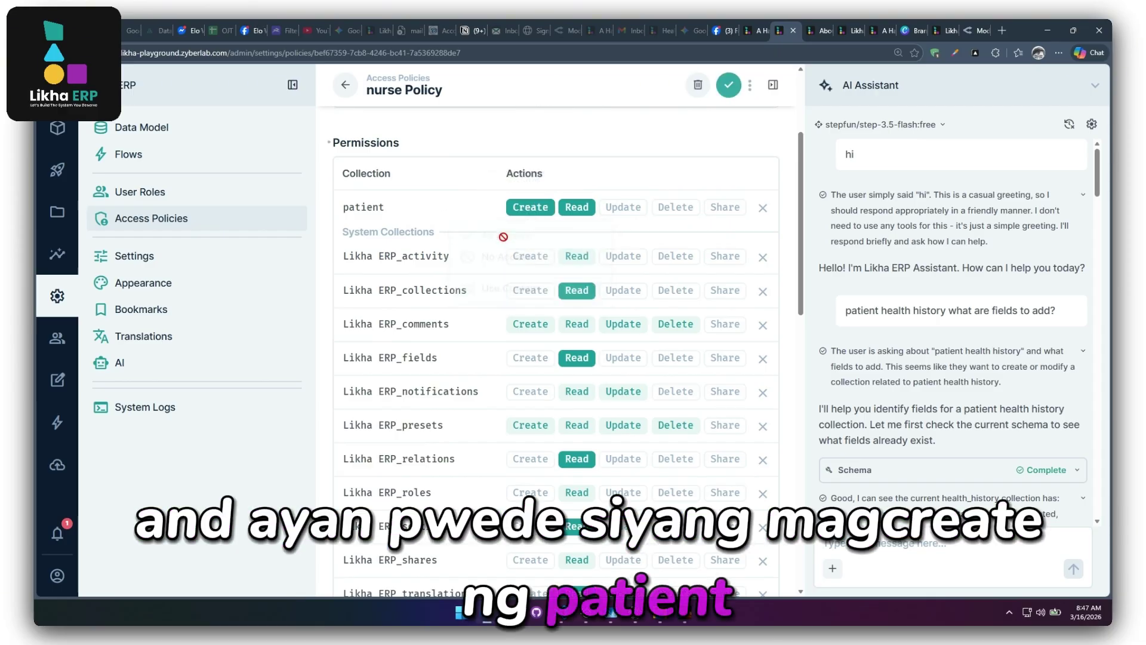
left_click(623, 214)
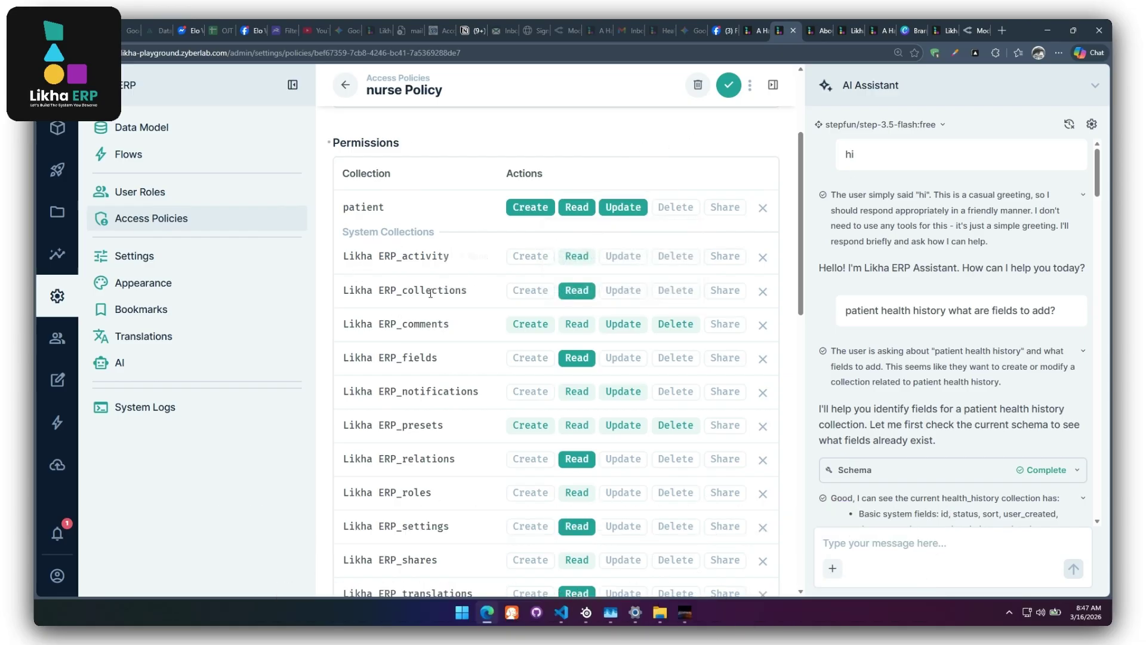
scroll(418, 311, "down", 4)
left_click(438, 478)
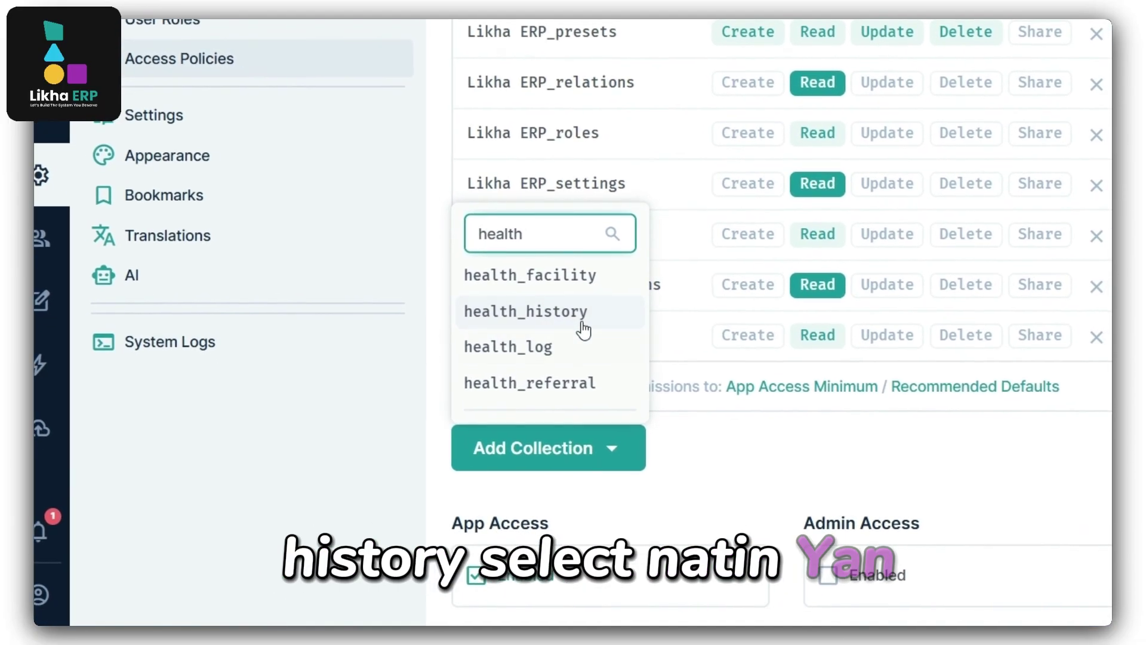
Add health_history to the nurse policy with All Access Create and Read, and save the policy.
left_click(583, 325)
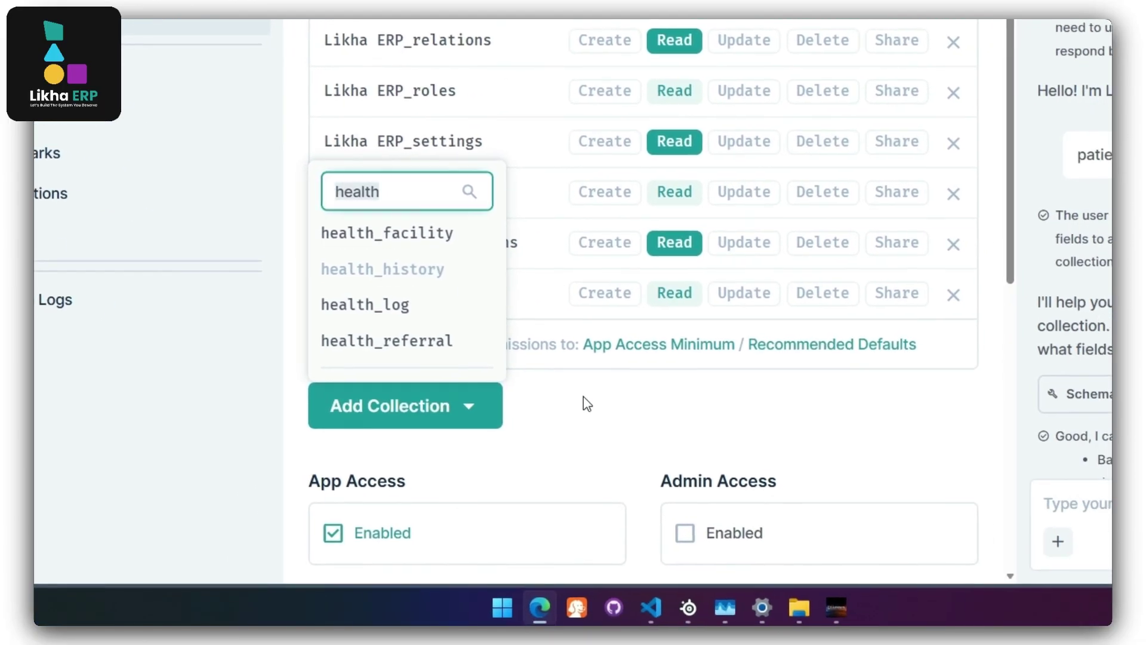
left_click(587, 403)
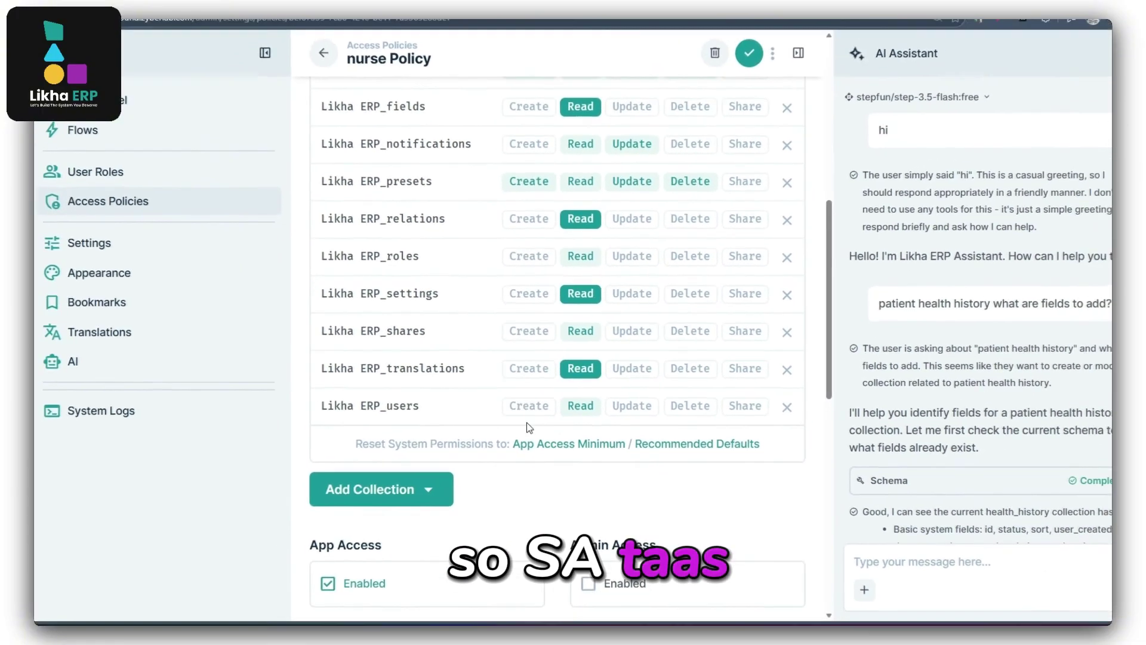
scroll(540, 278, "up", 5)
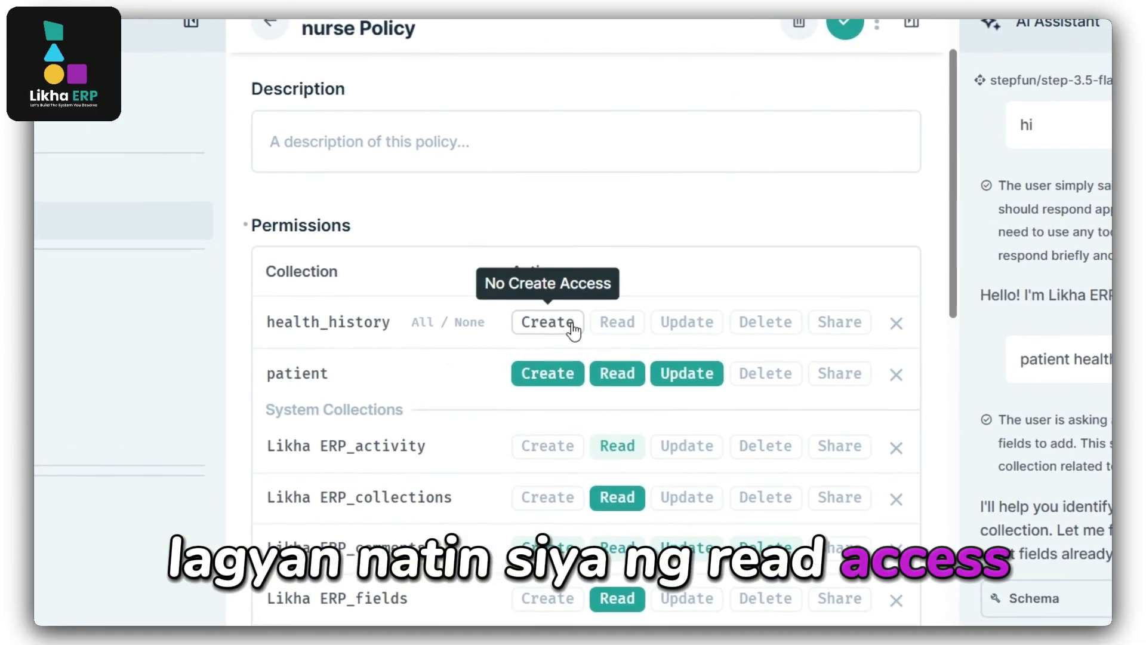
left_click(571, 326)
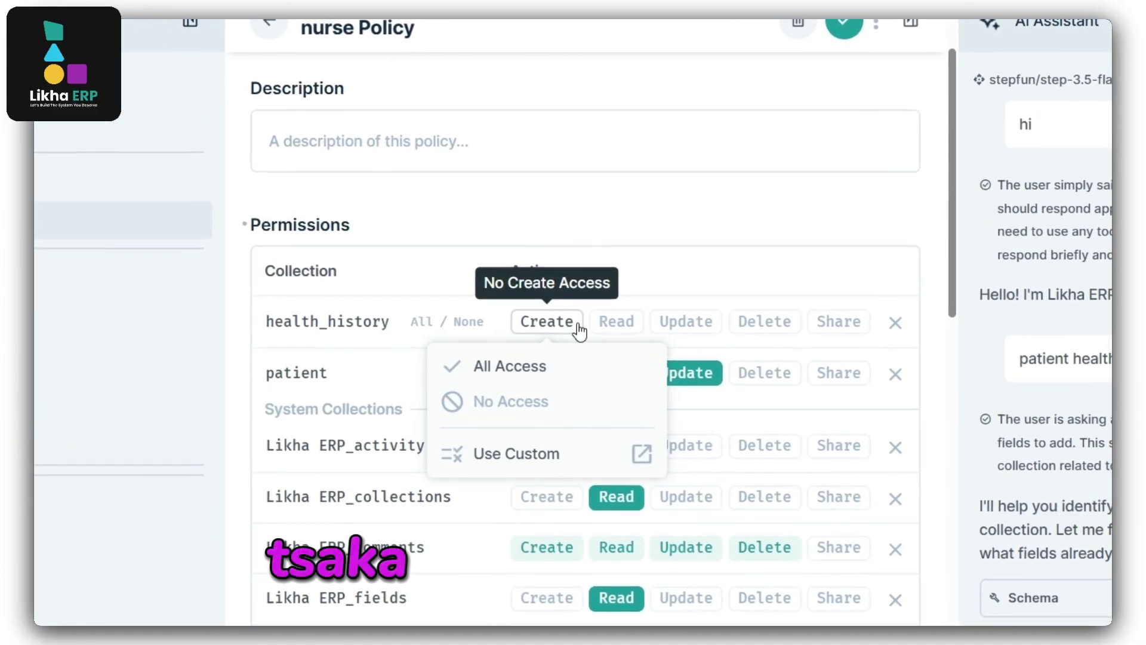
left_click(531, 366)
left_click(585, 325)
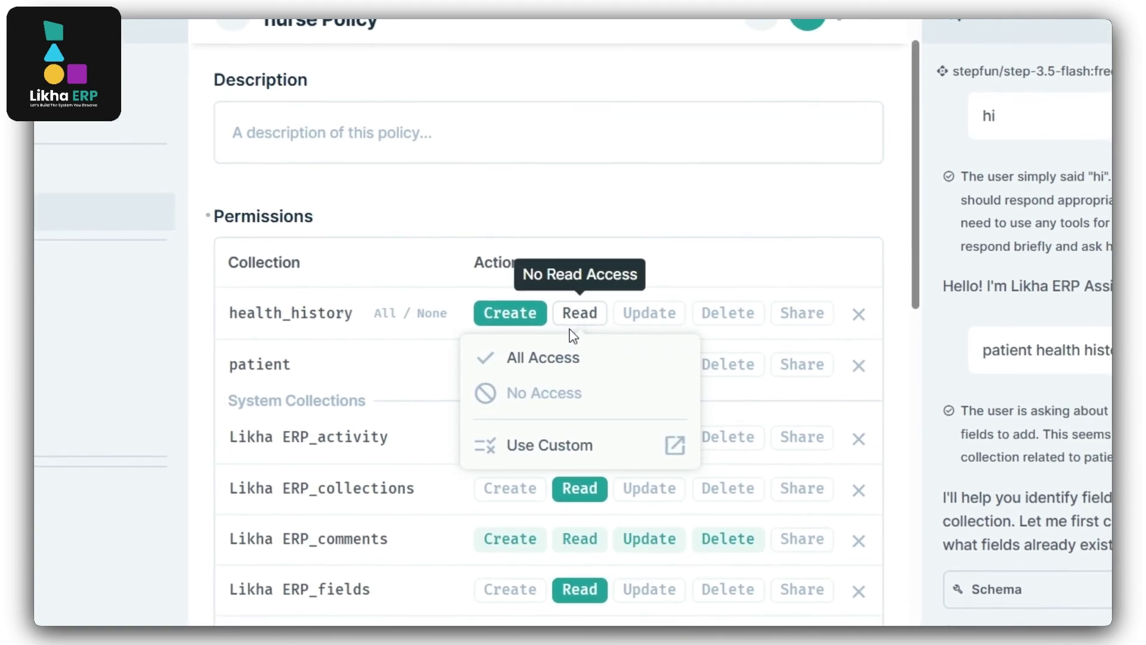
left_click(554, 363)
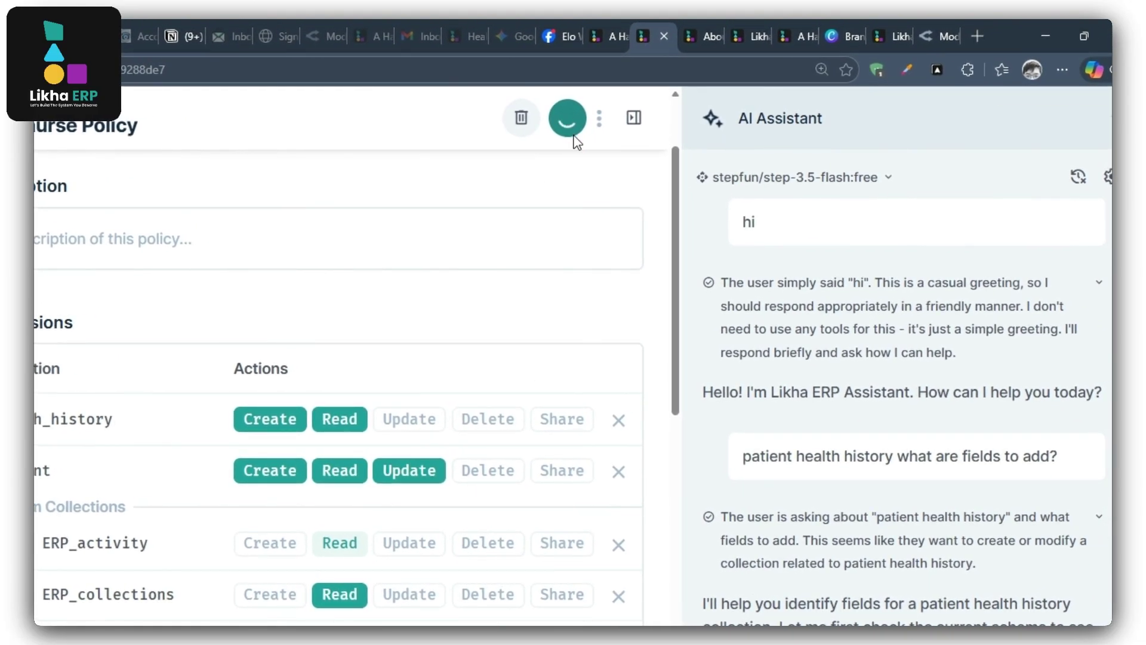
left_click(585, 127)
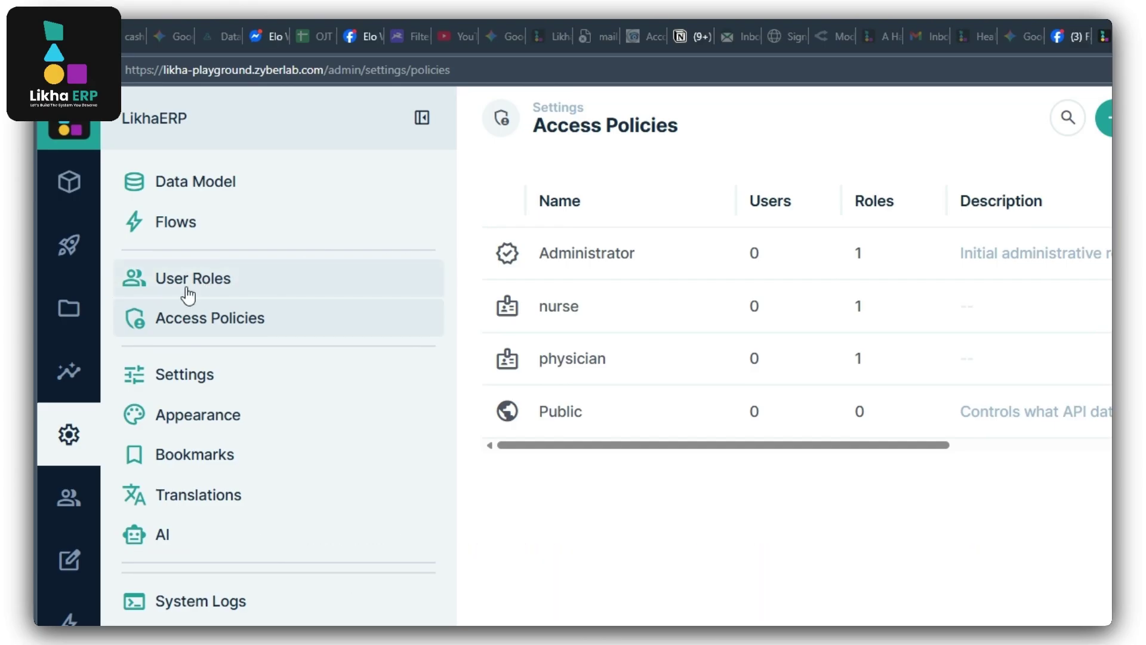
Open the Nurse role in the User Directory and start adding a user.
left_click(68, 498)
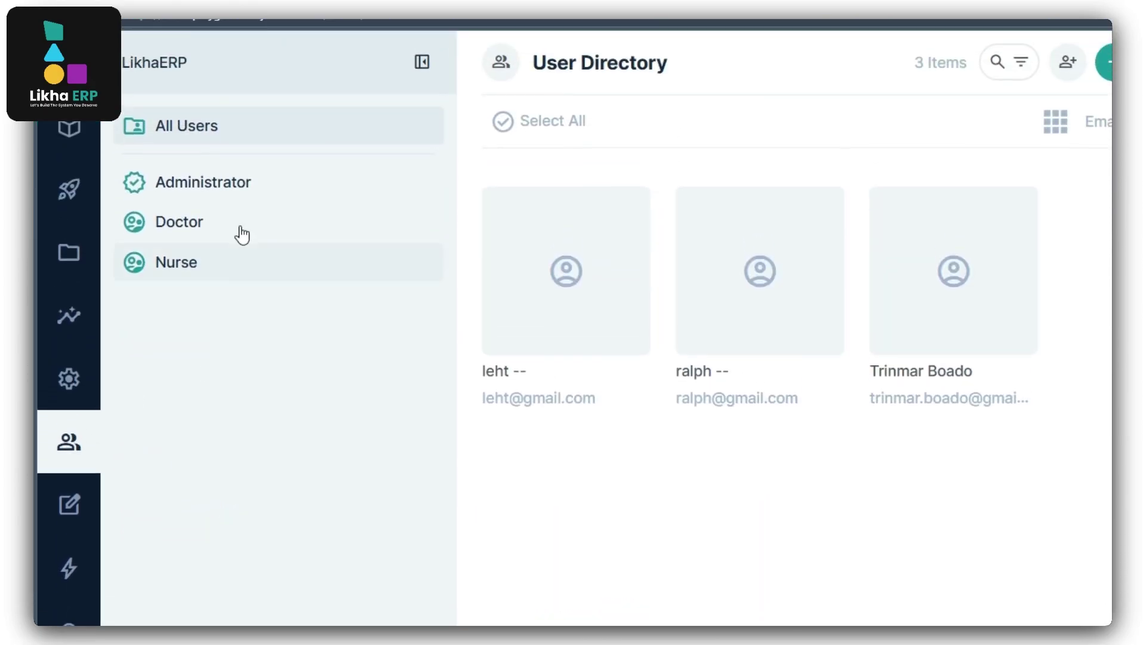
left_click(203, 268)
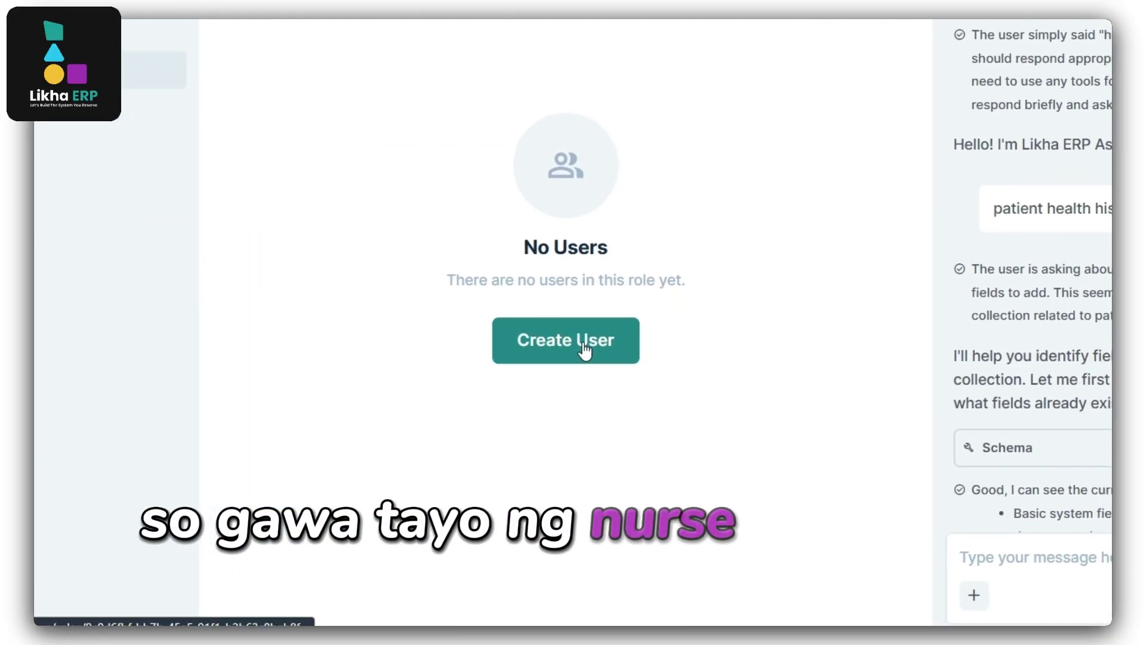
left_click(584, 351)
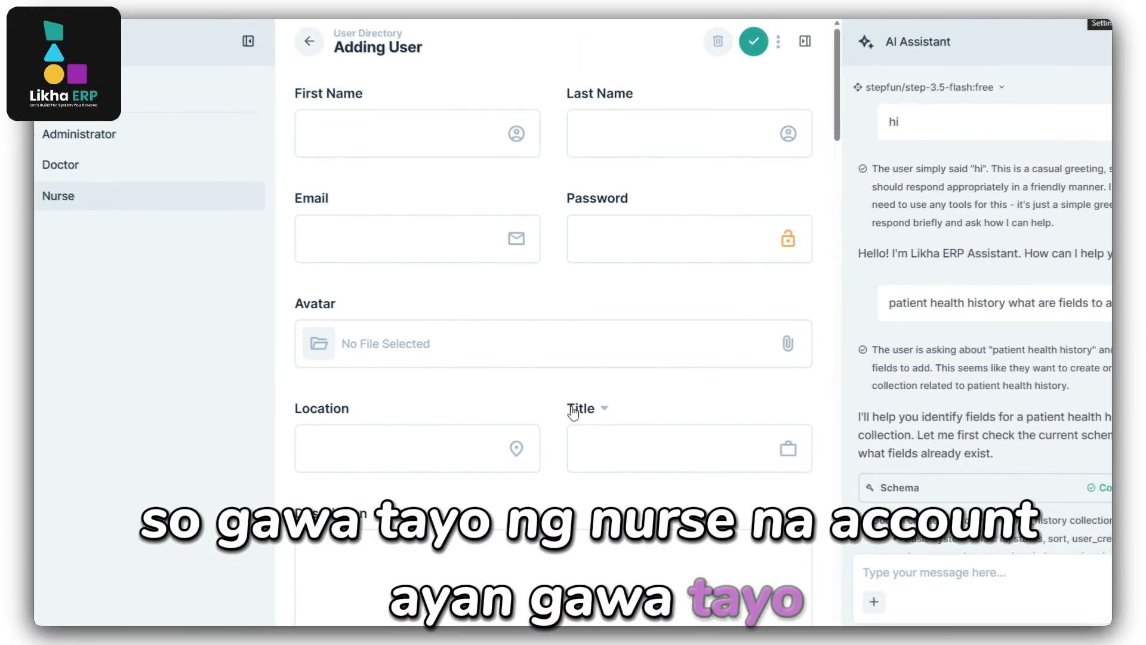
Create the user with first name 'nurse', its e-mail and a password, and save it.
left_click(406, 138)
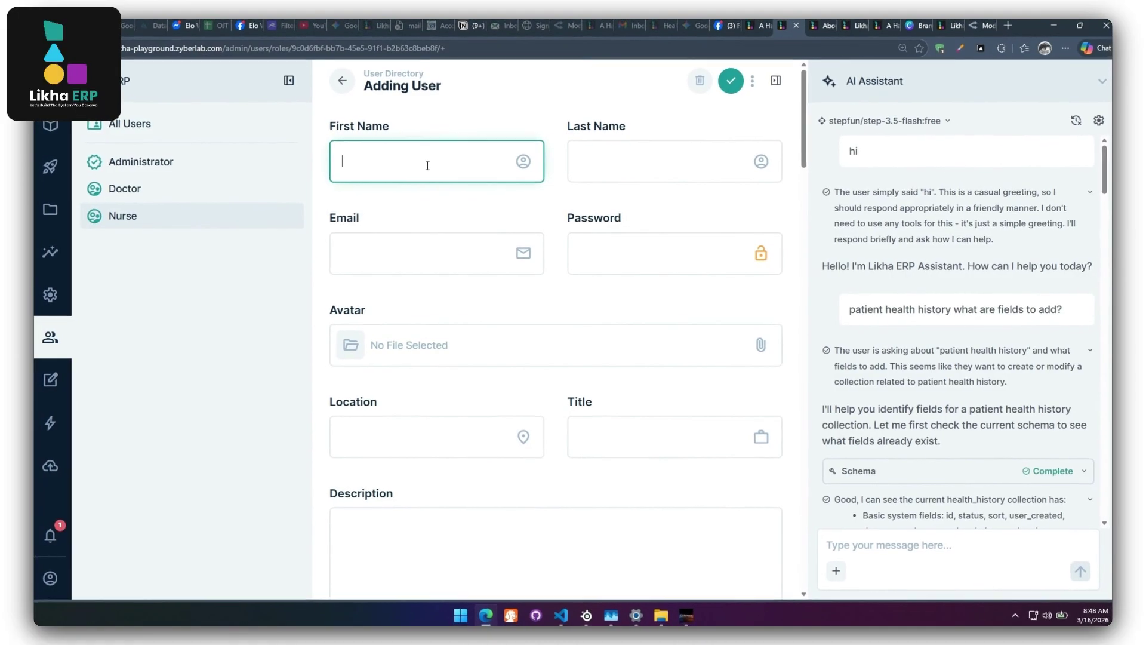
type("nurse")
left_click(400, 261)
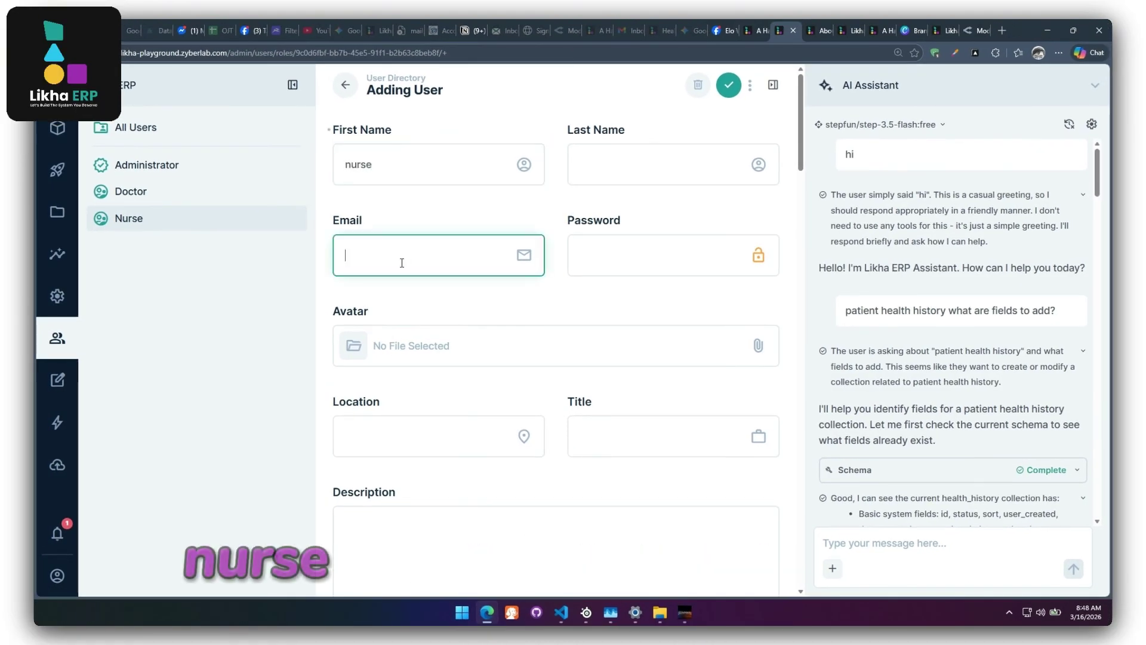
type("nurse@")
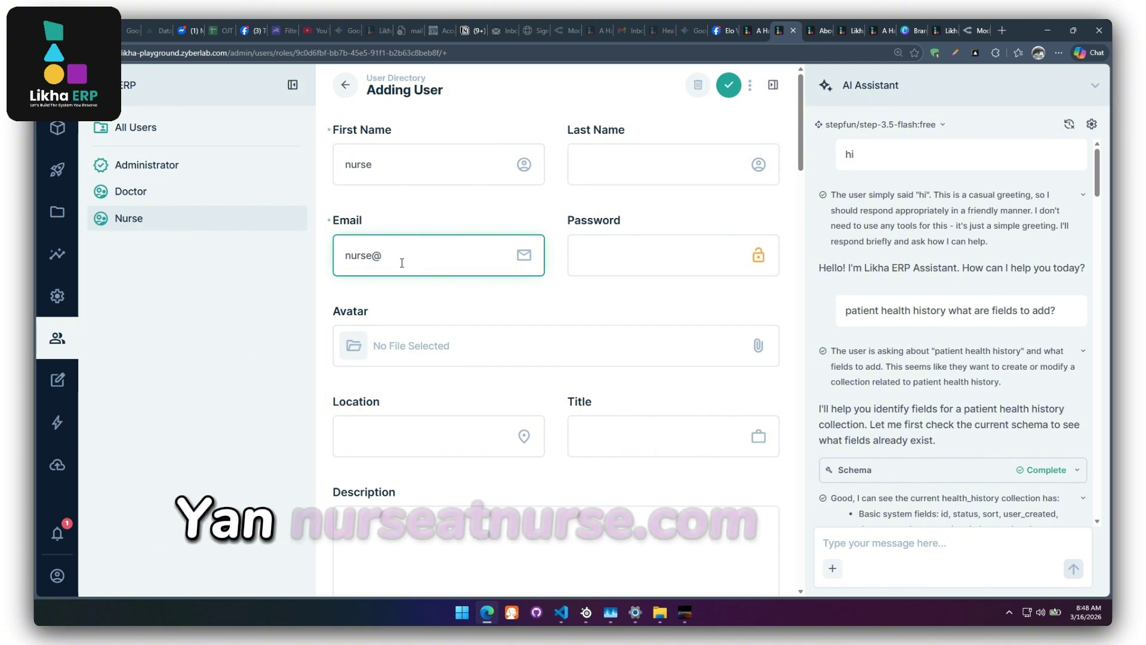
type("nurse.com")
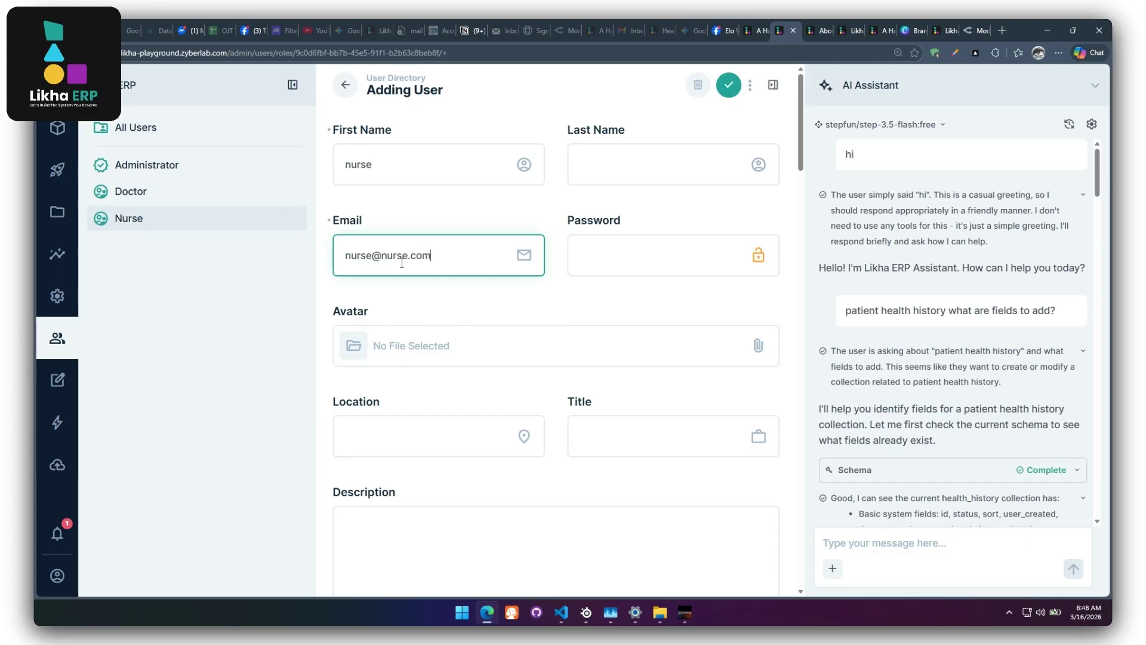
left_click(590, 258)
type("nurse")
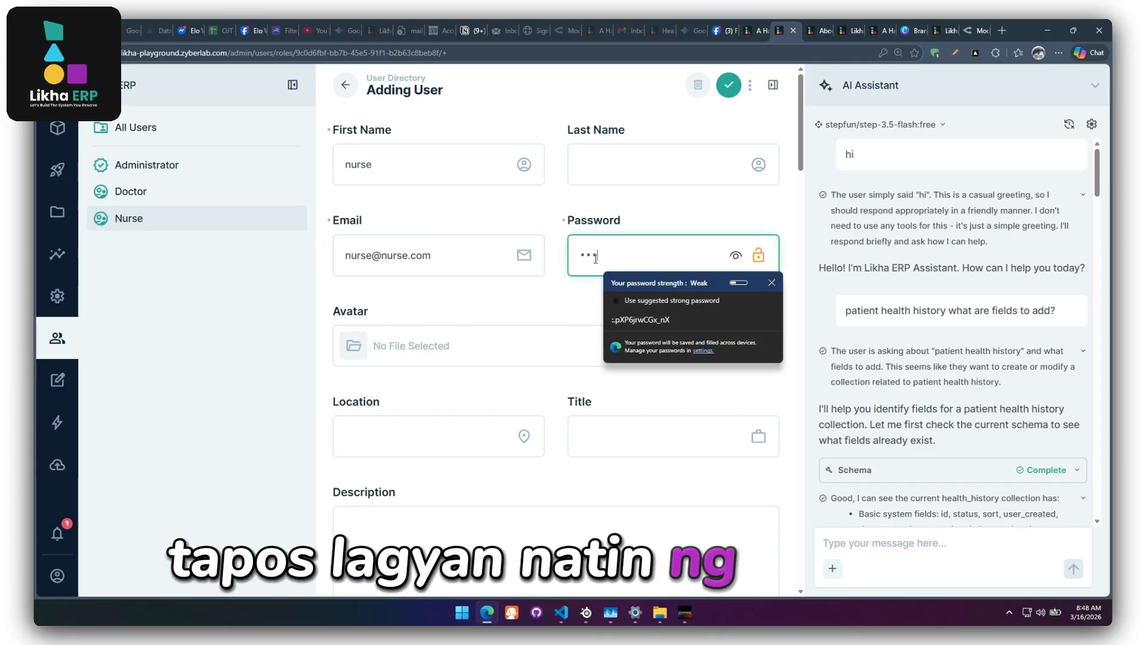
left_click(729, 84)
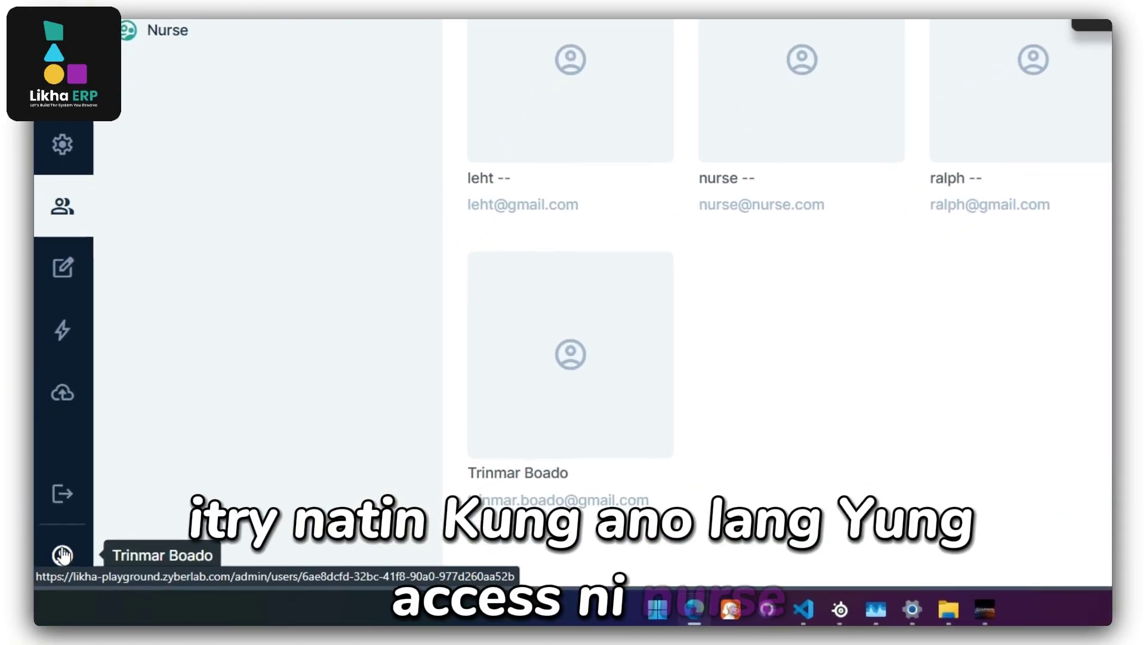
Sign out of the admin account.
left_click(57, 559)
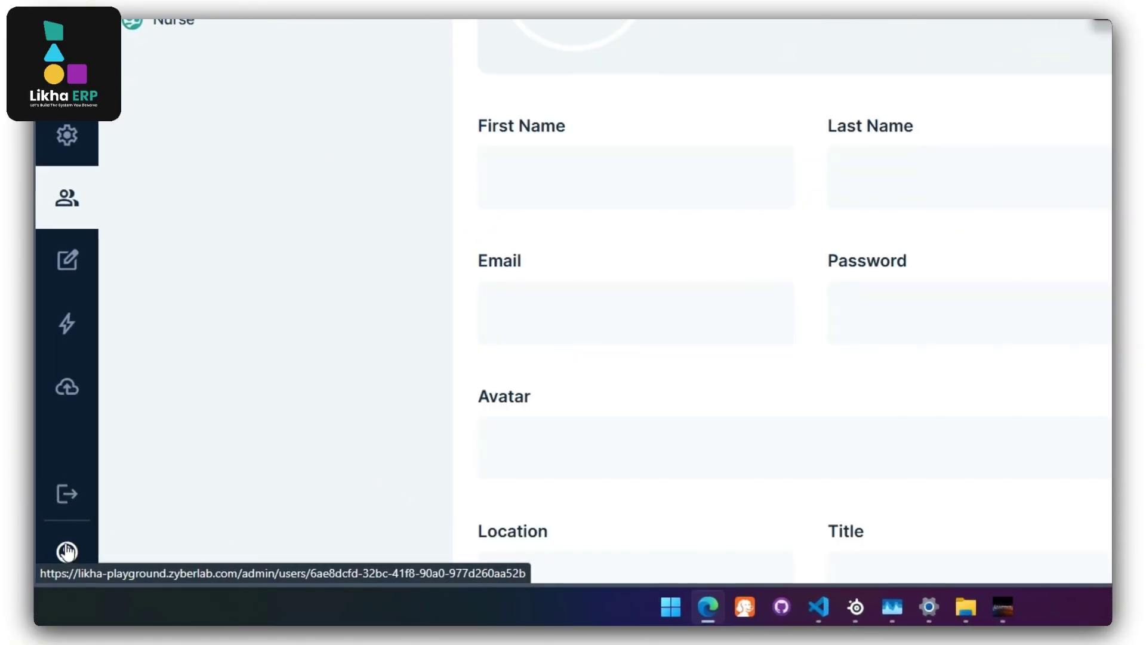
left_click(70, 487)
left_click(612, 317)
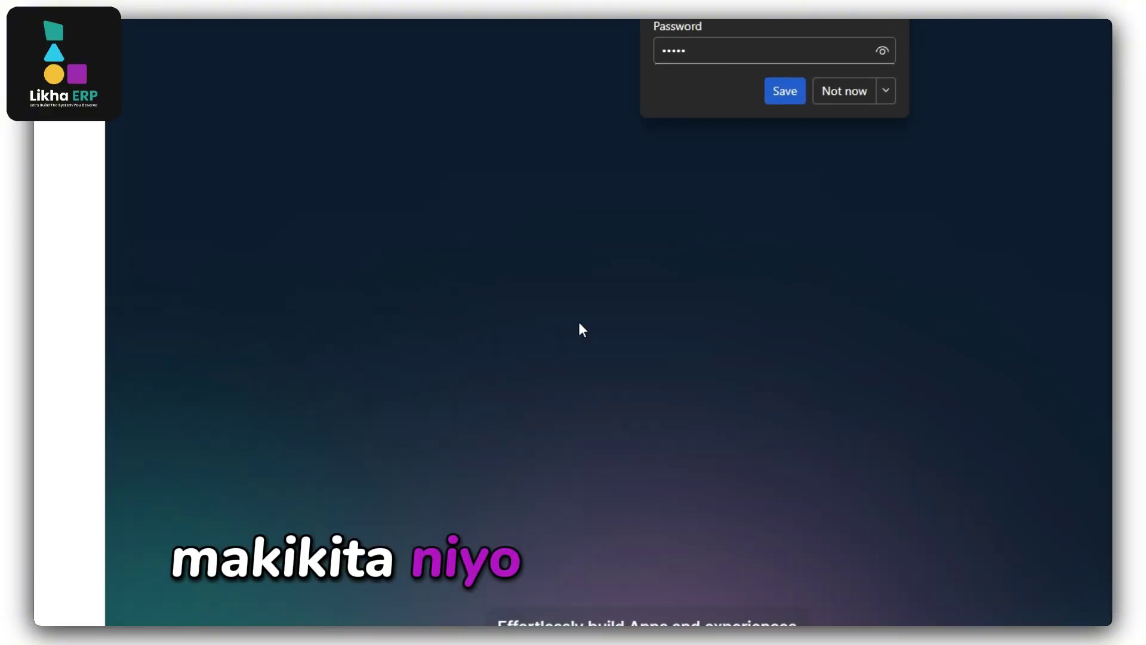
Sign in with the nurse user's e-mail and password.
left_click(116, 319)
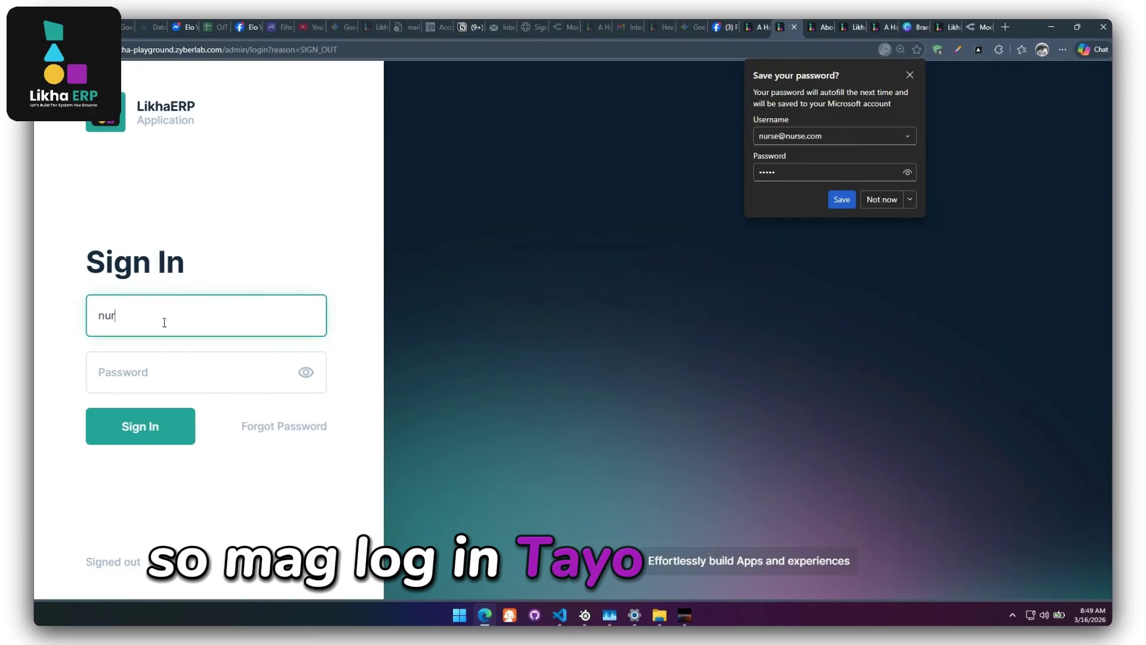
type("se")
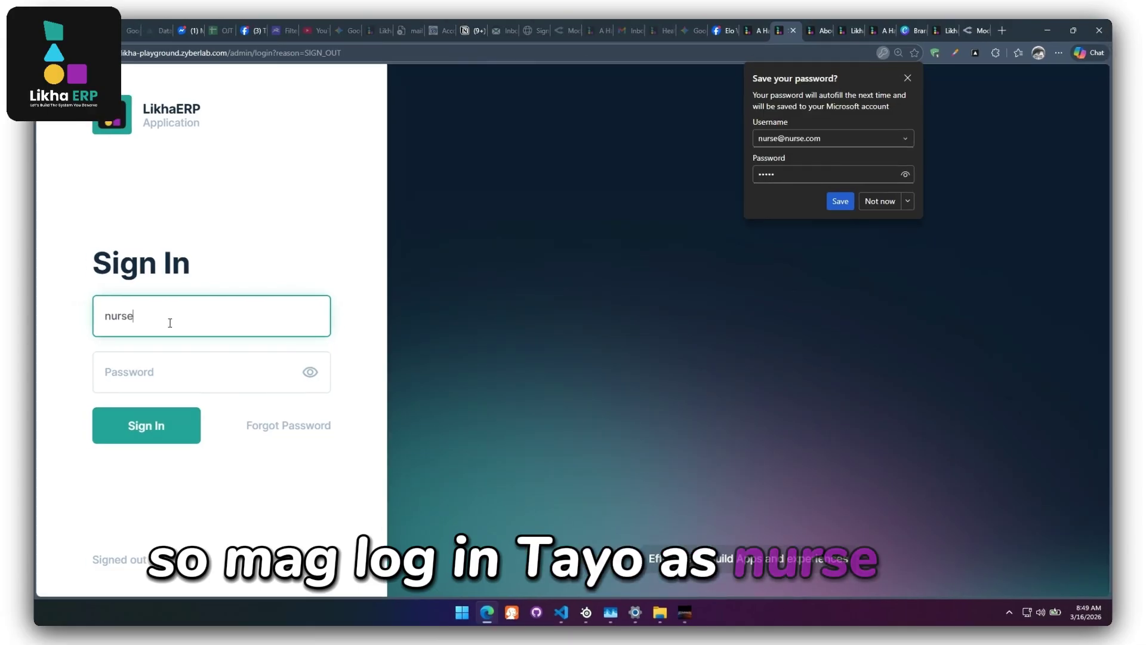
type("@nurse.")
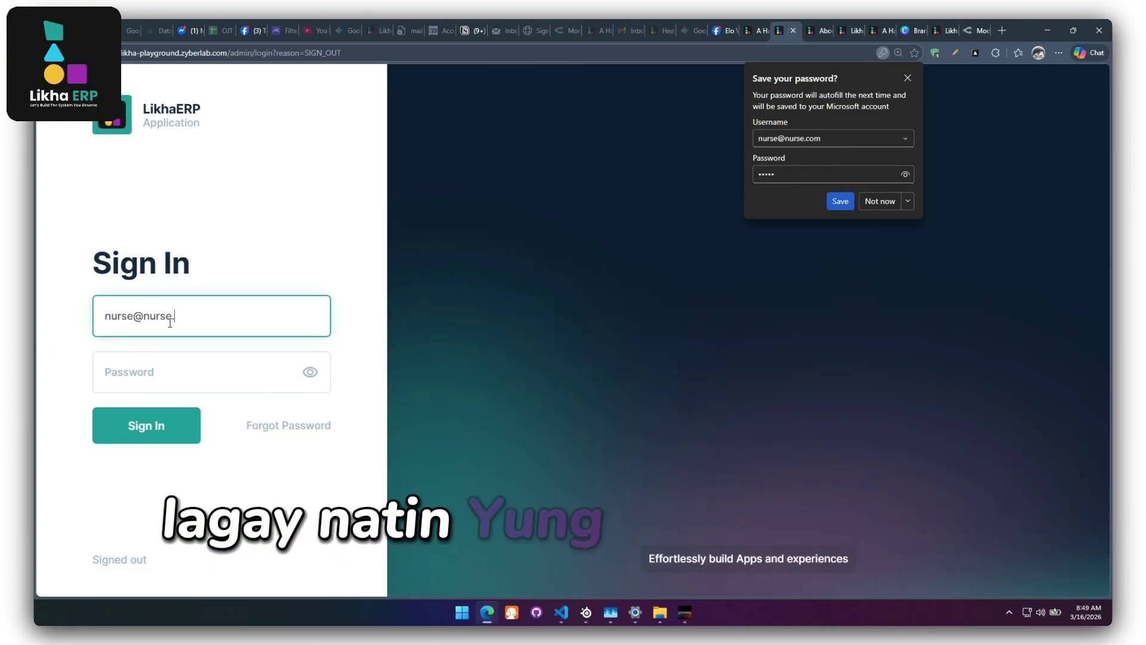
type("nurs")
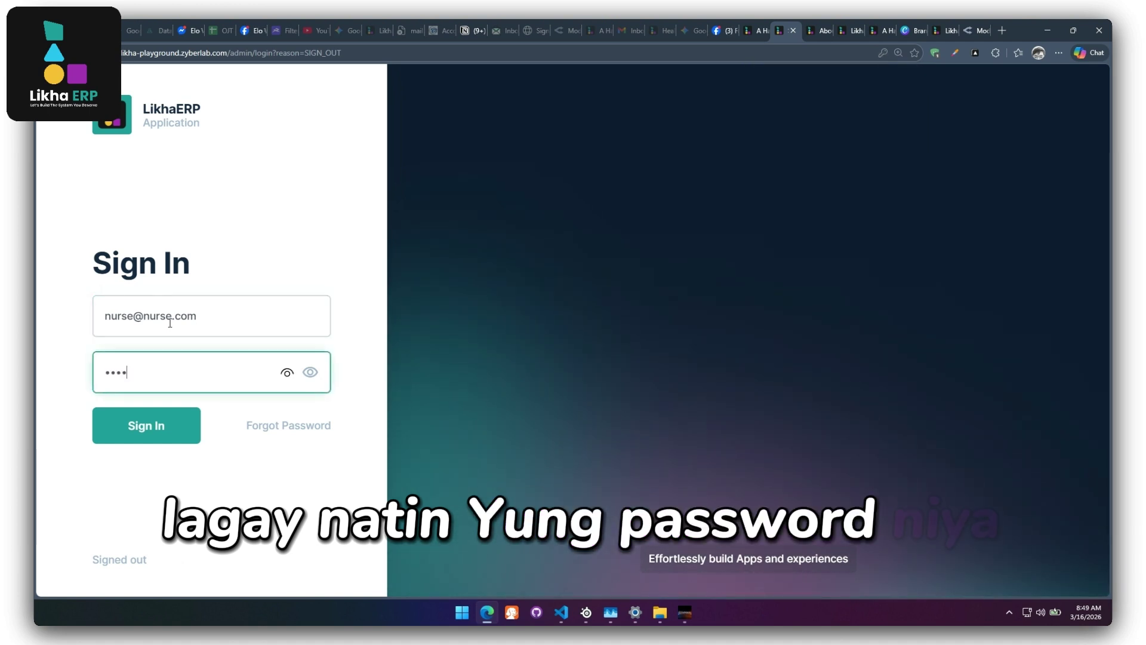
type("e")
left_click(154, 431)
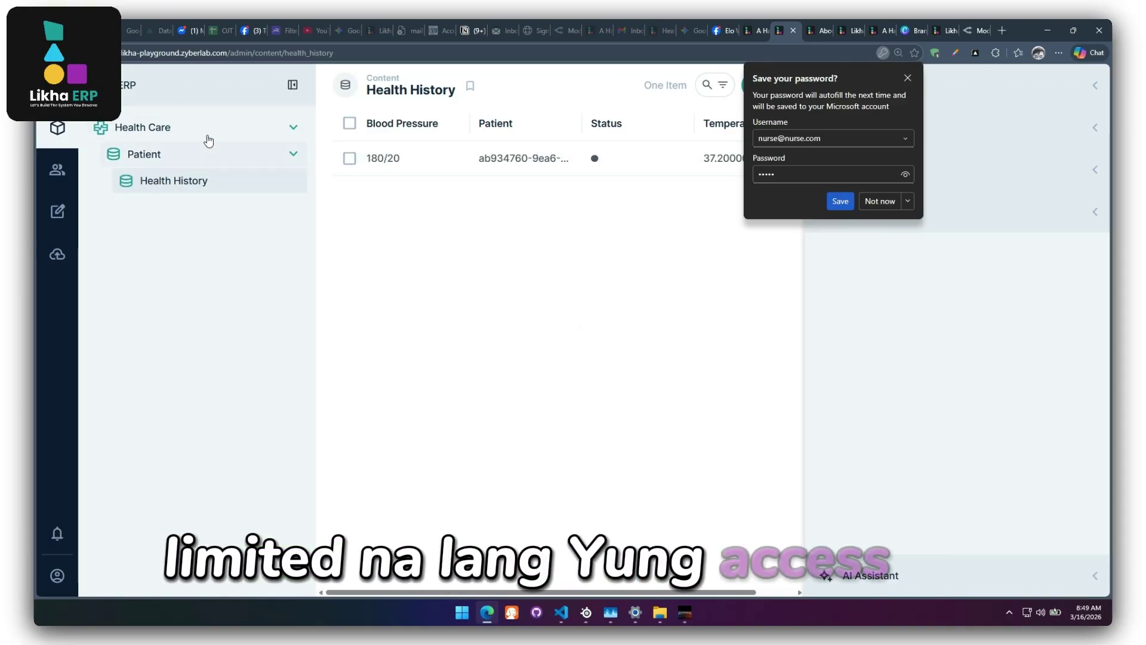
As the nurse, open the existing Health History entry.
left_click(171, 160)
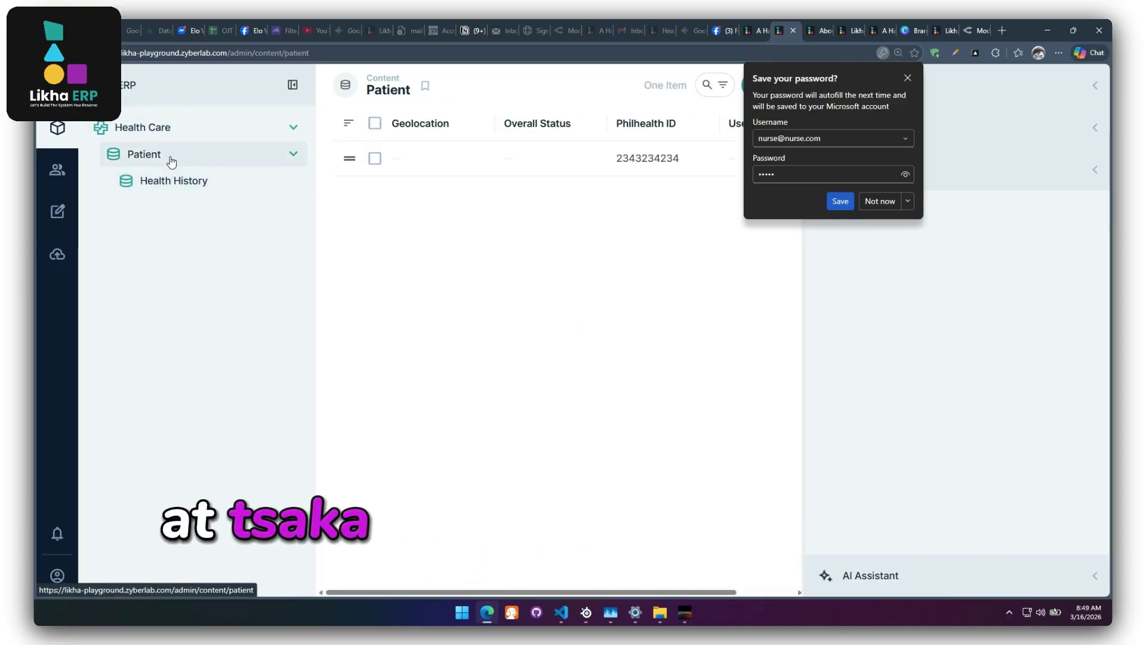
left_click(147, 179)
left_click(450, 164)
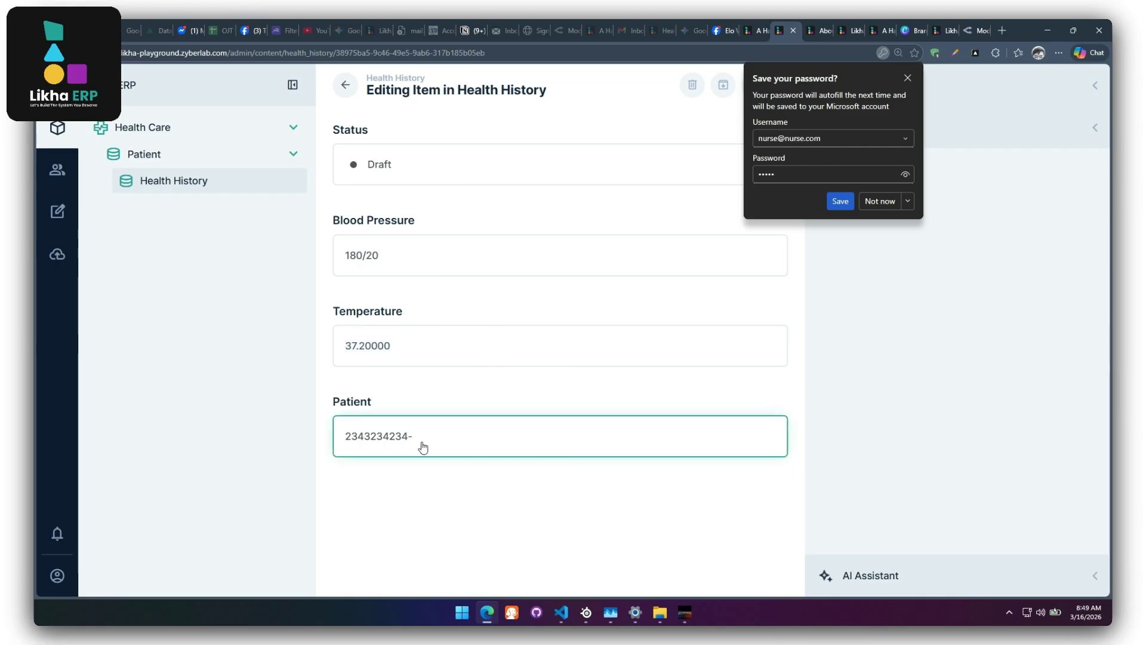
Inspect the entry's linked patient, return to Patient records and dismiss the save-password prompt.
left_click(370, 431)
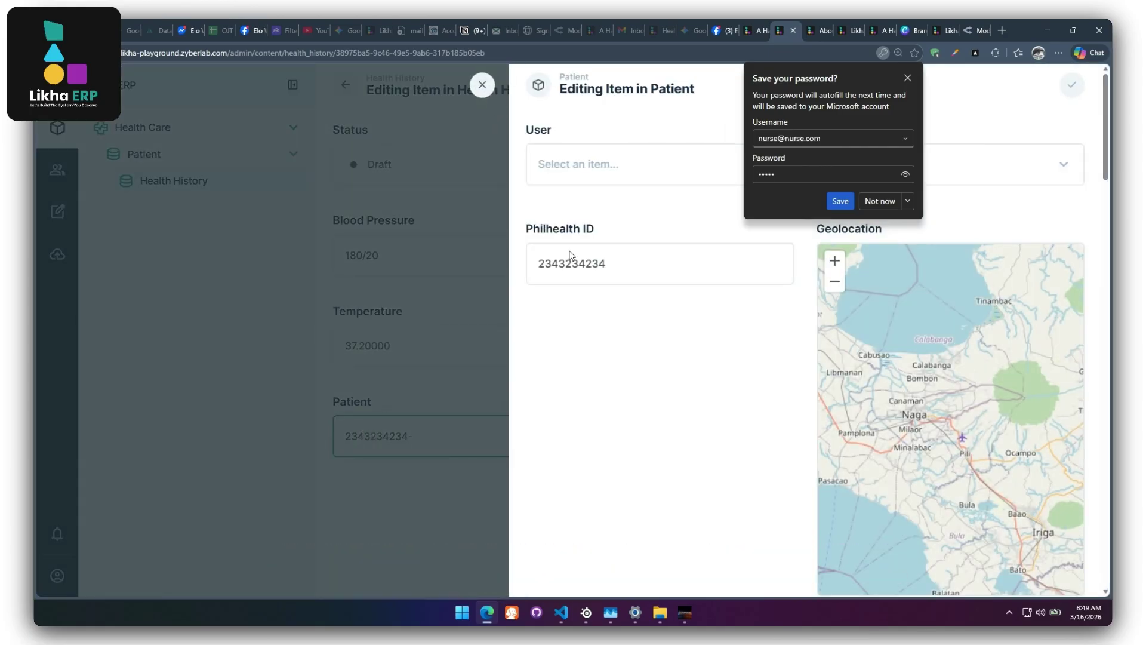
left_click(482, 85)
left_click(166, 156)
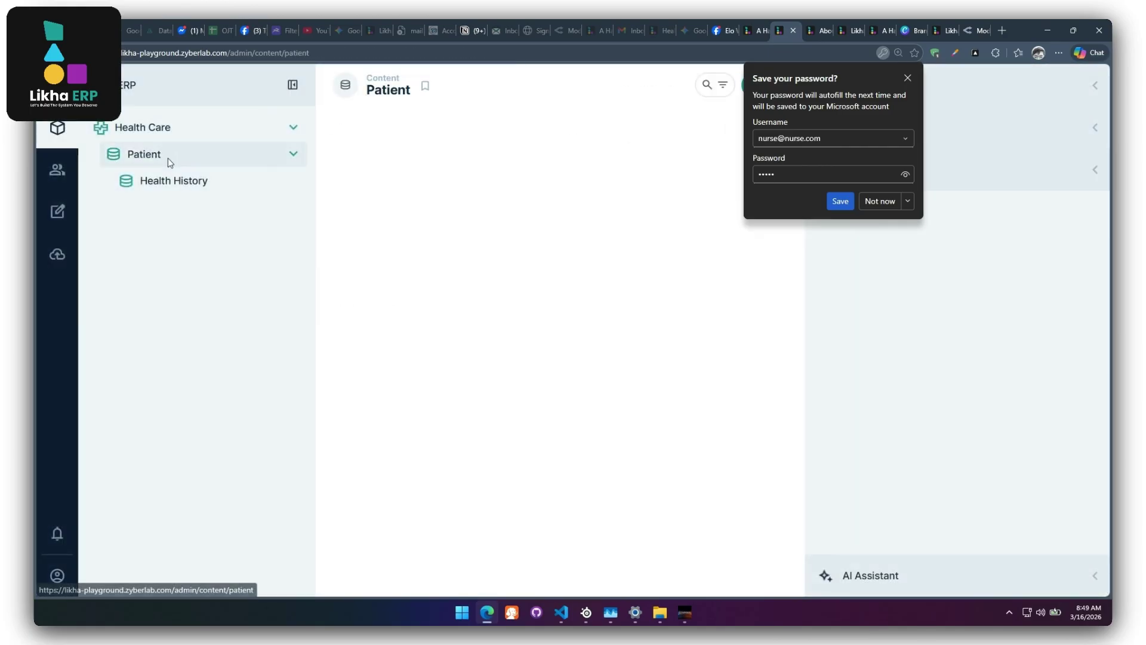
left_click(908, 78)
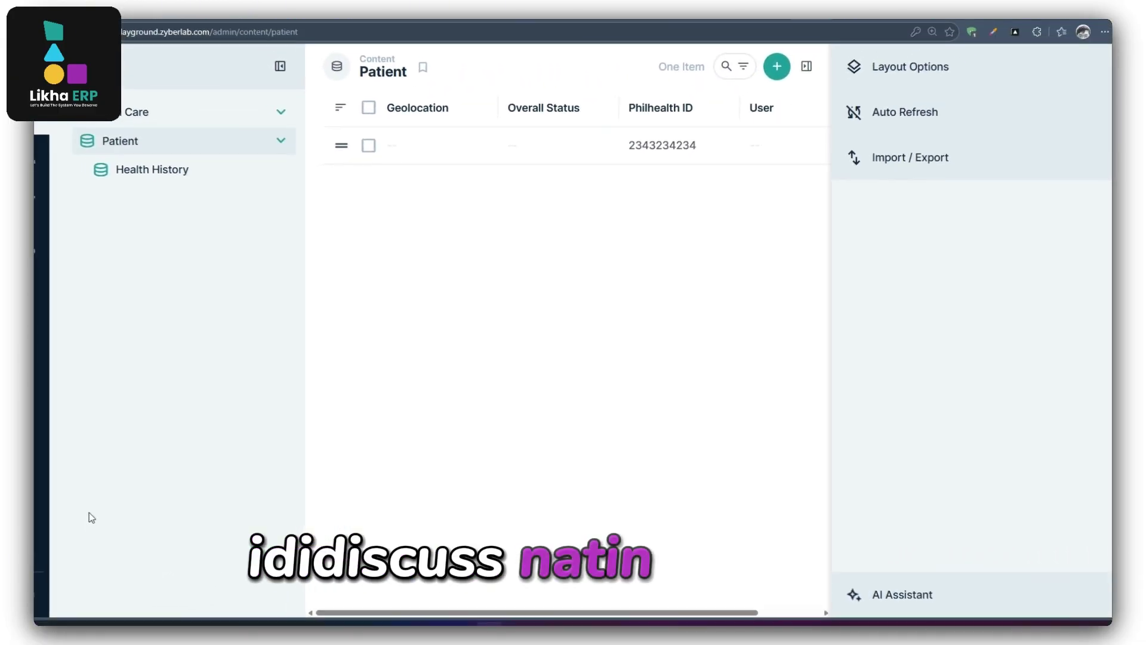
Sign out of the nurse account, sign in with the administrator's credentials, and open Content.
left_click(57, 533)
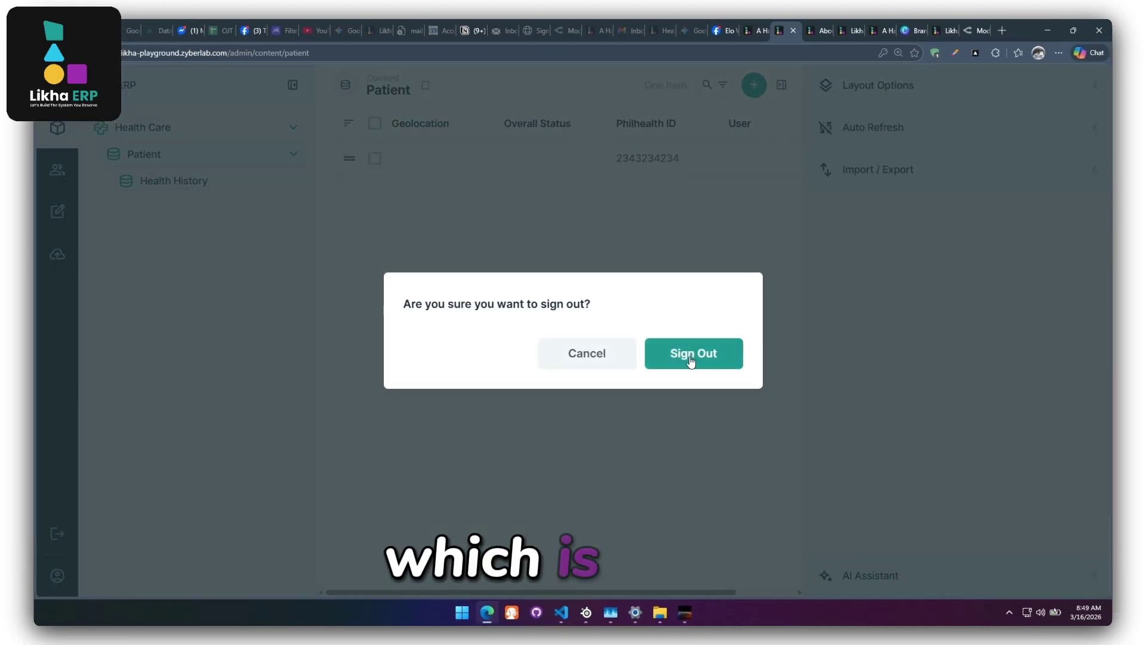
left_click(690, 361)
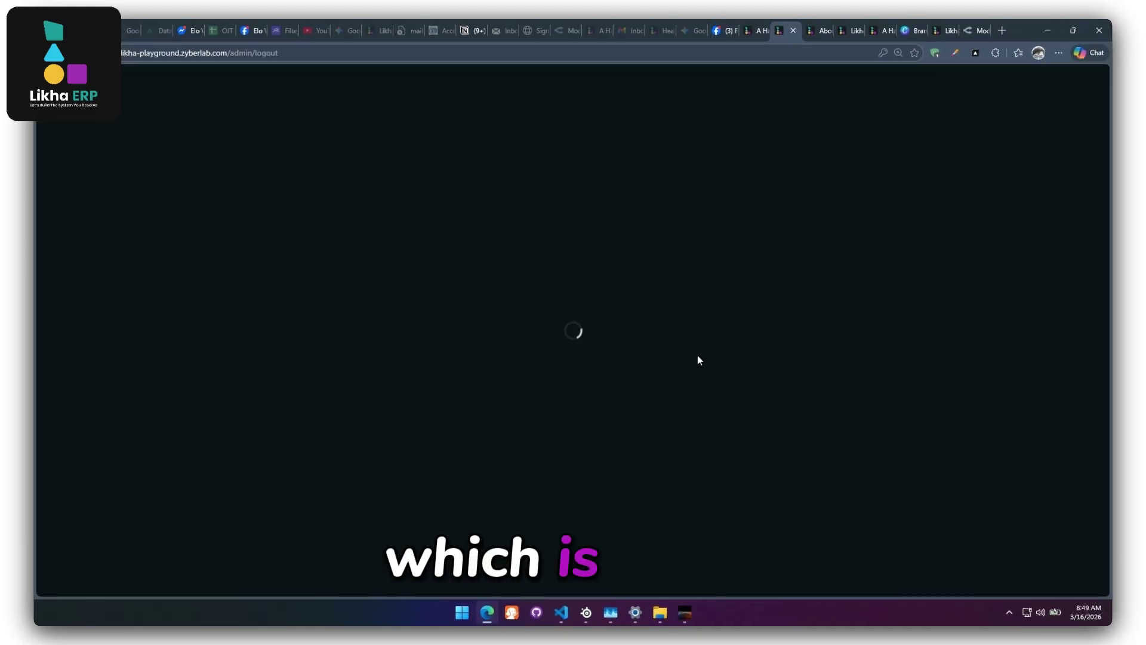
left_click(205, 310)
type("ad")
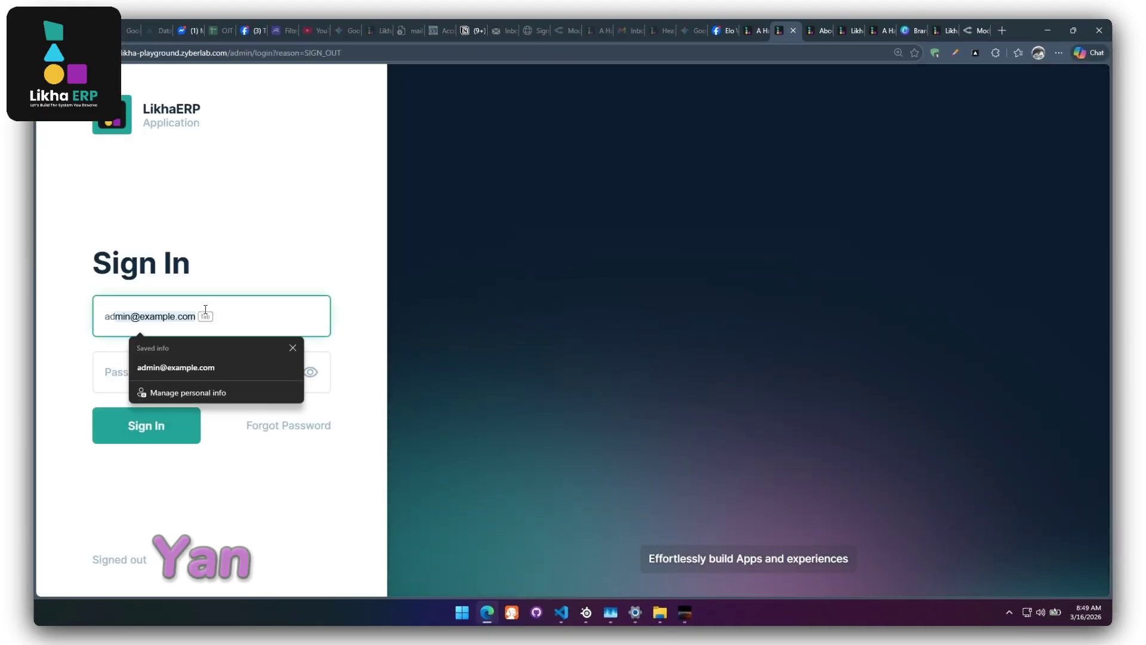
key("BackSpace")
key("BackSpace")
type("trinmar")
key("Tab")
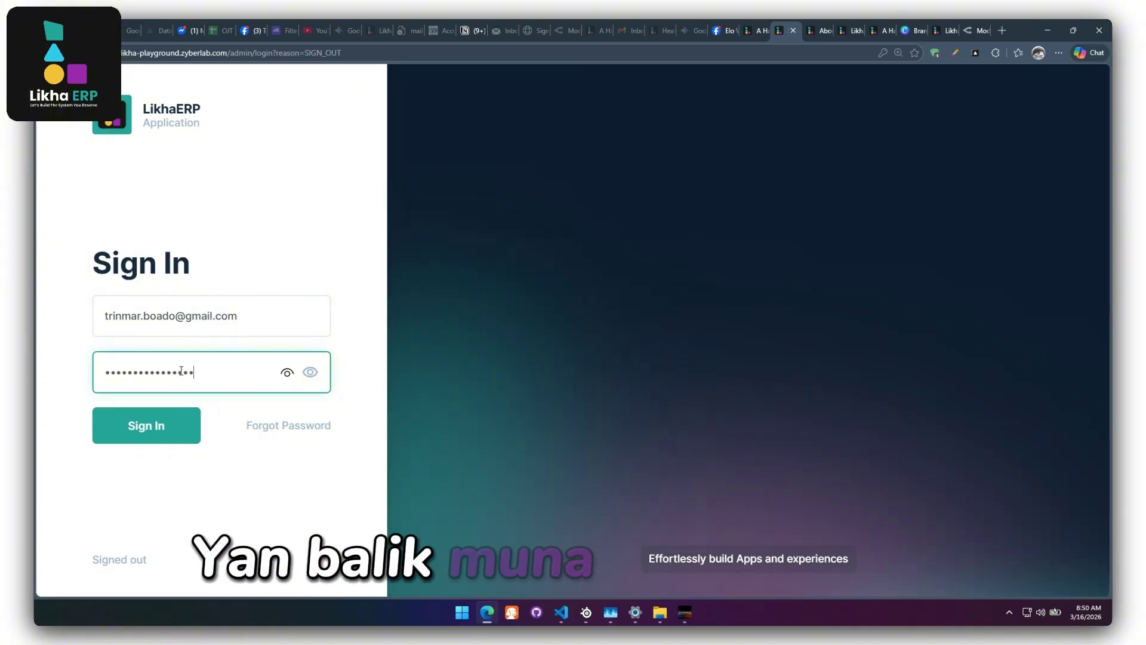
key("Return")
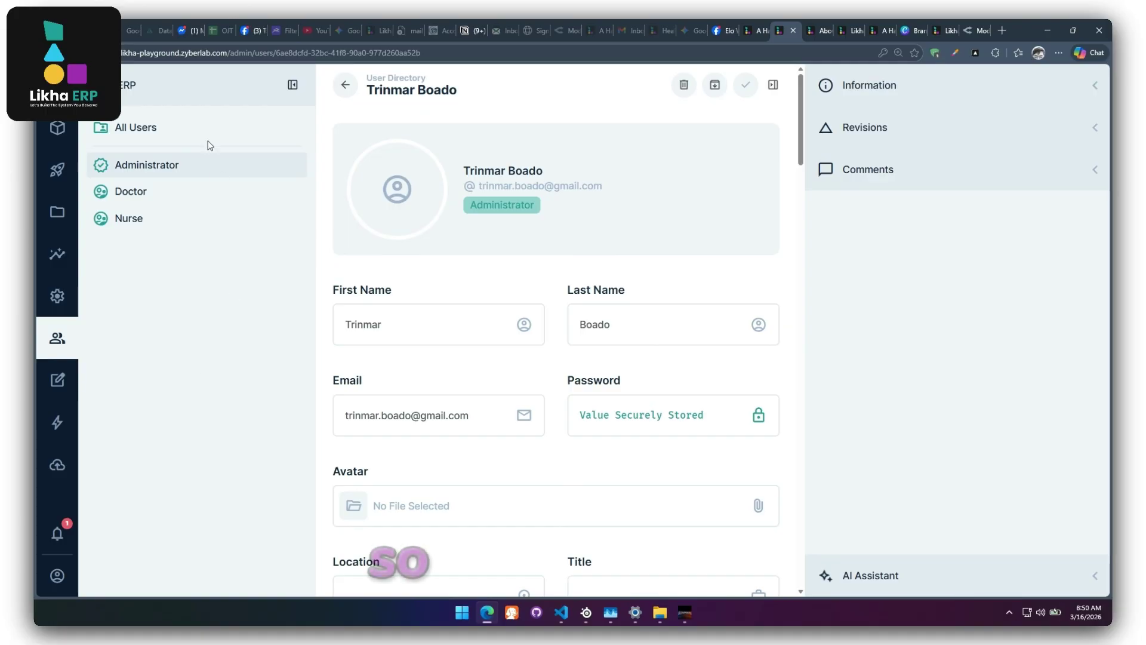
left_click(68, 134)
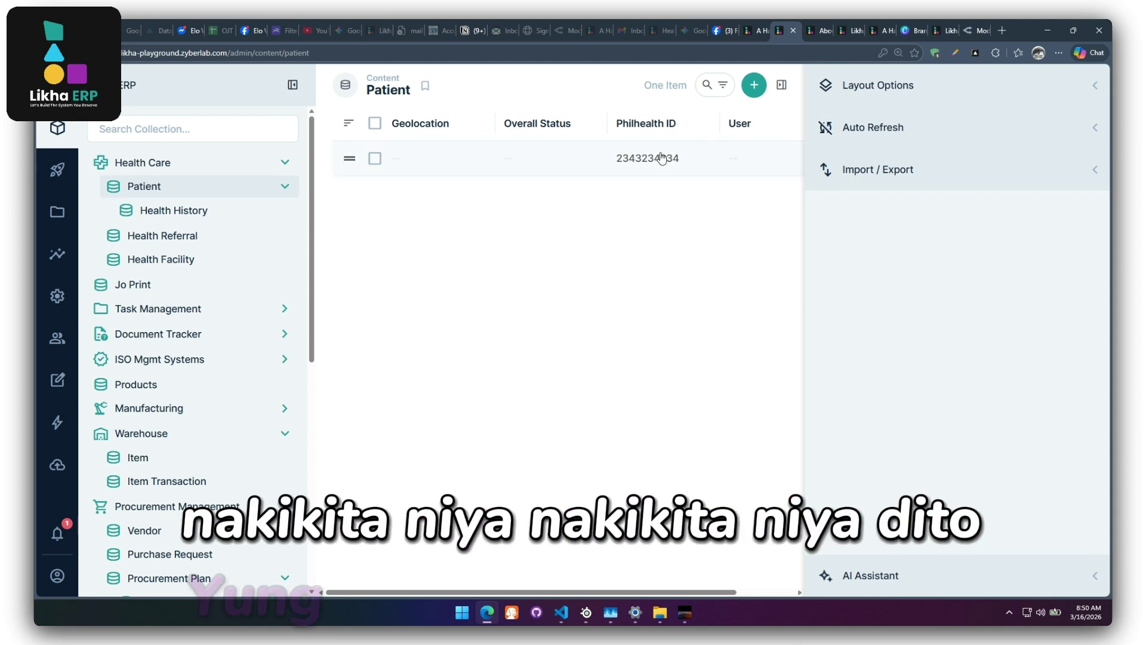
Add and save a Health History record with temperature 36.5.
left_click(754, 85)
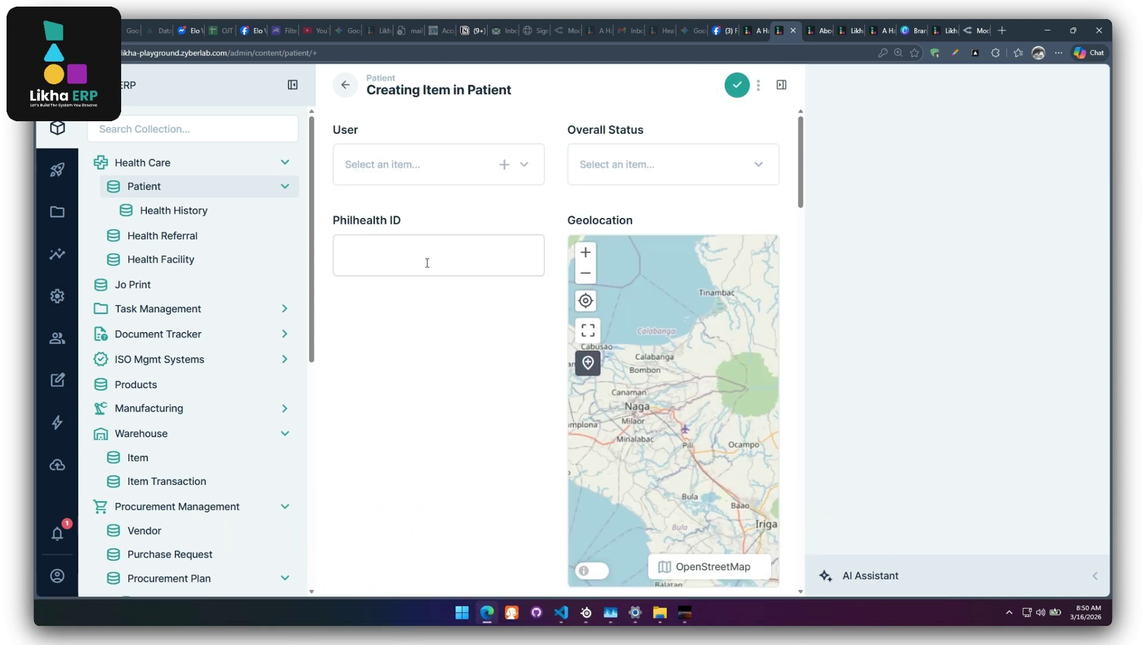
left_click(144, 186)
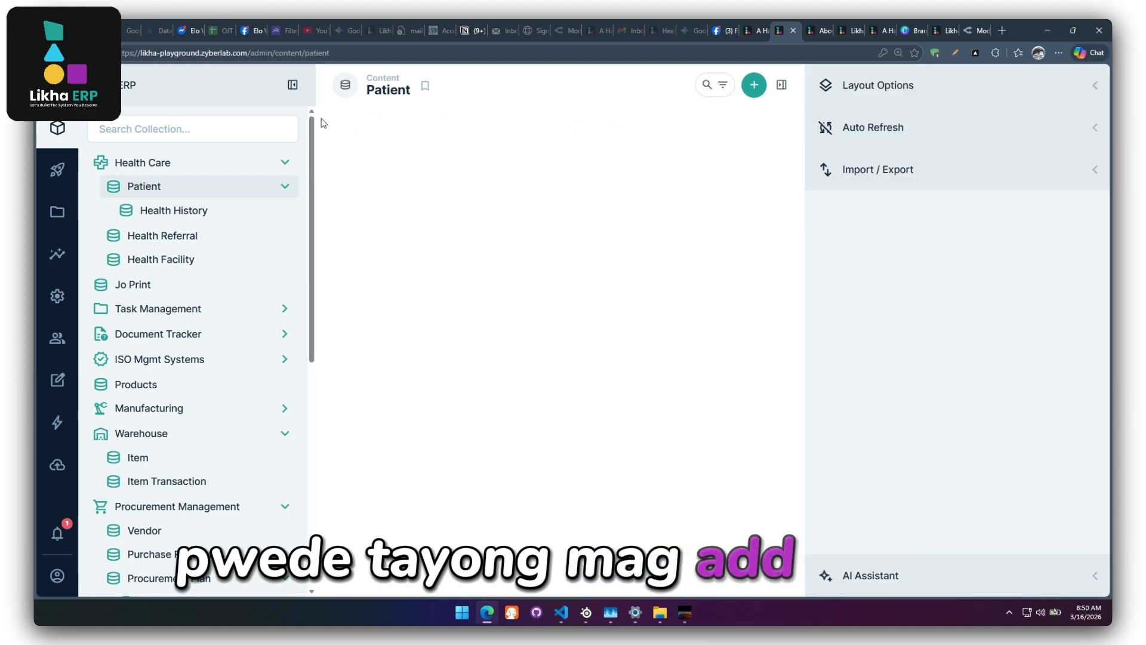
left_click(163, 216)
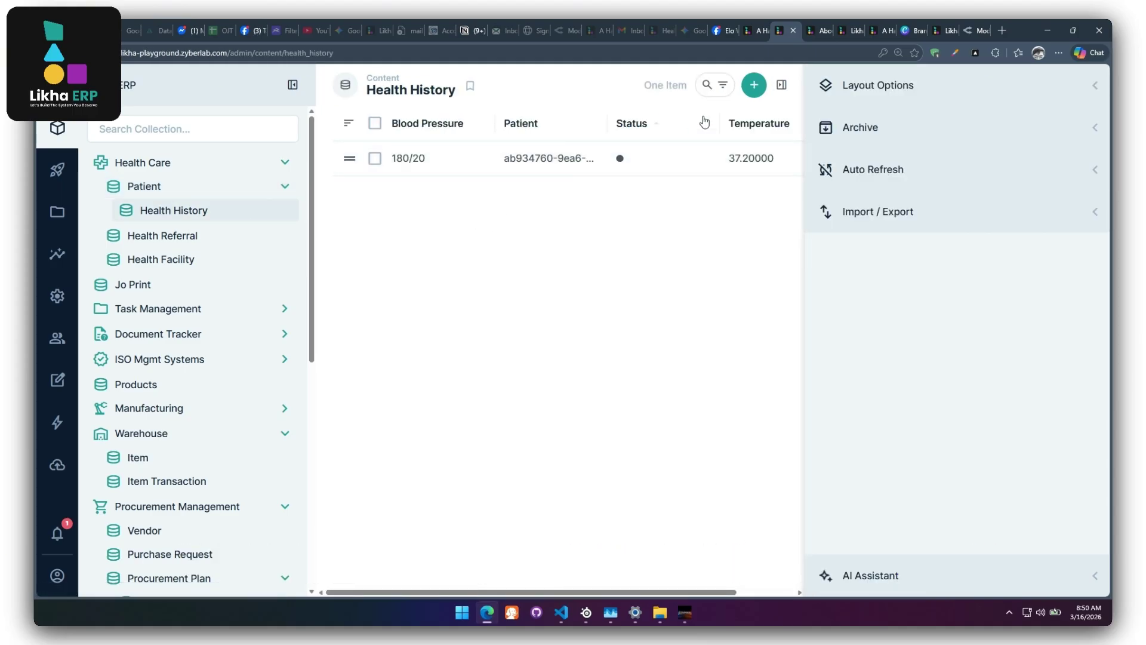
left_click(754, 85)
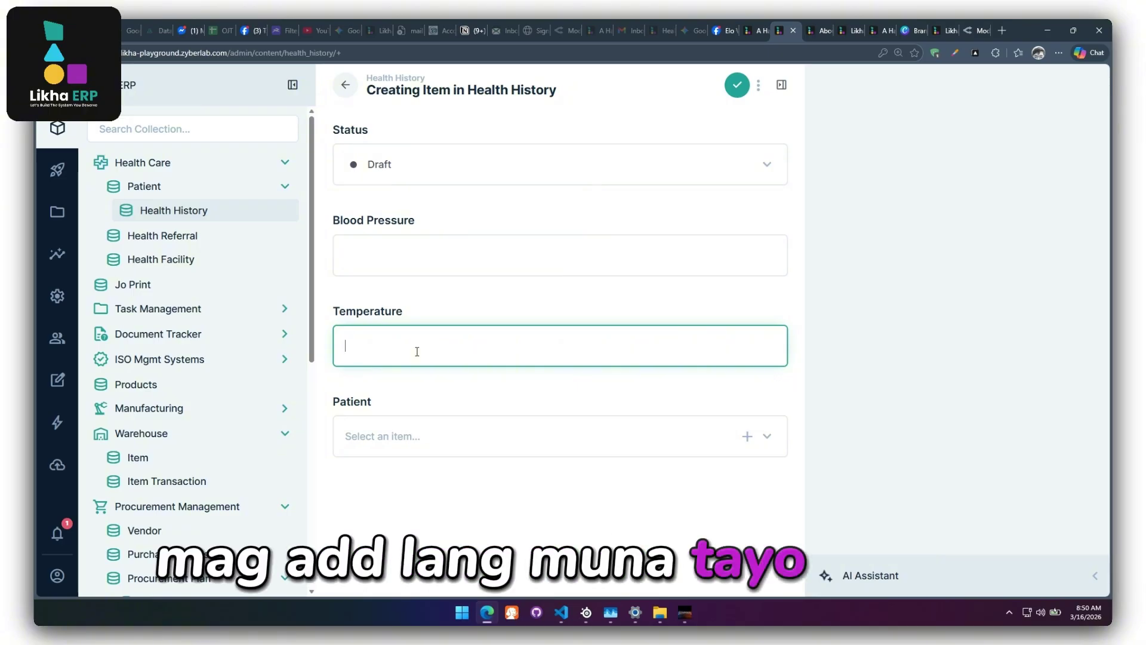
type("36")
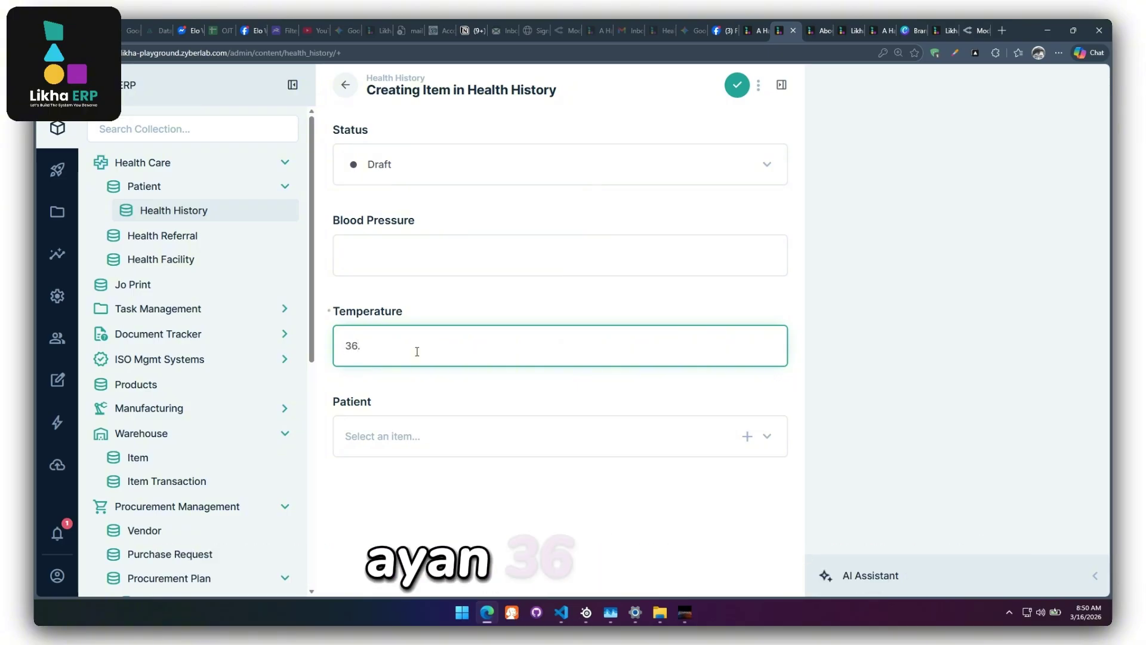
type(".5")
left_click(417, 255)
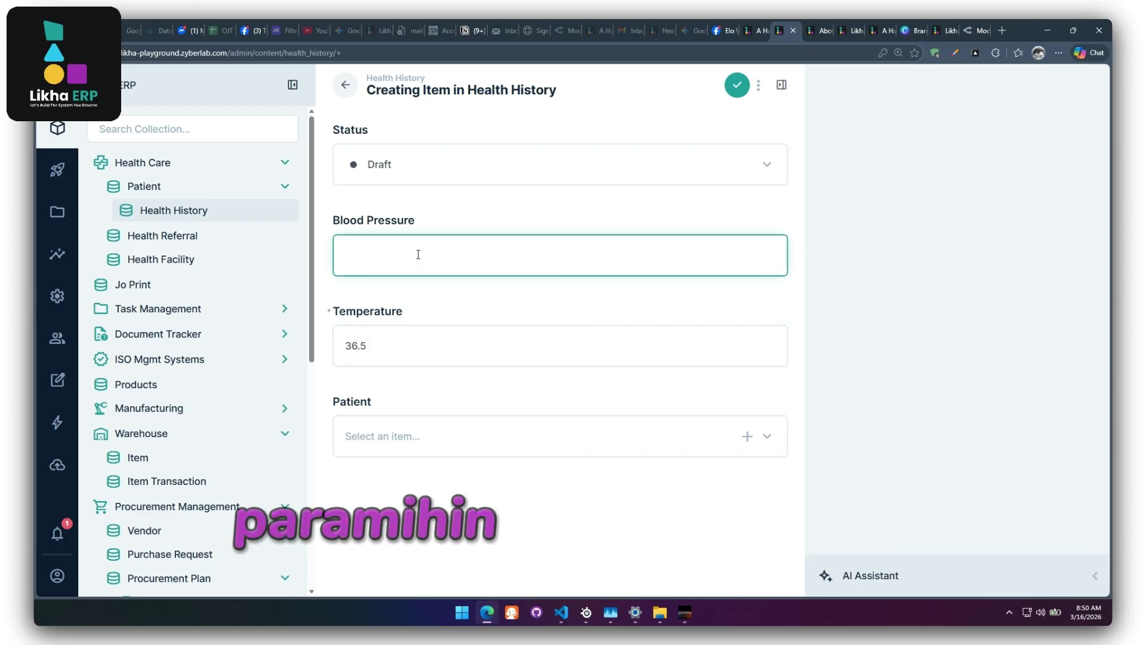
left_click(736, 85)
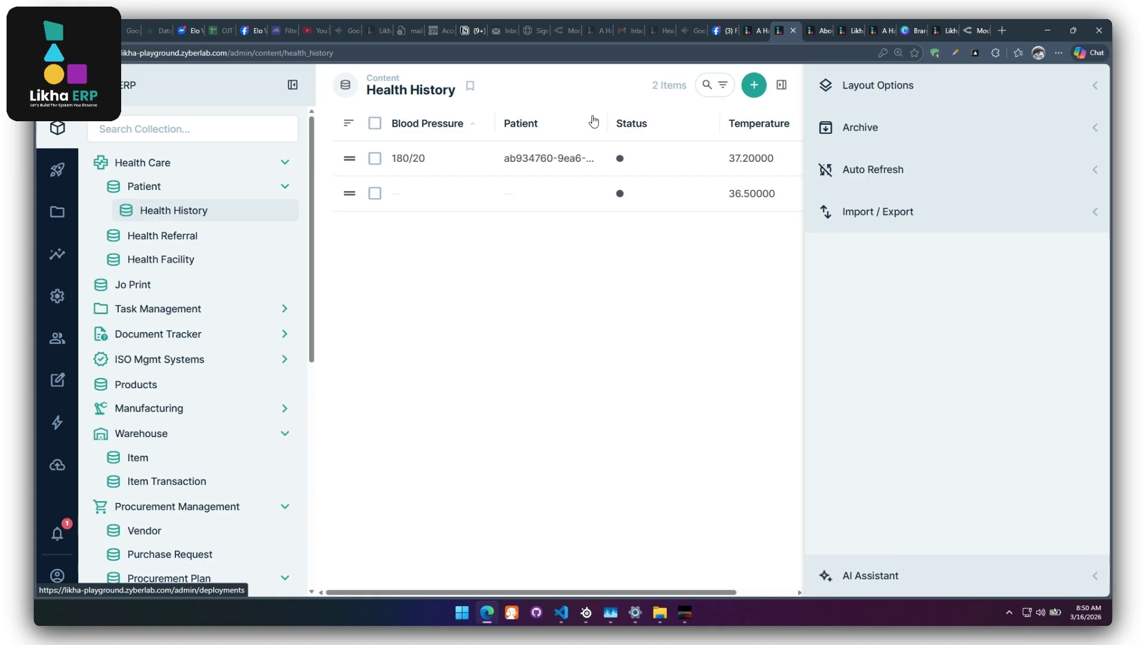
left_click(757, 34)
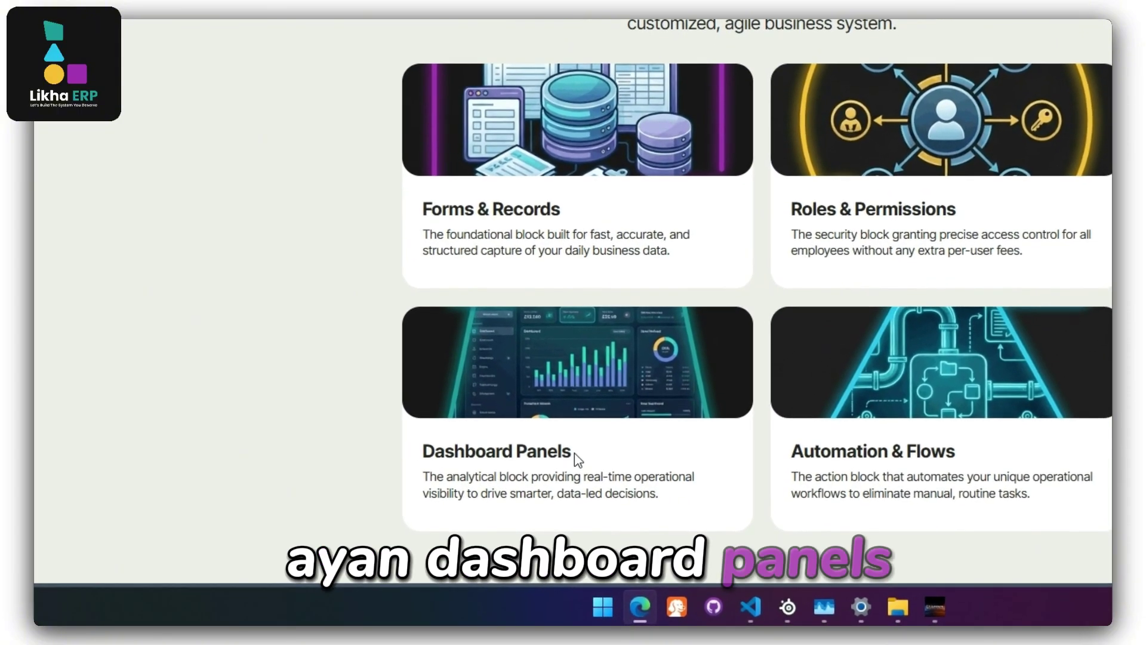
left_click_drag(573, 455, 490, 452)
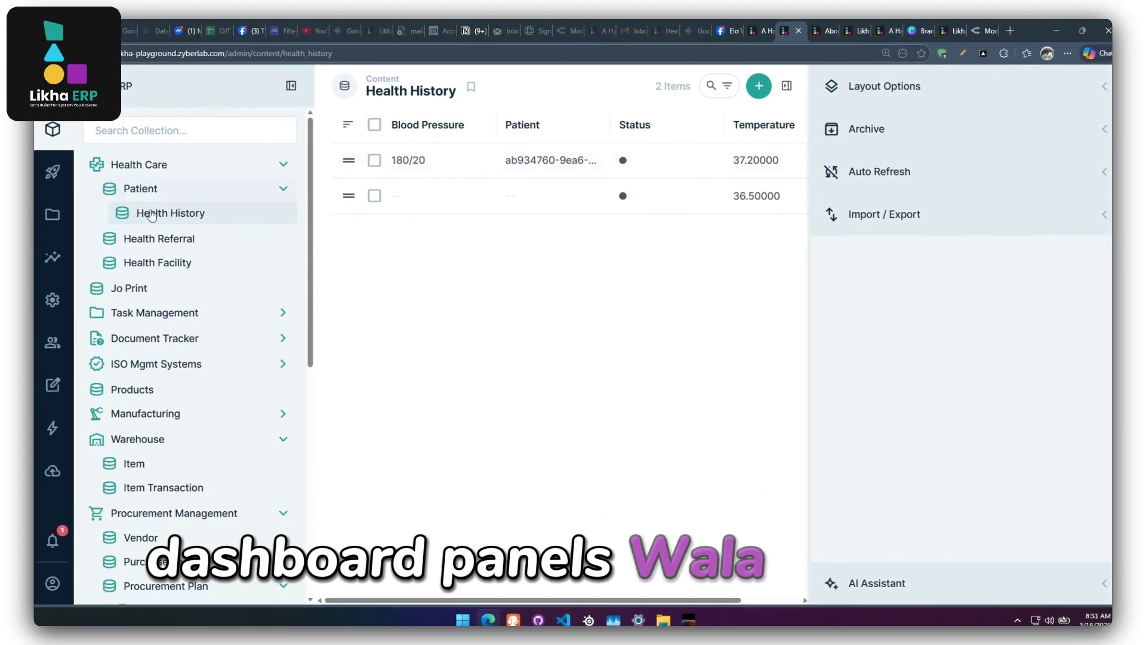
Add a new Metric panel to the health dashboard in Insights.
left_click(57, 255)
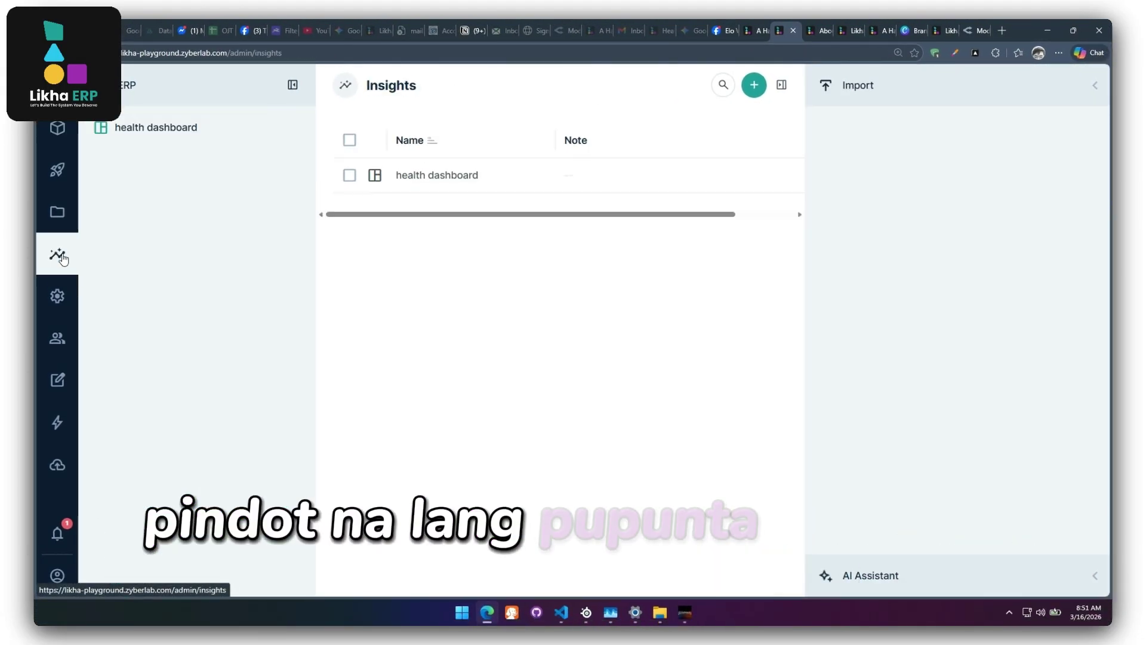
left_click(194, 132)
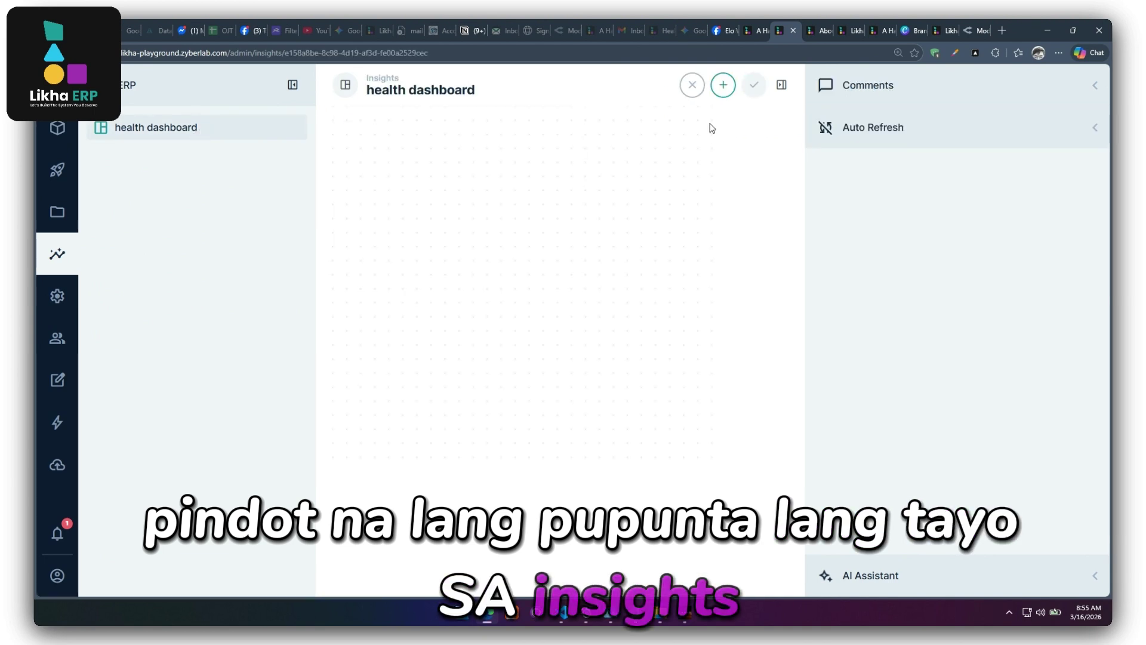
left_click(723, 85)
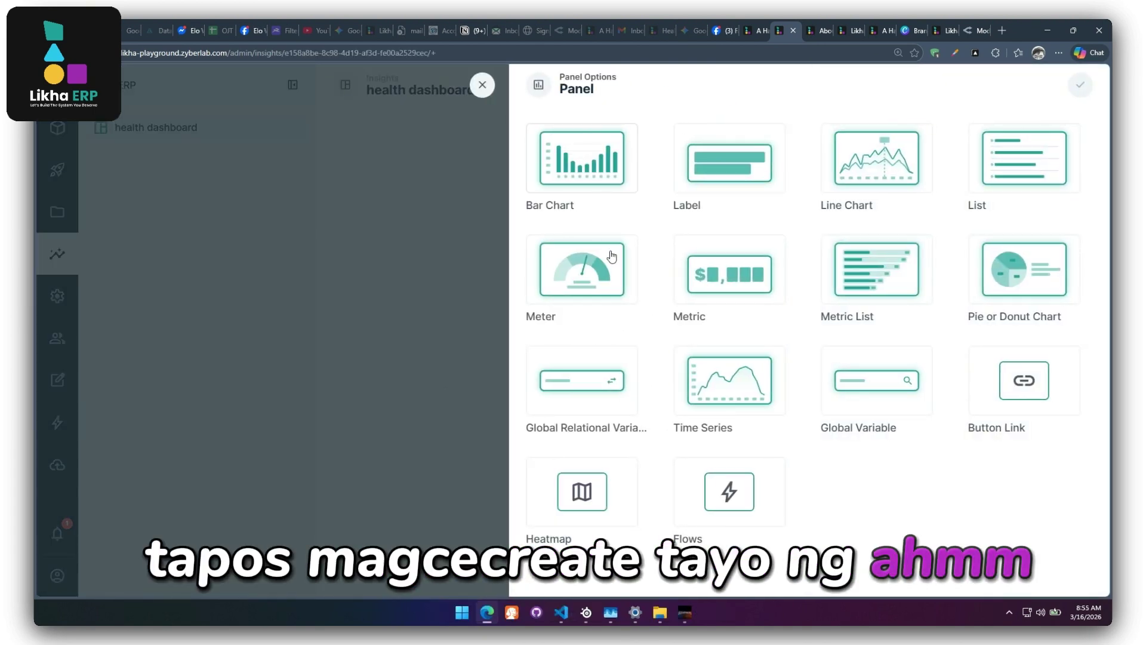
left_click(732, 294)
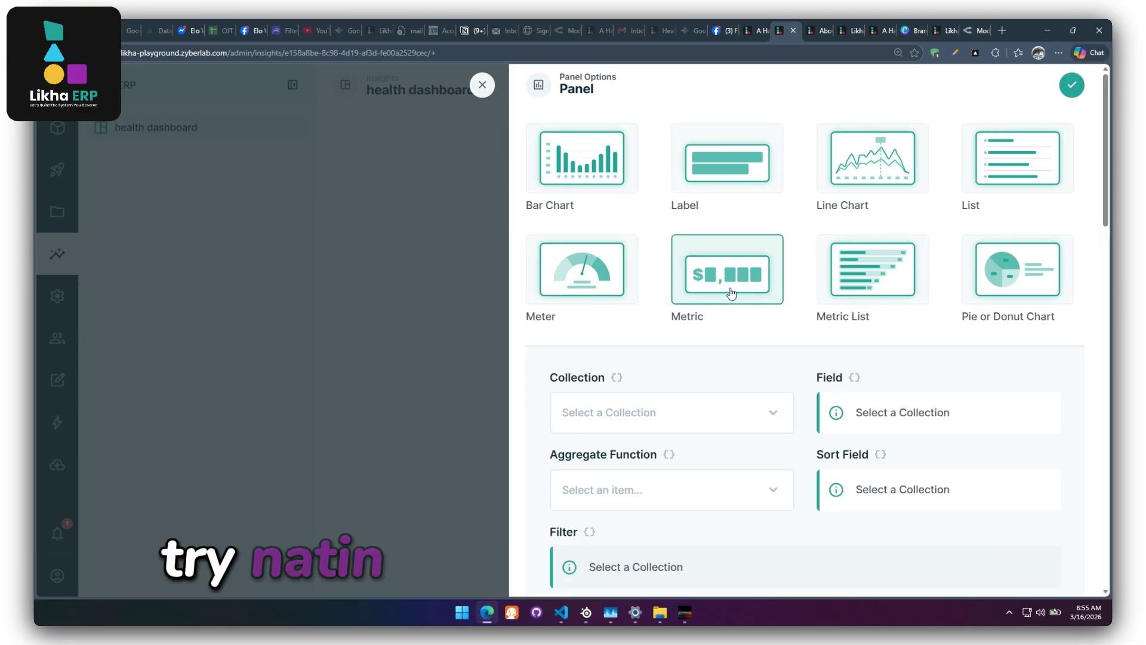
Set the metric to Health History's Temperature field with the Average aggregate function.
left_click(775, 413)
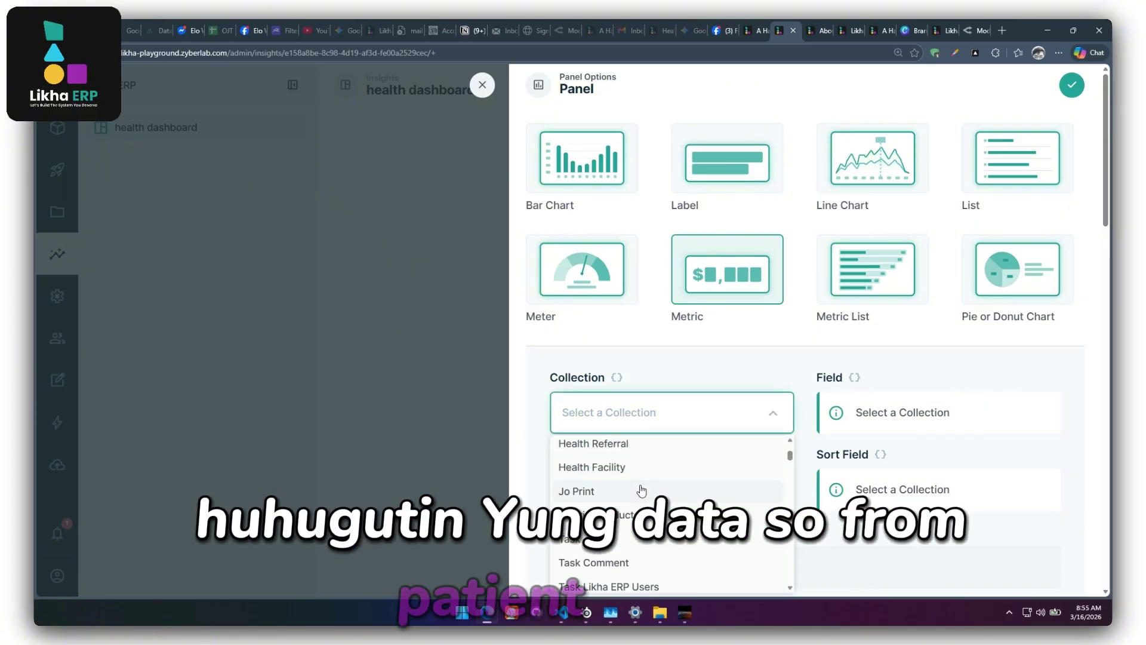
scroll(642, 491, "up", 1)
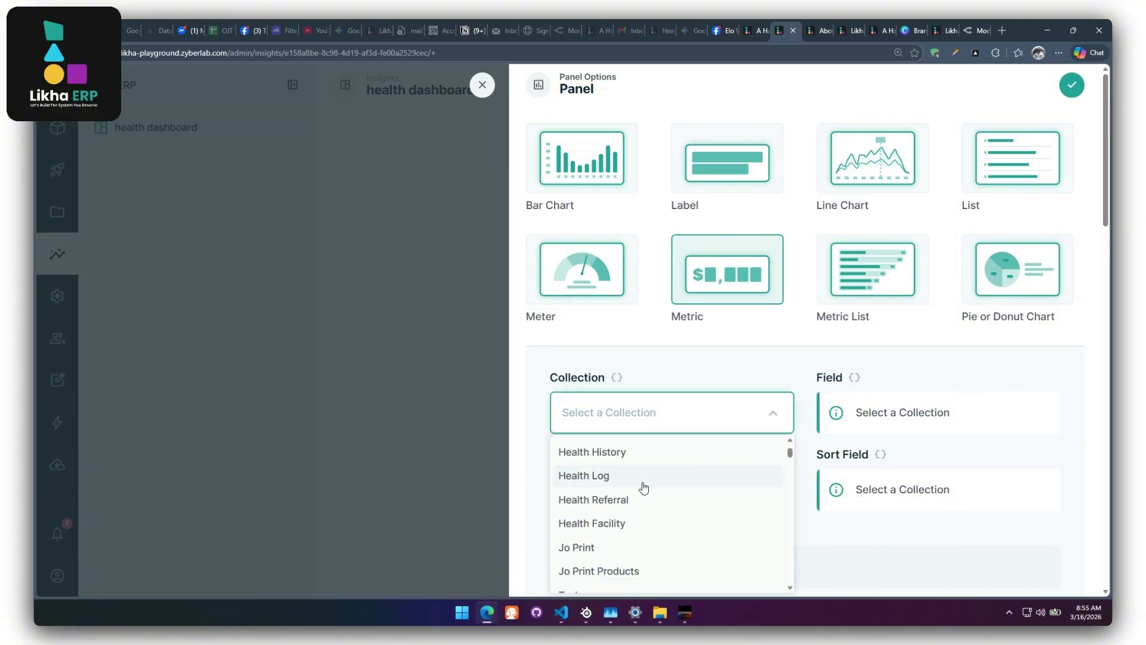
left_click(609, 508)
left_click(880, 410)
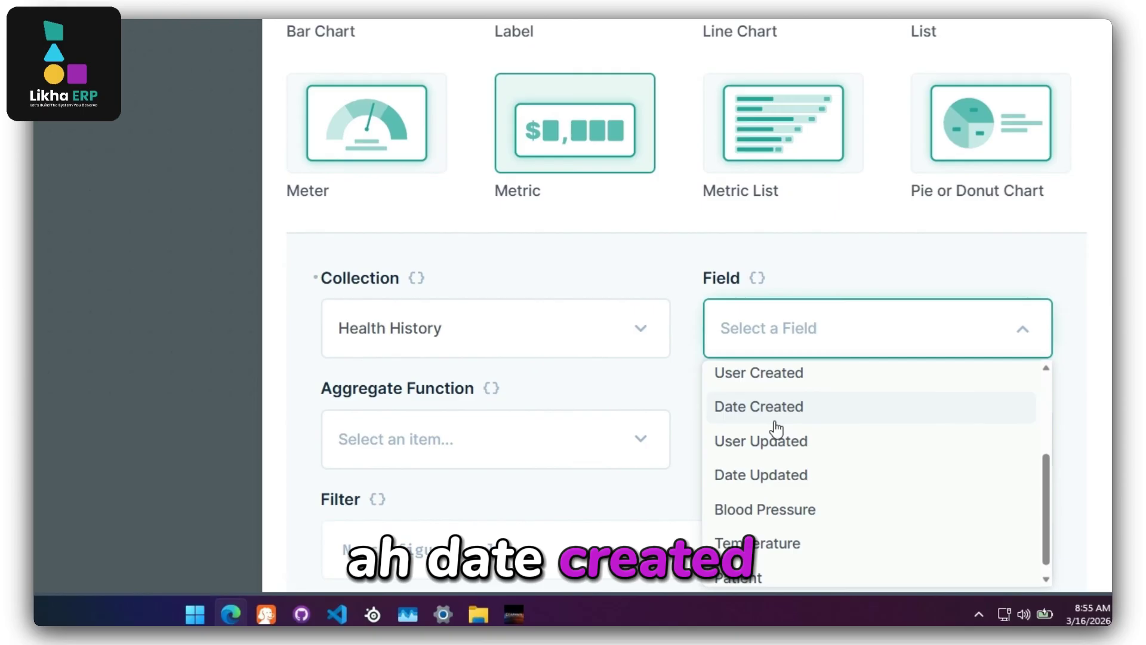
scroll(767, 439, "up", 3)
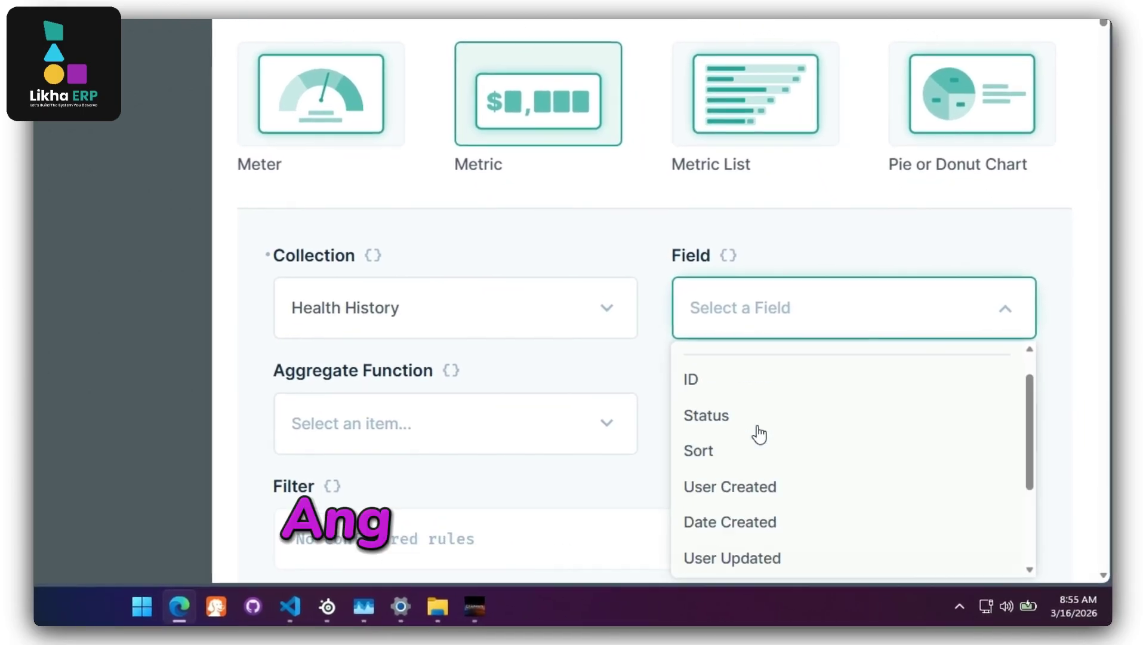
scroll(758, 431, "up", 1)
scroll(757, 428, "down", 3)
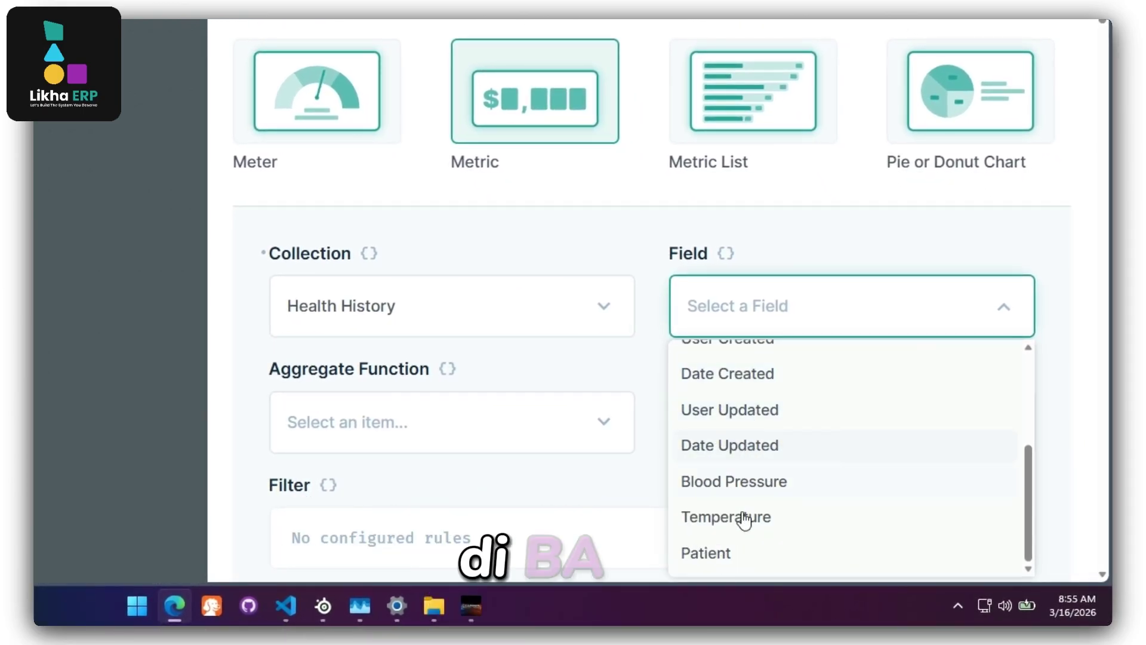
left_click(743, 519)
left_click(470, 431)
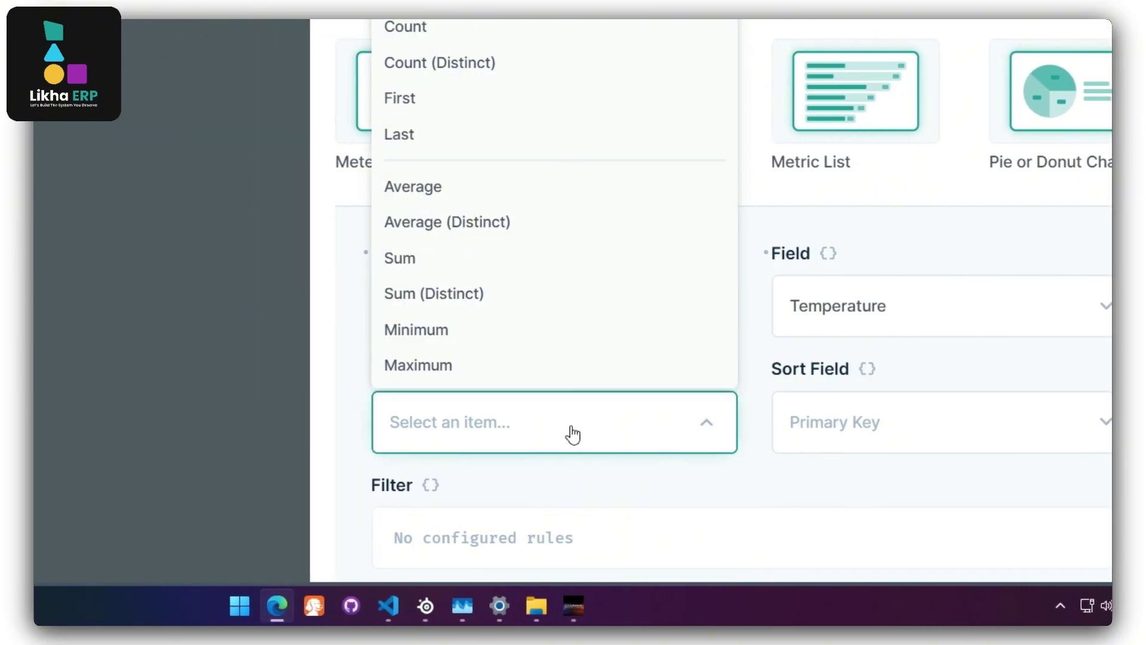
left_click(427, 190)
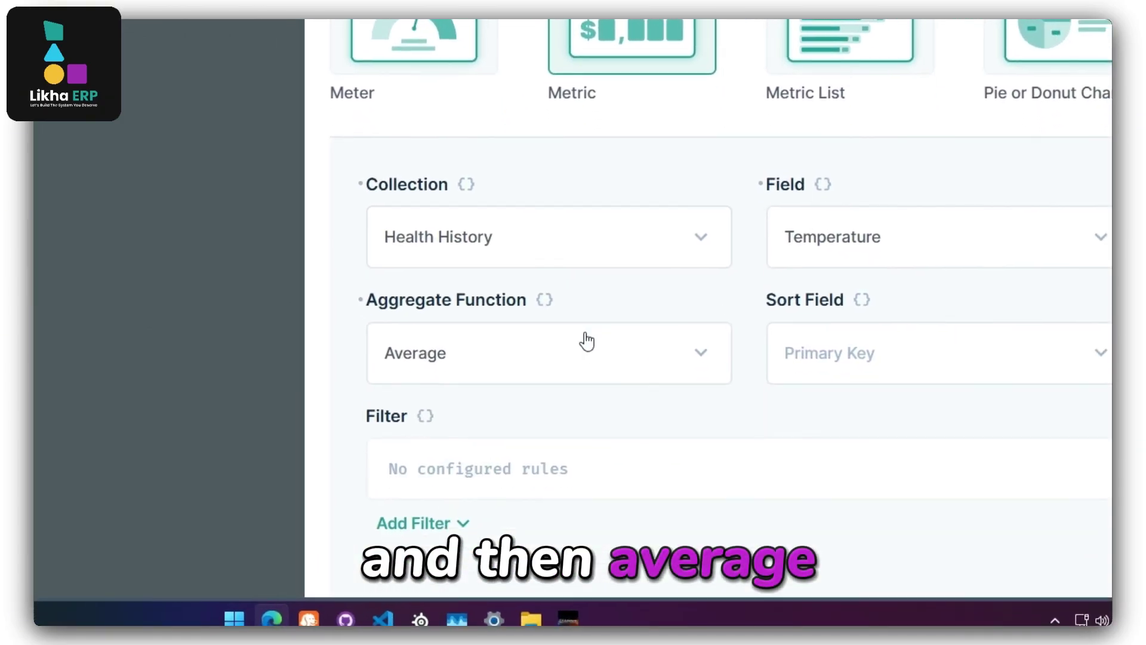
scroll(586, 341, "down", 7)
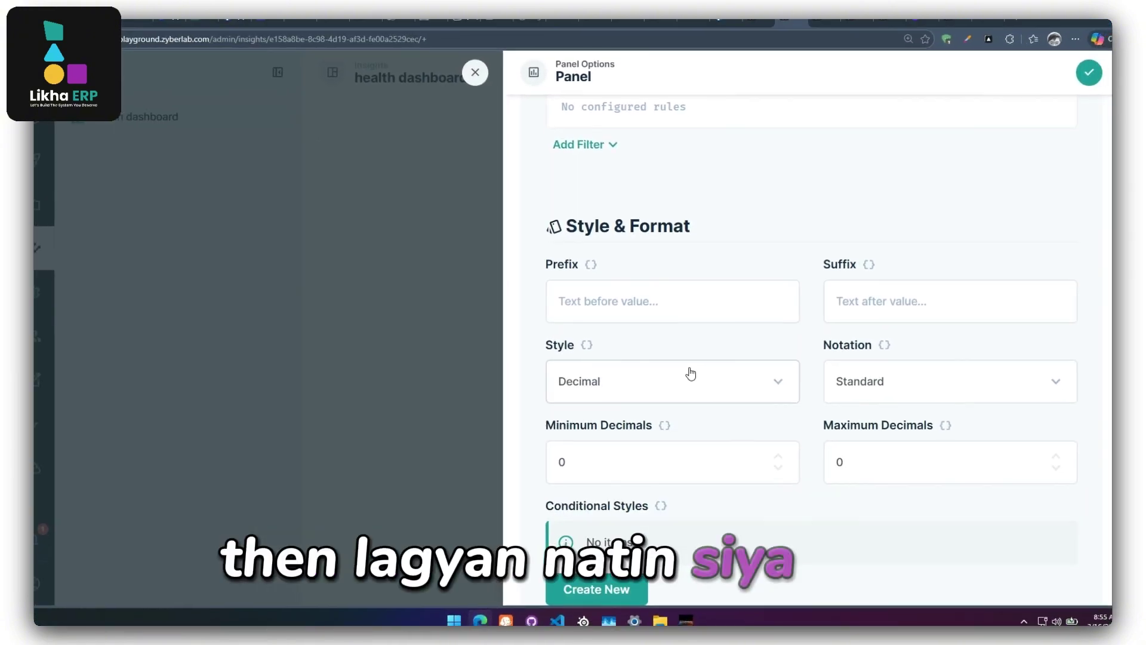
scroll(680, 374, "down", 4)
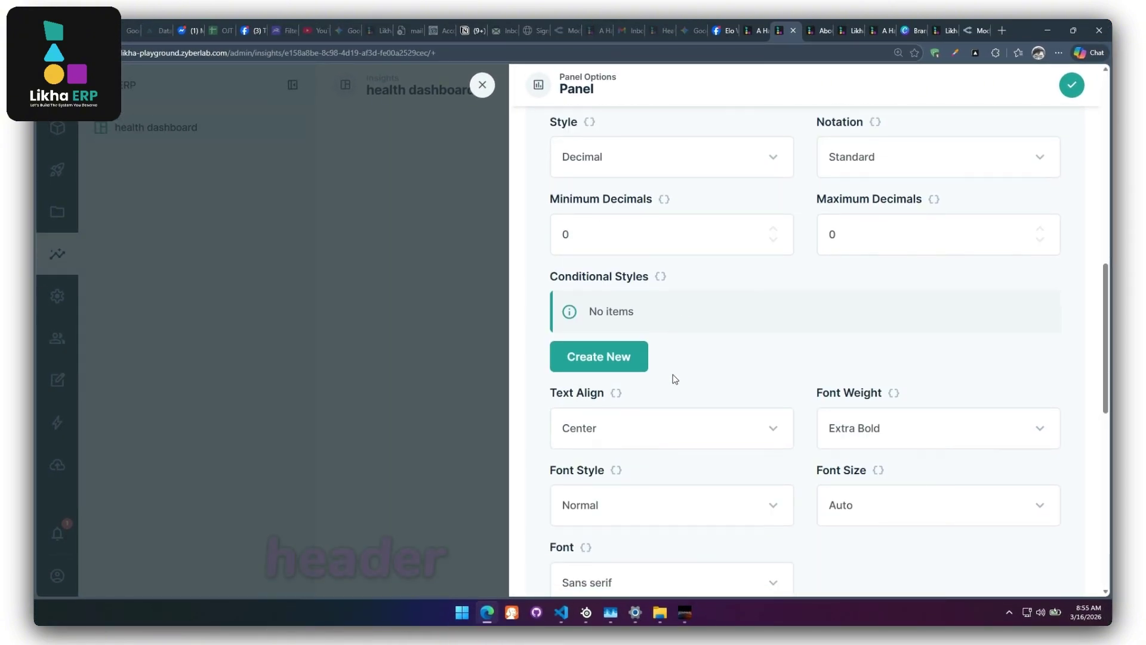
Name the metric panel 'Average Temp', save it to the dashboard, and begin another panel.
scroll(674, 379, "down", 5)
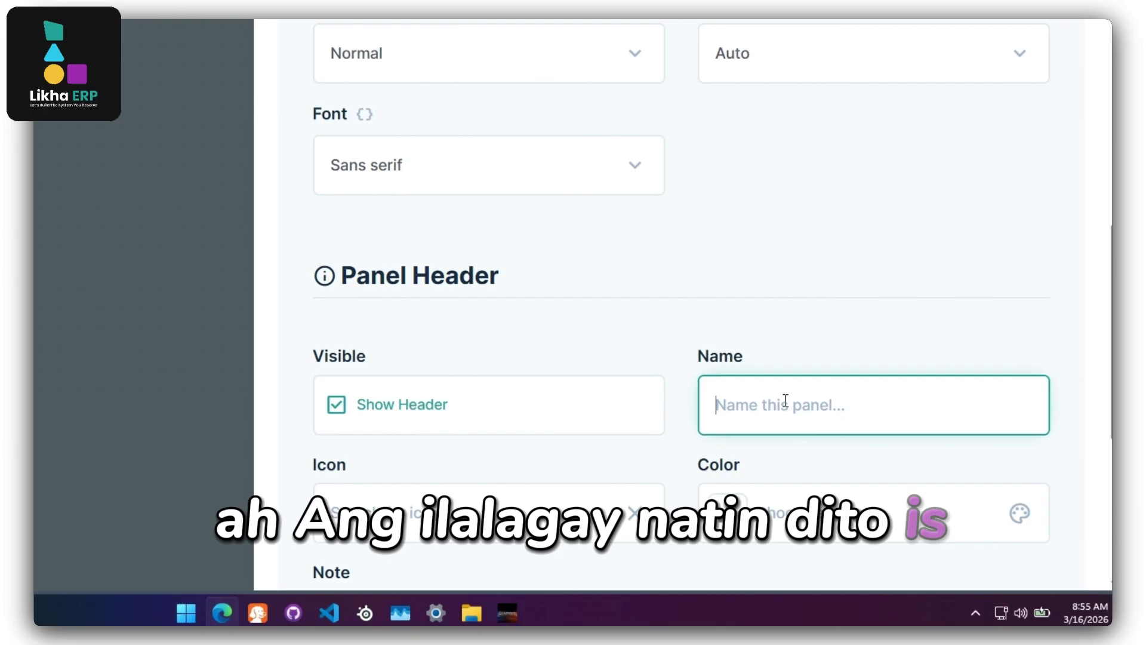
type("Average")
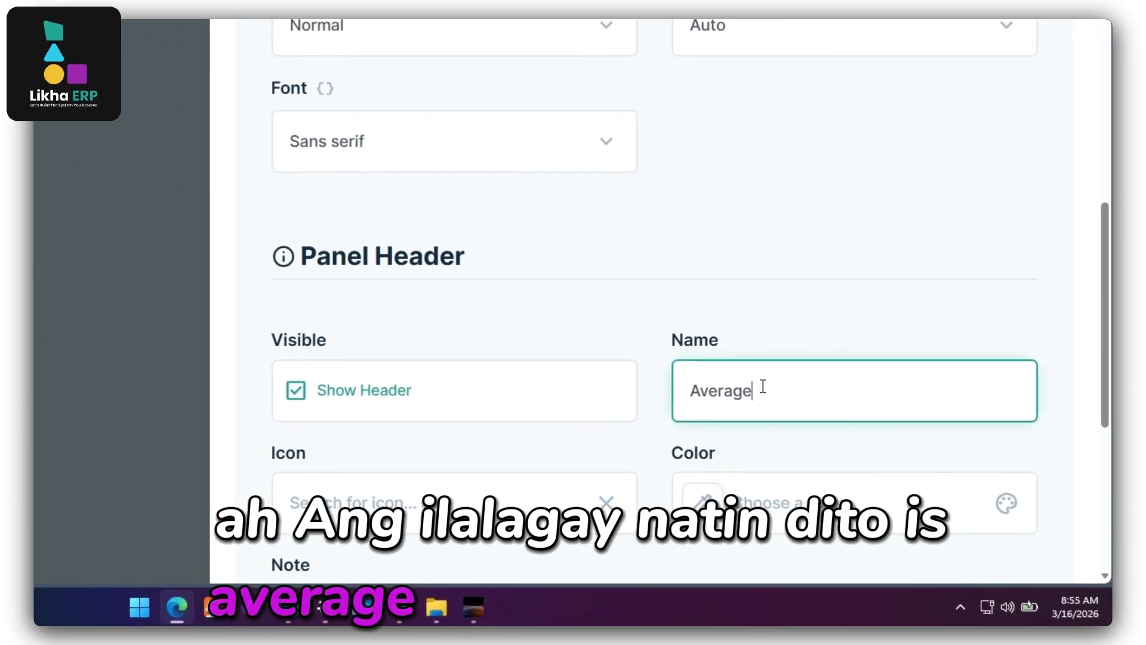
type(" Temp")
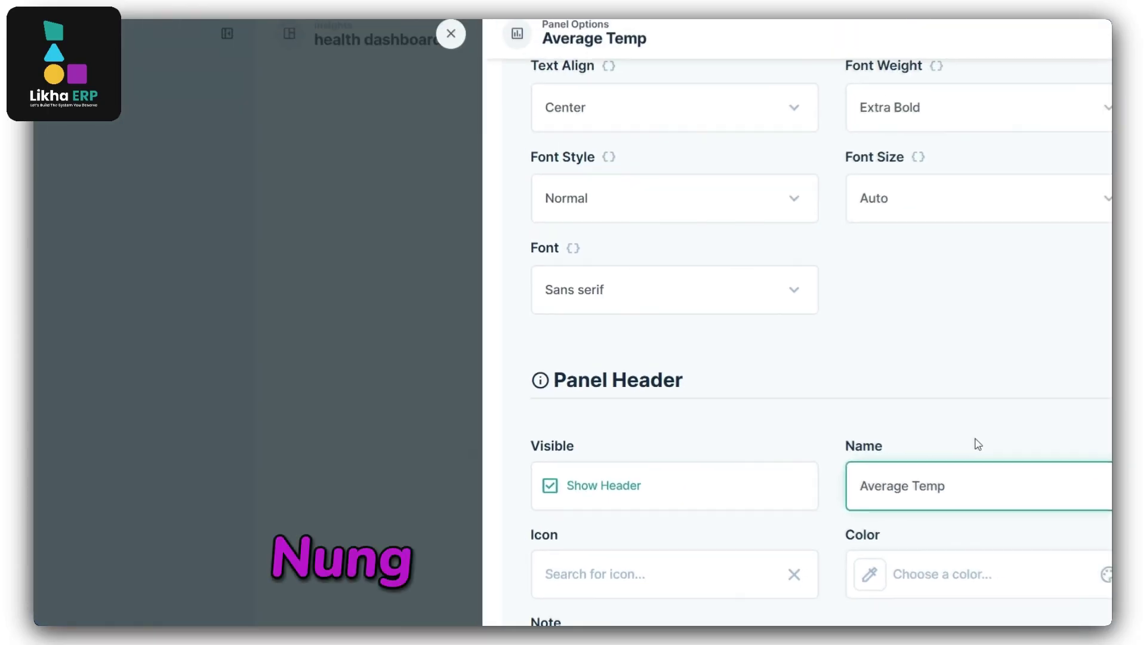
left_click(1091, 70)
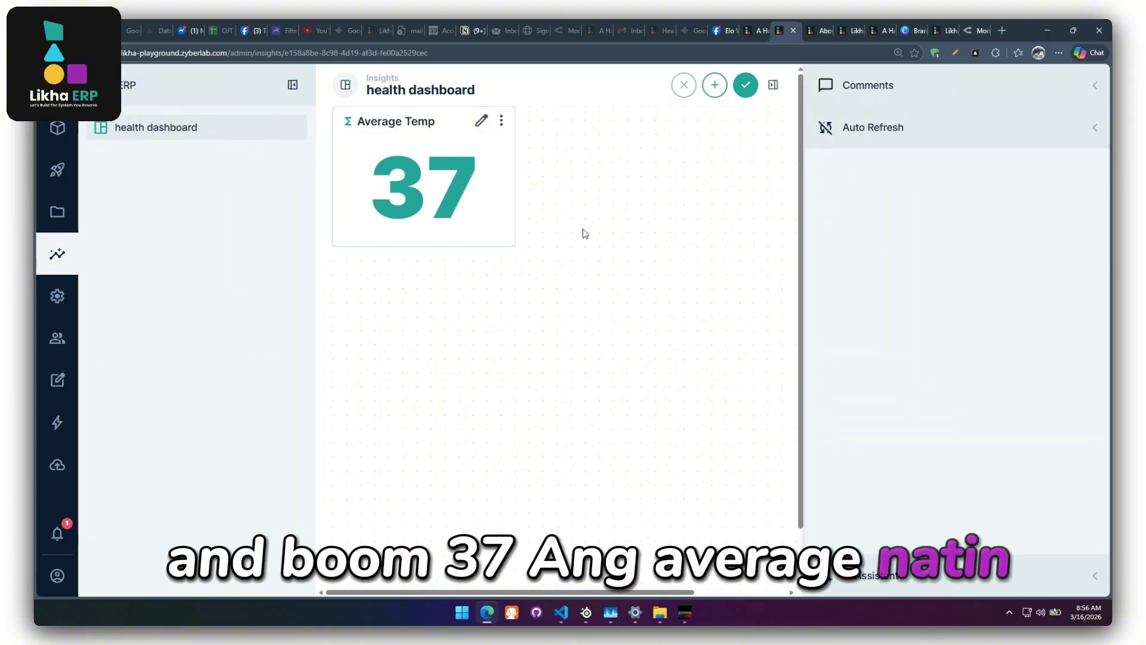
left_click(716, 87)
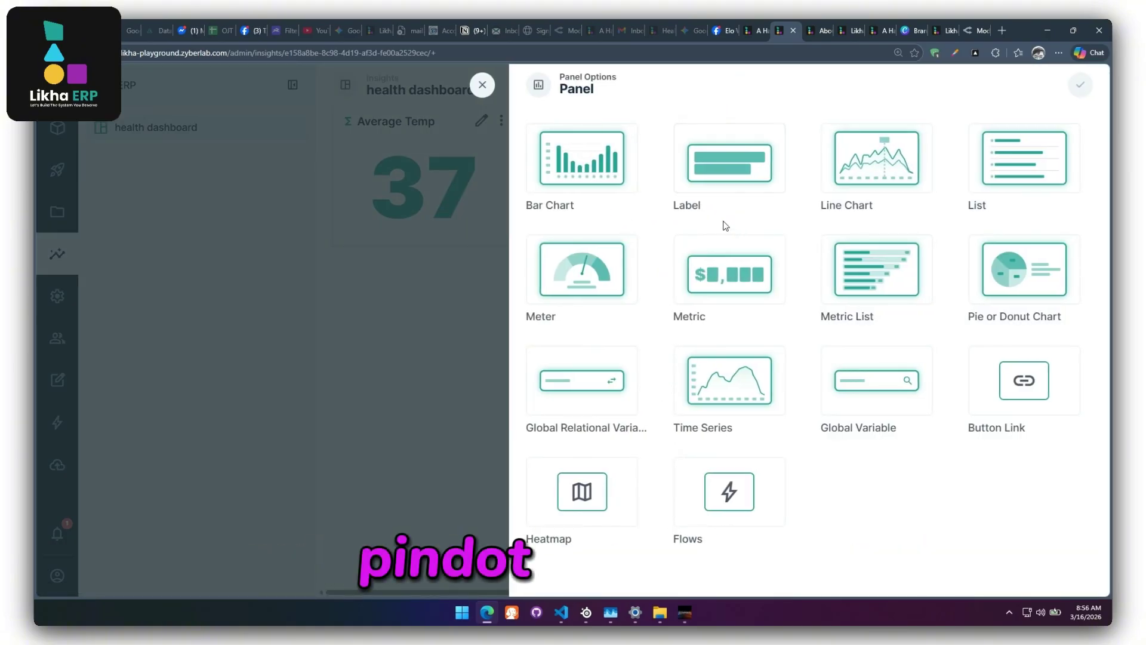
Make the new panel a Time Series drawing from Health History.
left_click(722, 384)
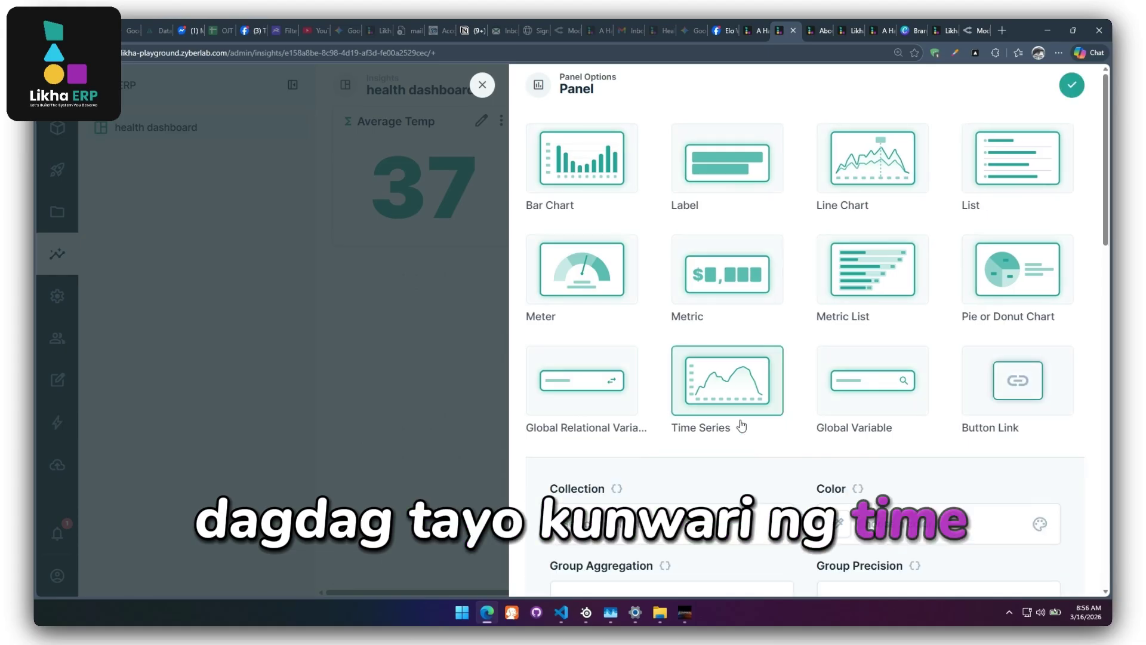
scroll(741, 425, "down", 3)
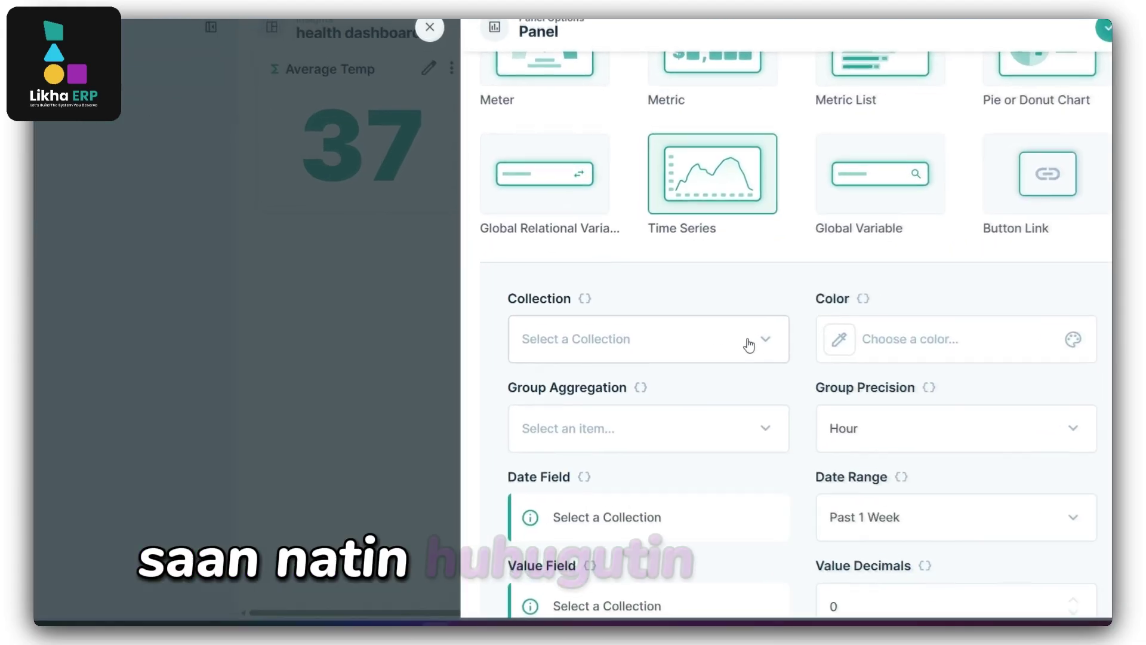
left_click(758, 358)
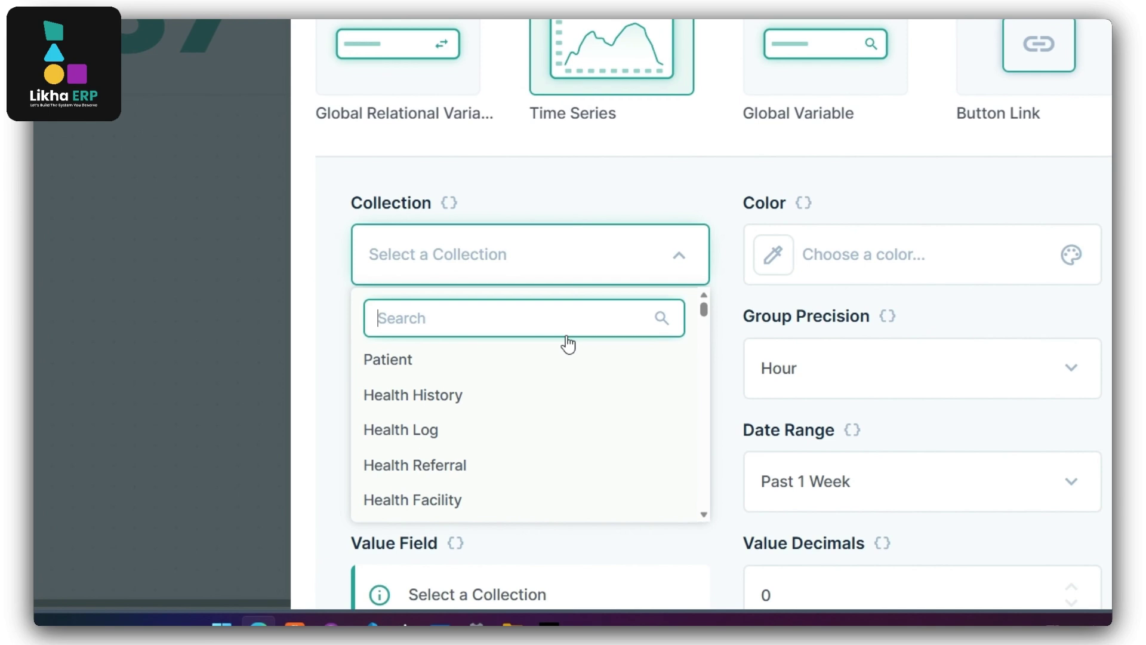
left_click(444, 451)
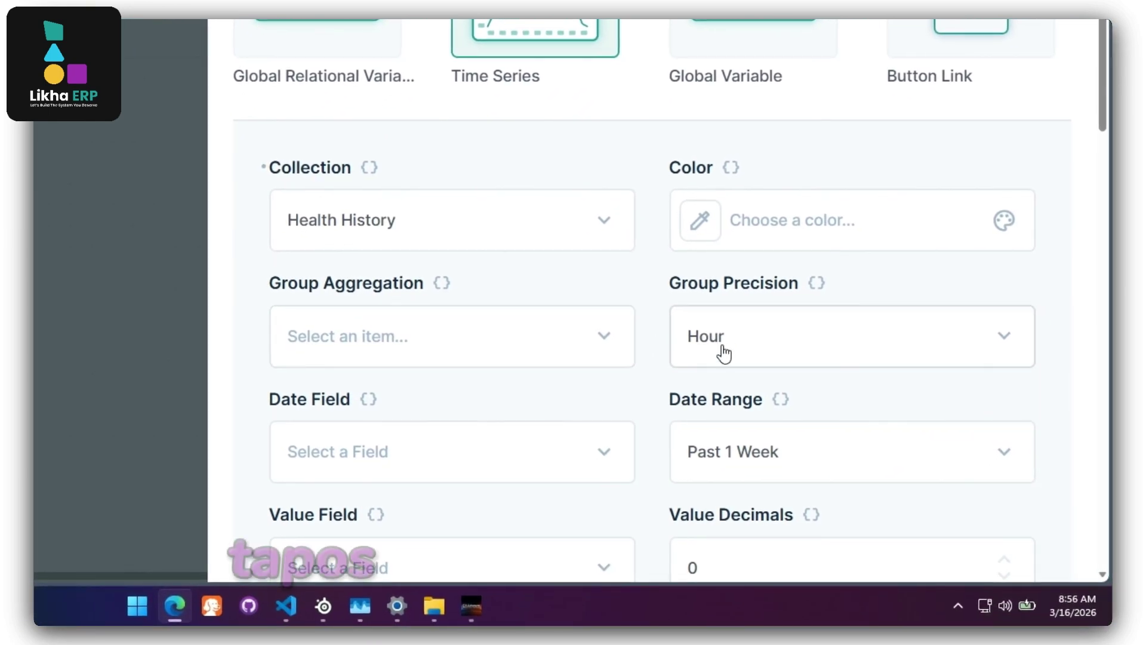
Set Group Aggregation to Average and choose Date Created as the date field.
left_click(593, 344)
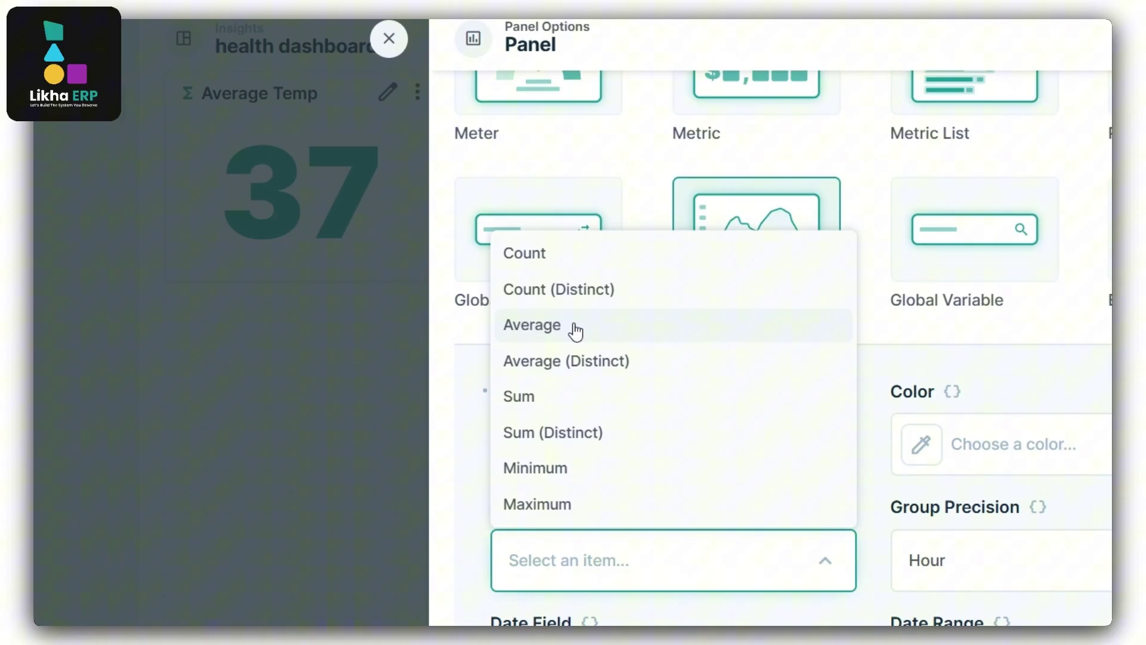
left_click(576, 331)
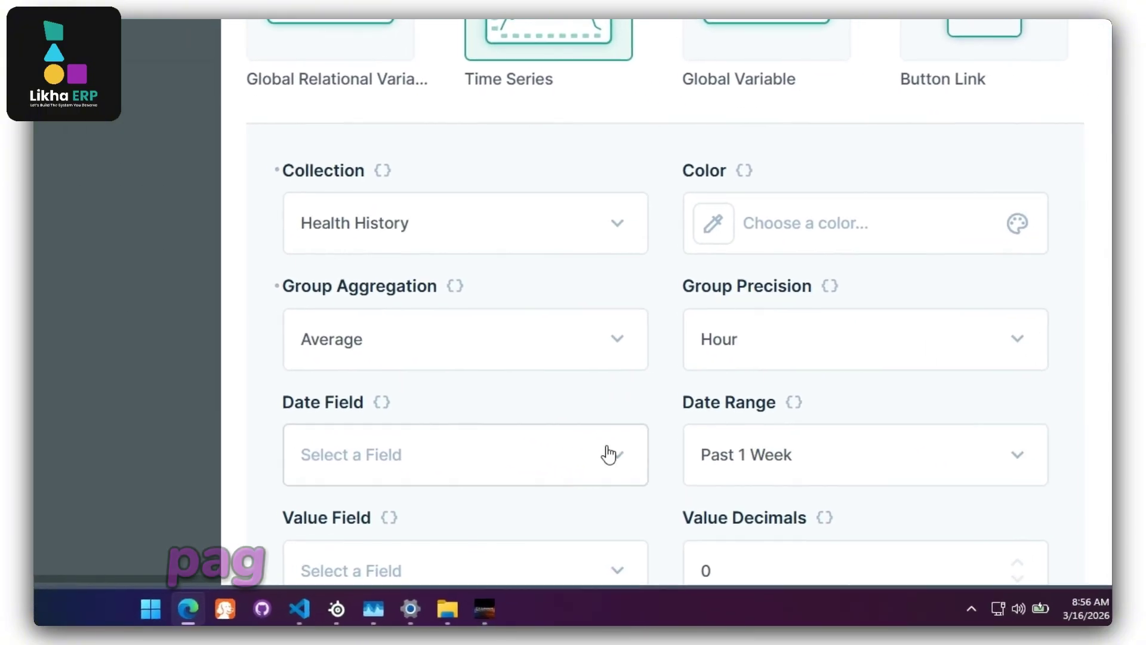
left_click(609, 455)
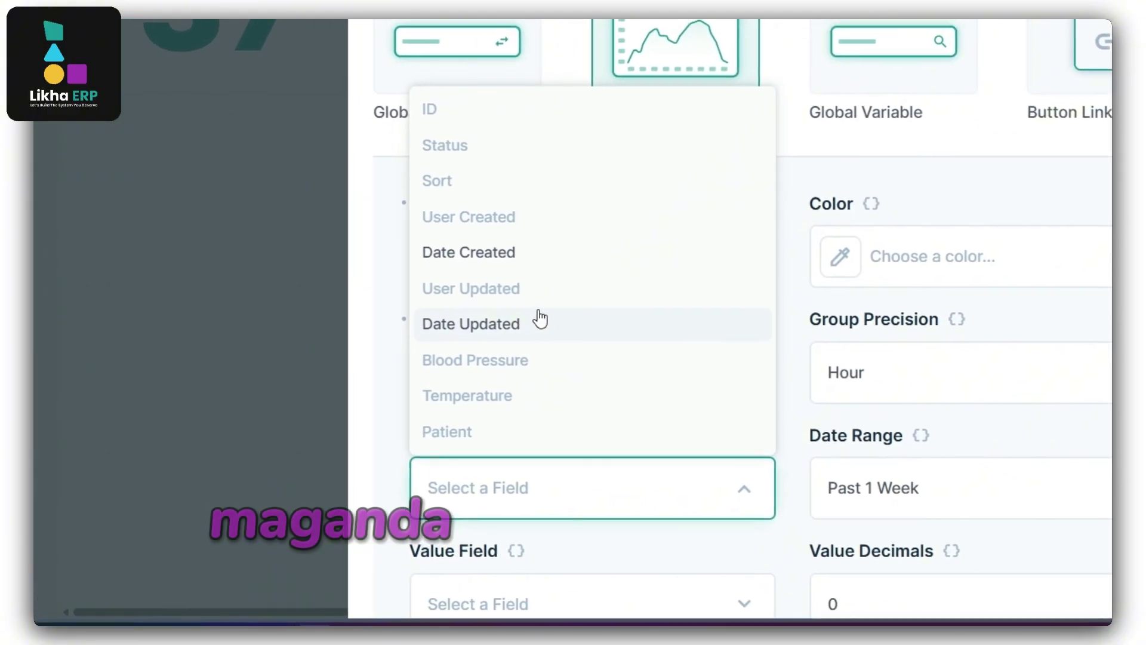
scroll(382, 286, "up", 2)
scroll(385, 290, "down", 3)
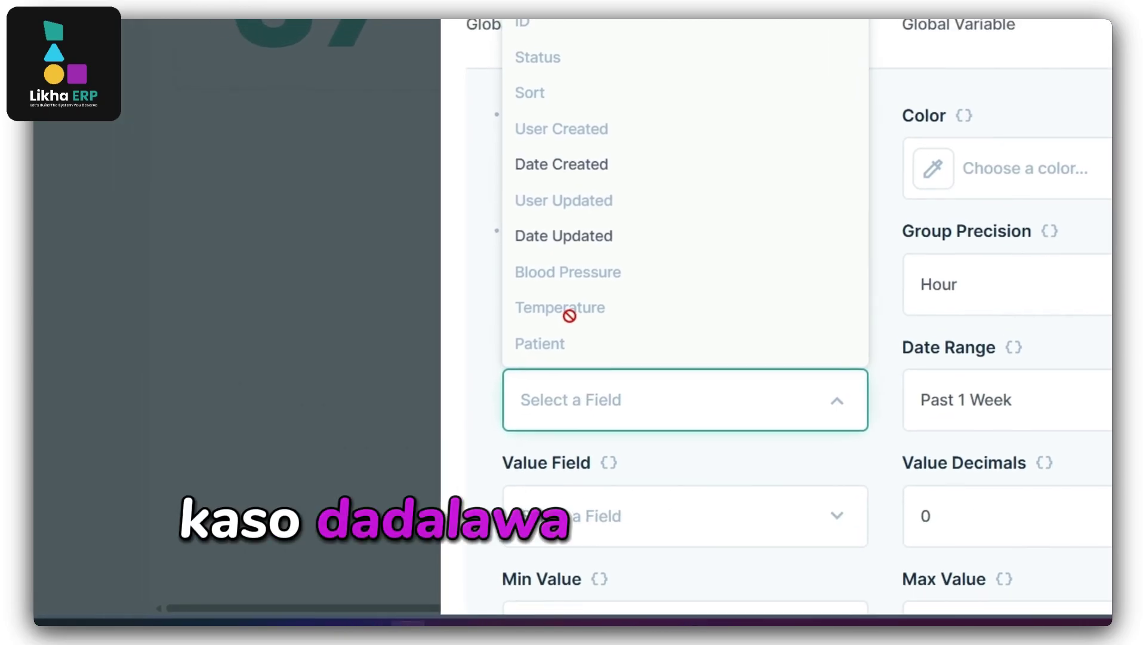
left_click(452, 328)
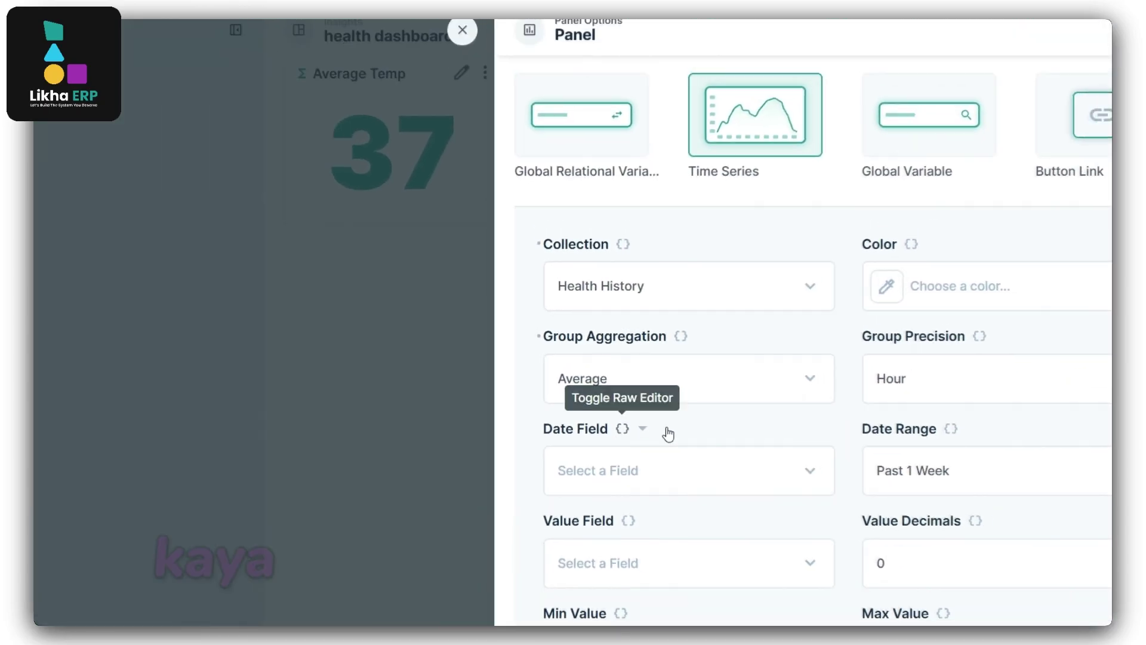
left_click(819, 451)
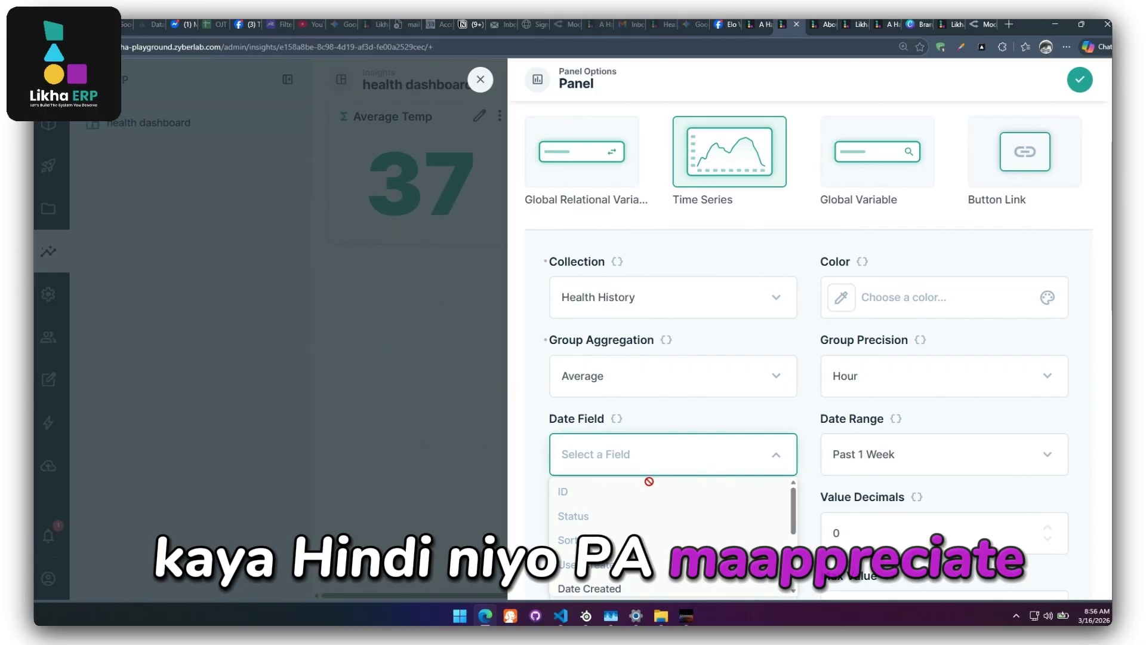
scroll(629, 486, "down", 3)
Group the chart by Date Created with Second precision.
left_click(609, 538)
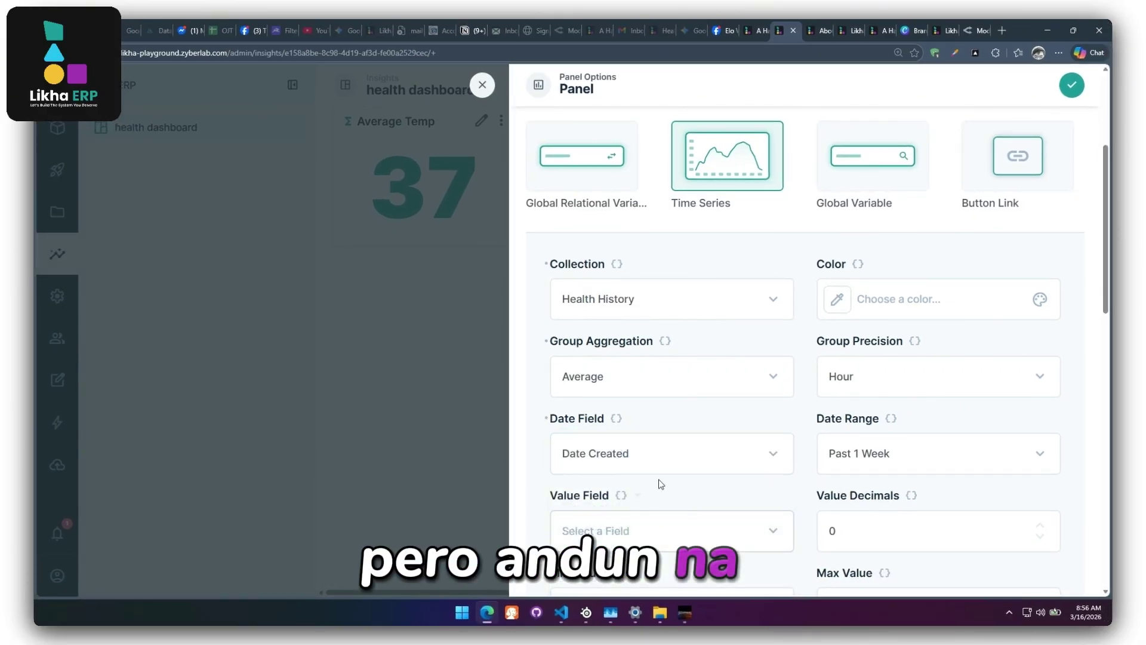
left_click(838, 376)
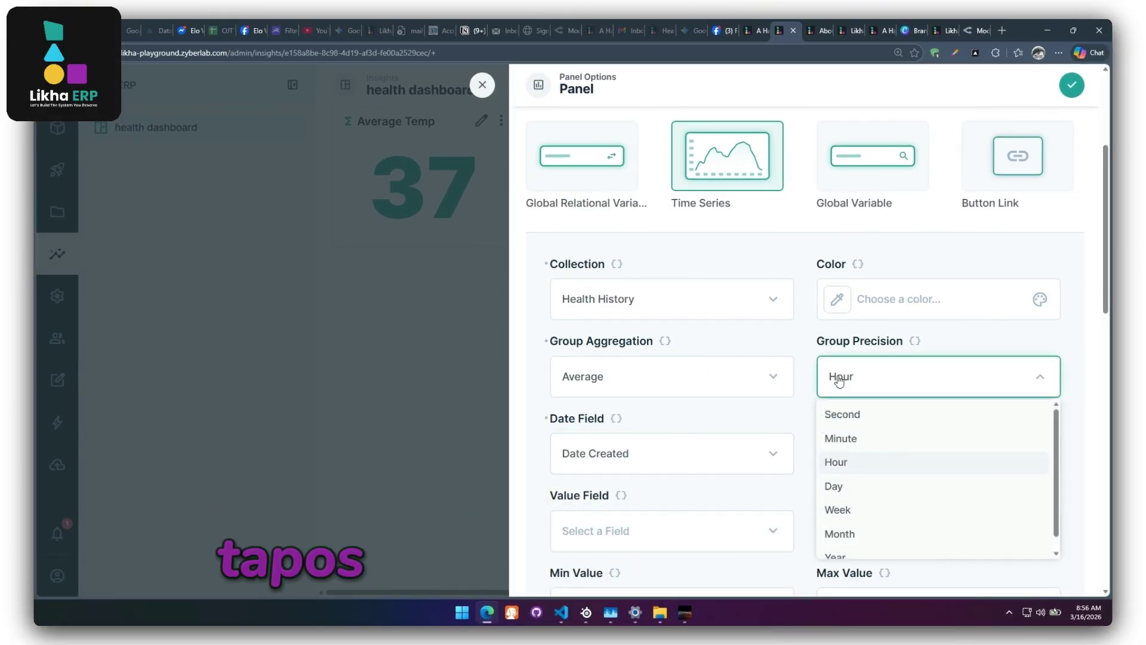
left_click(848, 416)
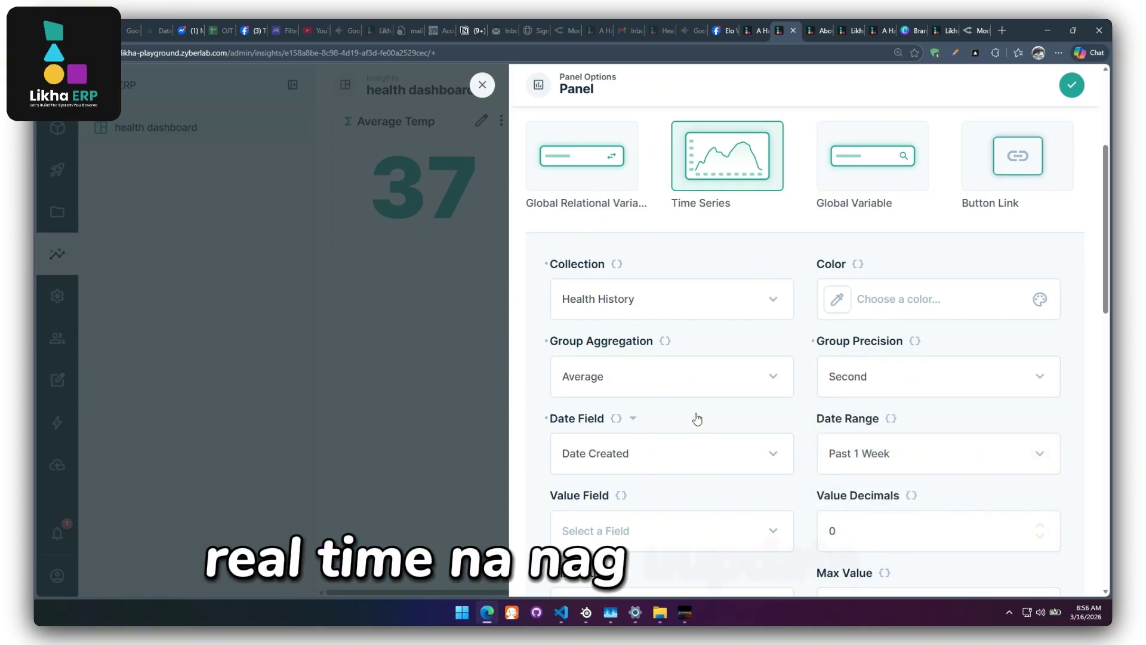
left_click(920, 388)
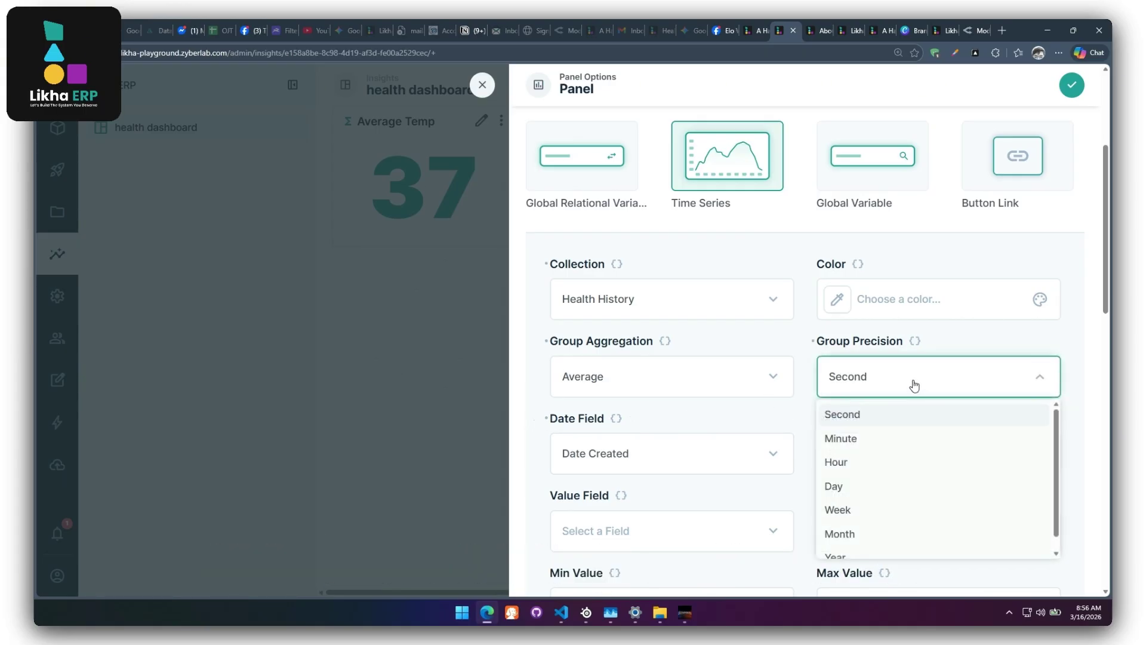
left_click(891, 389)
Set the date range to follow the data automatically and plot Temperature as the value.
scroll(535, 448, "down", 2)
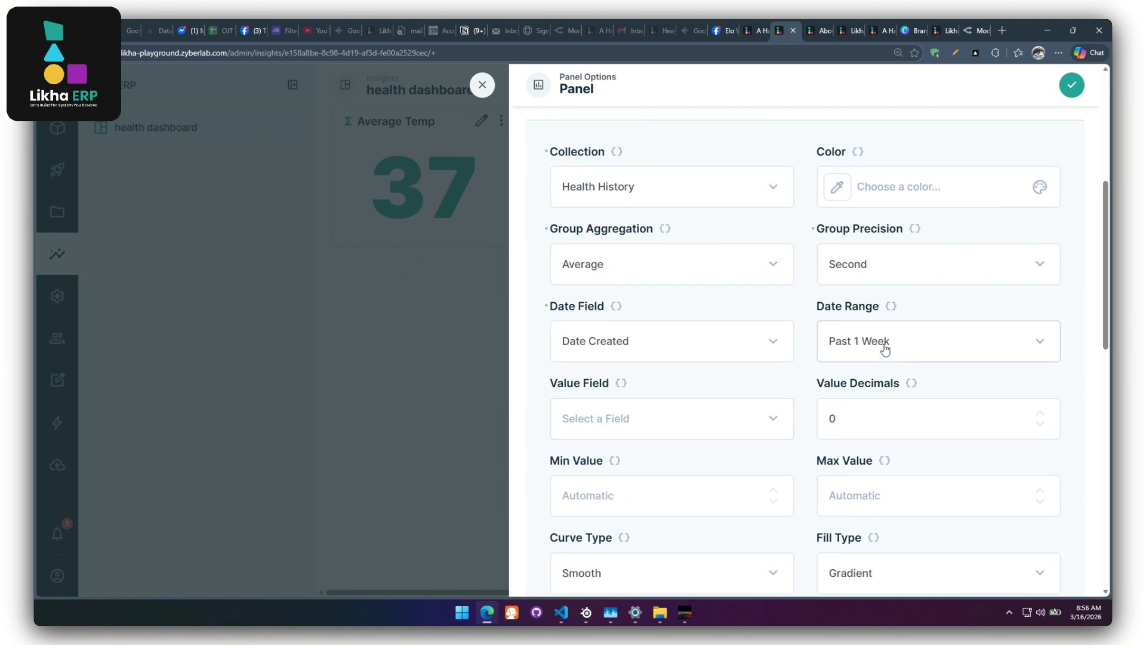
left_click(883, 352)
left_click(857, 416)
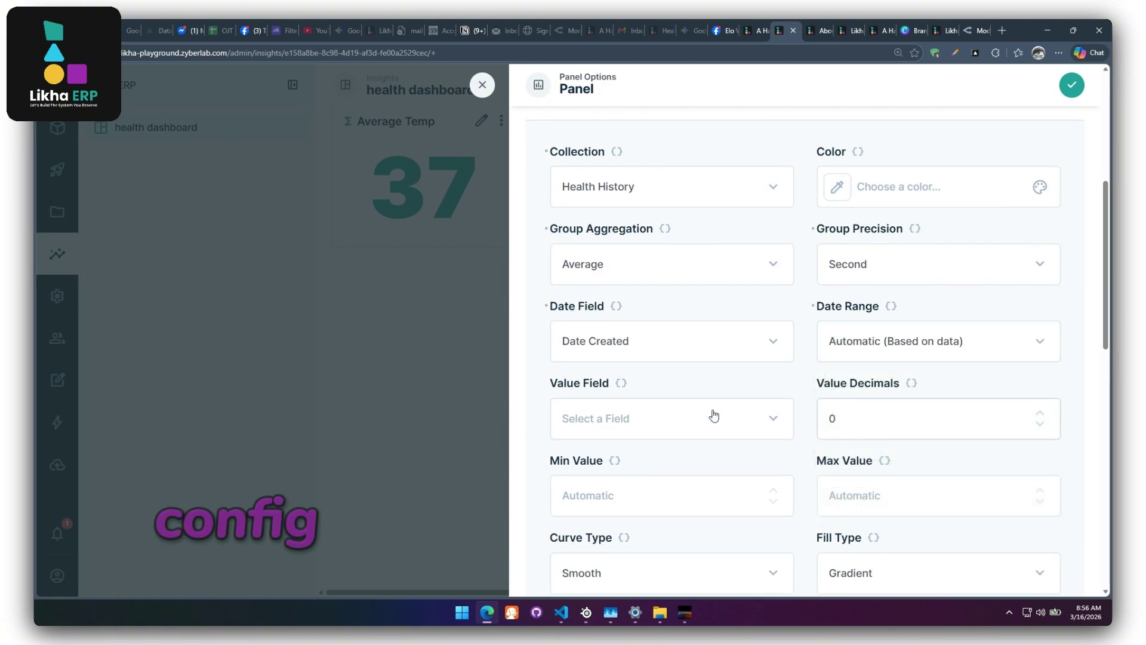
left_click(660, 421)
left_click(617, 357)
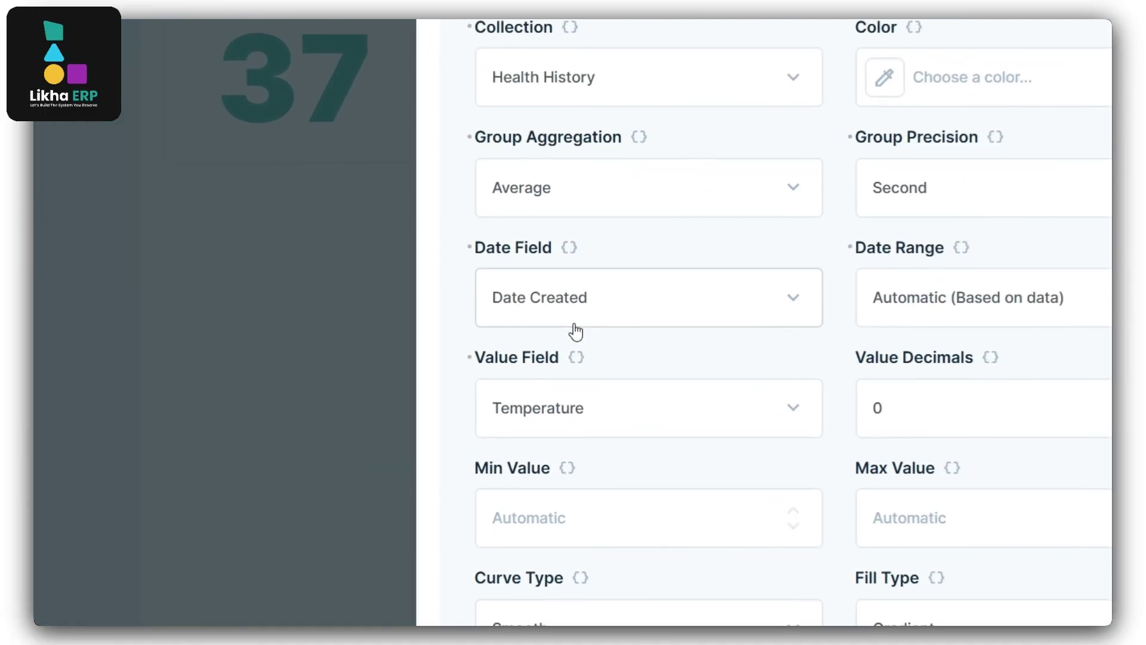
Scroll through the remaining Time Series panel options.
scroll(625, 369, "down", 10)
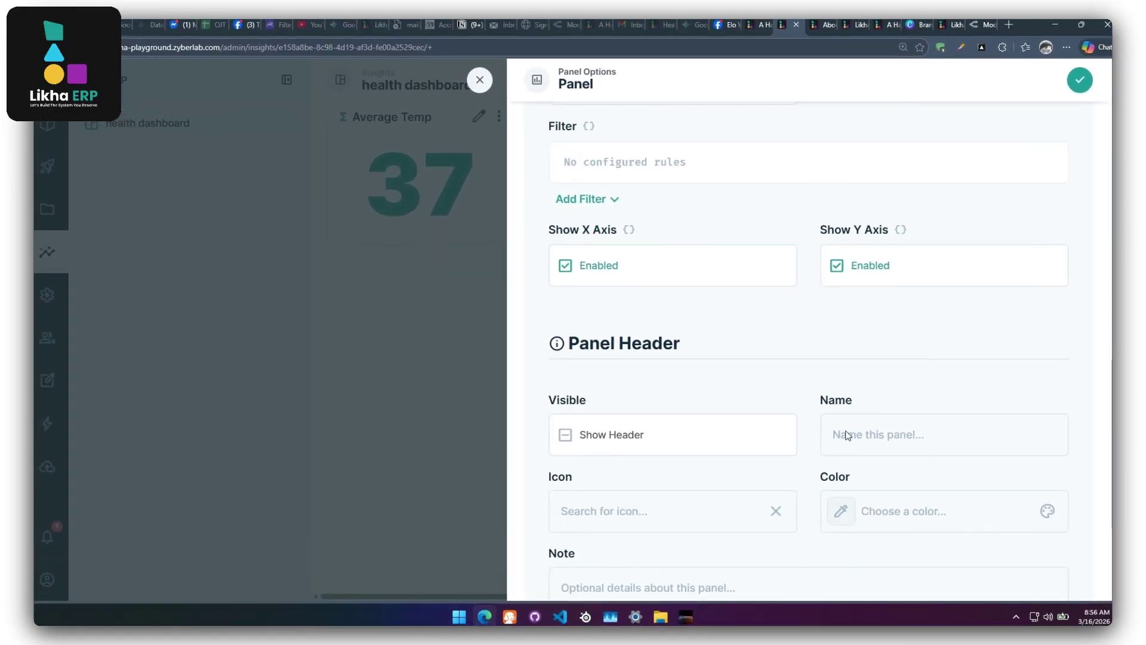
scroll(847, 435, "down", 3)
scroll(852, 440, "up", 12)
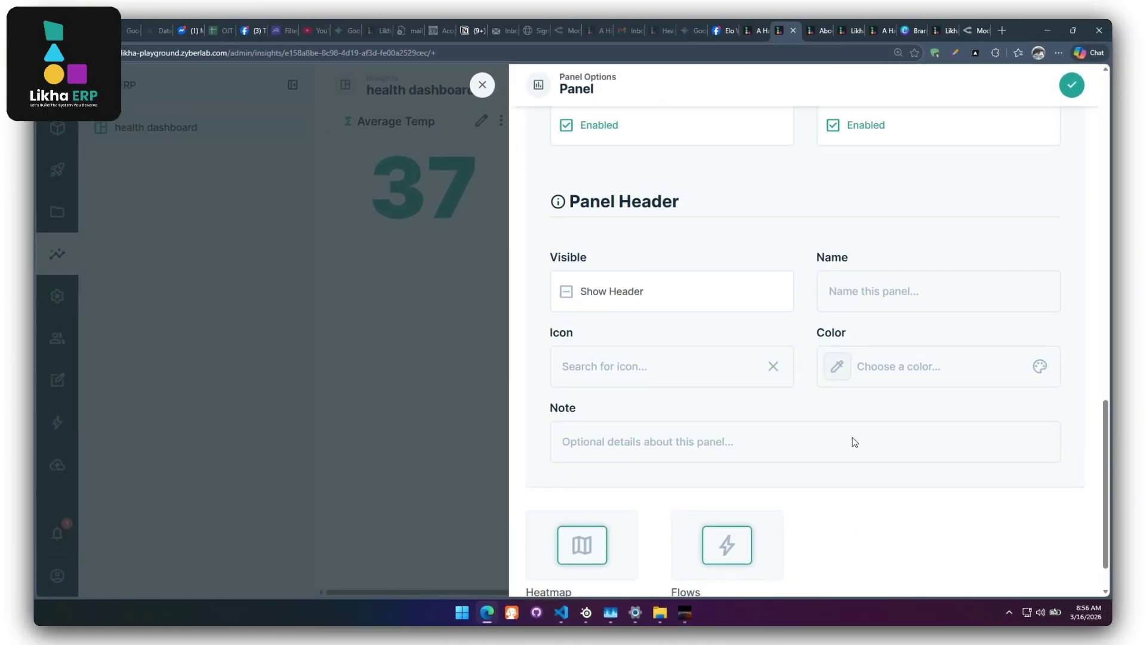
scroll(791, 430, "up", 3)
scroll(776, 427, "down", 8)
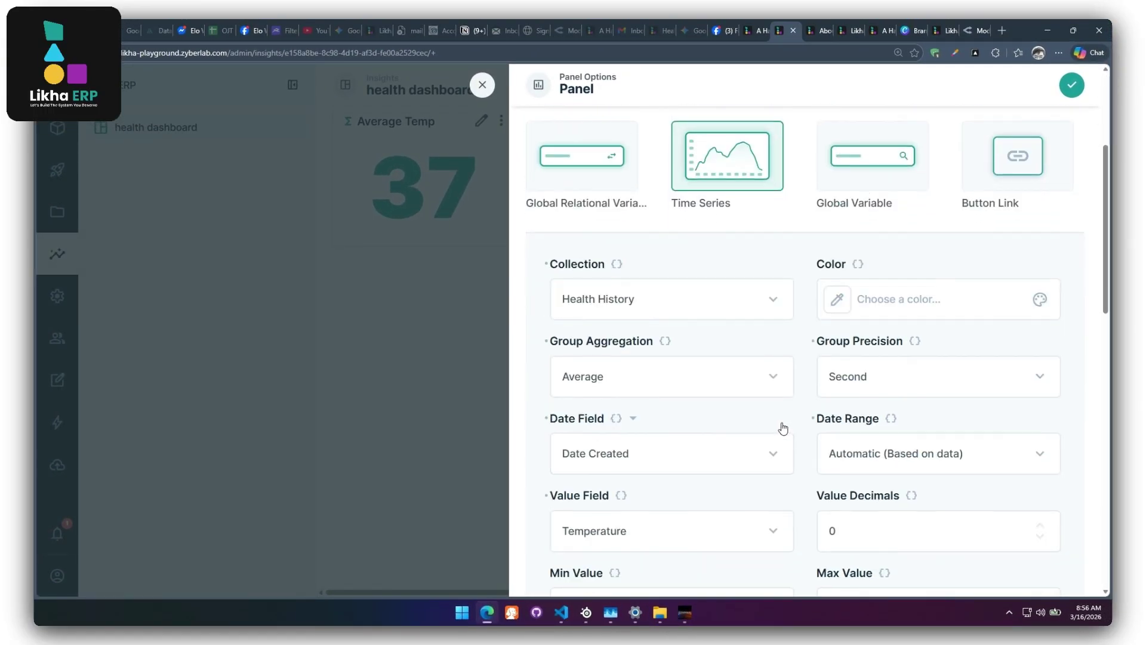
scroll(771, 425, "down", 5)
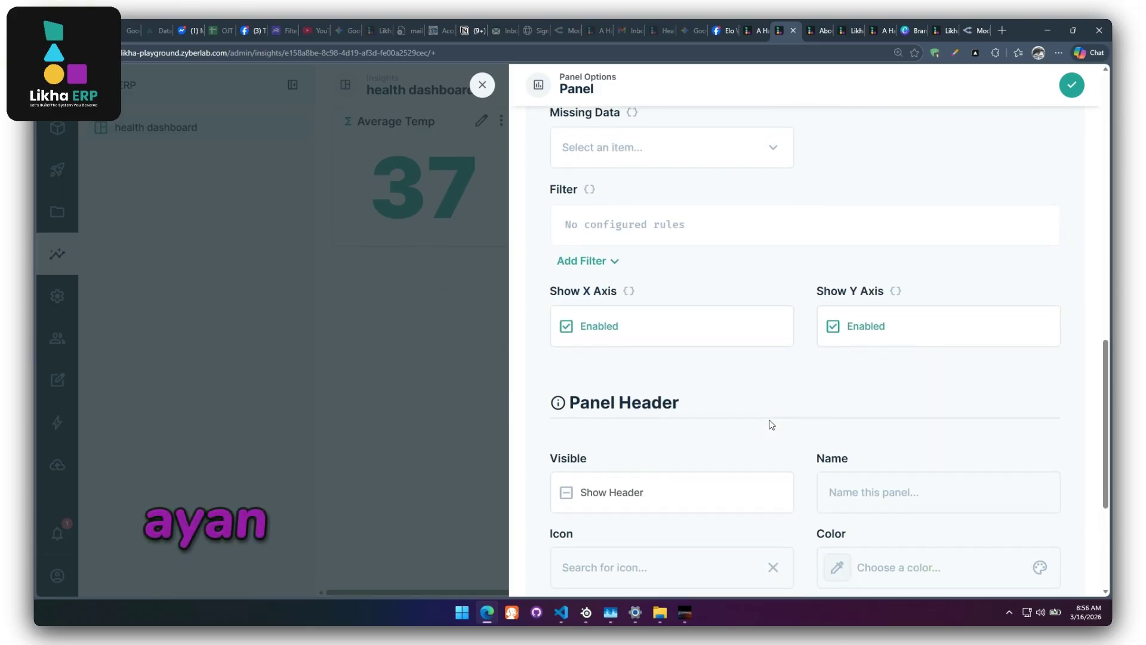
scroll(771, 425, "down", 1)
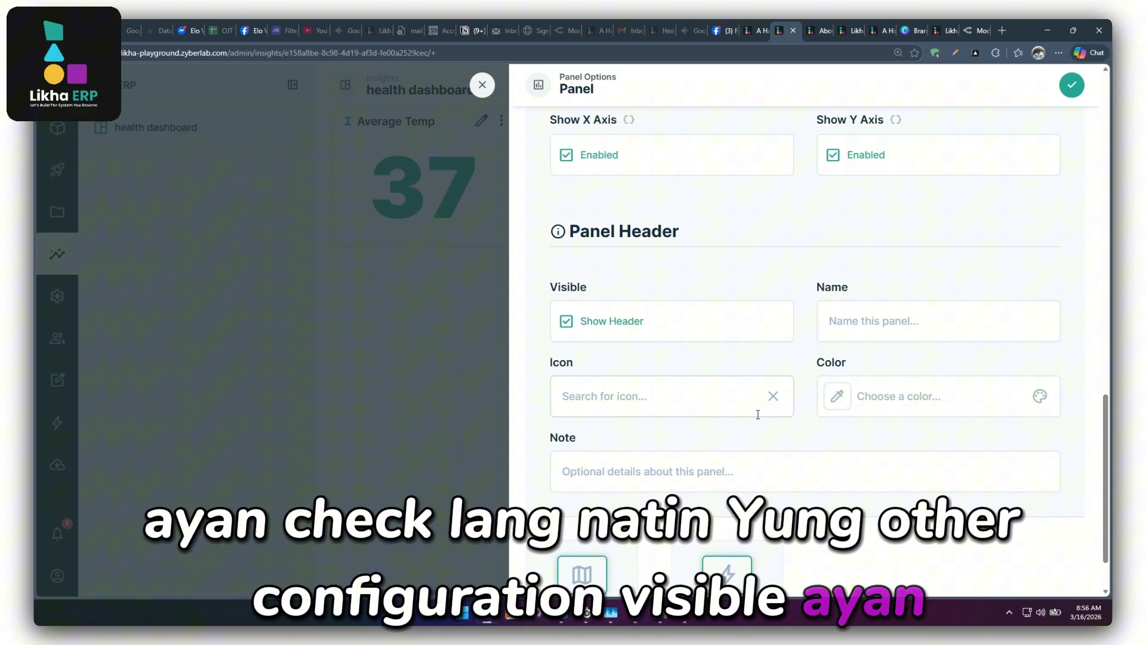
scroll(758, 416, "down", 1)
scroll(759, 418, "up", 2)
scroll(759, 418, "up", 3)
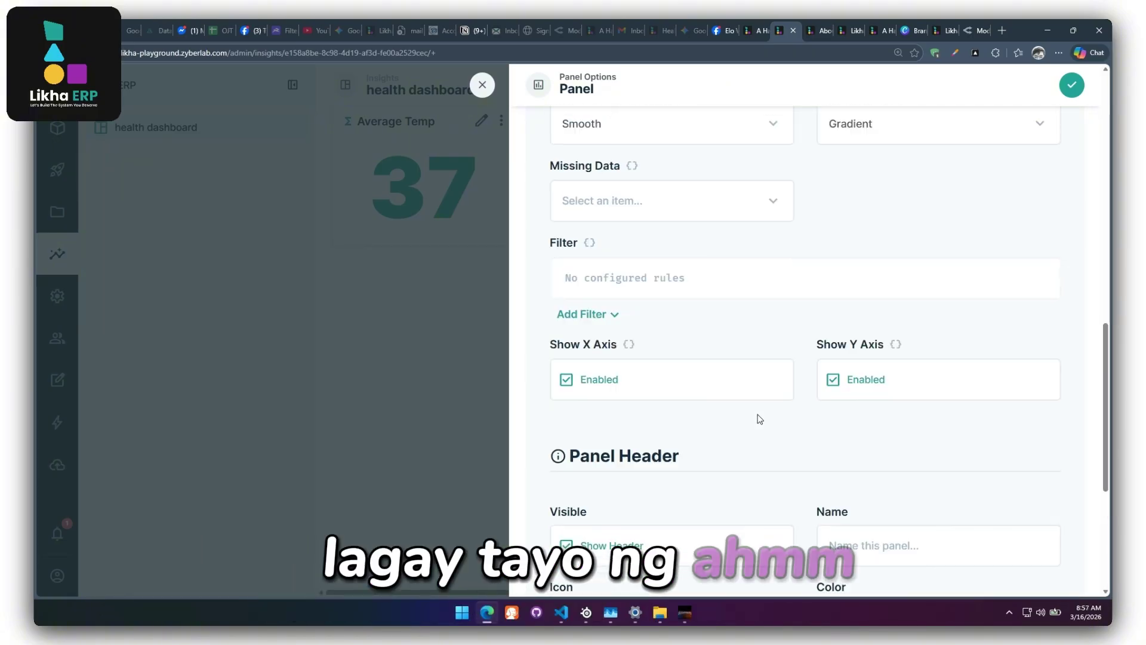
scroll(760, 418, "down", 2)
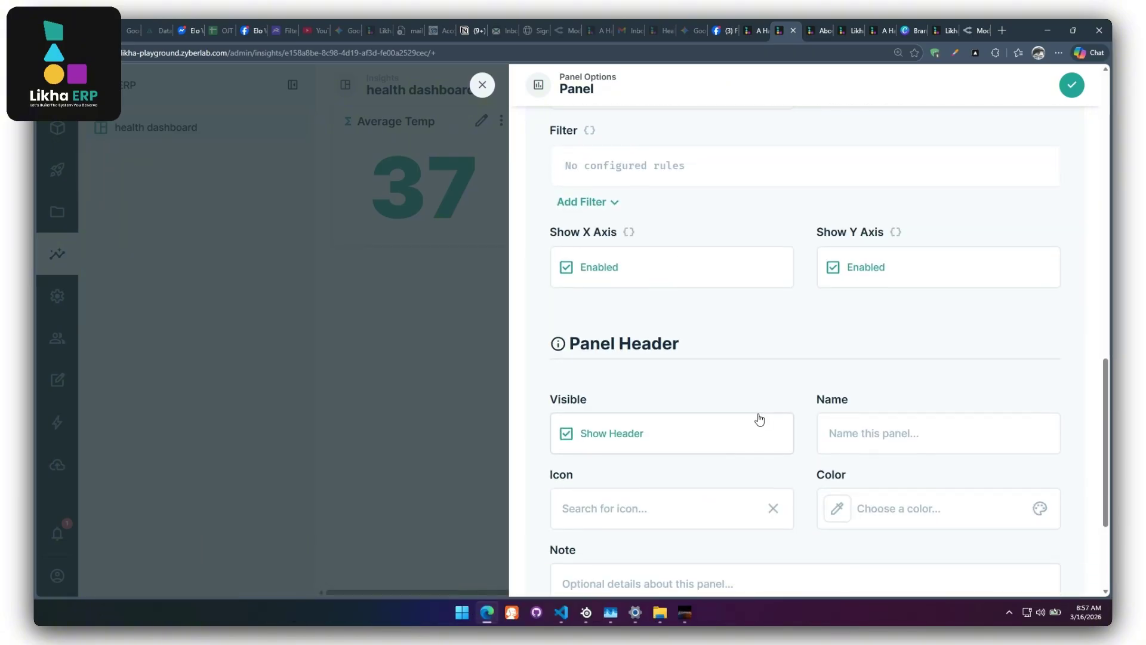
Add the temperature chart, place it below Average Temp, and widen it into a wide rectangle.
left_click(1071, 85)
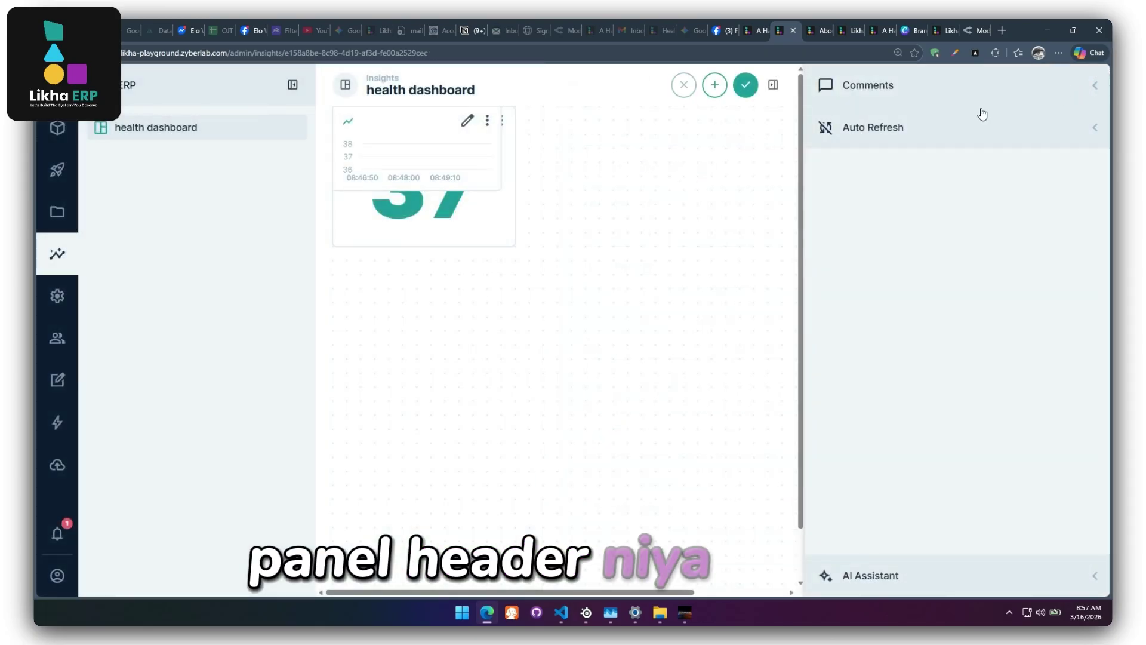
left_click_drag(443, 119, 458, 357)
left_click_drag(513, 411, 760, 486)
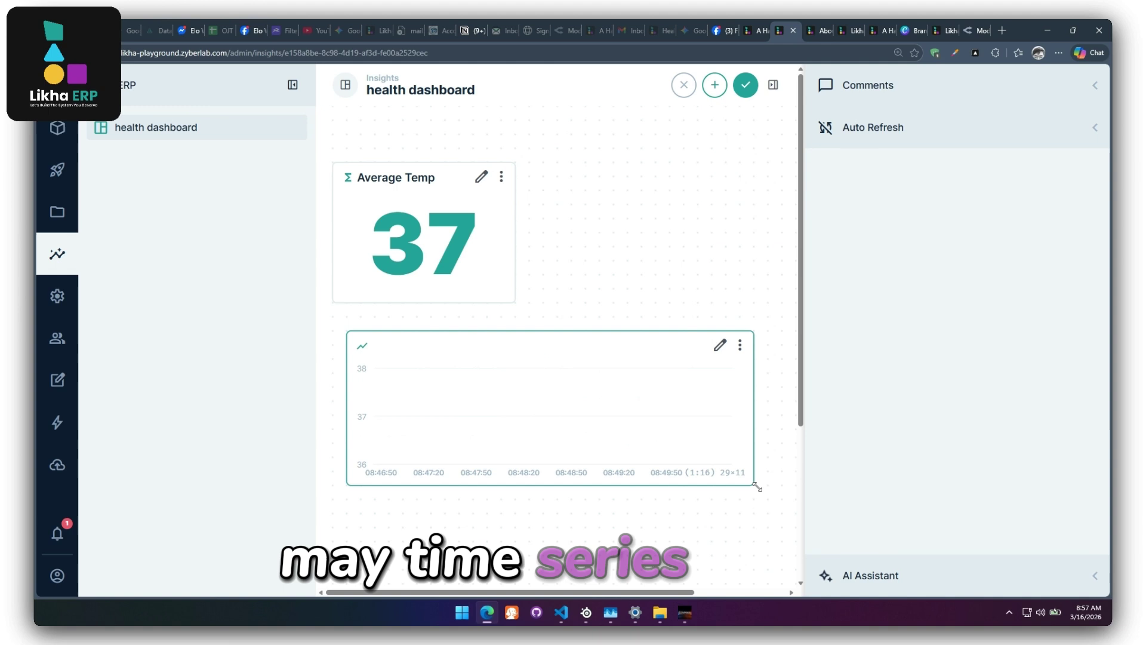
Name the chart panel 'Average Temp by Time' in its header settings.
left_click(734, 346)
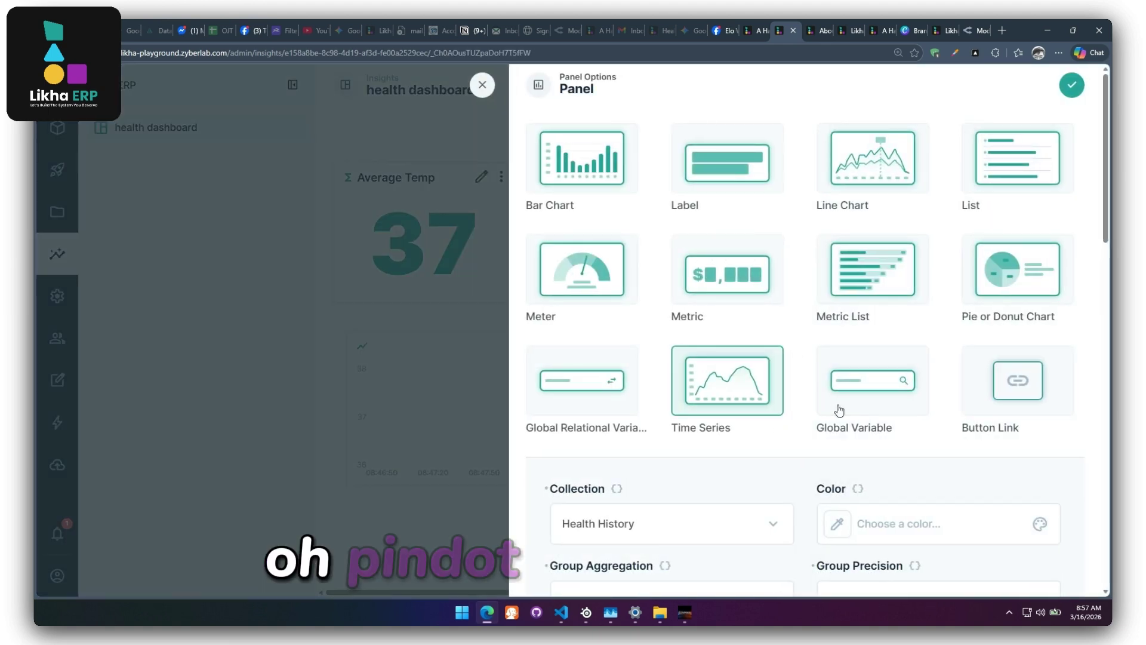
scroll(776, 370, "down", 4)
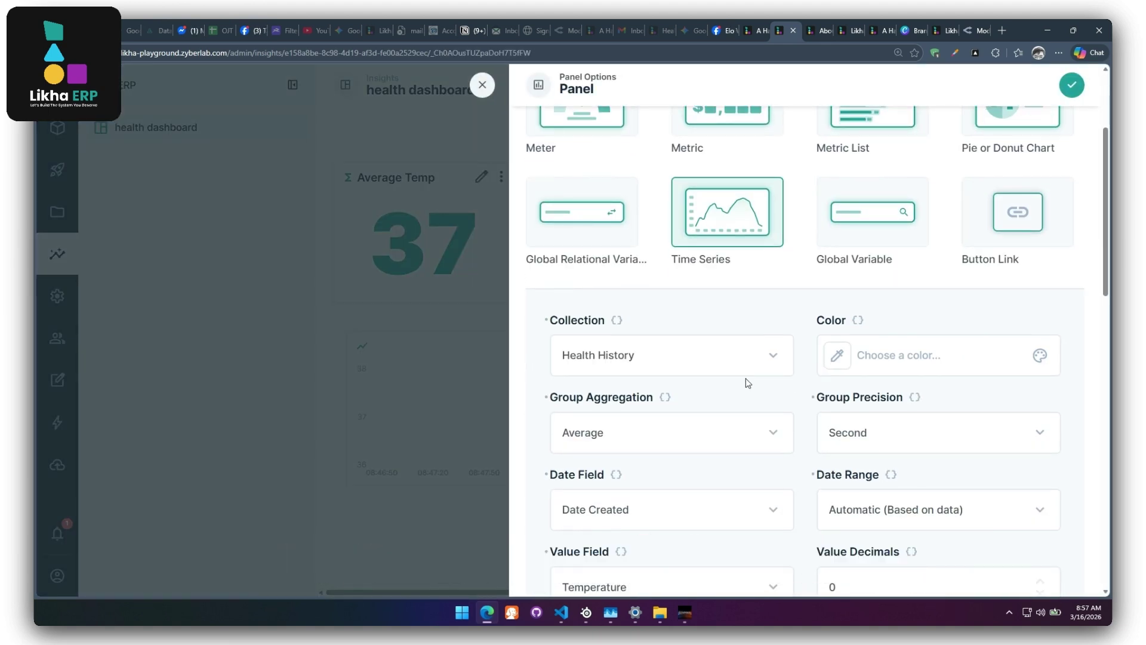
scroll(760, 451, "down", 1)
scroll(761, 451, "down", 1)
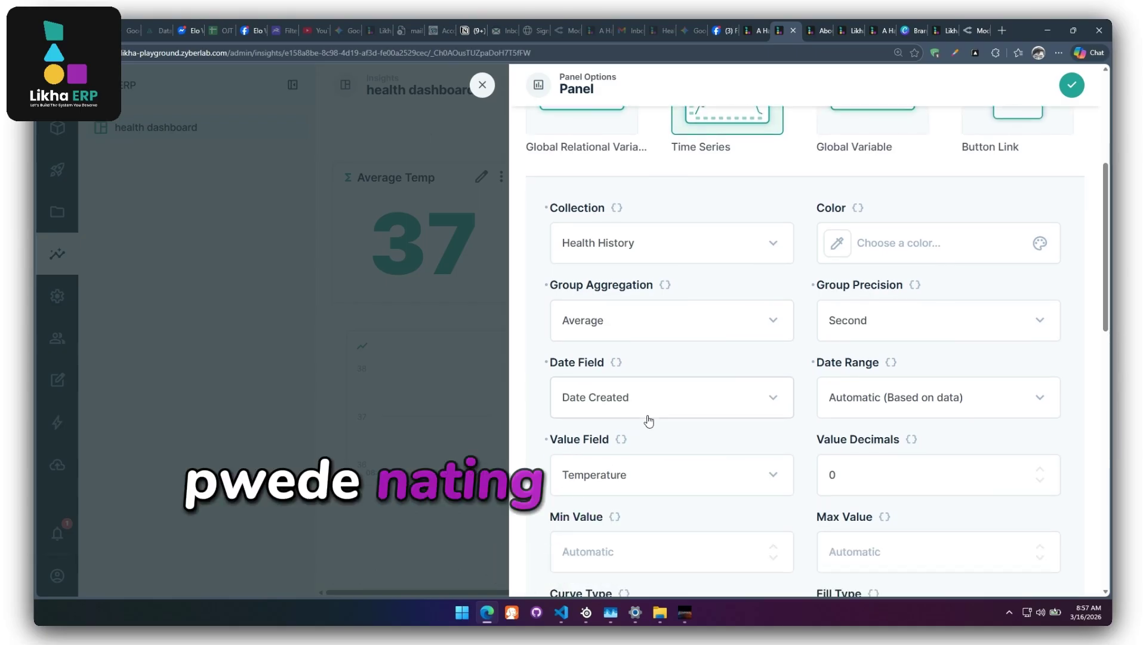
scroll(747, 438, "down", 1)
scroll(747, 438, "down", 2)
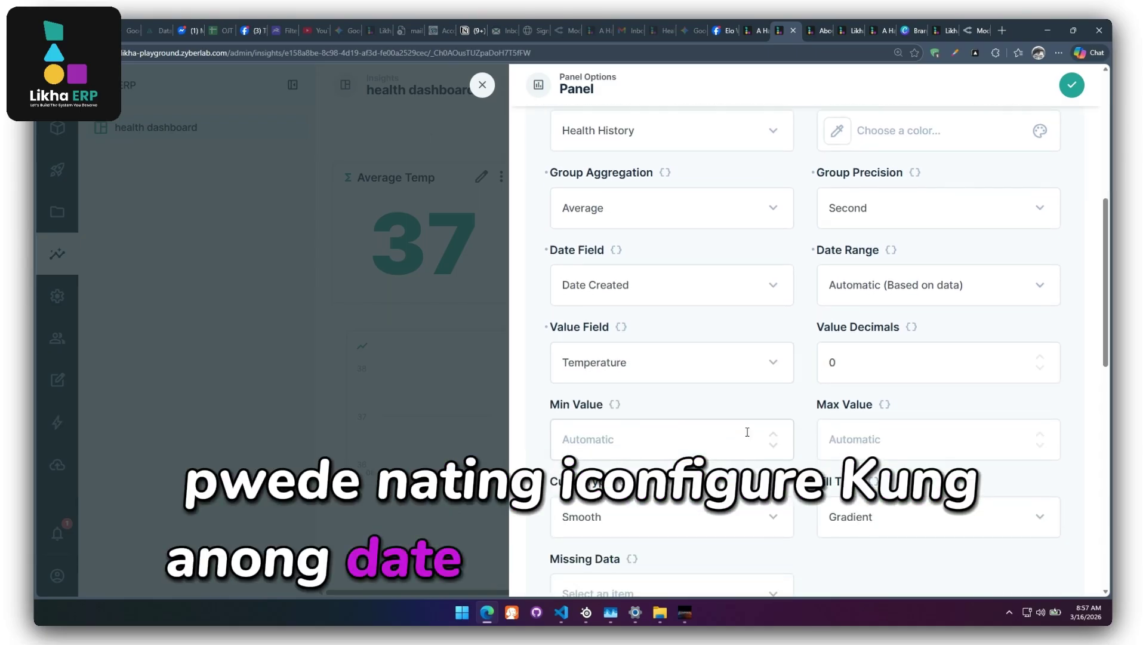
scroll(747, 433, "down", 3)
scroll(747, 432, "up", 1)
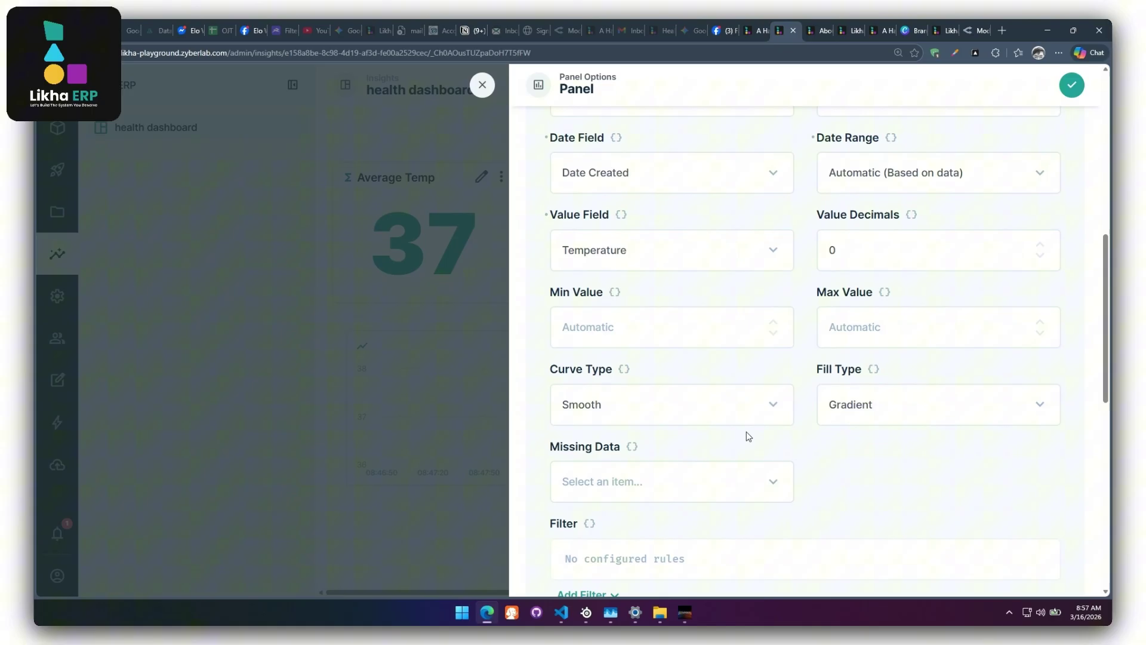
scroll(747, 431, "down", 3)
scroll(746, 437, "down", 1)
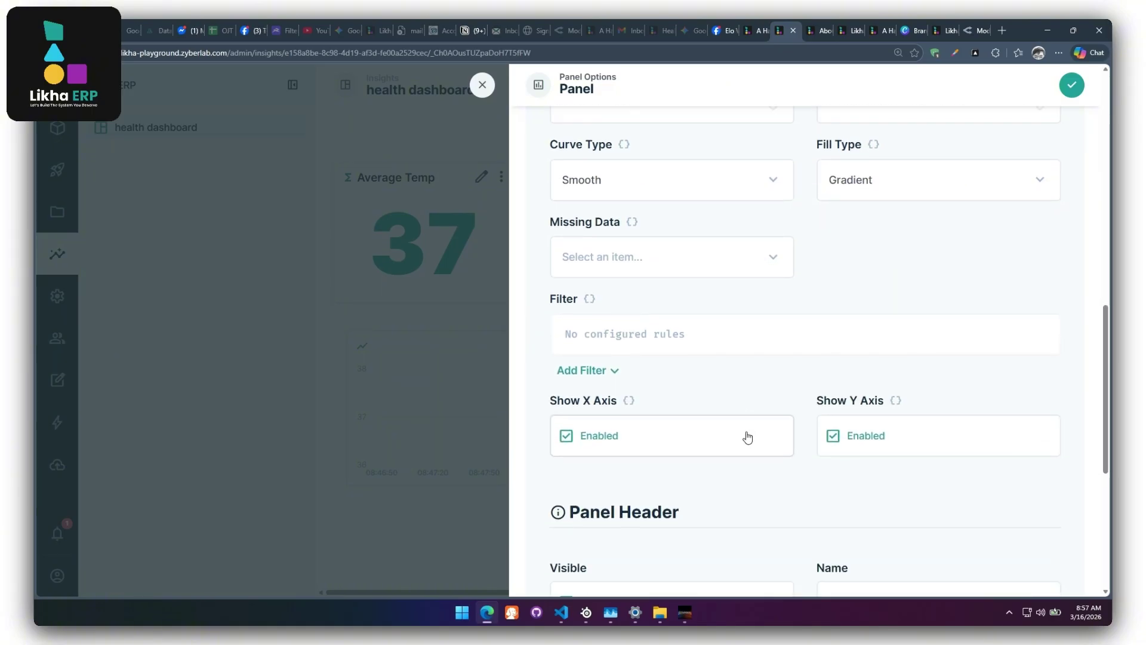
scroll(747, 438, "down", 6)
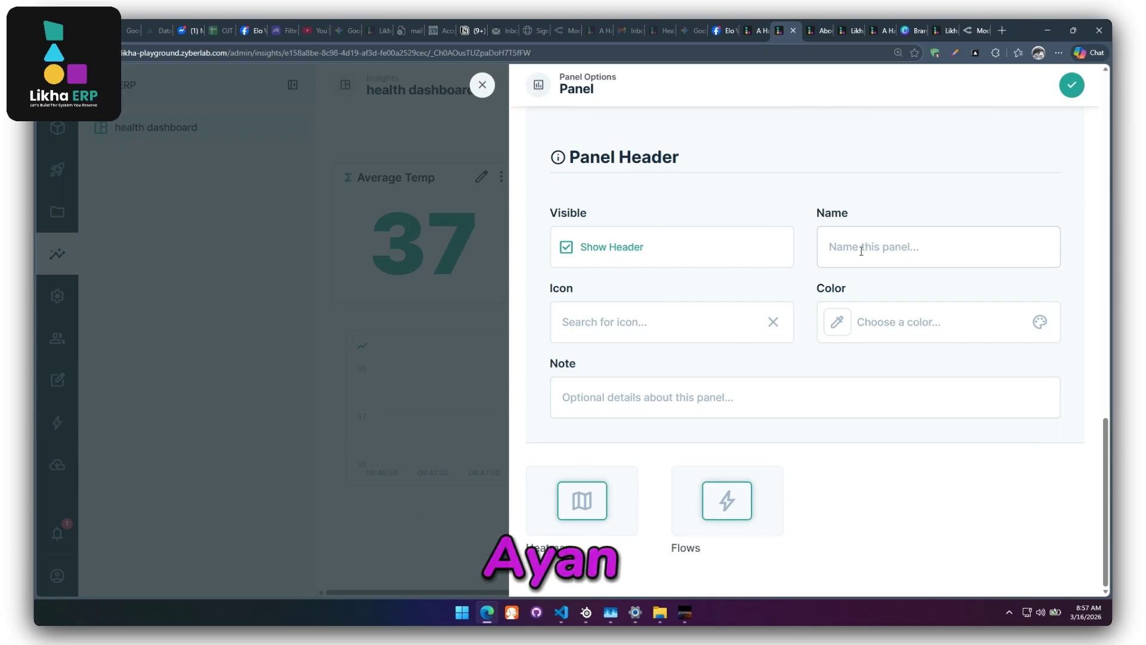
type("Time ")
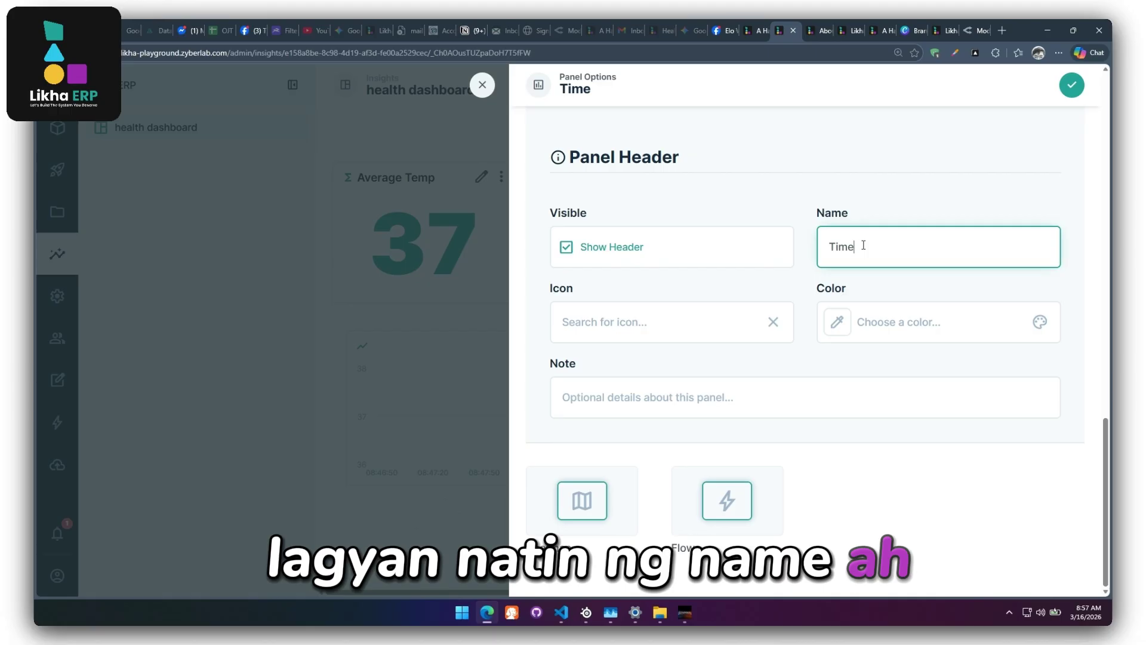
type("S")
key("BackSpace")
key("BackSpace")
key("BackSpace")
key("BackSpace")
key("BackSpace")
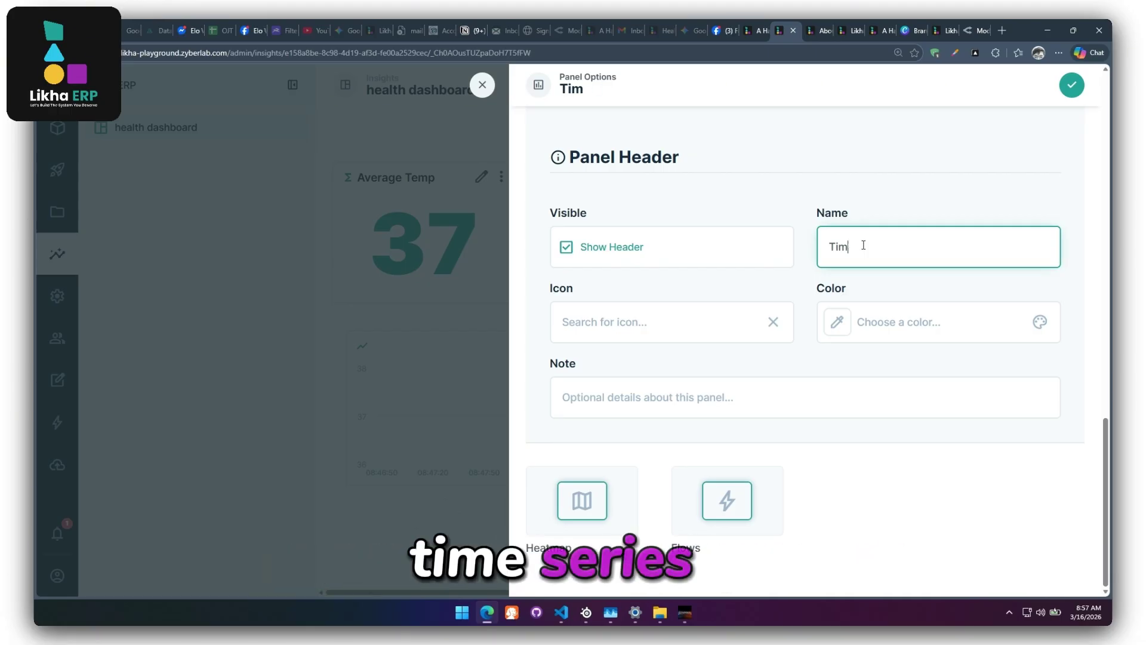
key("BackSpace")
type("A")
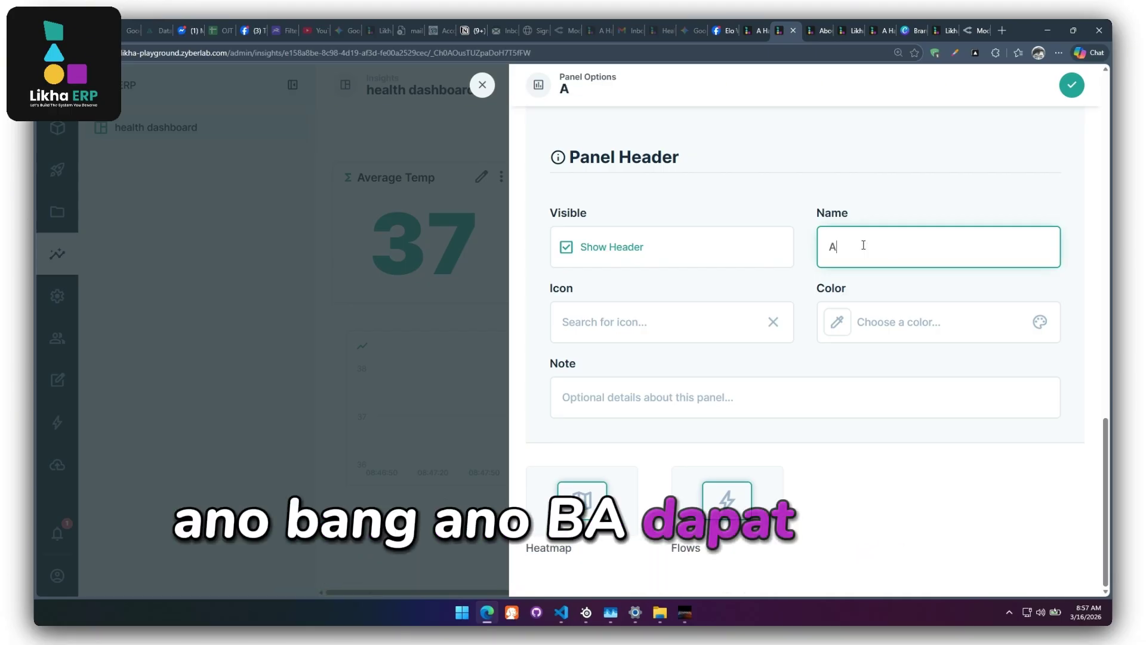
type("vcrat")
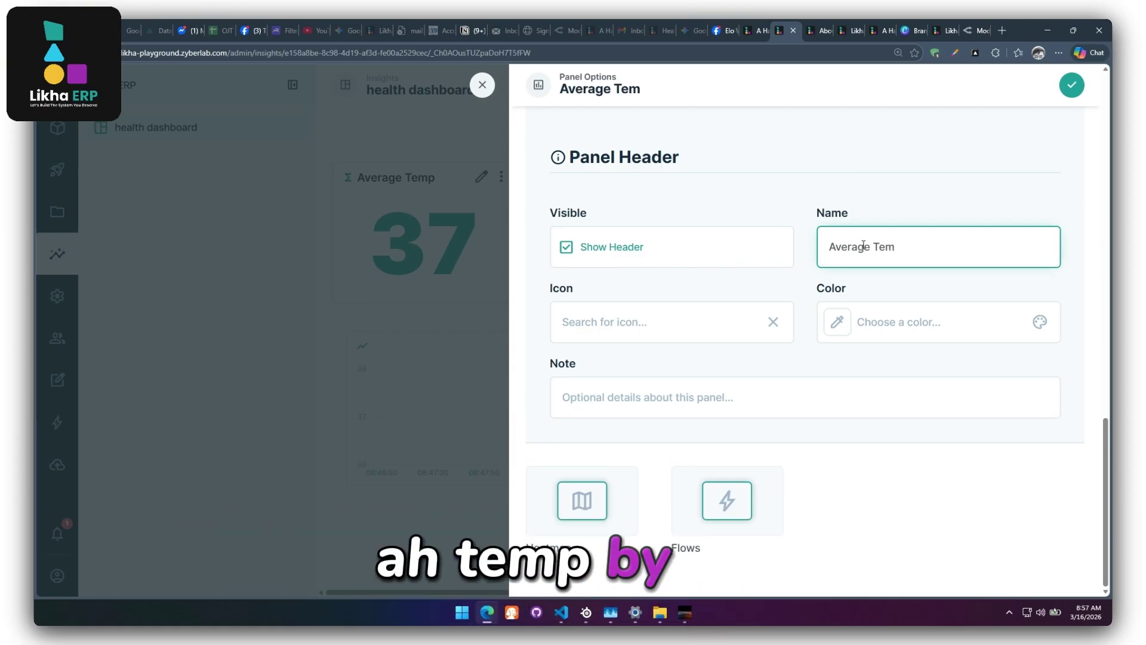
type("p by Time")
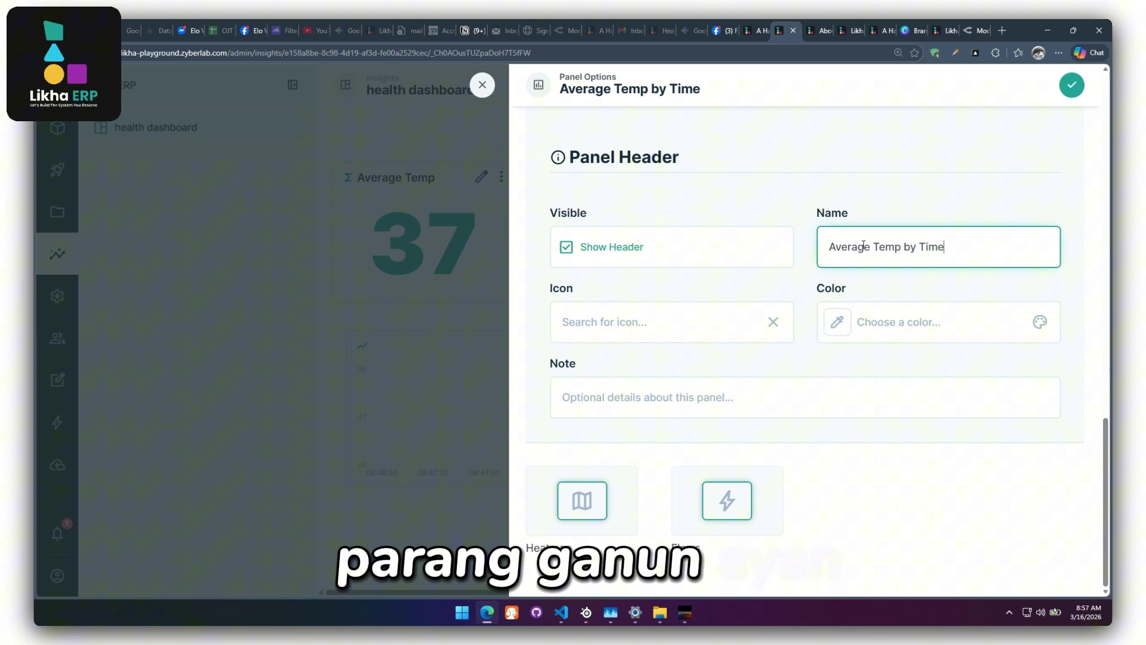
Save the 'Average Temp by Time' chart, reload the dashboard, and return to edit mode.
left_click(1072, 86)
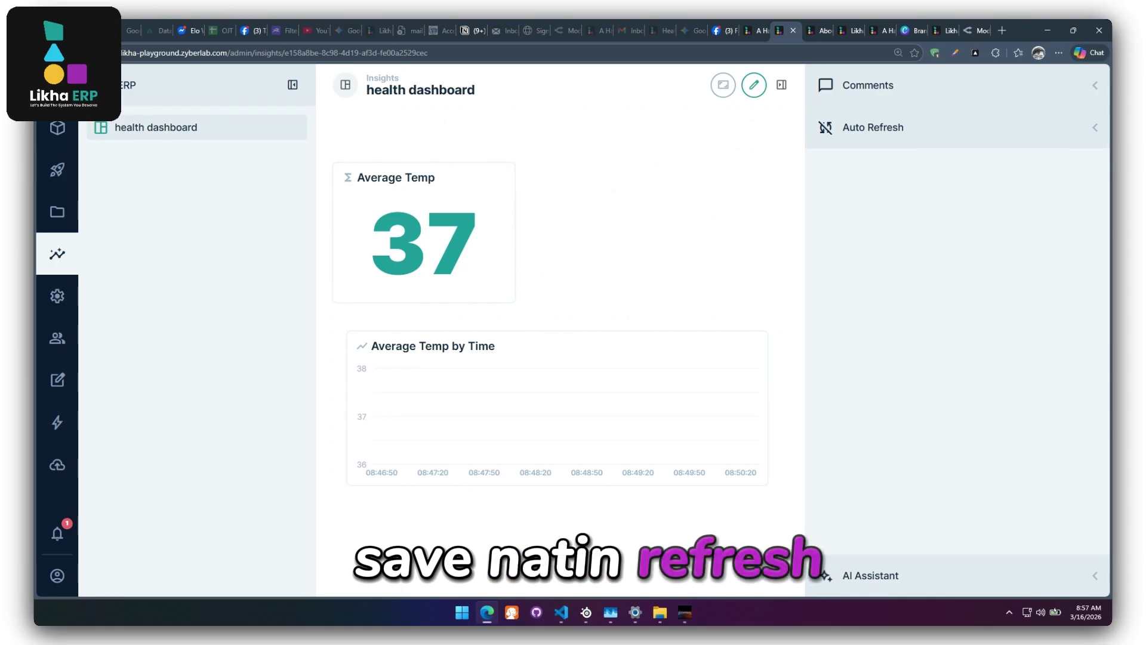
key("F5")
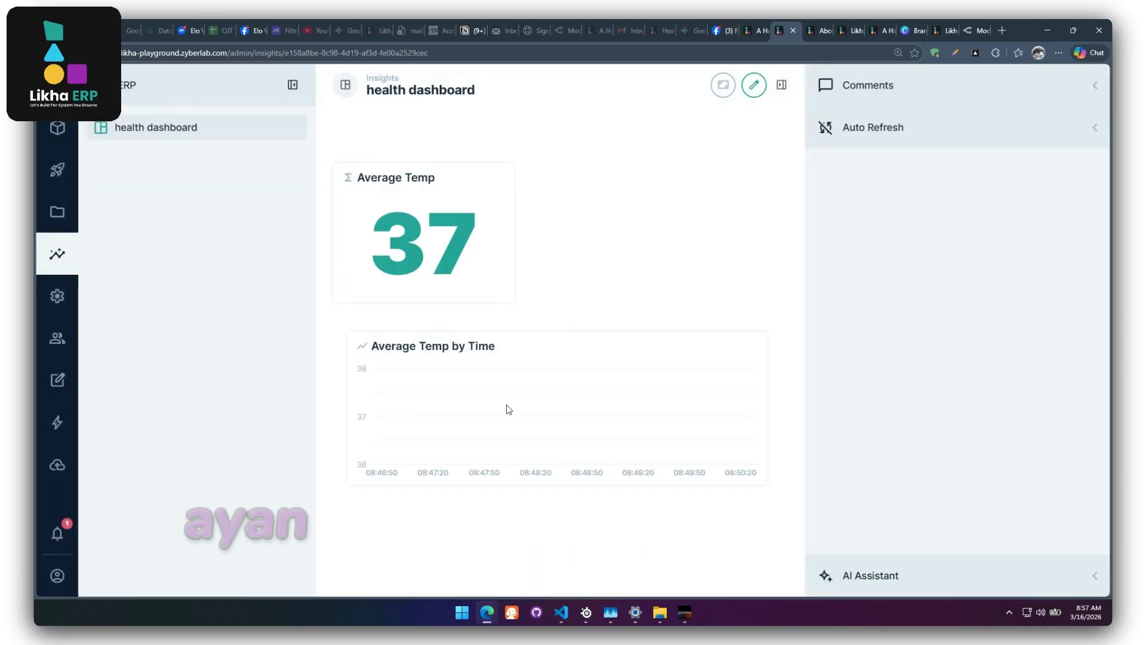
mouse_move(374, 385)
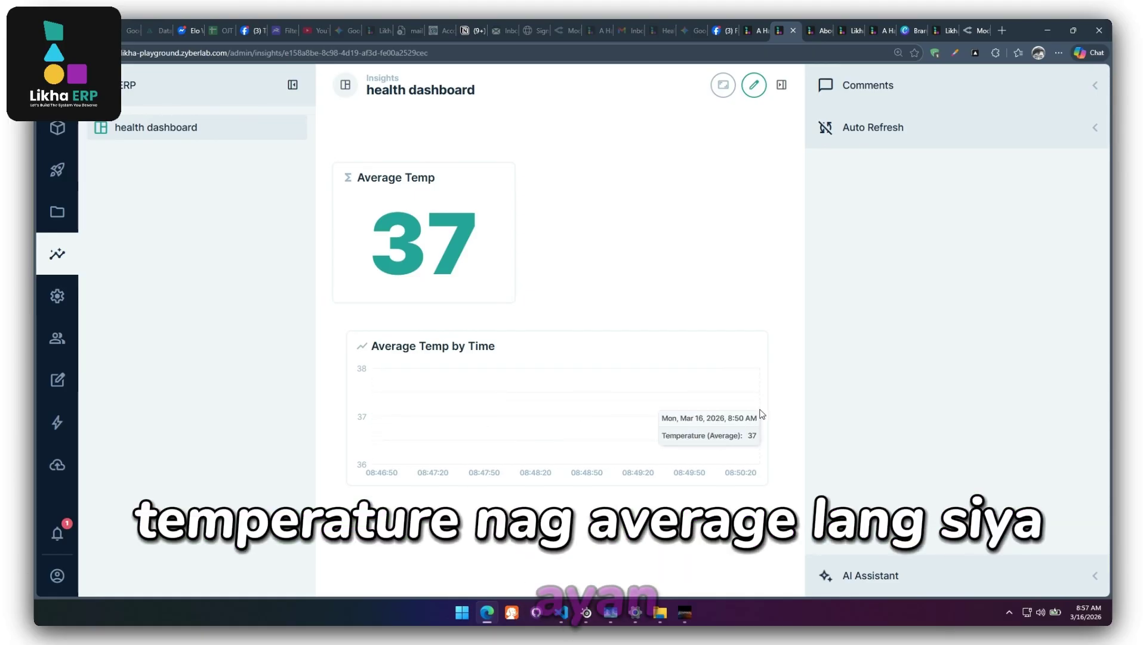
left_click(756, 87)
left_click(732, 342)
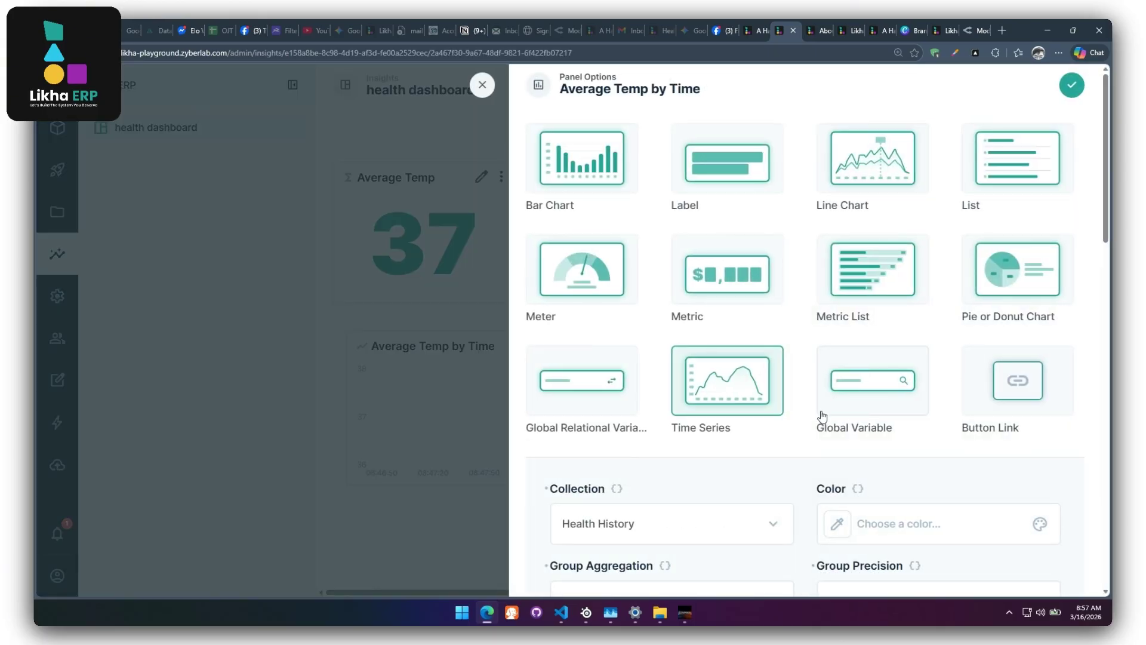
scroll(782, 440, "down", 8)
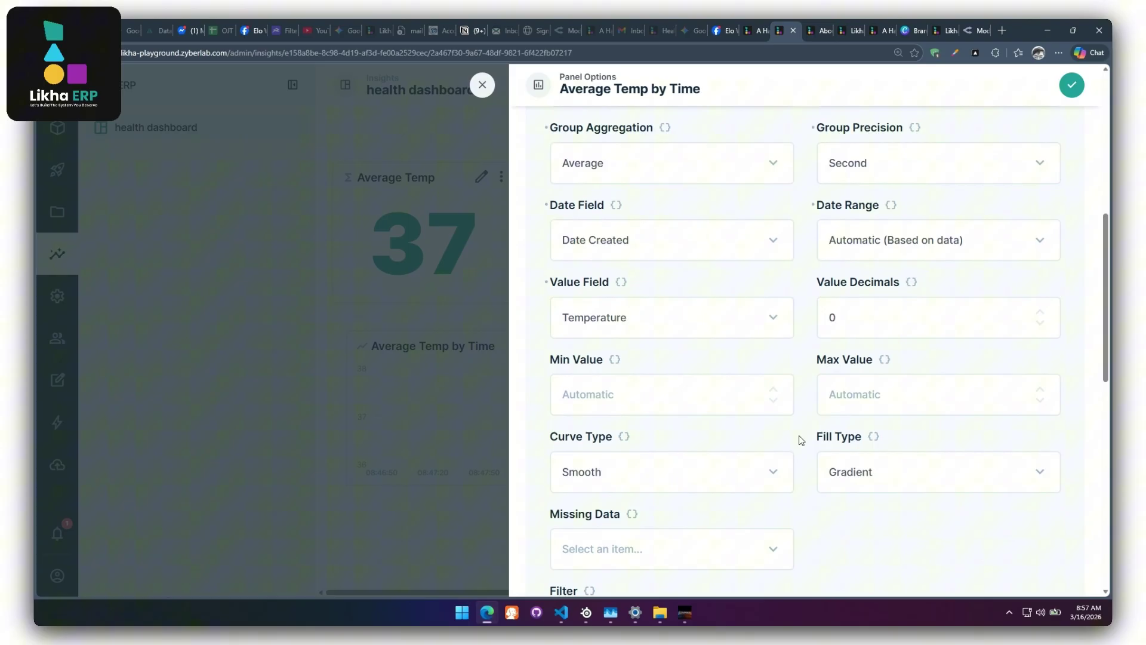
scroll(801, 440, "down", 2)
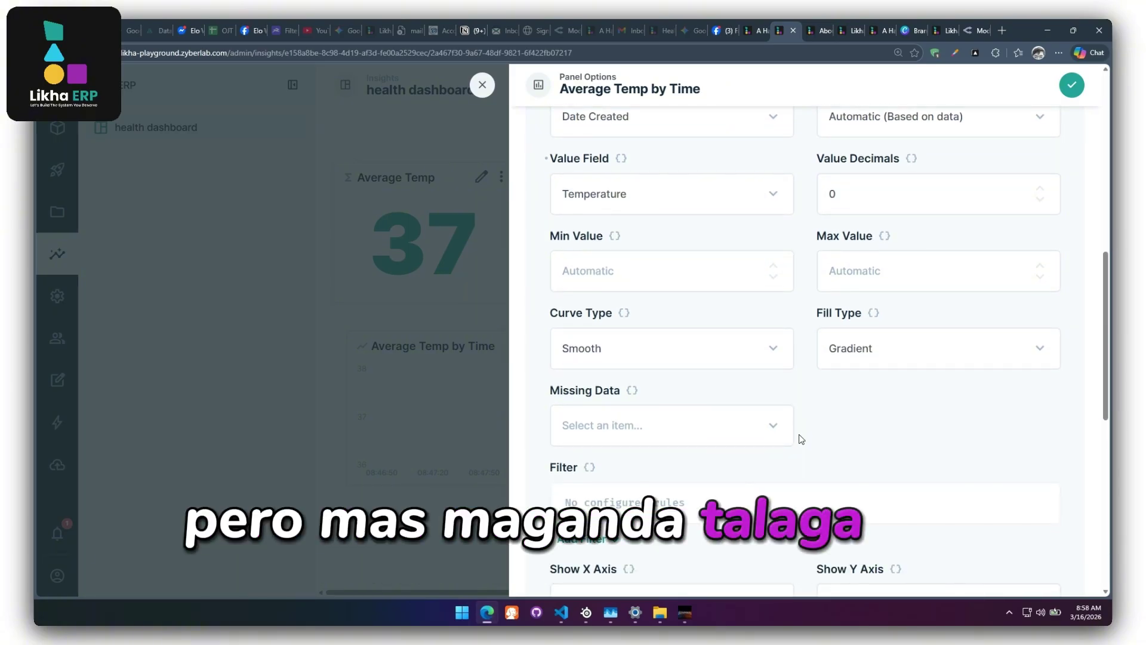
scroll(801, 440, "down", 1)
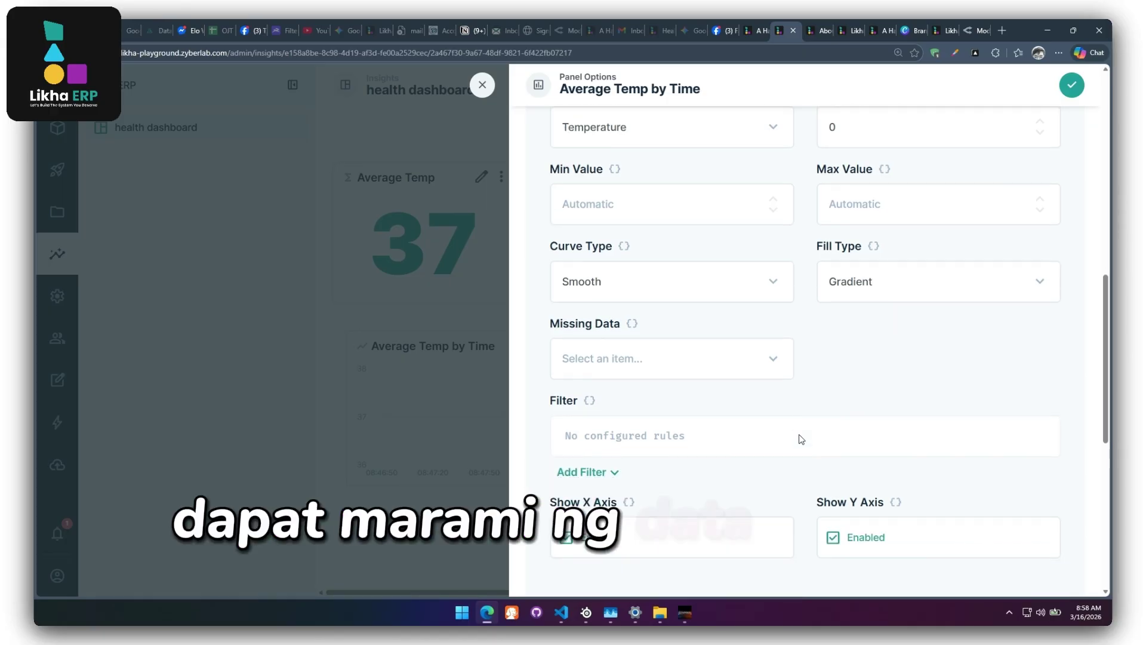
scroll(800, 438, "down", 3)
scroll(847, 396, "up", 4)
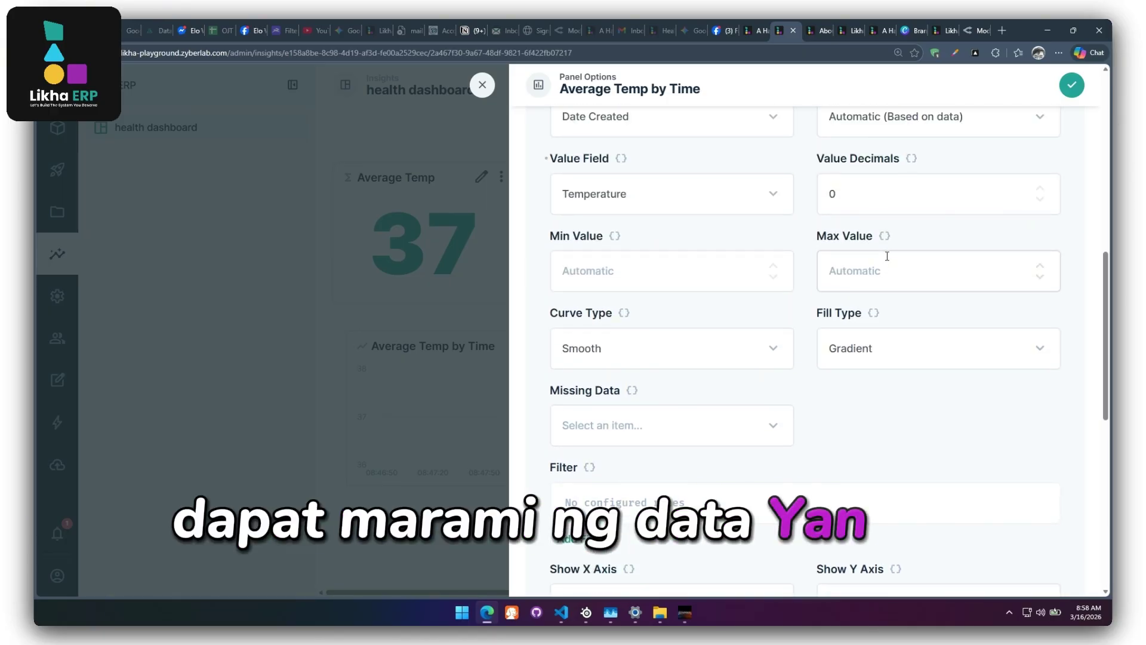
left_click(873, 358)
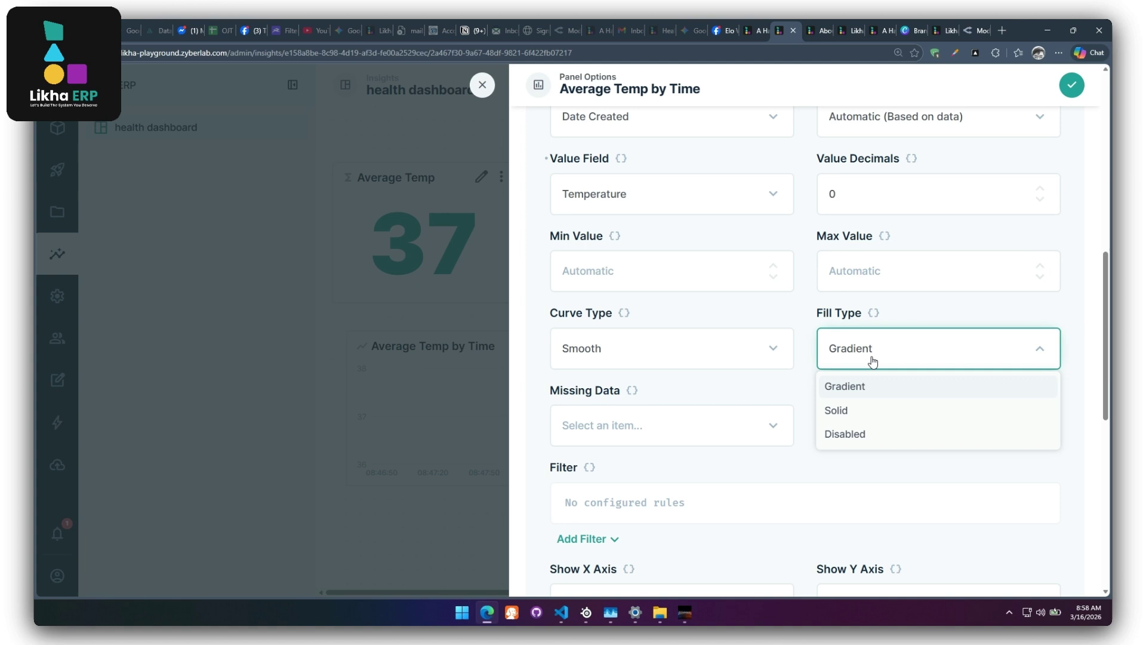
left_click(1082, 88)
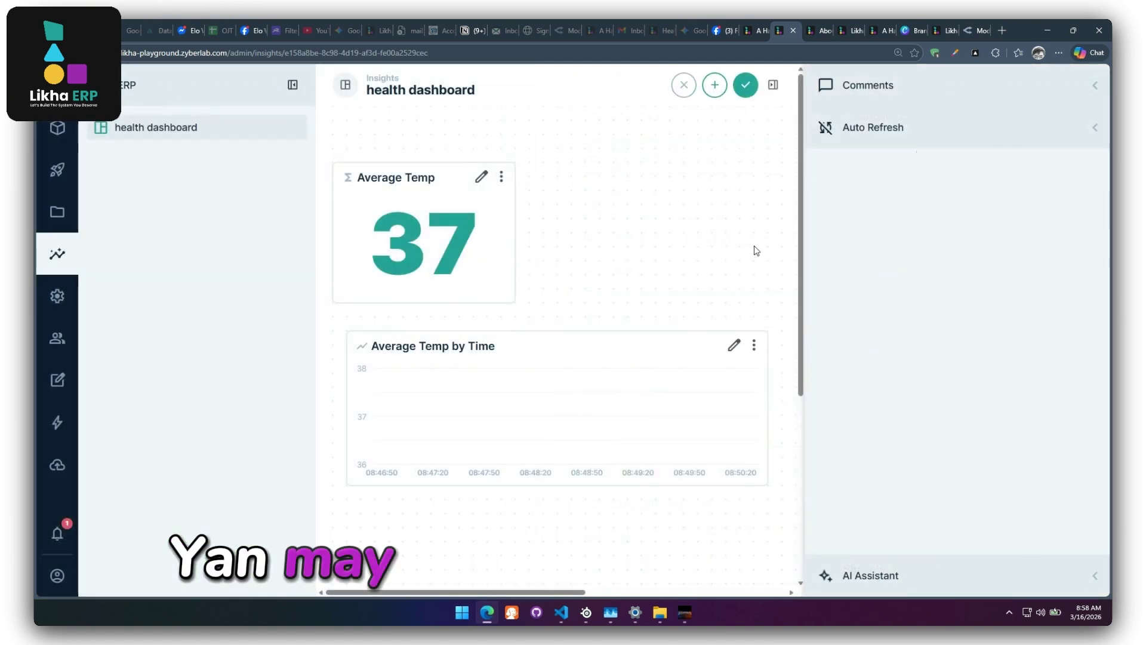
Save the dashboard layout and switch to the Likha ERP workshop page.
left_click(746, 85)
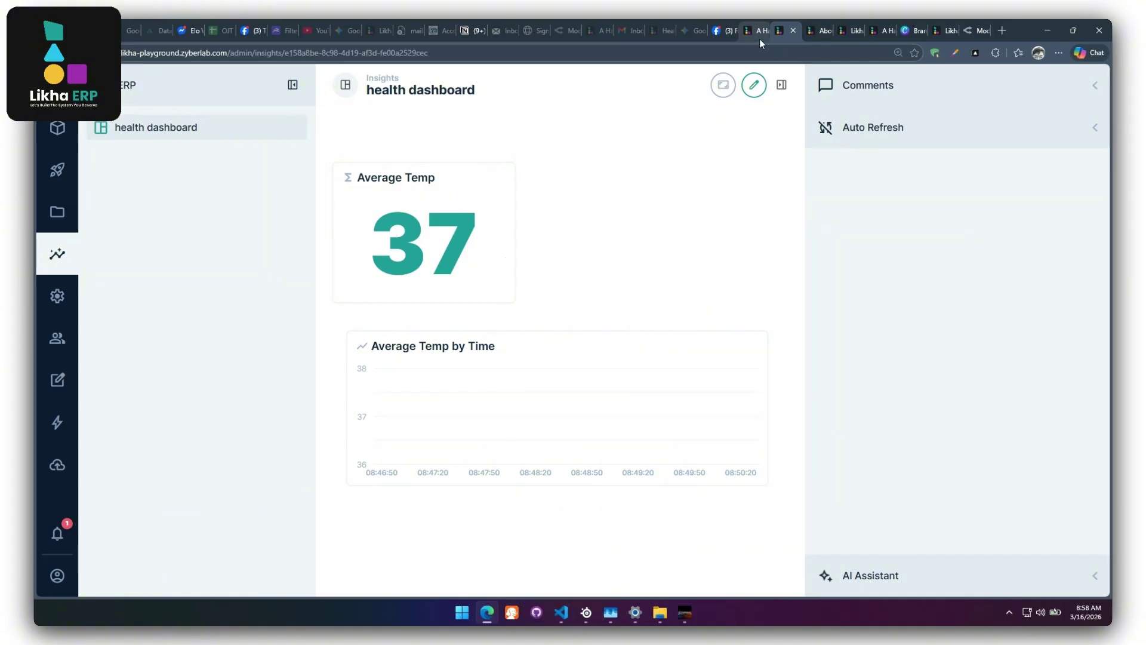
mouse_move(759, 39)
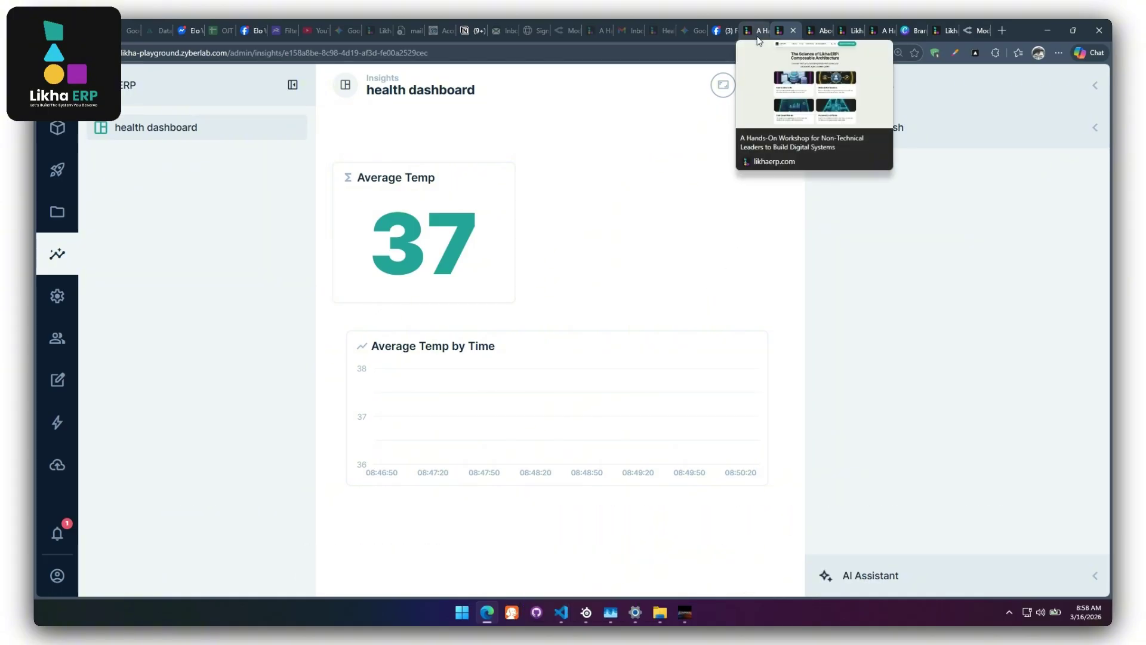
left_click(758, 31)
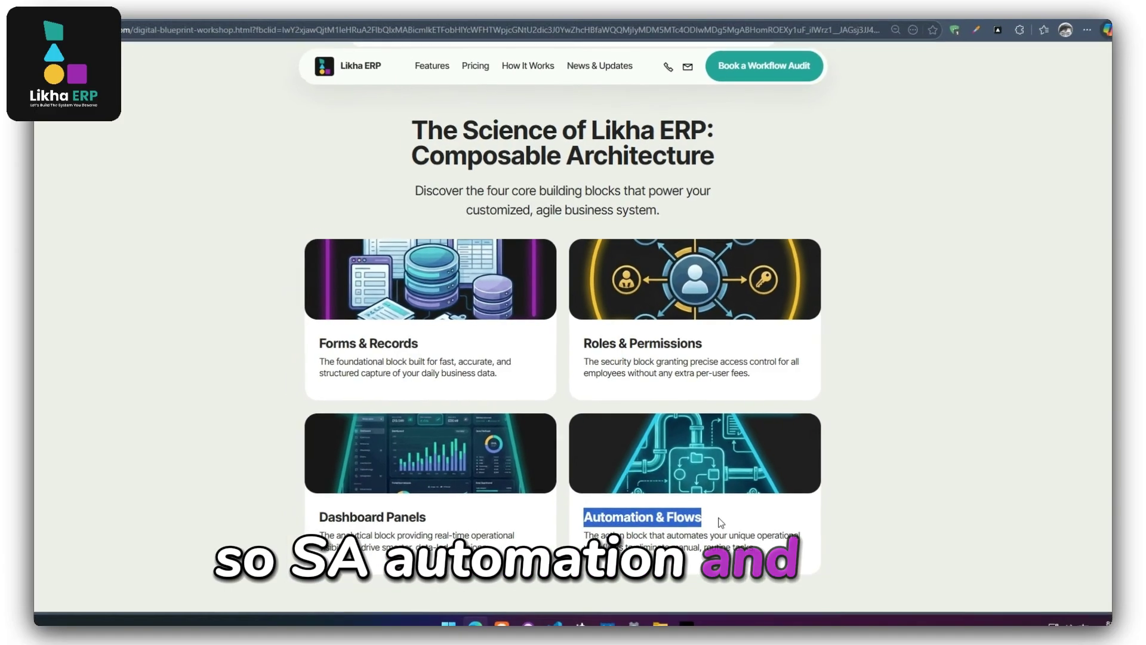
left_click(782, 31)
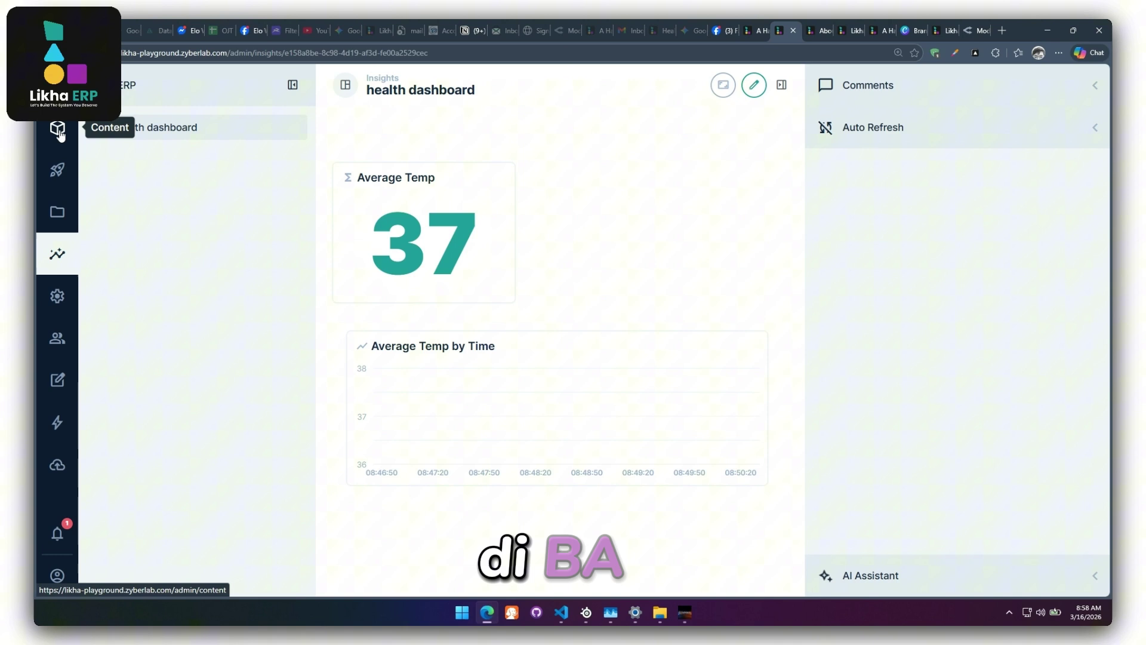
Create a new flow in Settings > Flows named 'Notify Admin High Temp'.
left_click(56, 295)
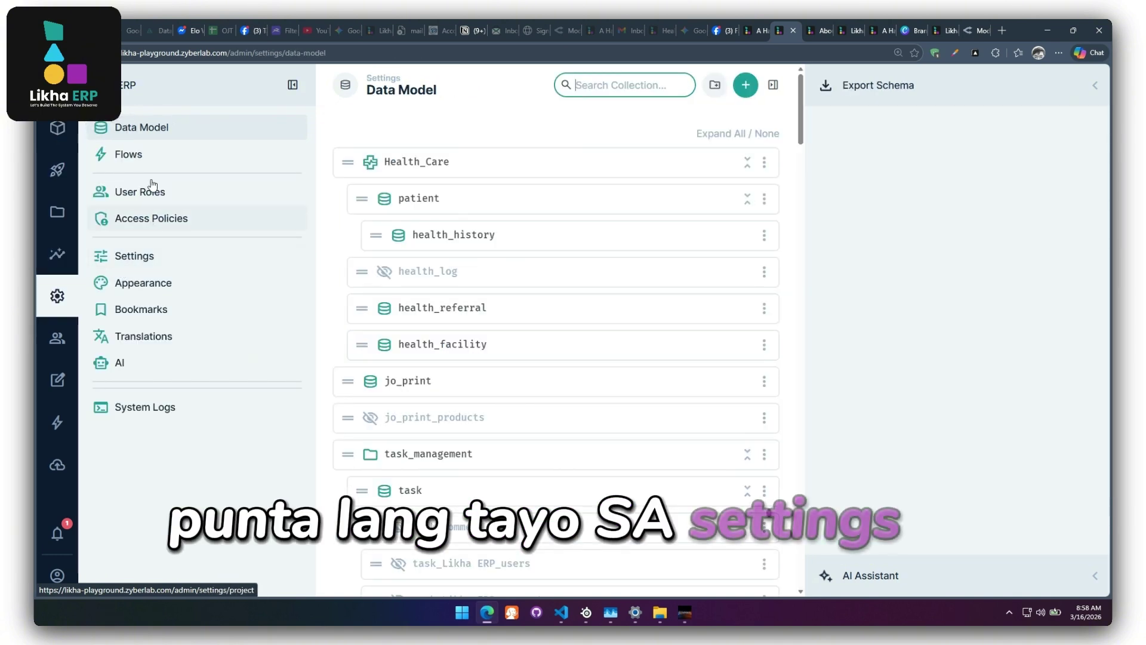
left_click(155, 159)
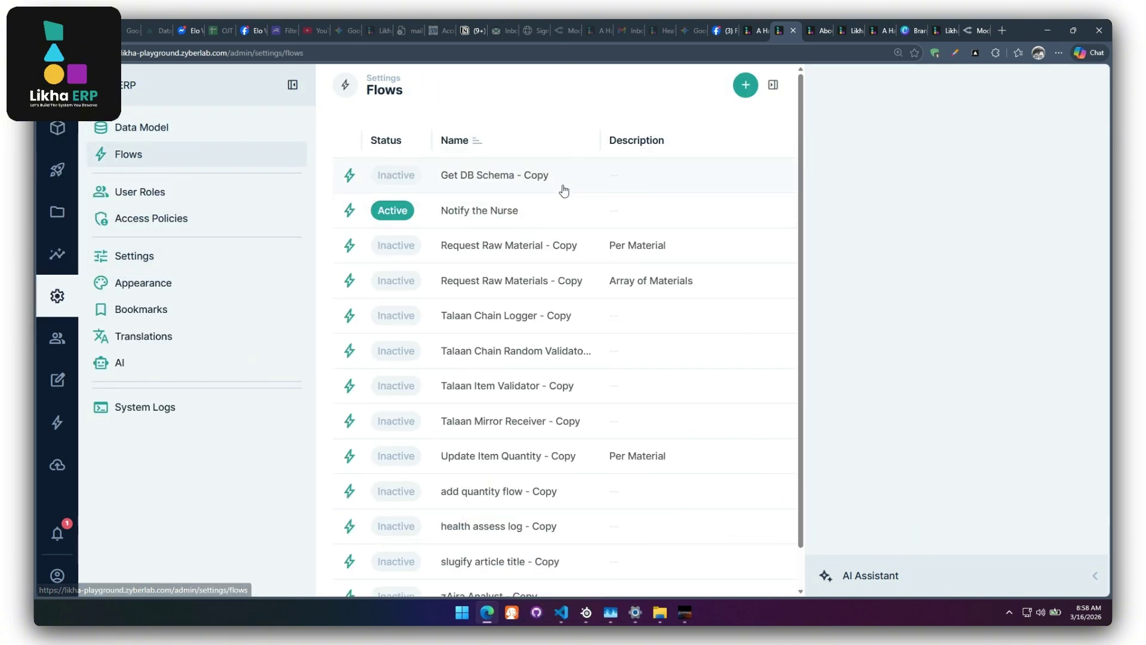
left_click(746, 85)
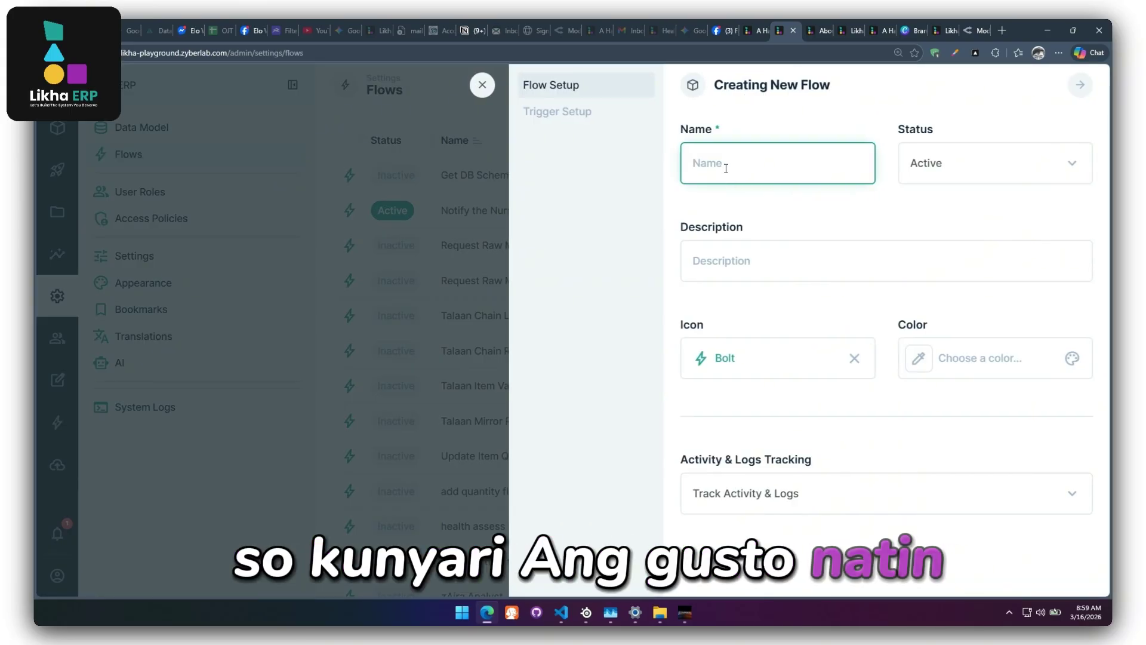
type("Notify Admi")
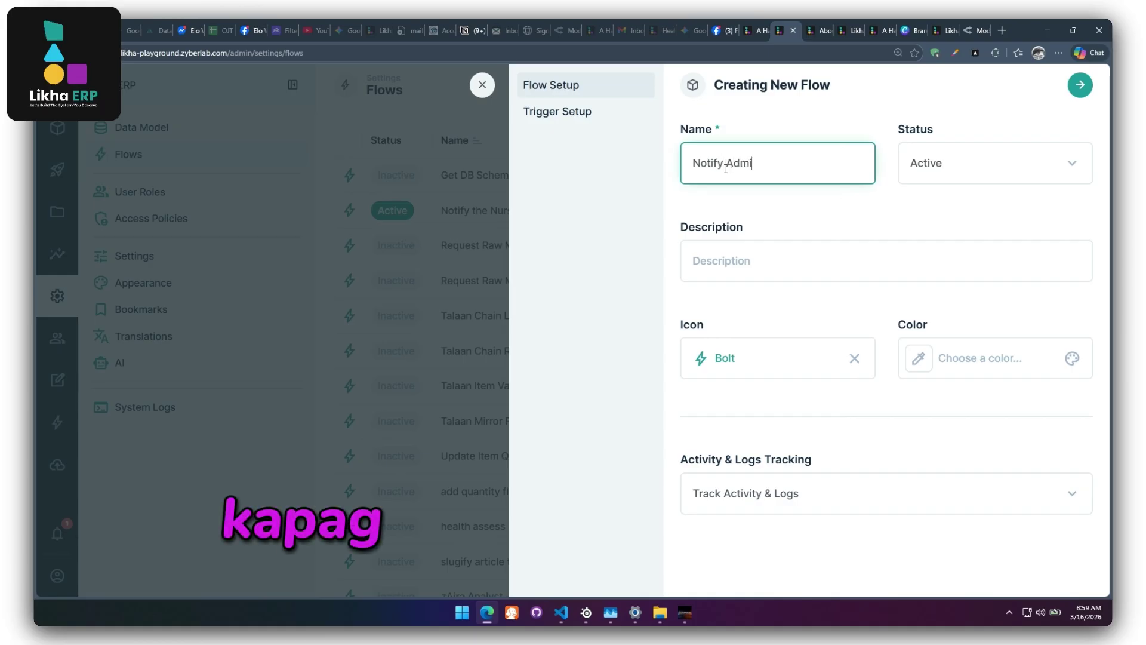
type("n High Temp")
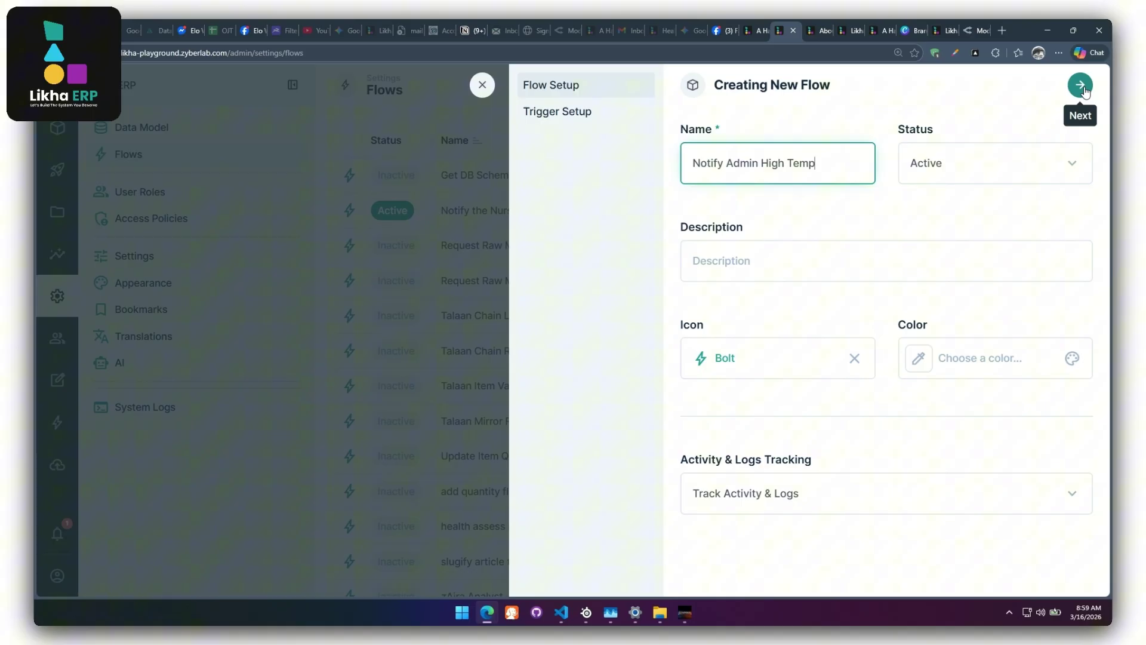
Give the flow a non-blocking Event Hook trigger on health_history create and update events.
left_click(1082, 87)
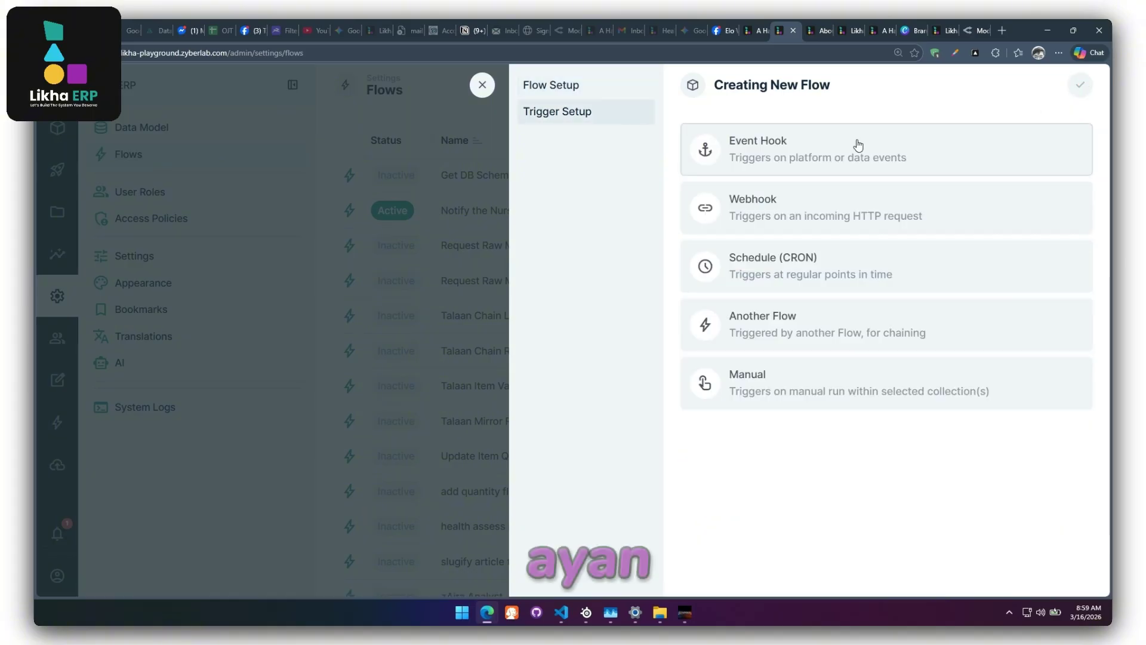
left_click(777, 160)
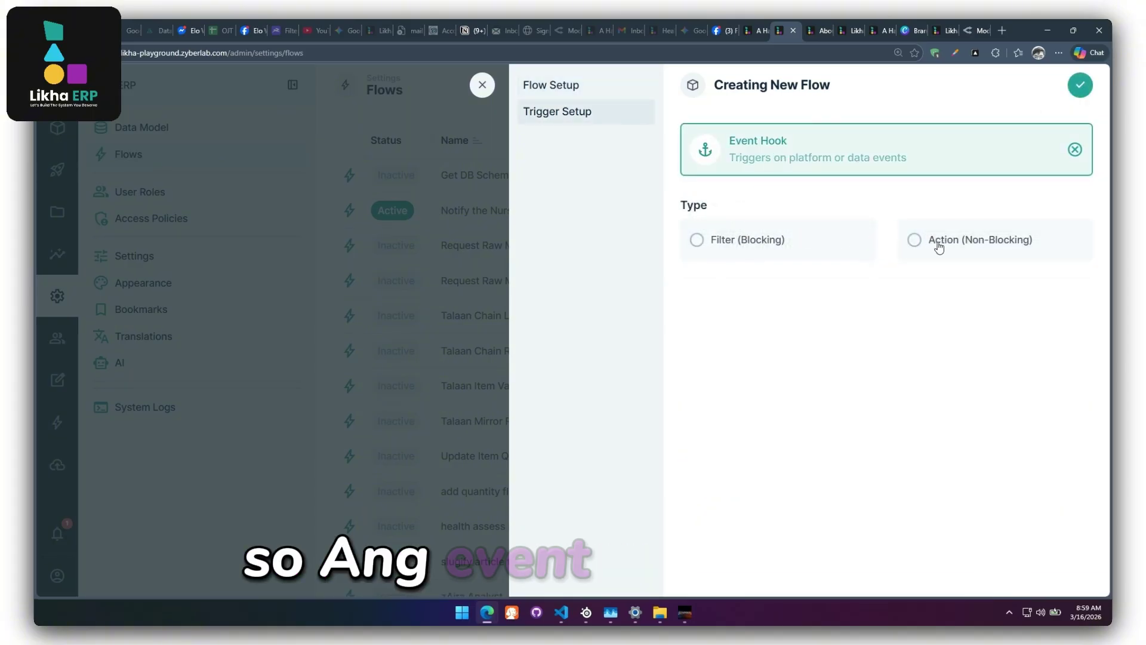
left_click(939, 246)
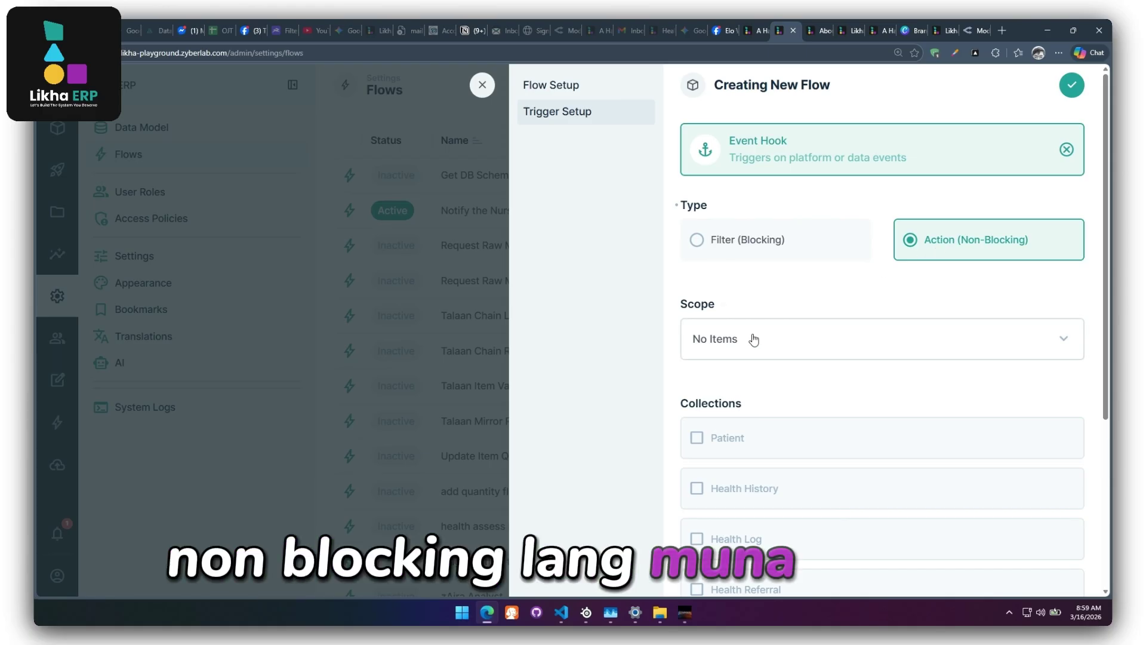
left_click(754, 338)
left_click(720, 414)
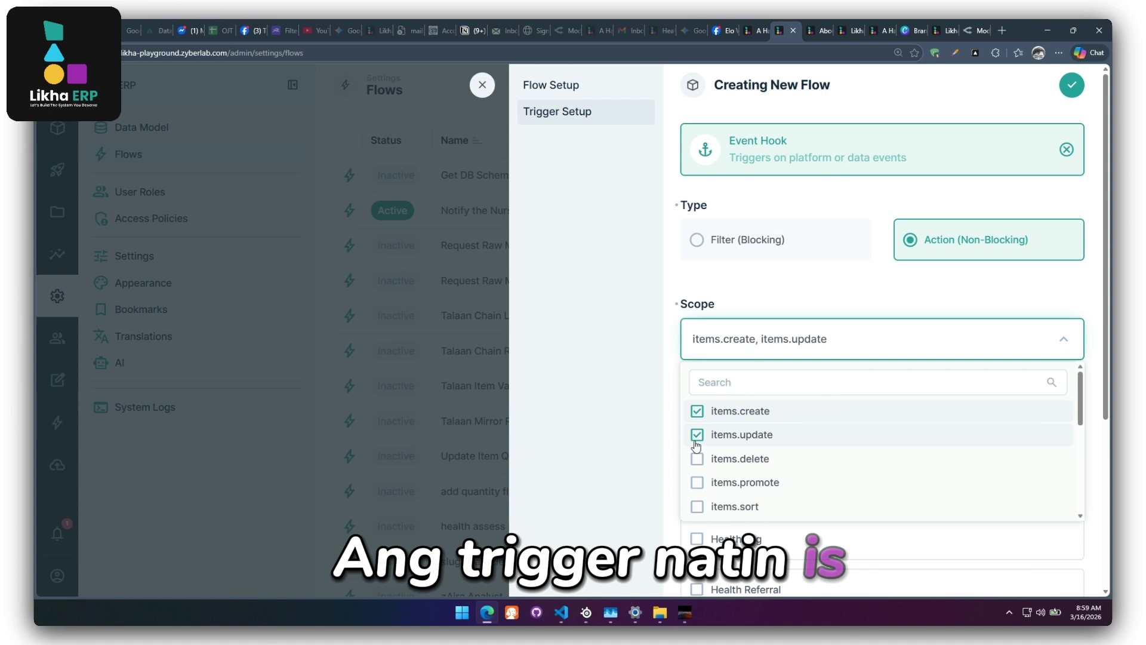
left_click(636, 439)
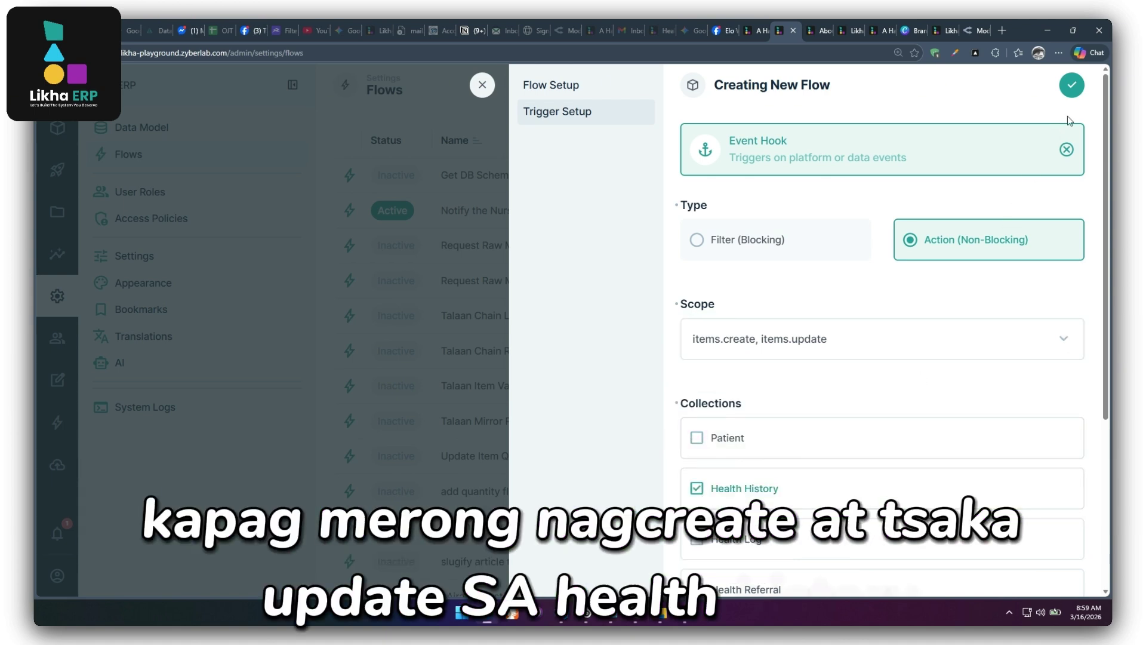
left_click(1073, 94)
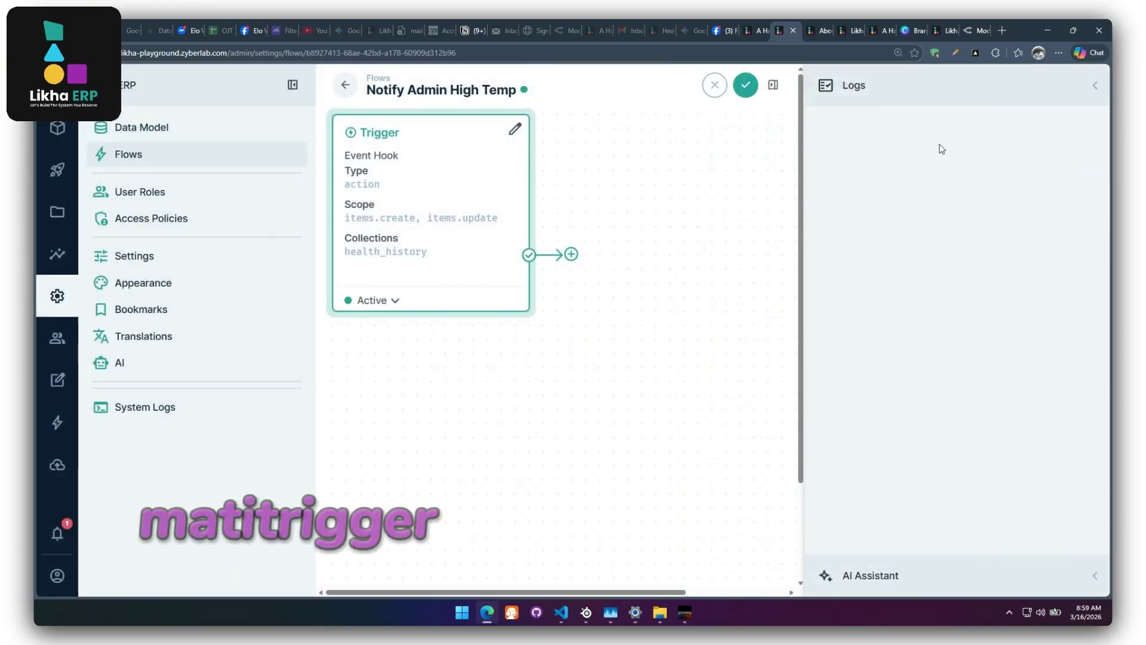
Add a Condition operation after the trigger and start its rule with a payload key.
left_click(572, 255)
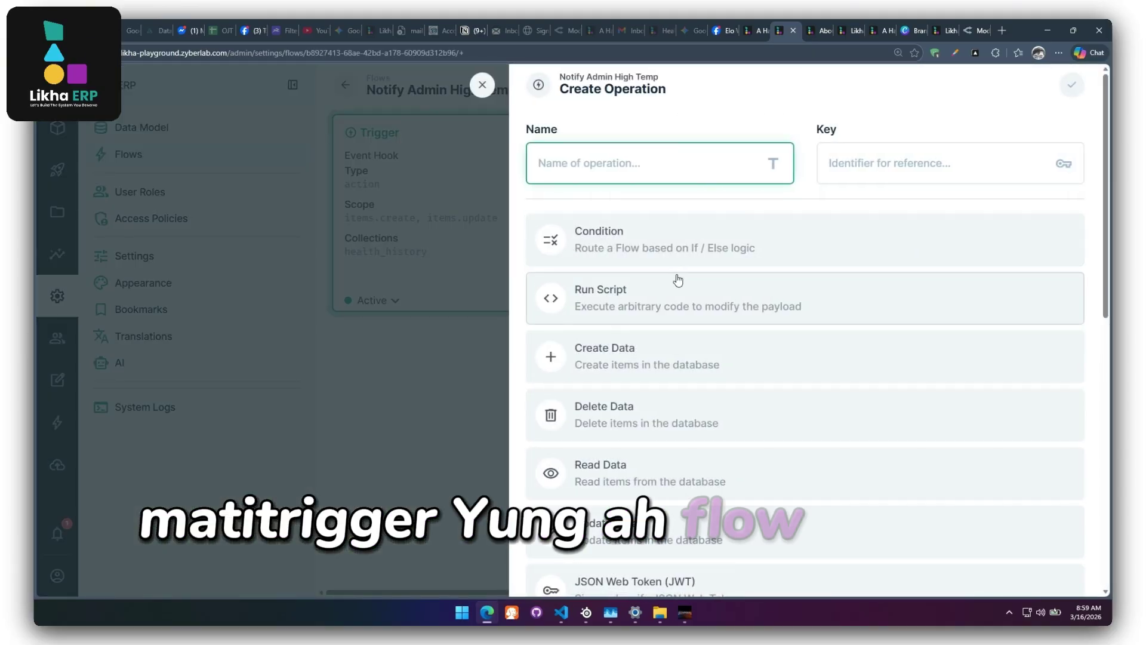
left_click(638, 247)
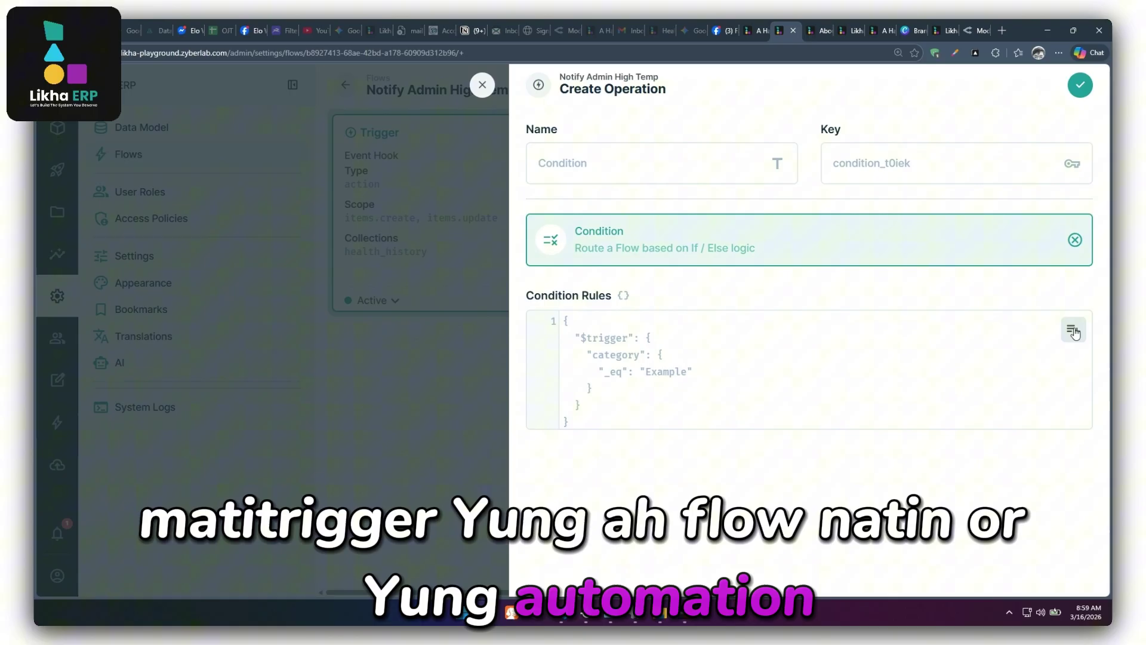
left_click(1062, 333)
double_click(645, 354)
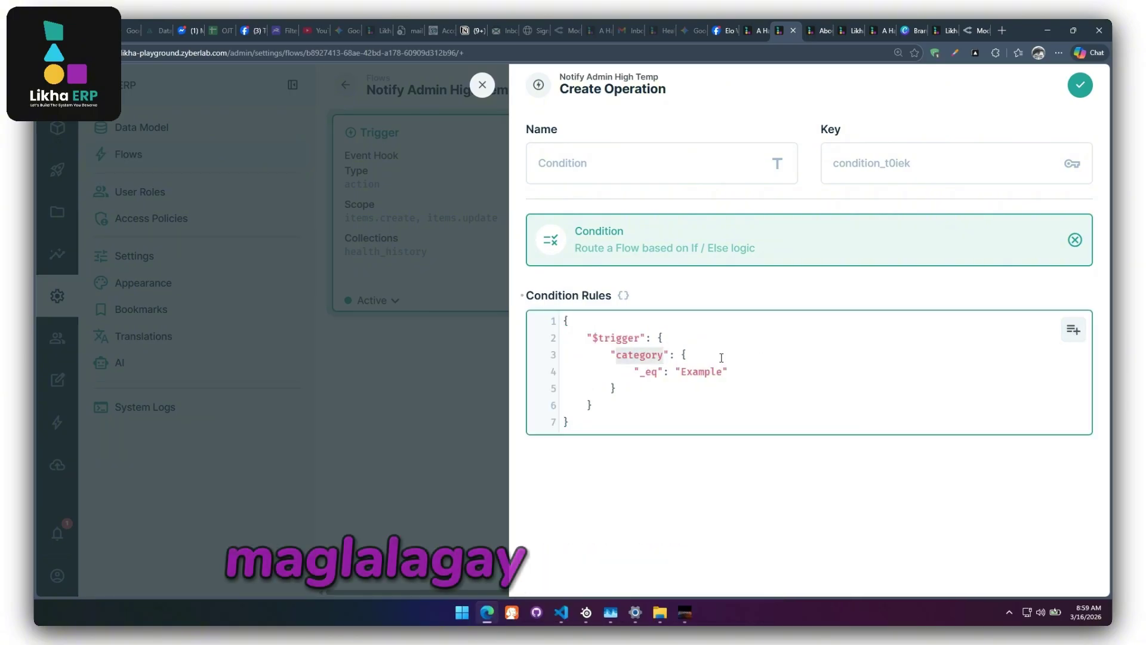
type("payload")
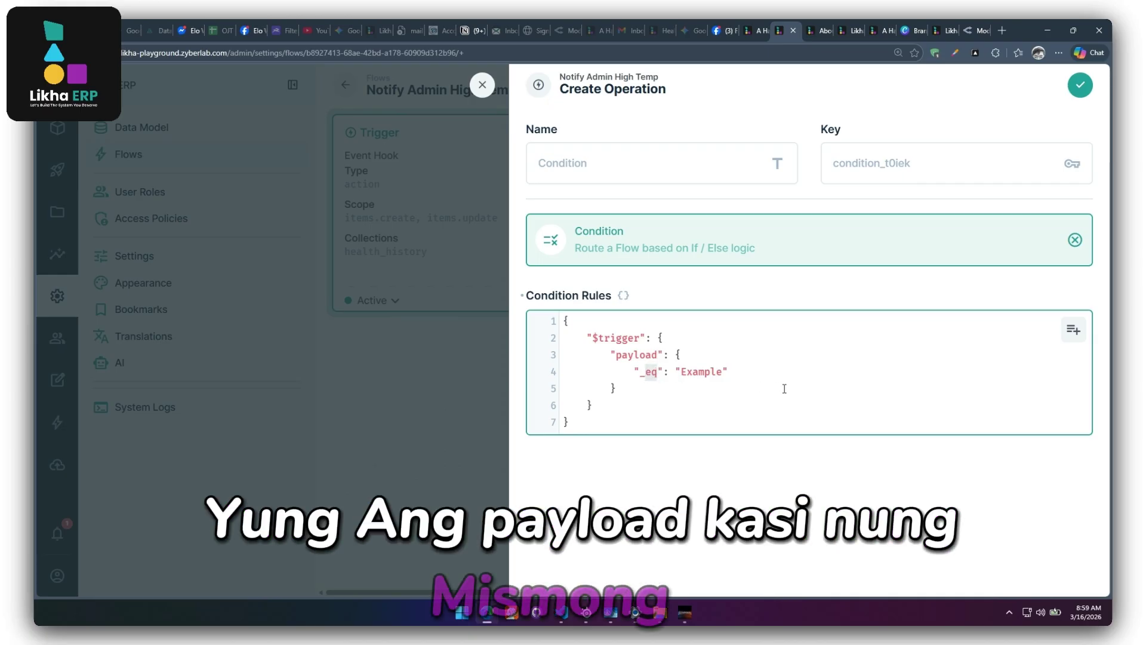
type("gt")
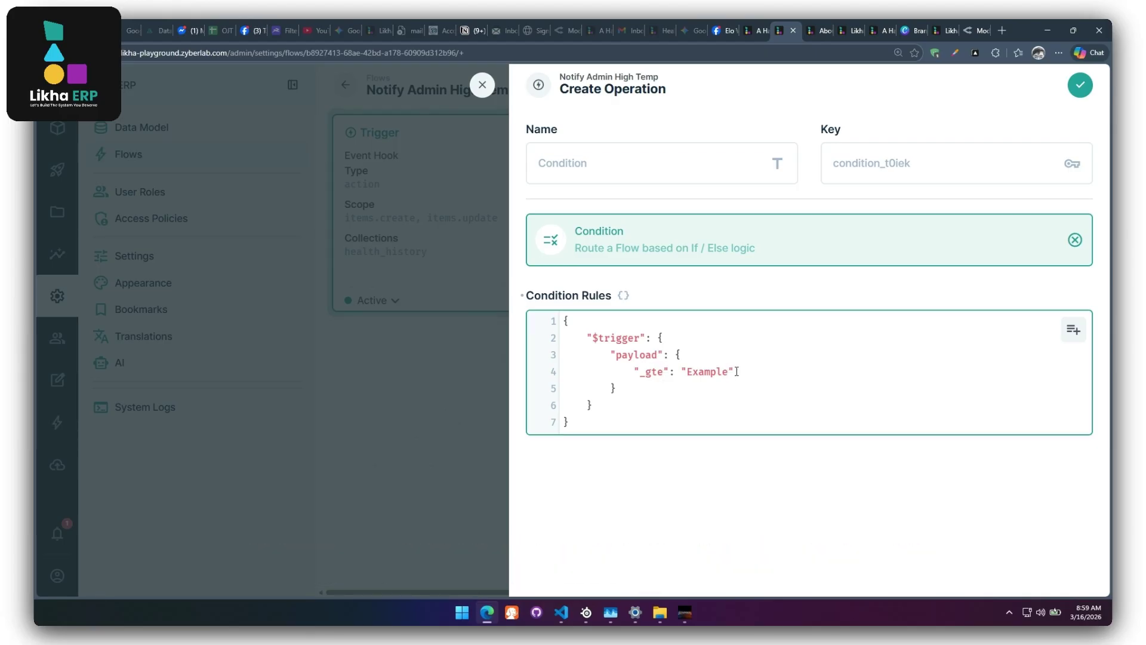
left_click_drag(703, 373, 687, 372)
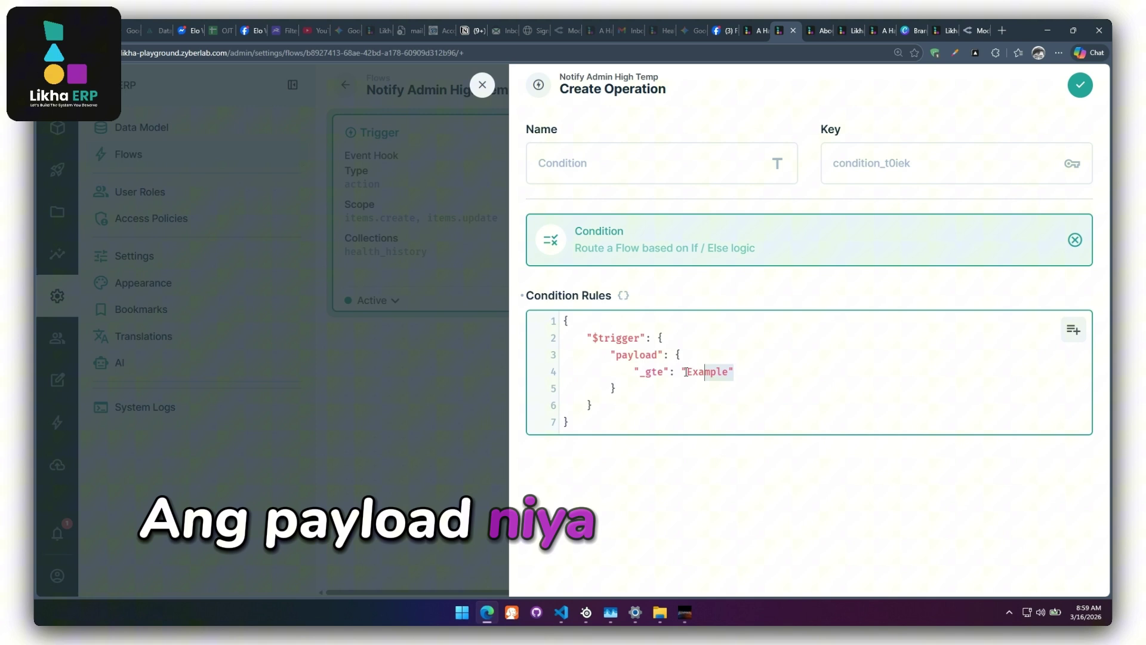
Edit the condition rule to check payload temperature _gte 37.5.
double_click(655, 371)
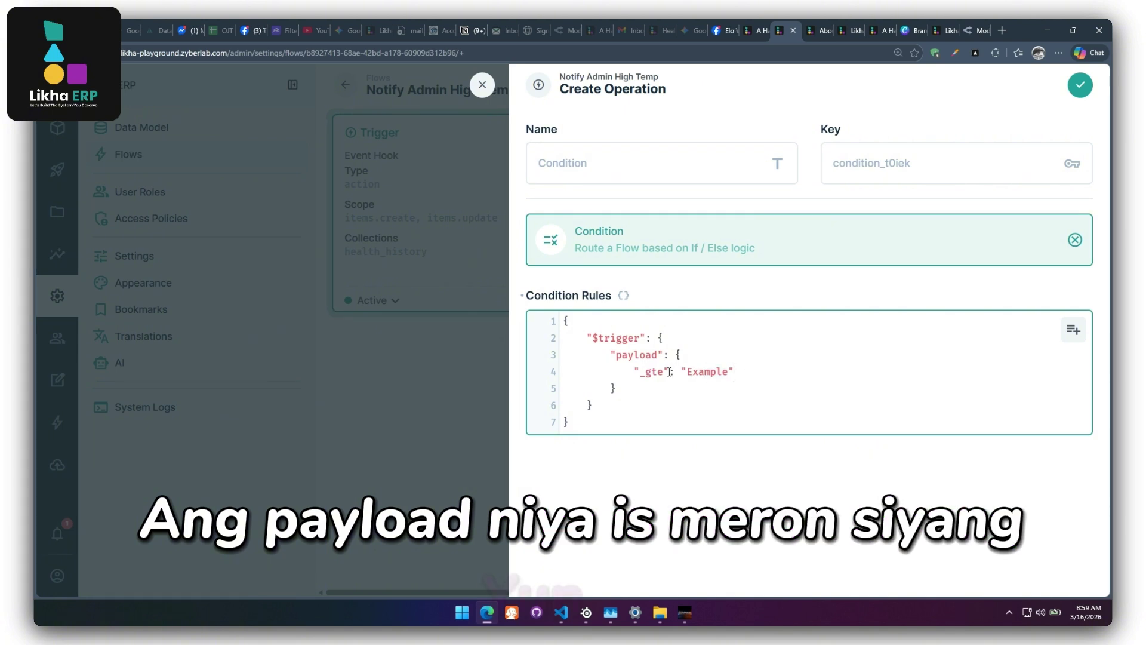
type("te")
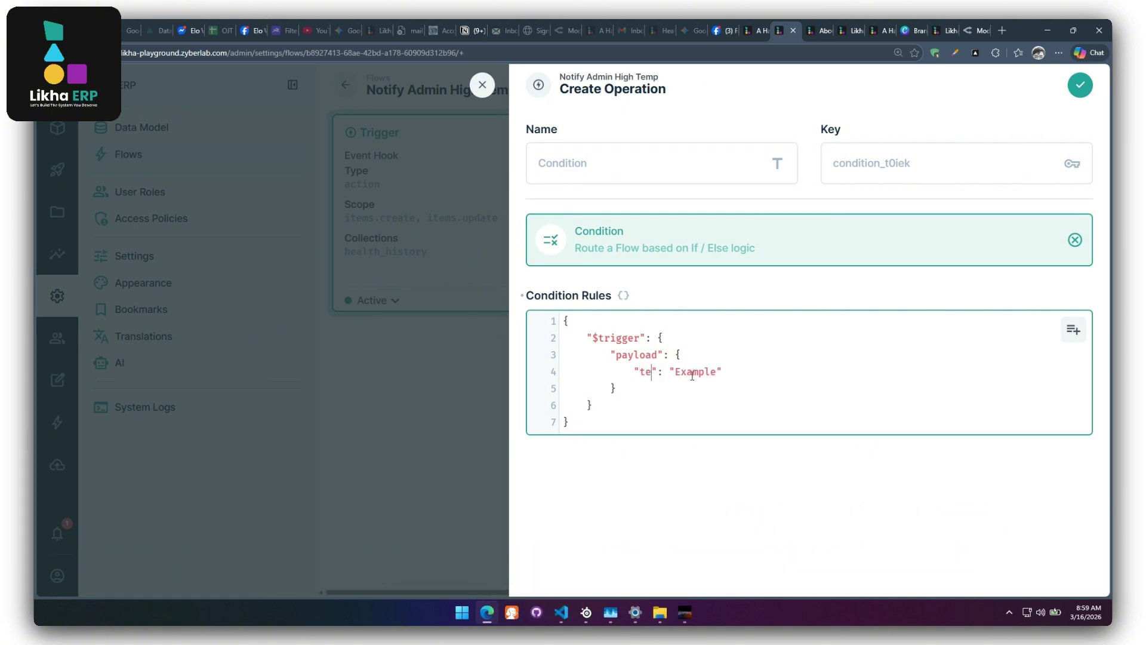
type("mperatur")
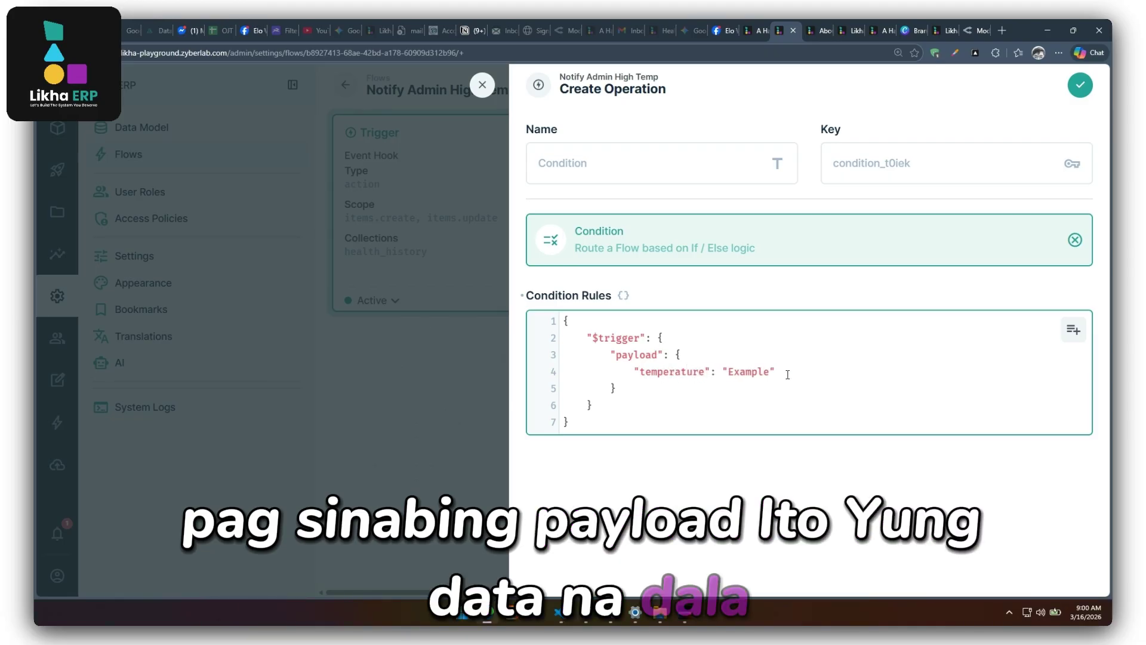
left_click_drag(787, 375, 724, 372)
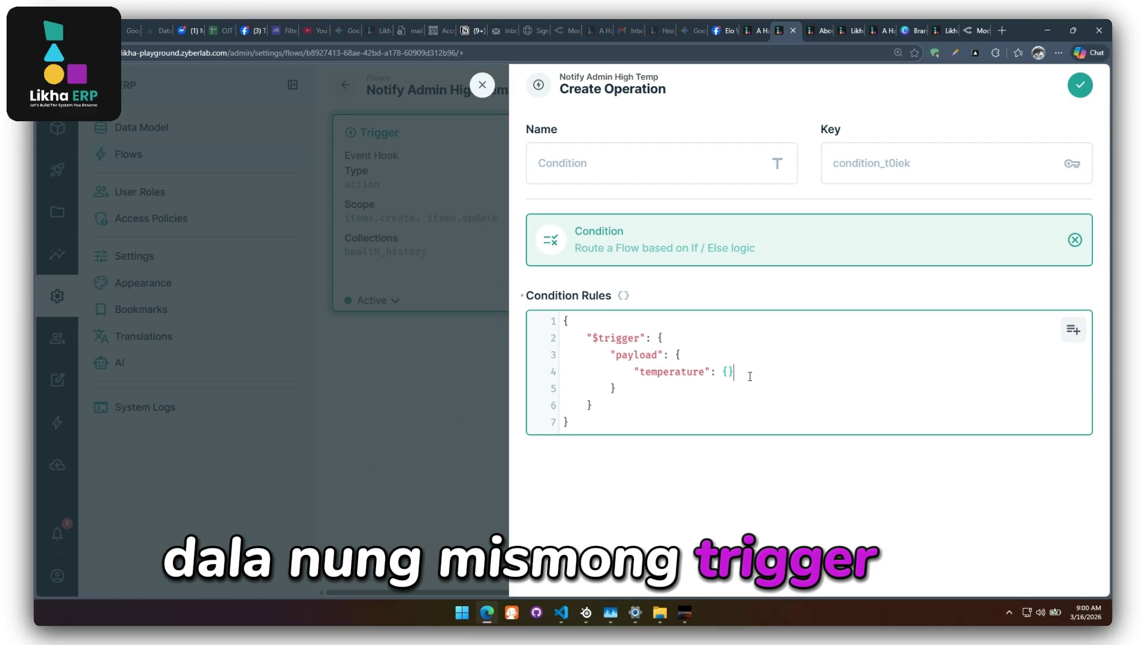
key("Return")
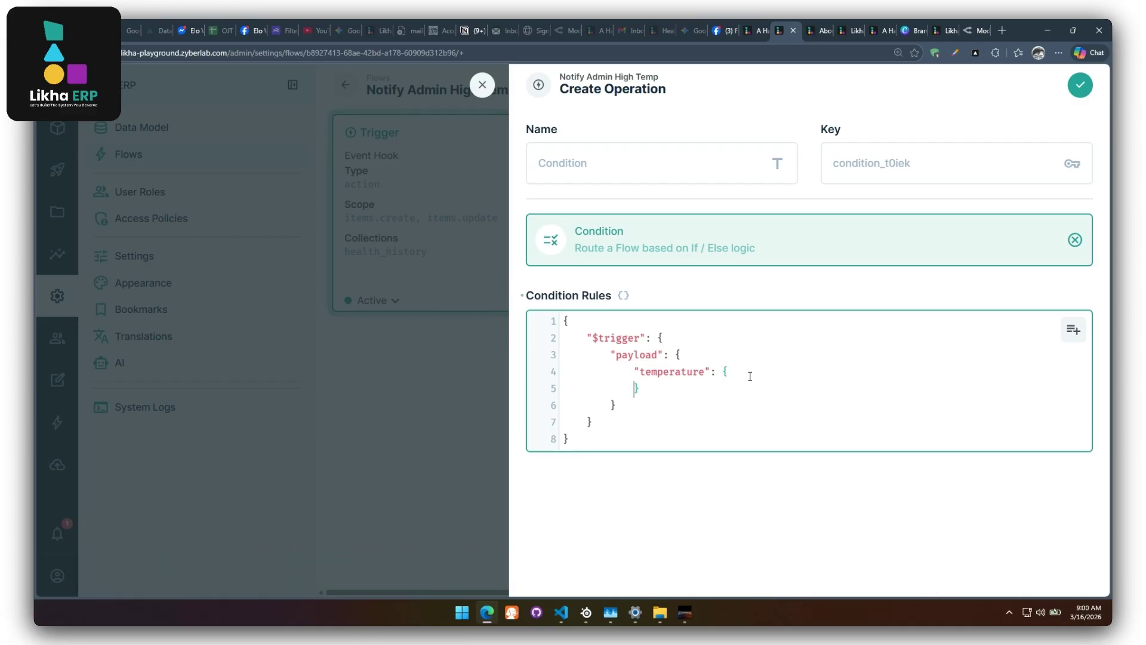
type("\"\"")
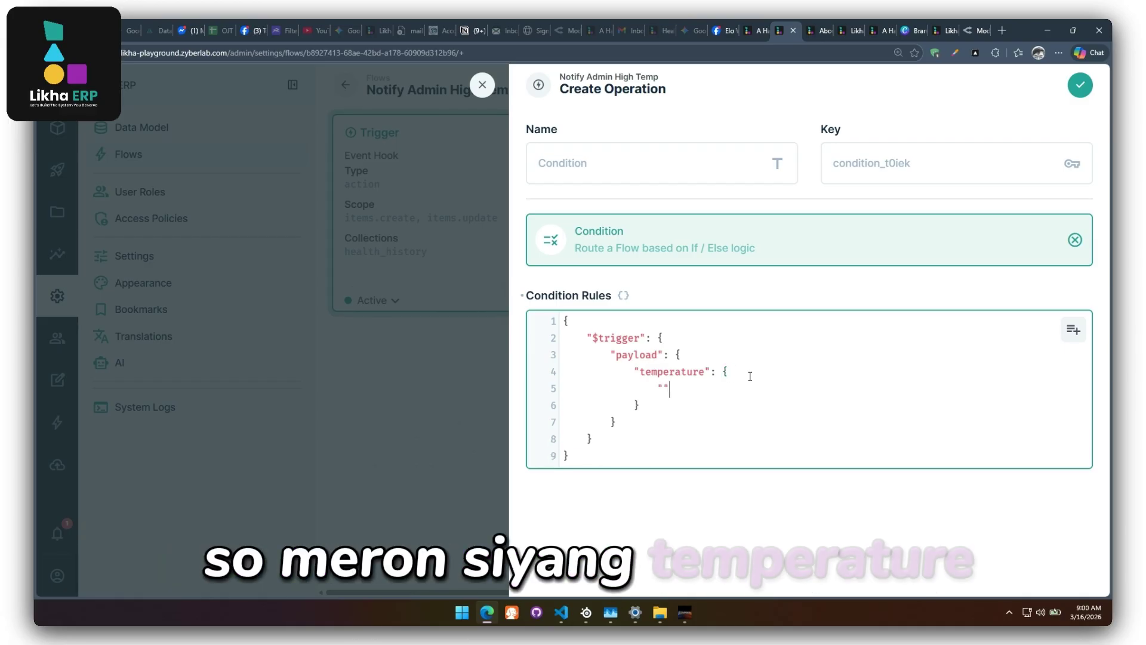
type("_")
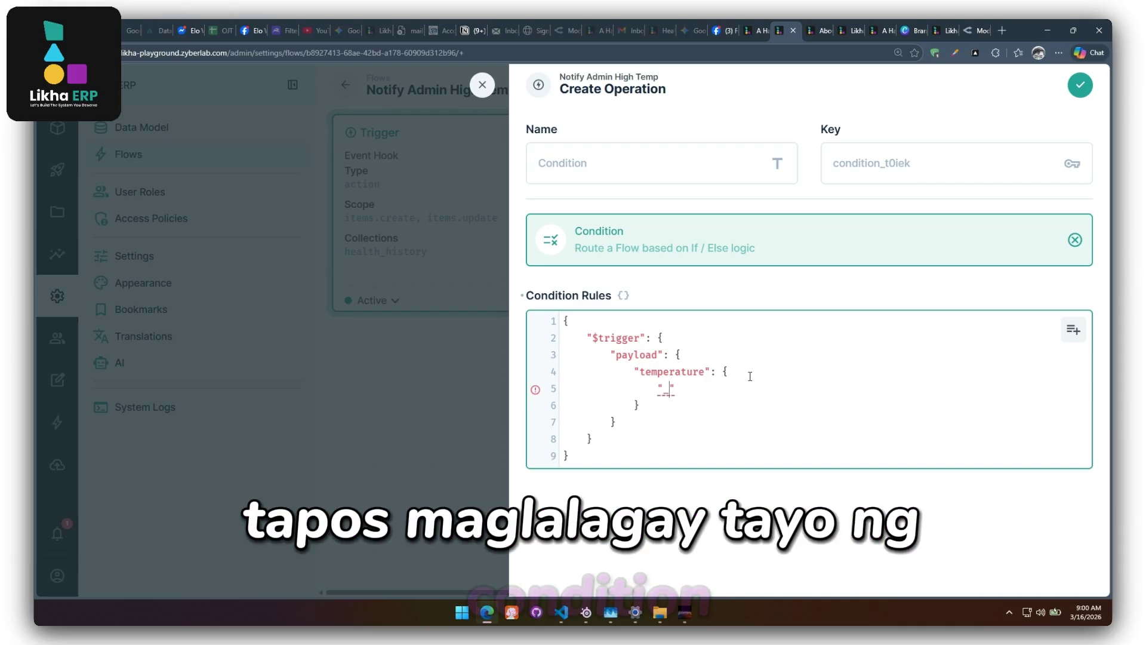
type("gt")
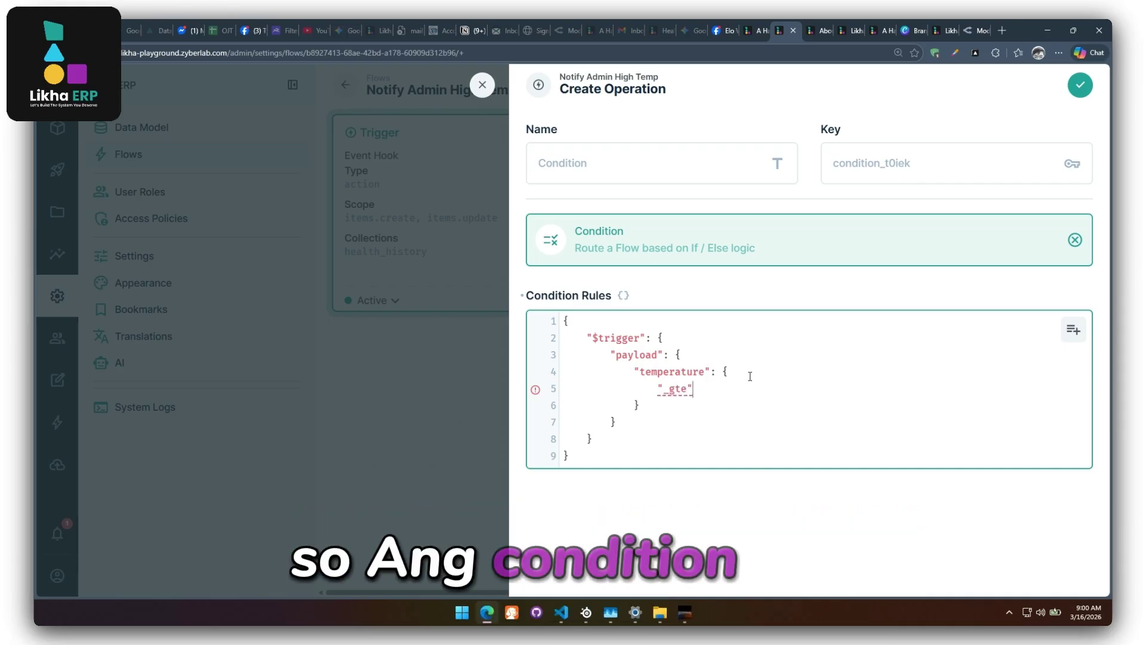
type("e")
key("Right")
type(":")
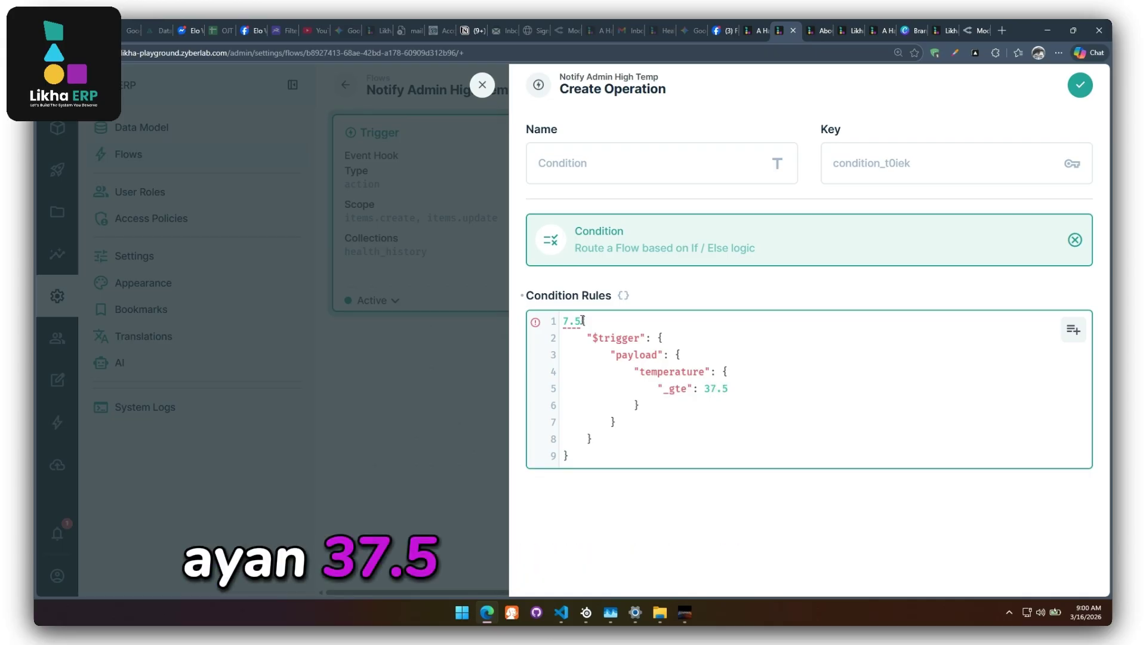
key("BackSpace")
key("BackSpace")
key("BackSpace")
type("{")
left_click(775, 390)
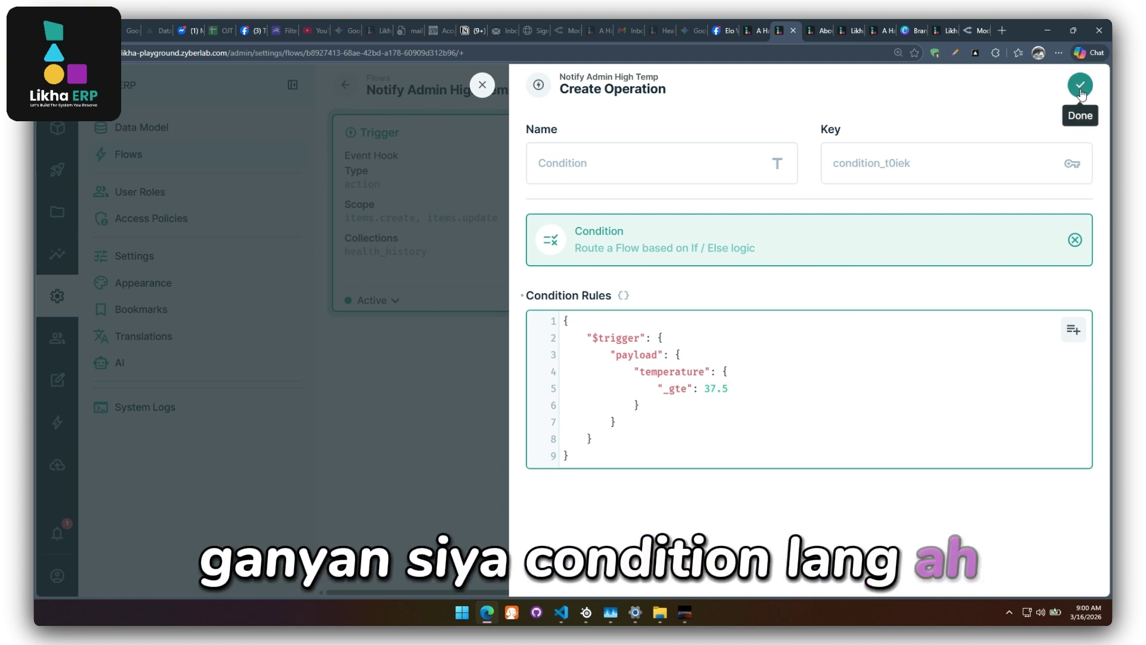
Confirm the condition, save the flow, and move Condition below the Trigger.
left_click(1081, 88)
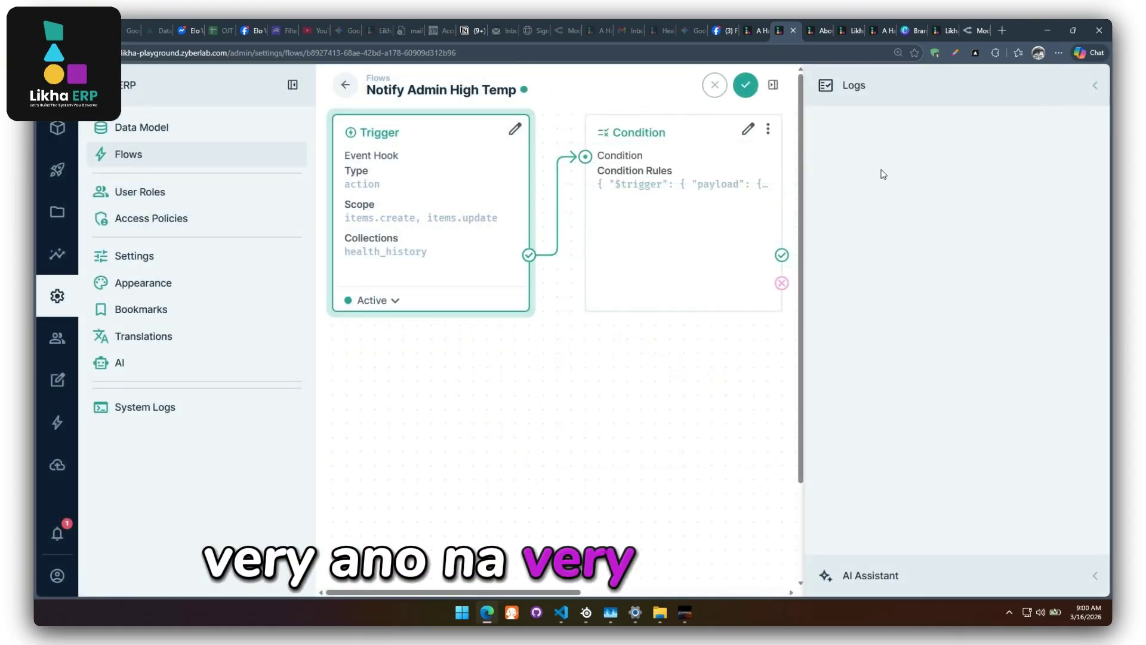
left_click(746, 85)
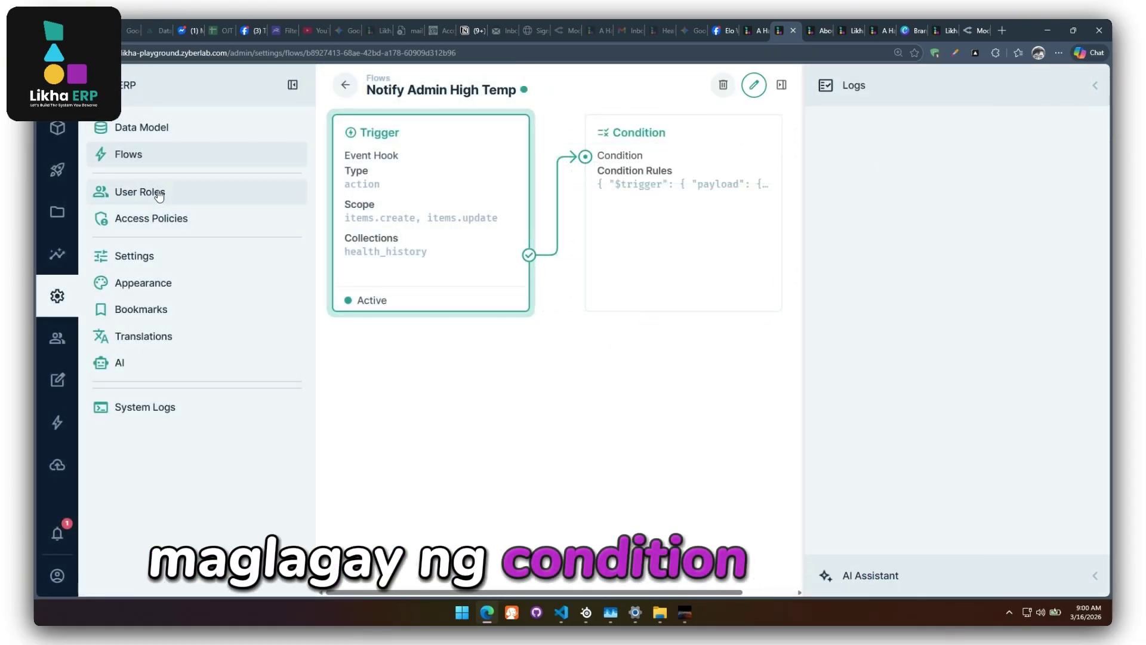
left_click(753, 85)
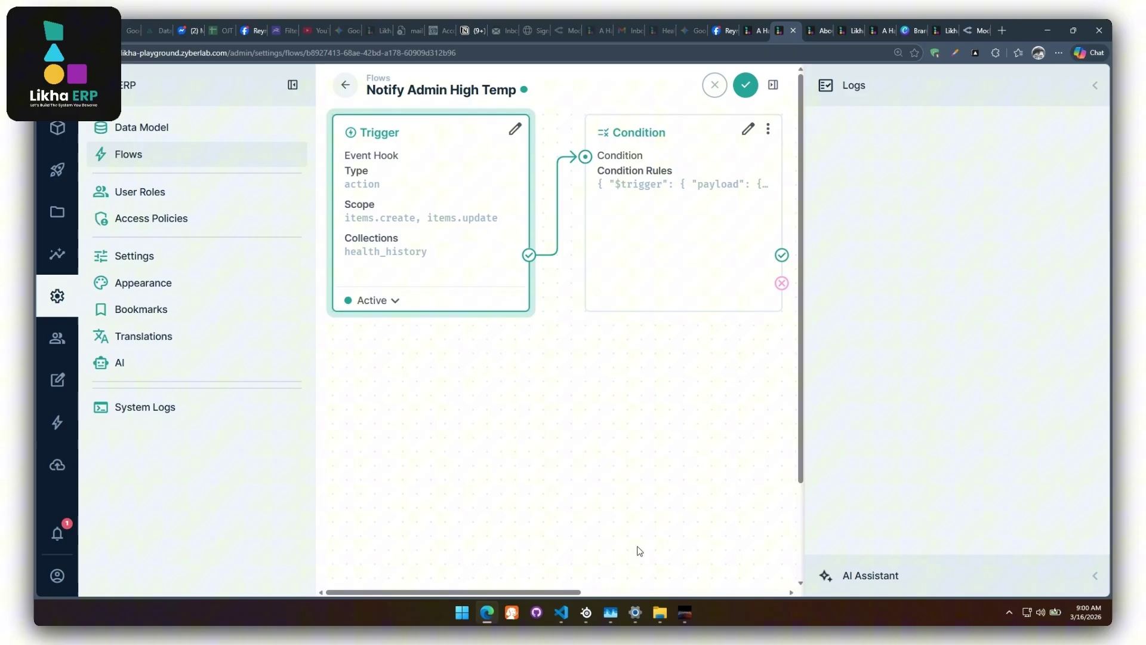
left_click_drag(701, 139, 480, 359)
key("ctrl+minus")
key("ctrl+minus")
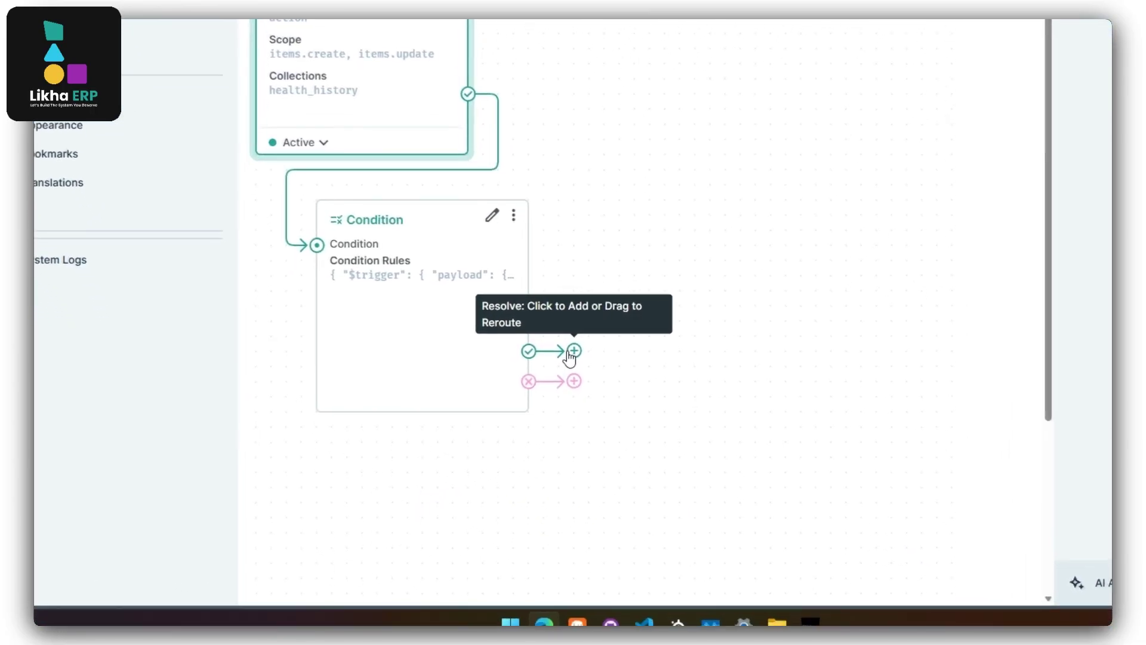
Add a Send Notification operation on the pass path with the recipient user's ID.
left_click(581, 324)
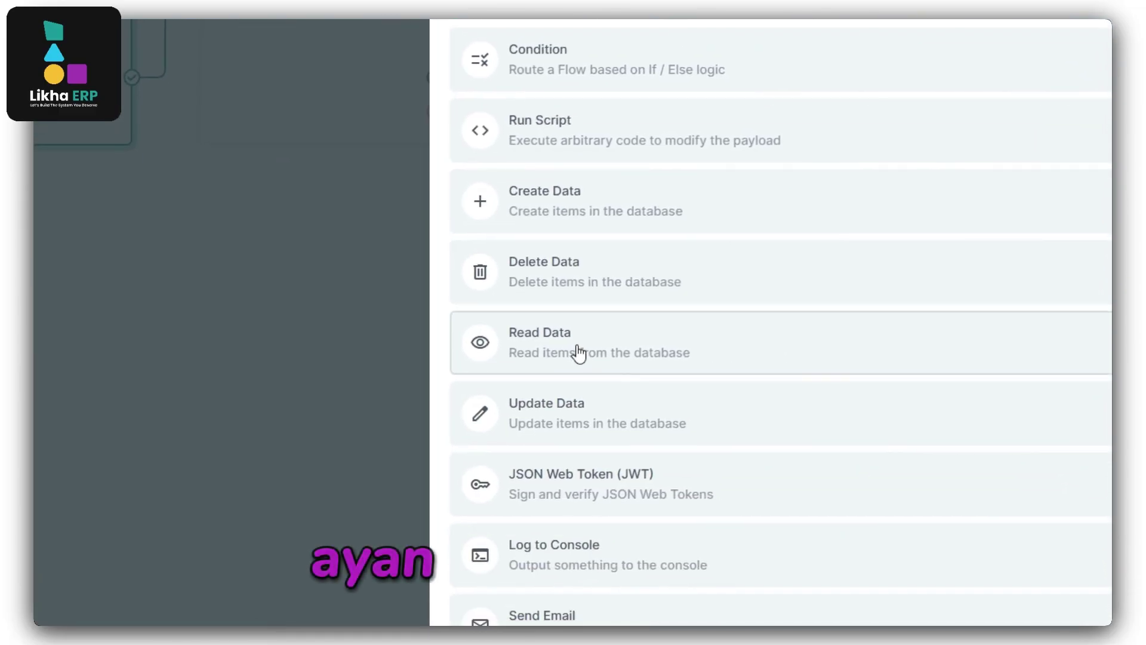
scroll(577, 421, "down", 3)
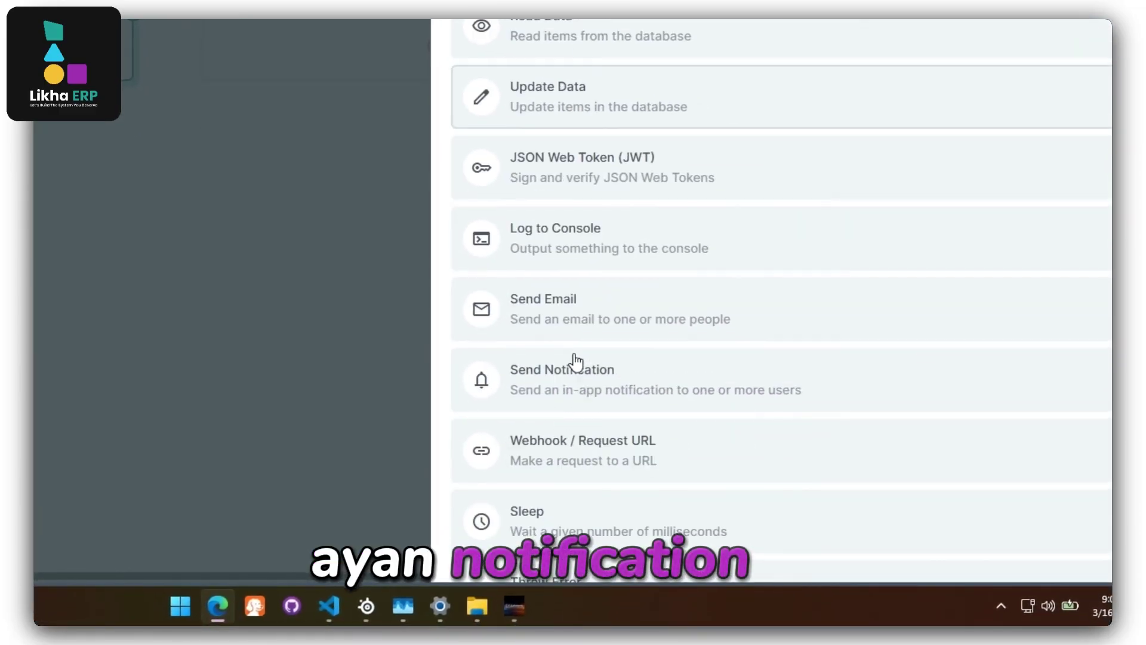
left_click(576, 365)
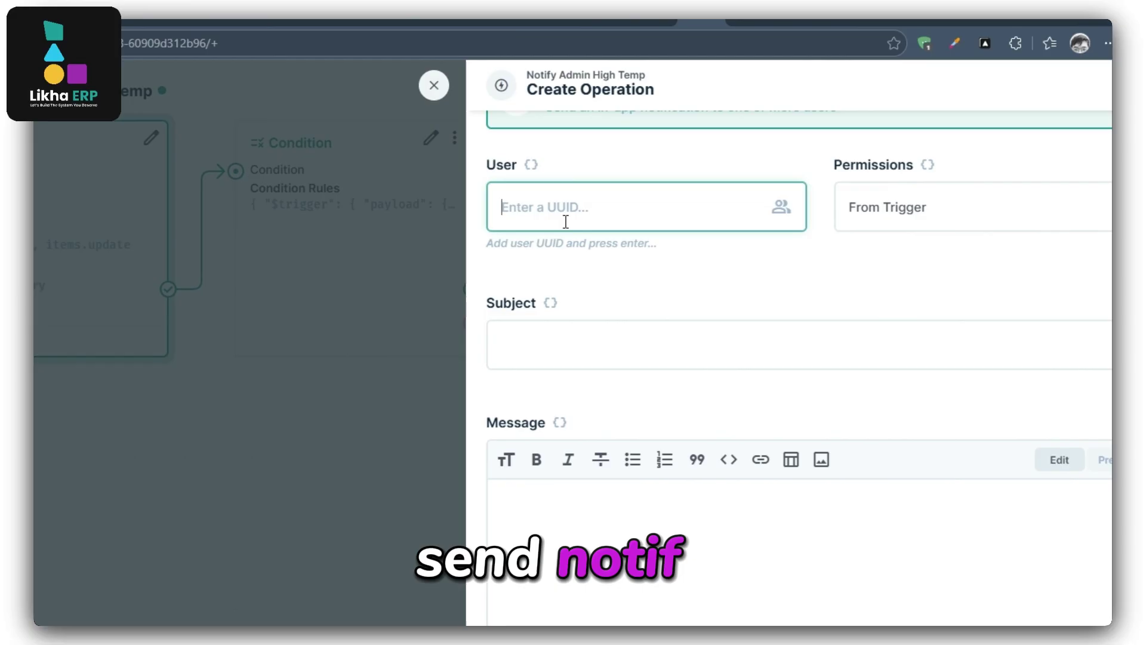
type("6ae8dcfd-32bc-41f8-90a0-977d260aa52b")
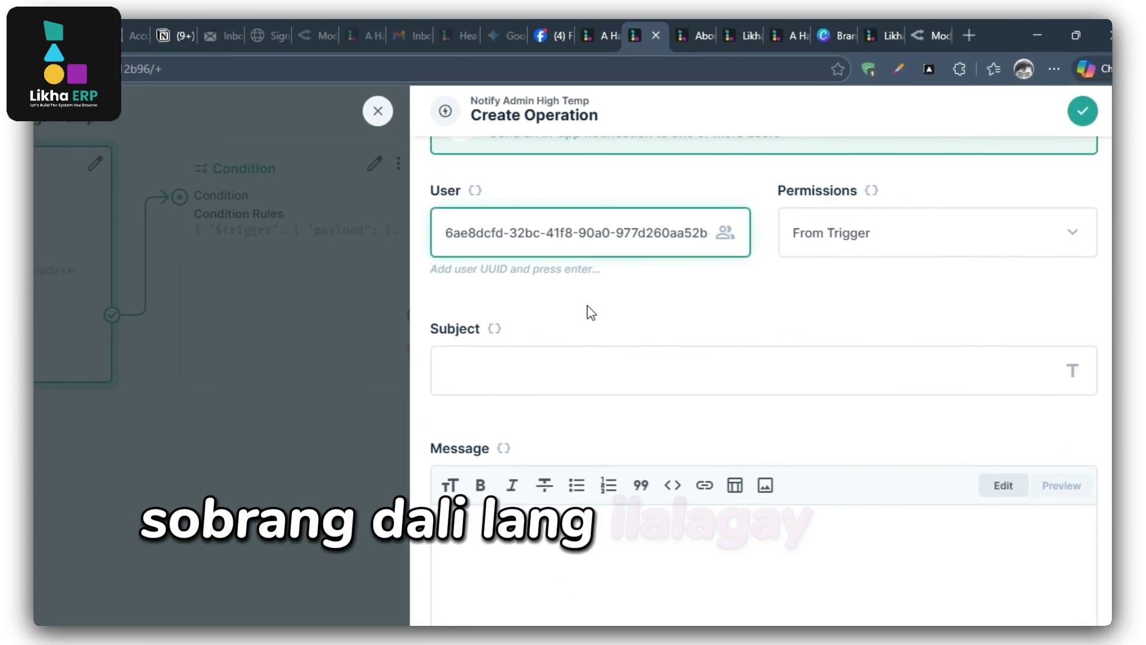
key("Return")
Enter 'Hi Temp' as subject and message and choose the Health History collection.
left_click(592, 356)
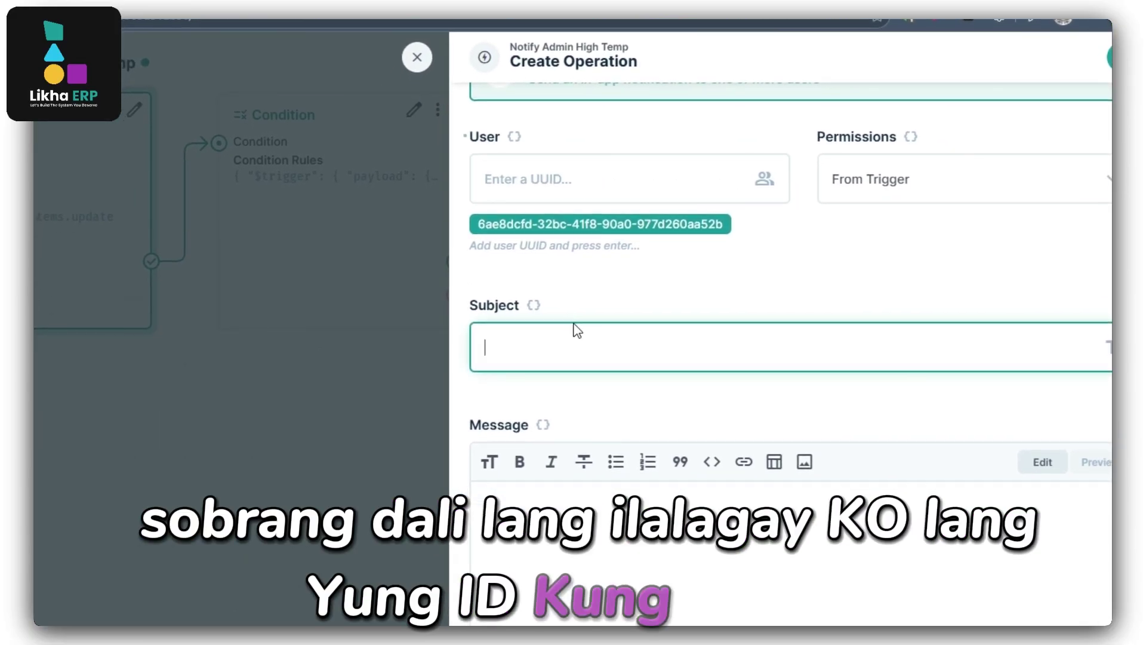
type("Hi Temp")
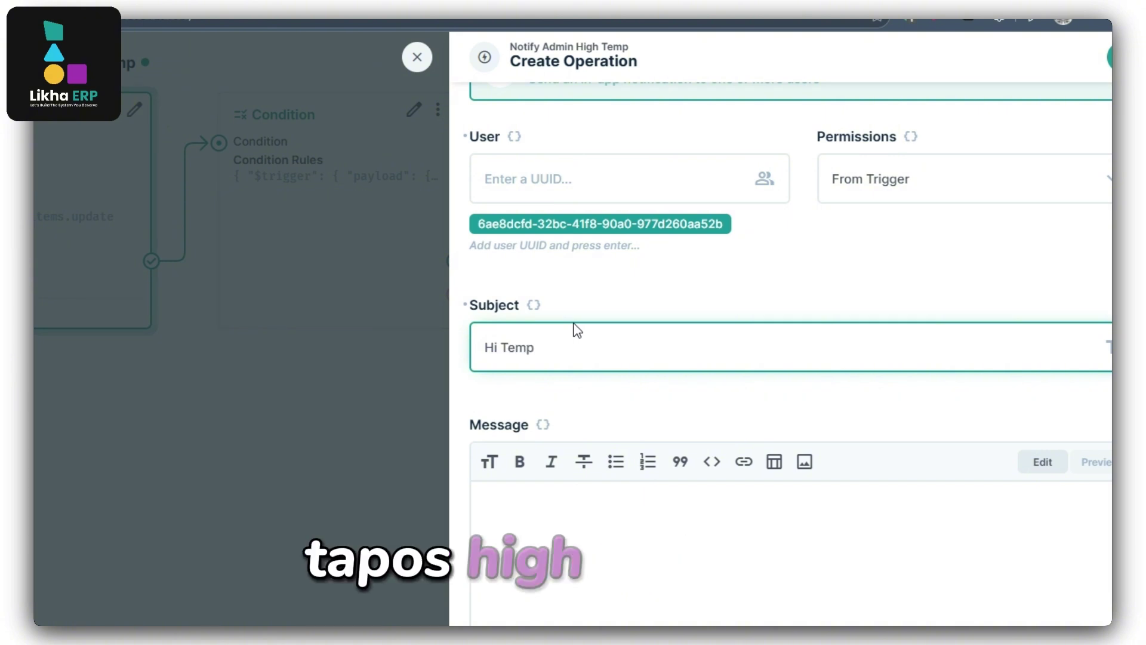
left_click(567, 552)
left_click(545, 339)
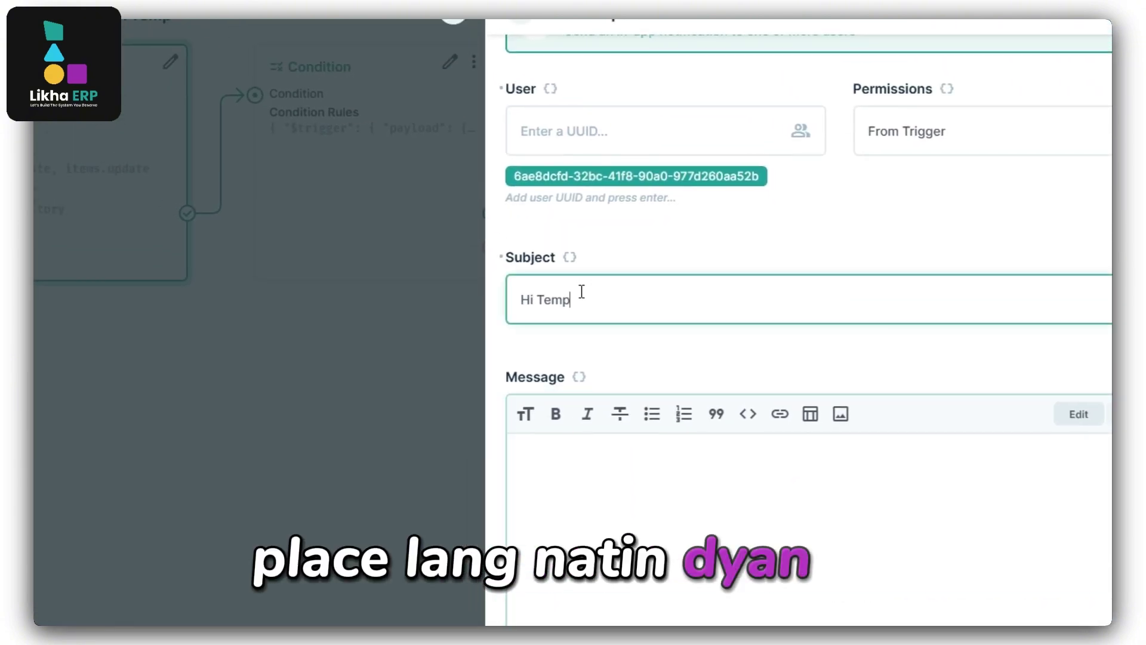
left_click(589, 482)
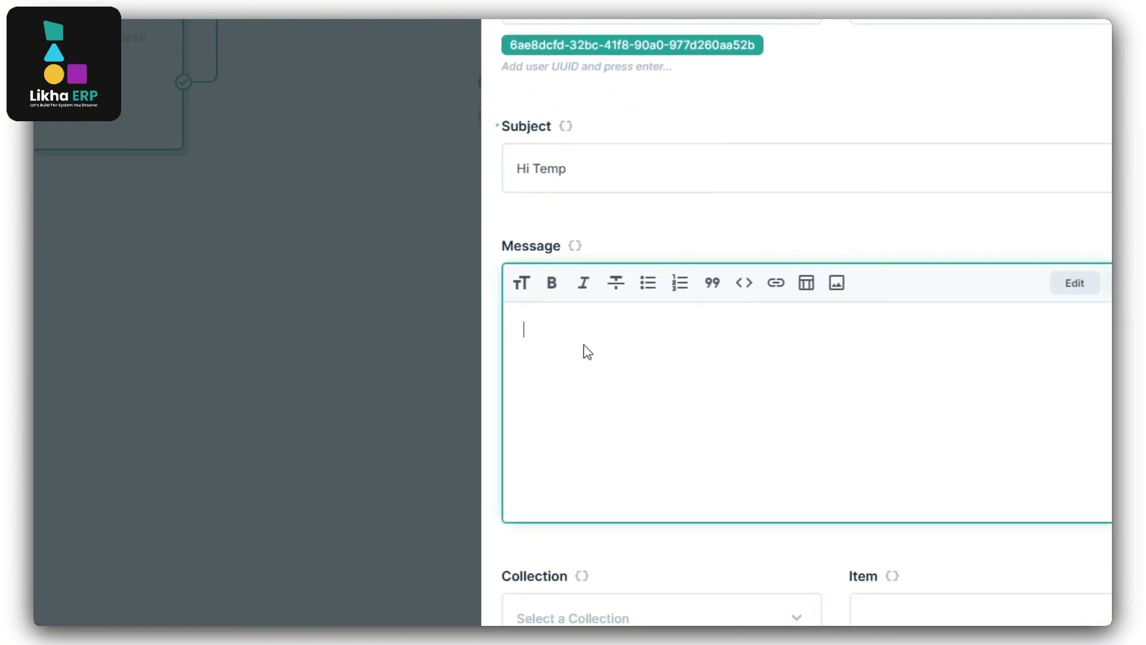
type("Hi Temp")
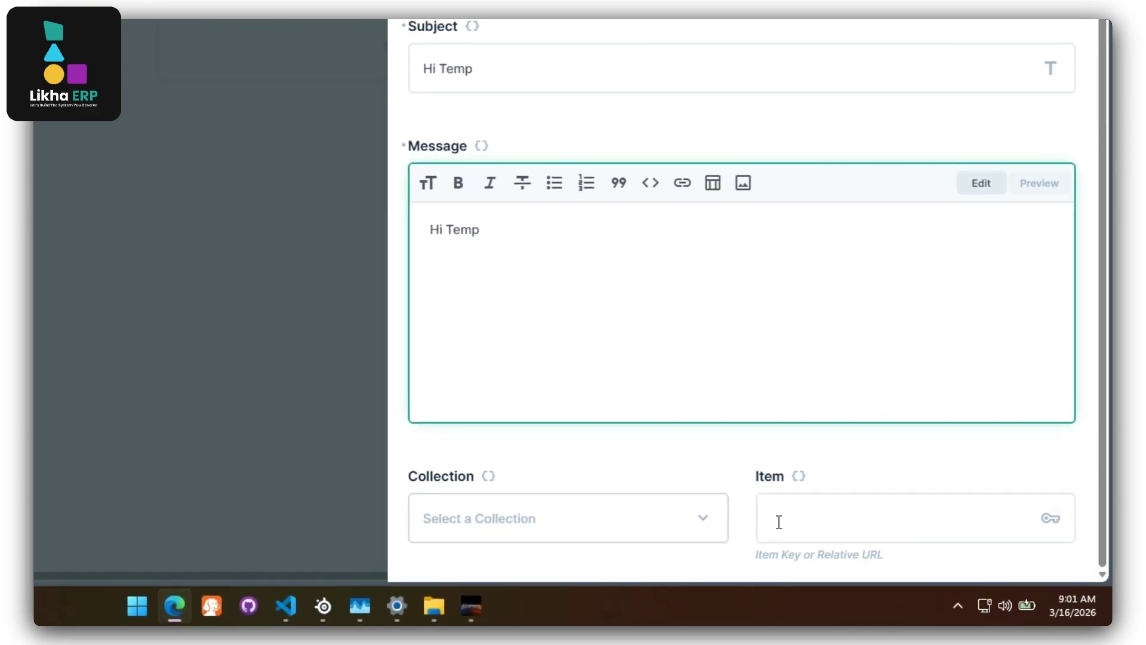
left_click(703, 525)
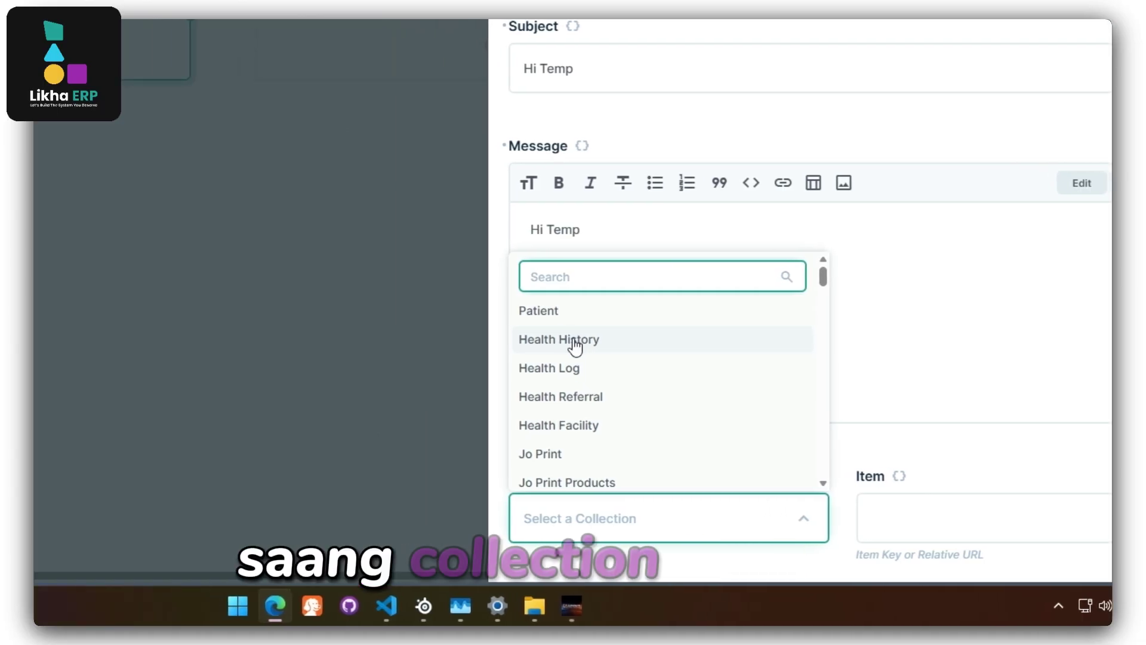
left_click(575, 346)
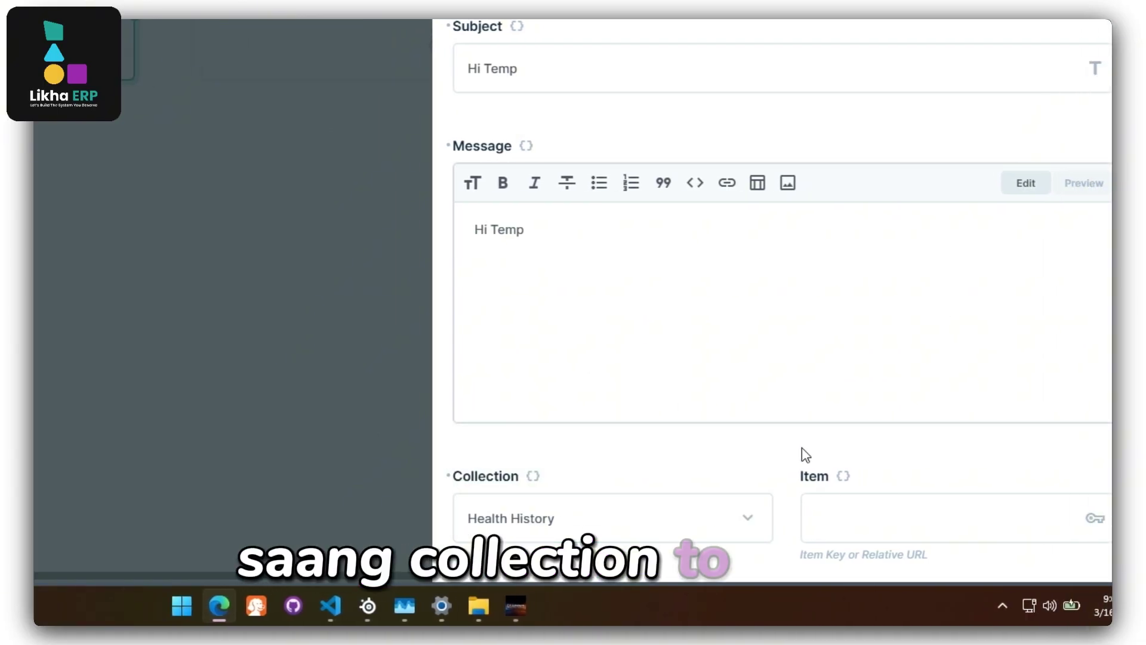
left_click(925, 522)
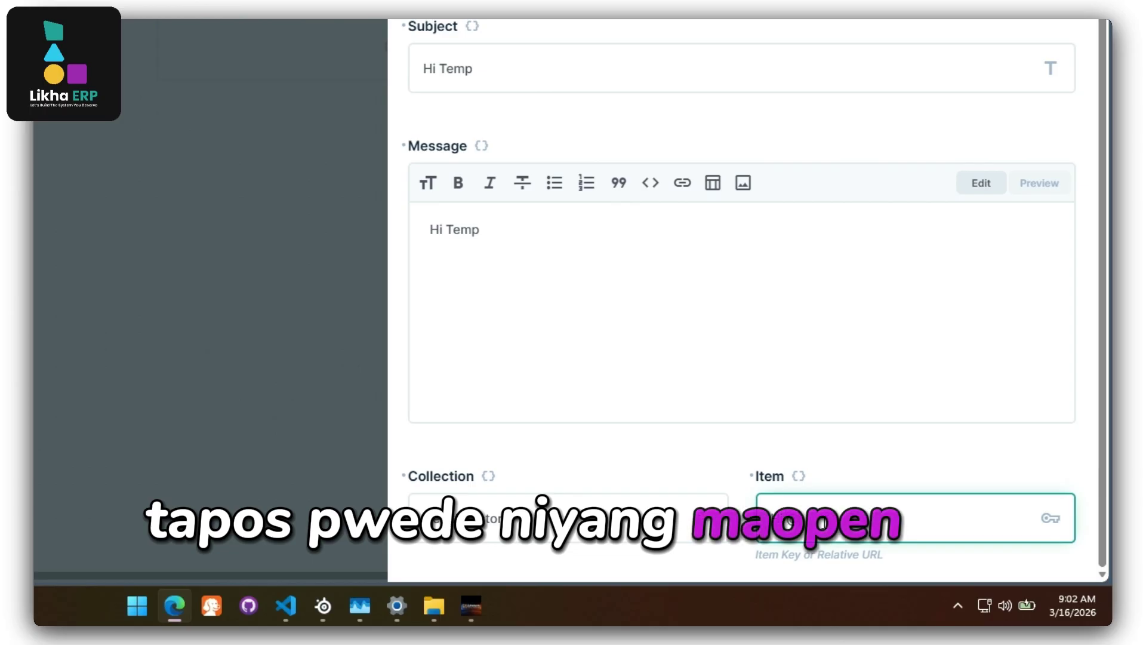
Append the 🚨 emoji to message and subject, and set Item to {{$trigger.keys[0]}}.
left_click(496, 232)
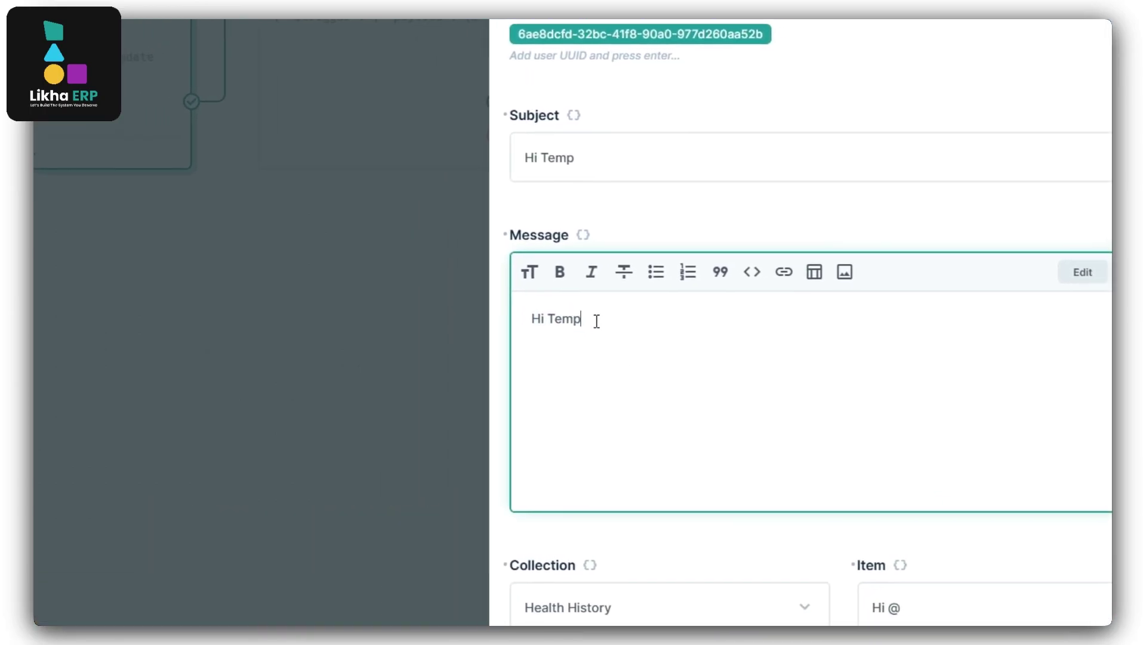
right_click(575, 323)
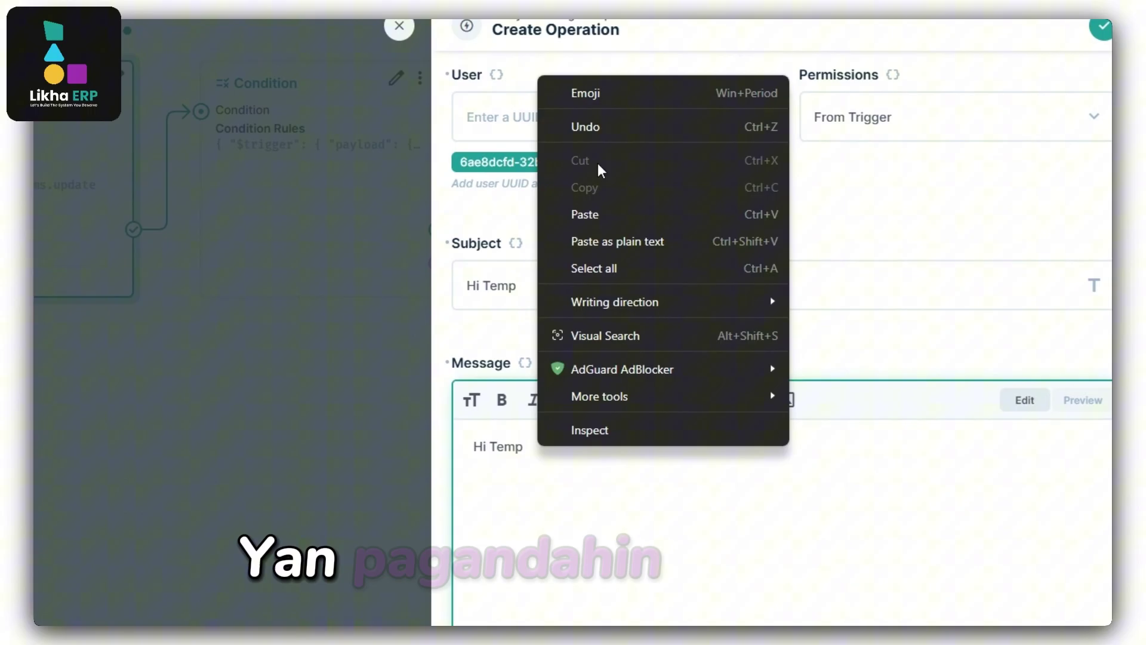
left_click(582, 168)
type("alert")
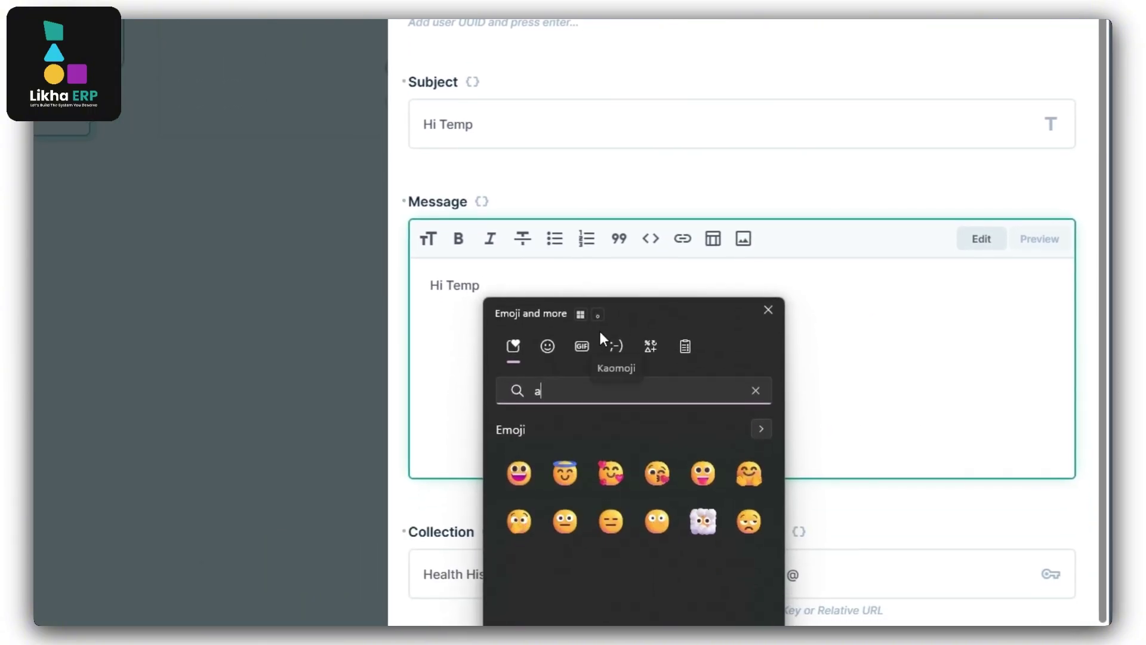
left_click(519, 467)
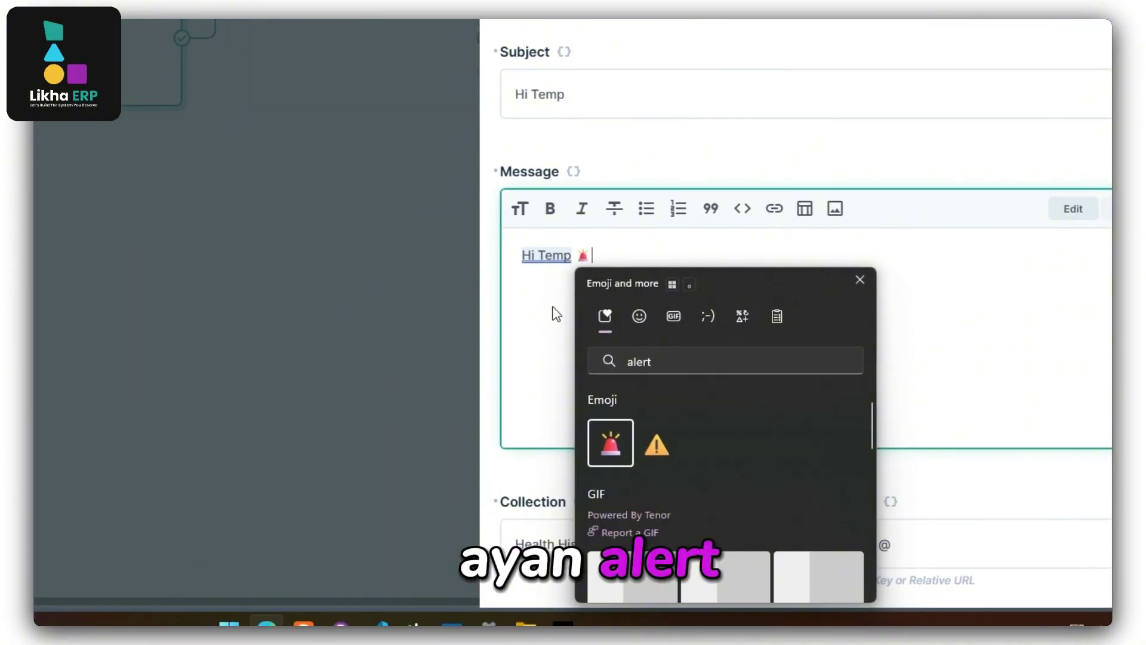
left_click(468, 298)
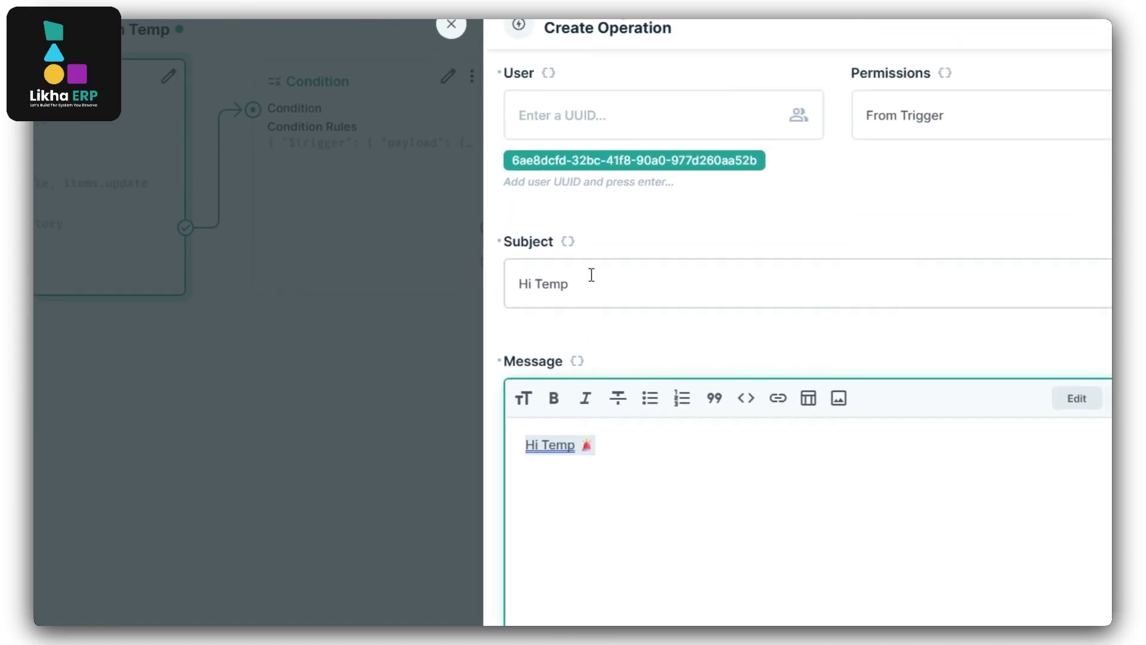
left_click_drag(613, 127, 514, 126)
type("Hi Temp 🚨")
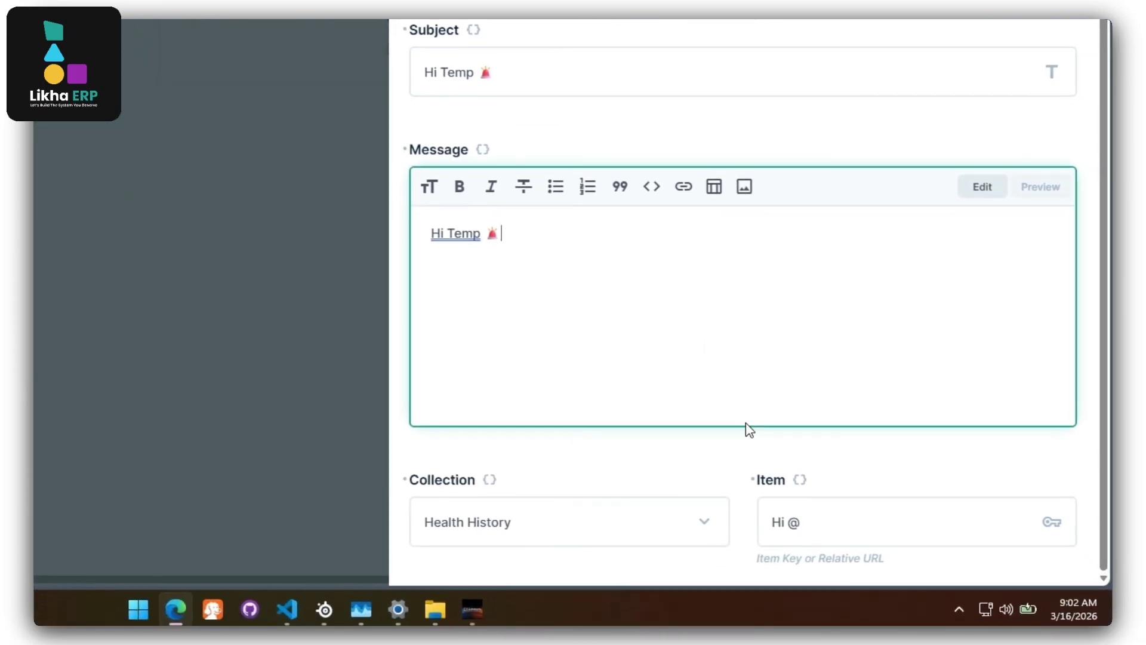
left_click(817, 523)
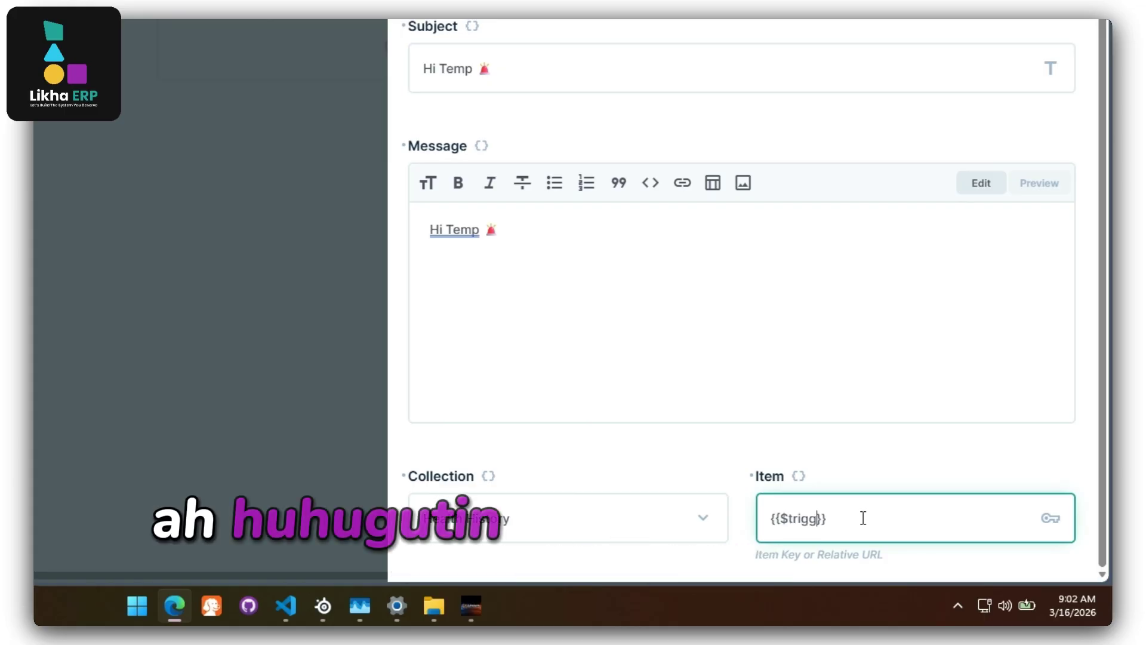
type("er.keys[0")
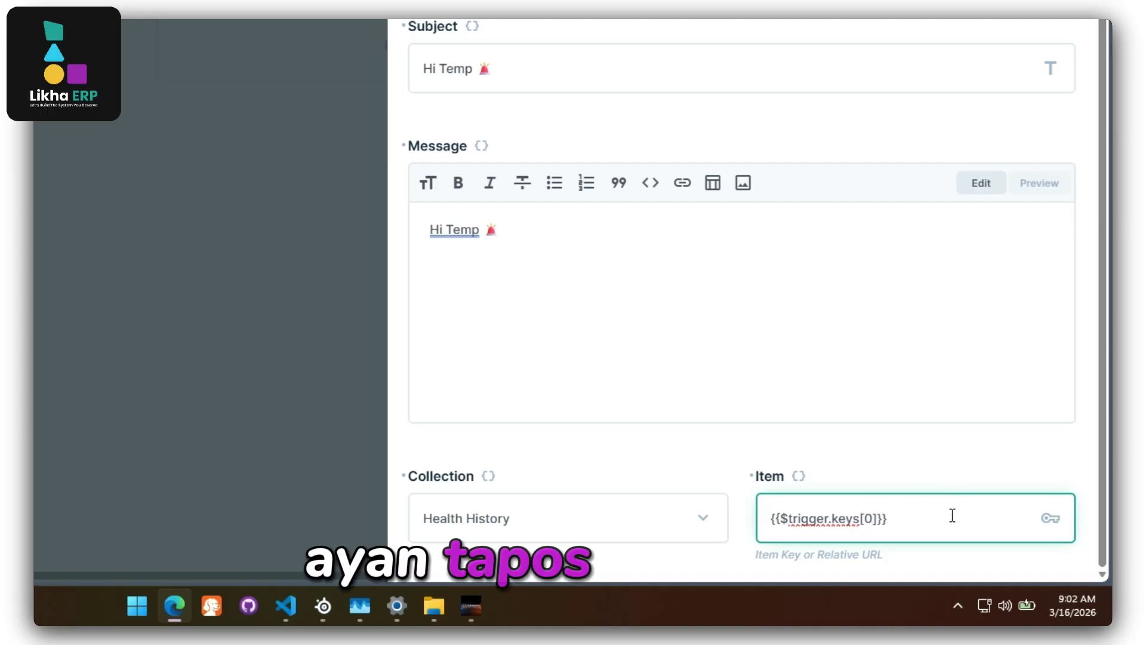
Save the notification operation and change the 36.5 Health History record's temperature to 37.4.
left_click(1058, 105)
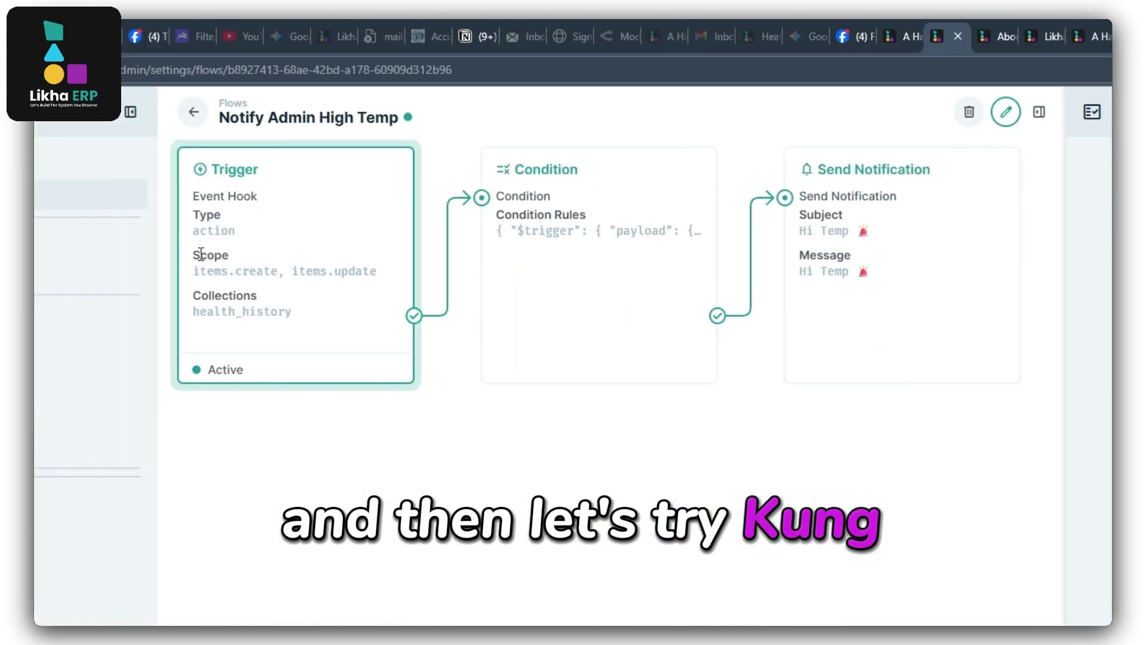
left_click(64, 168)
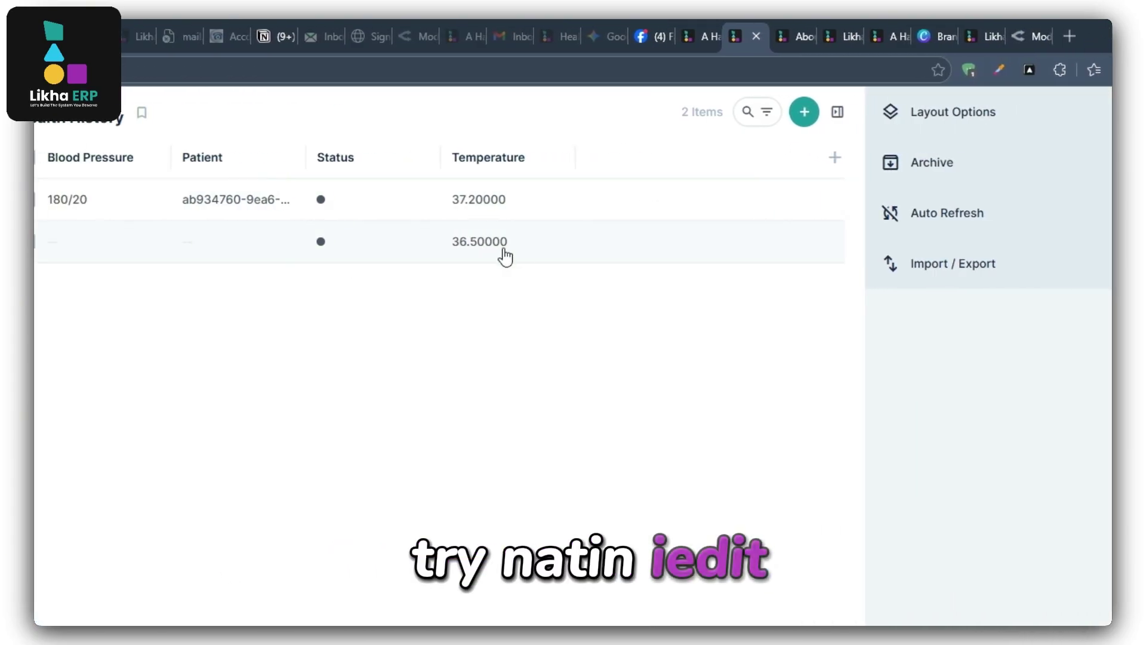
left_click(870, 250)
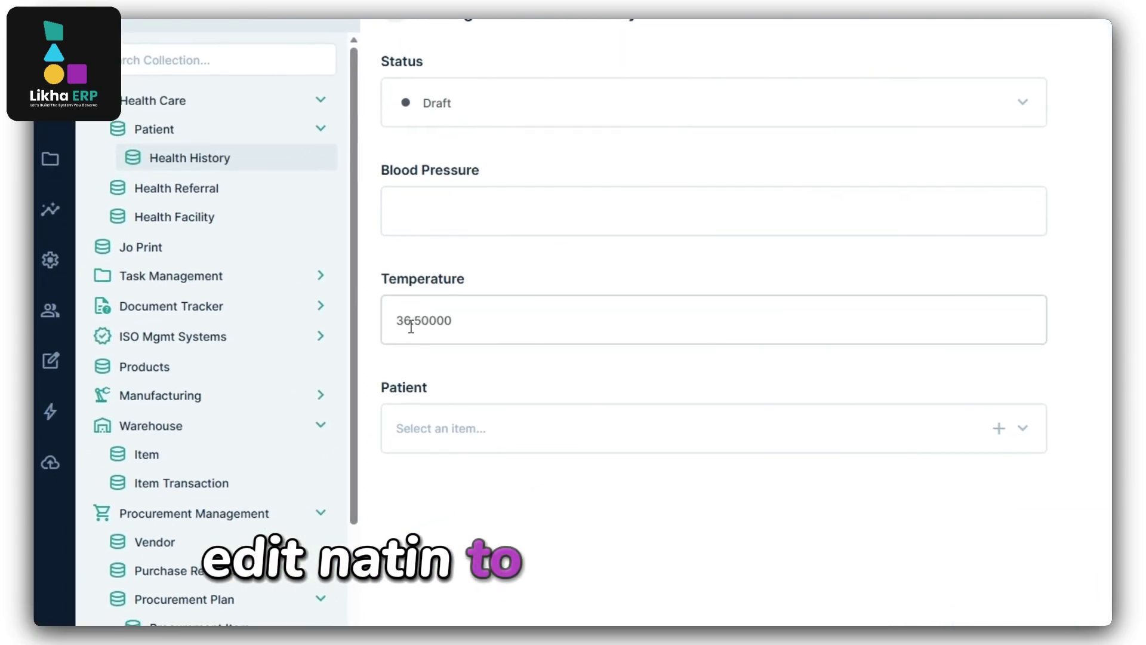
left_click_drag(421, 323, 416, 323)
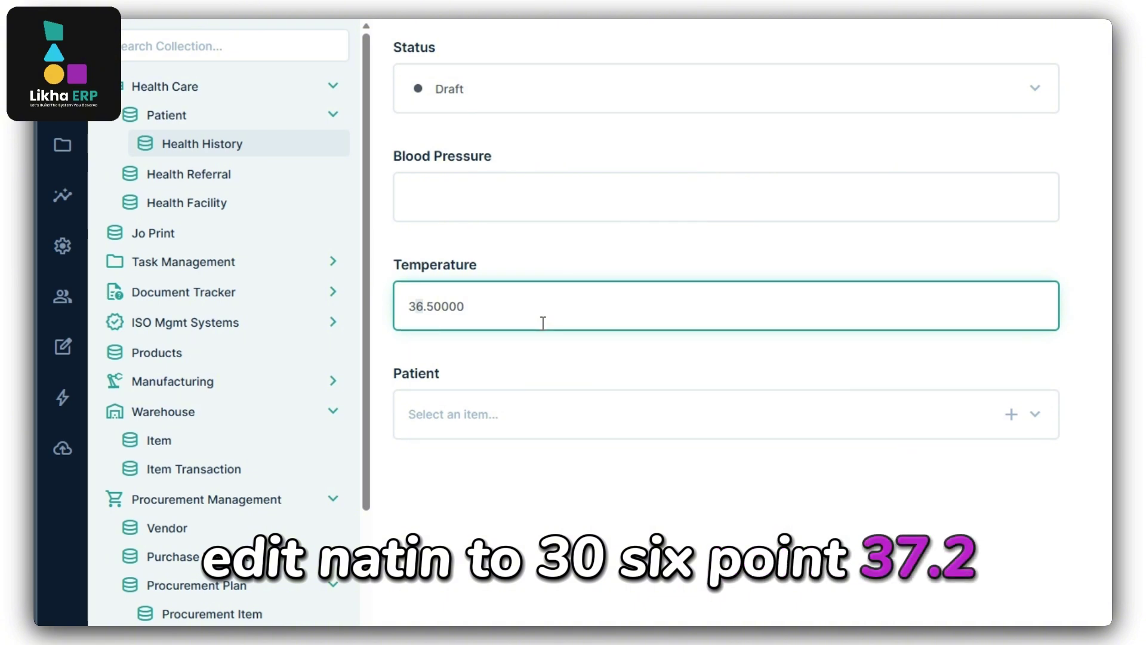
type("7.")
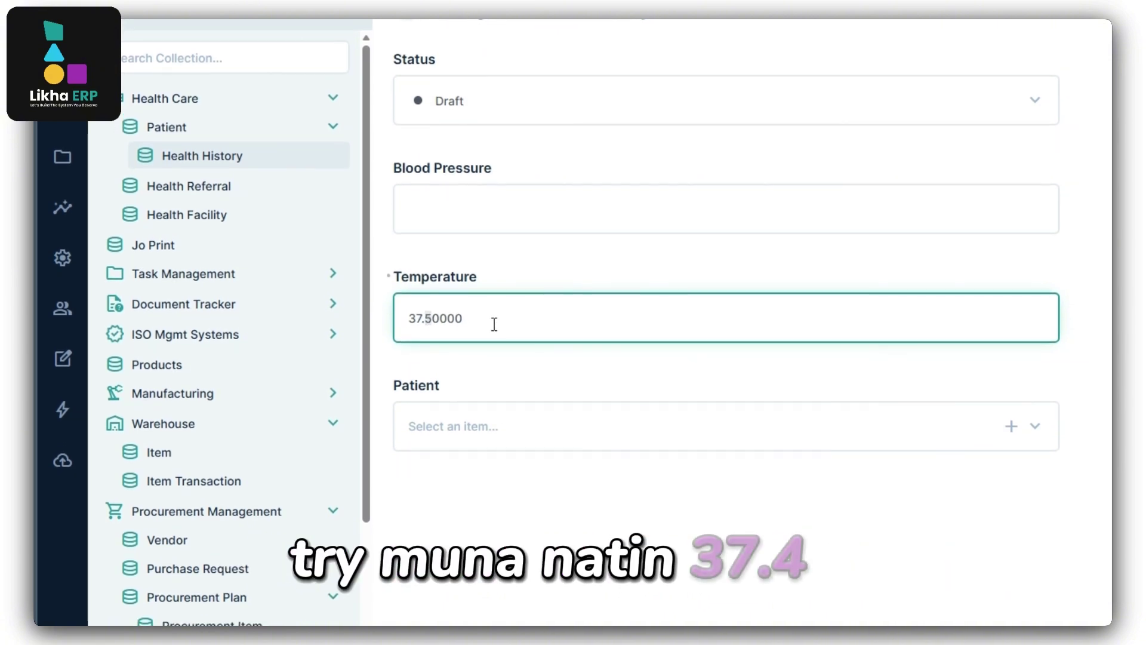
type("4")
left_click(696, 112)
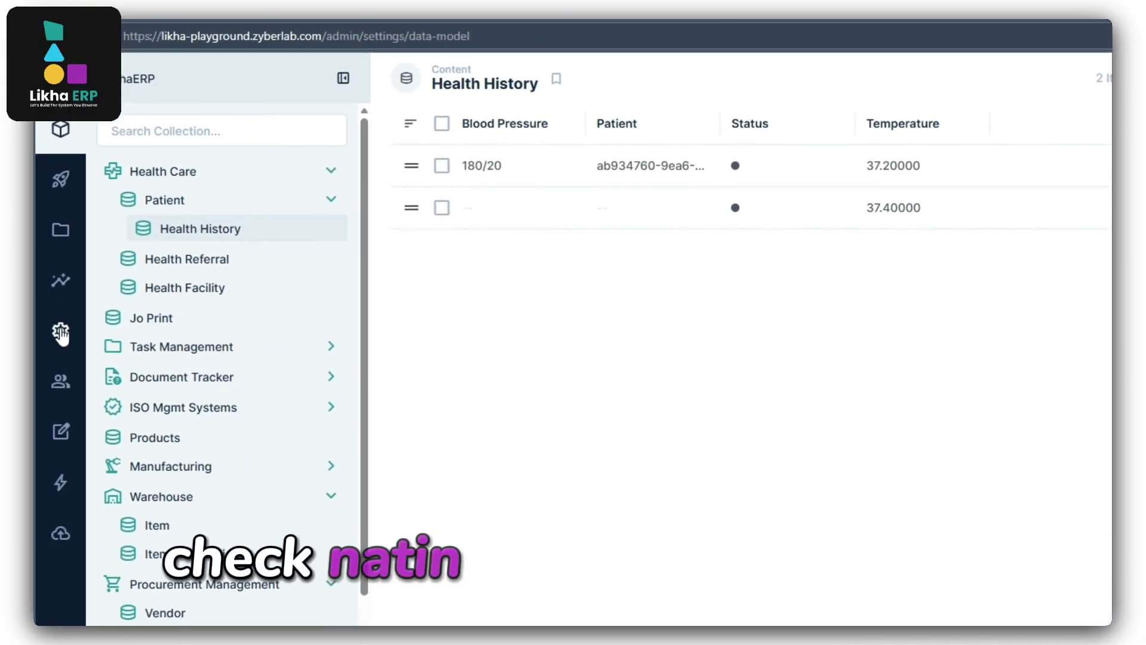
Open the Notify Admin High Temp logs and inspect the 9:02:59 AM run's 37.5 condition.
left_click(60, 332)
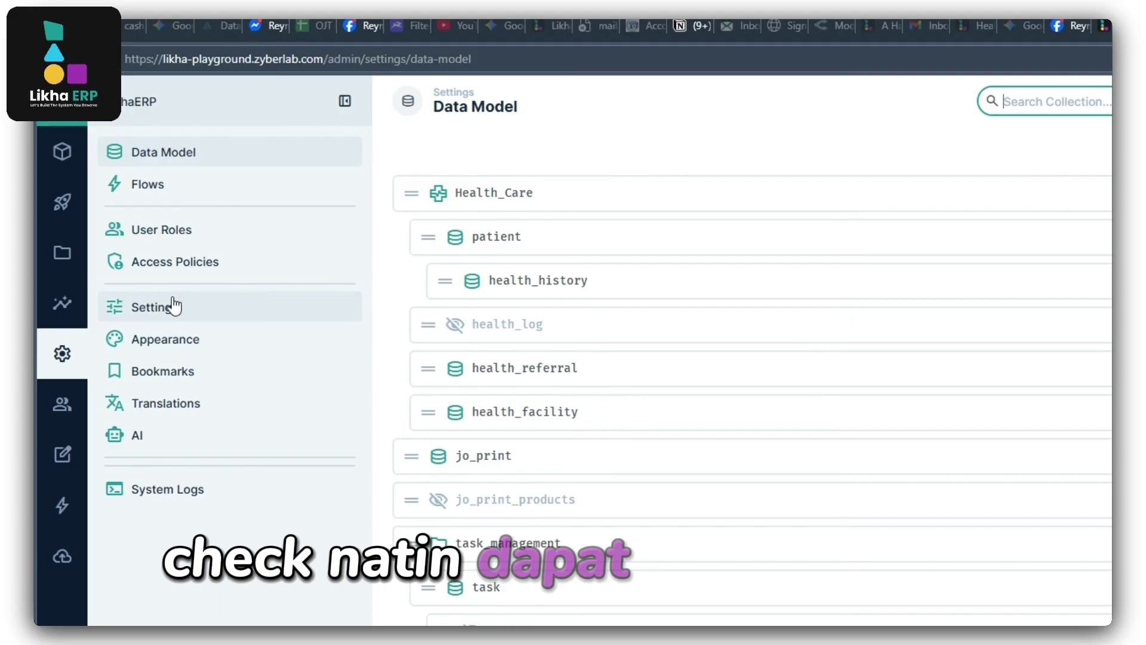
left_click(157, 195)
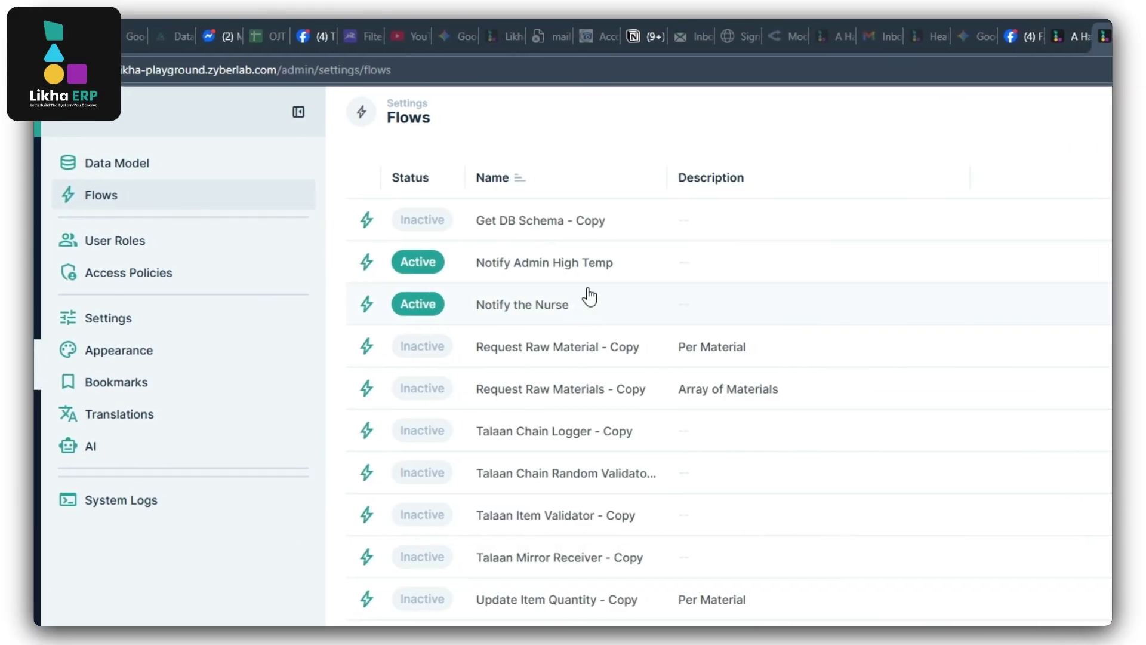
left_click(554, 269)
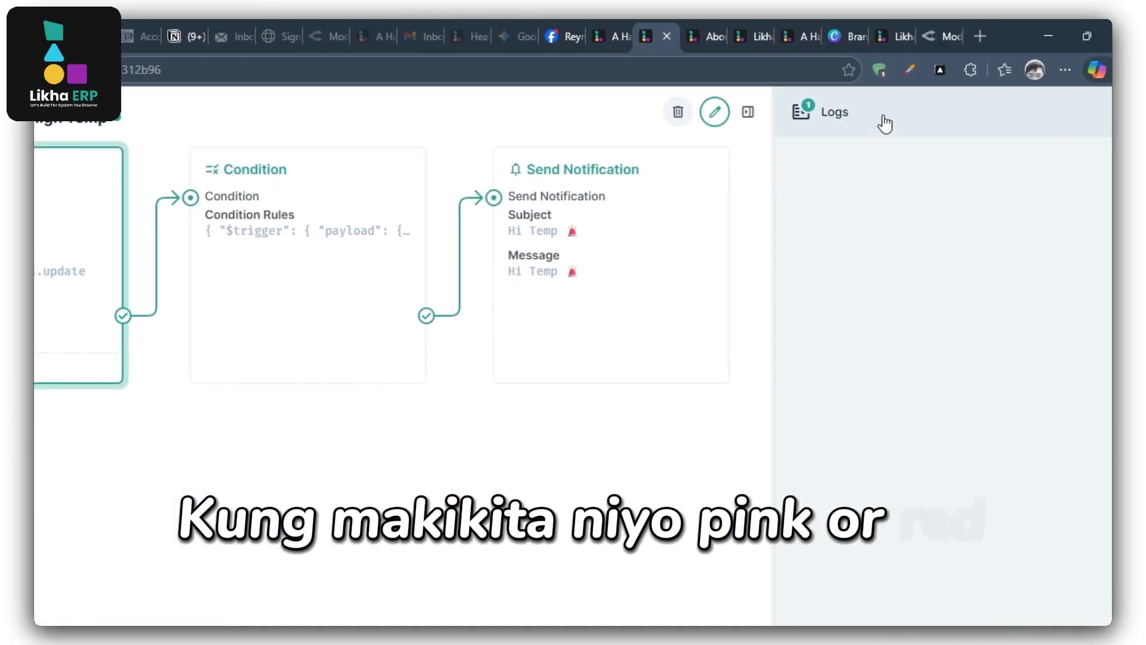
left_click(1015, 113)
left_click(807, 242)
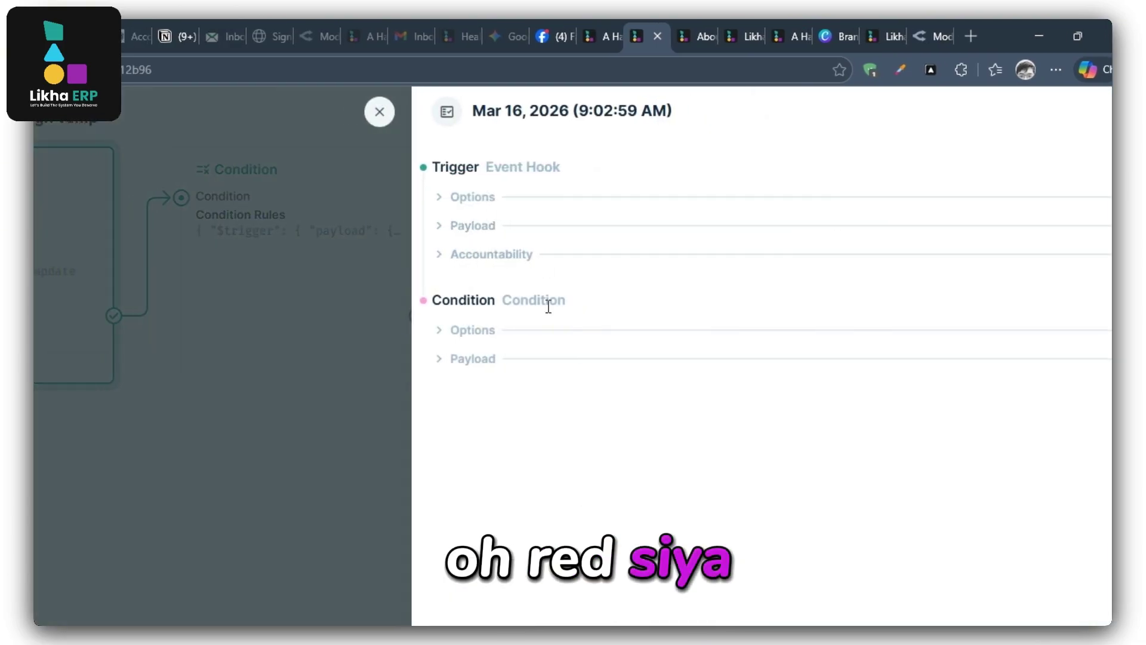
left_click(453, 332)
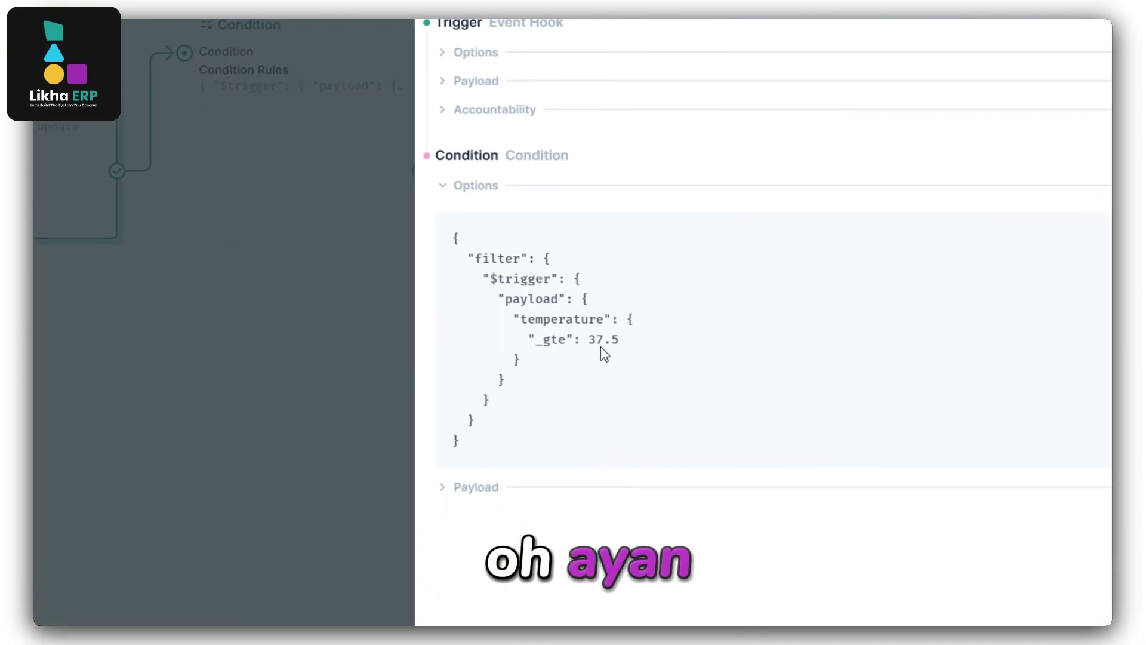
left_click_drag(692, 452, 719, 454)
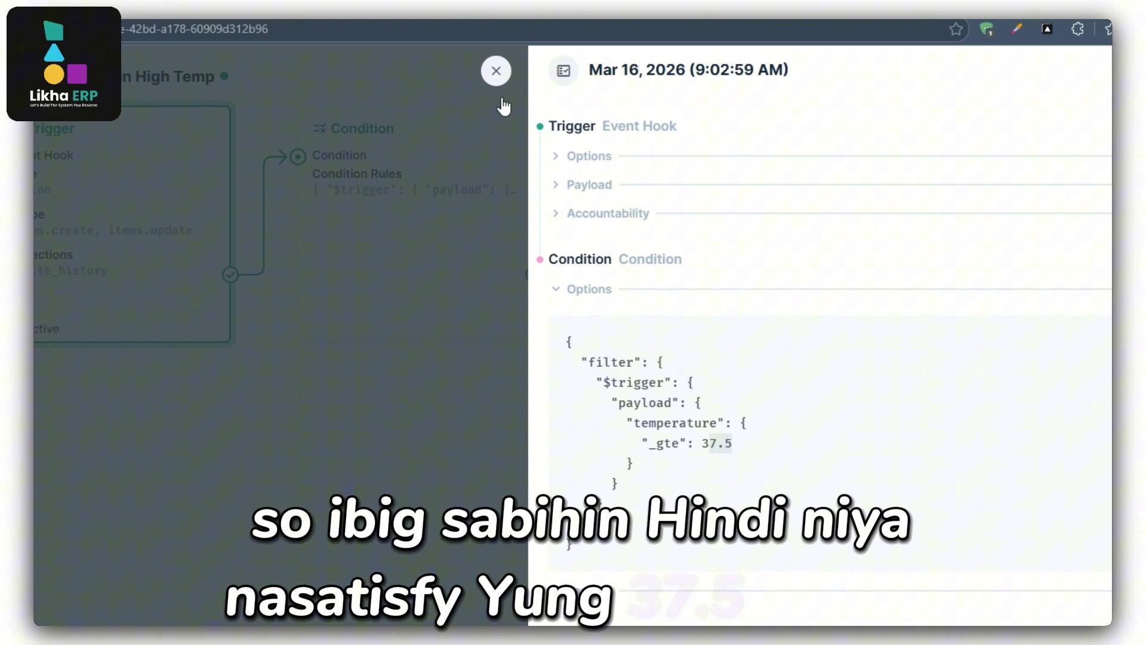
left_click(495, 71)
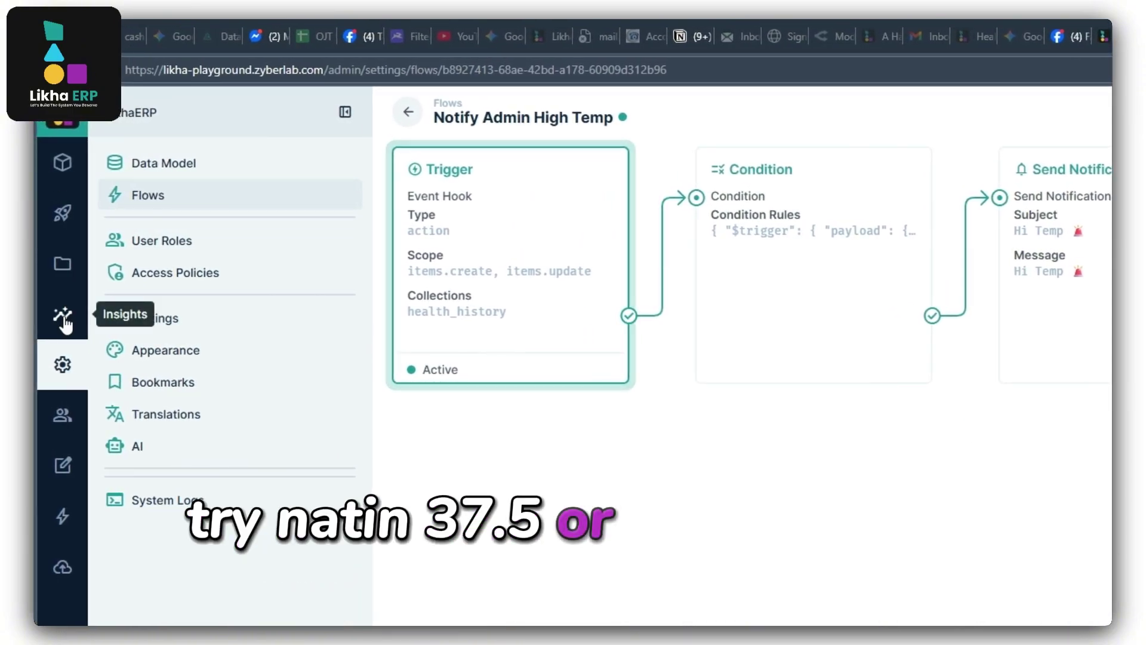
Check the notifications inbox, then view archived notifications and the activity feed.
left_click(63, 318)
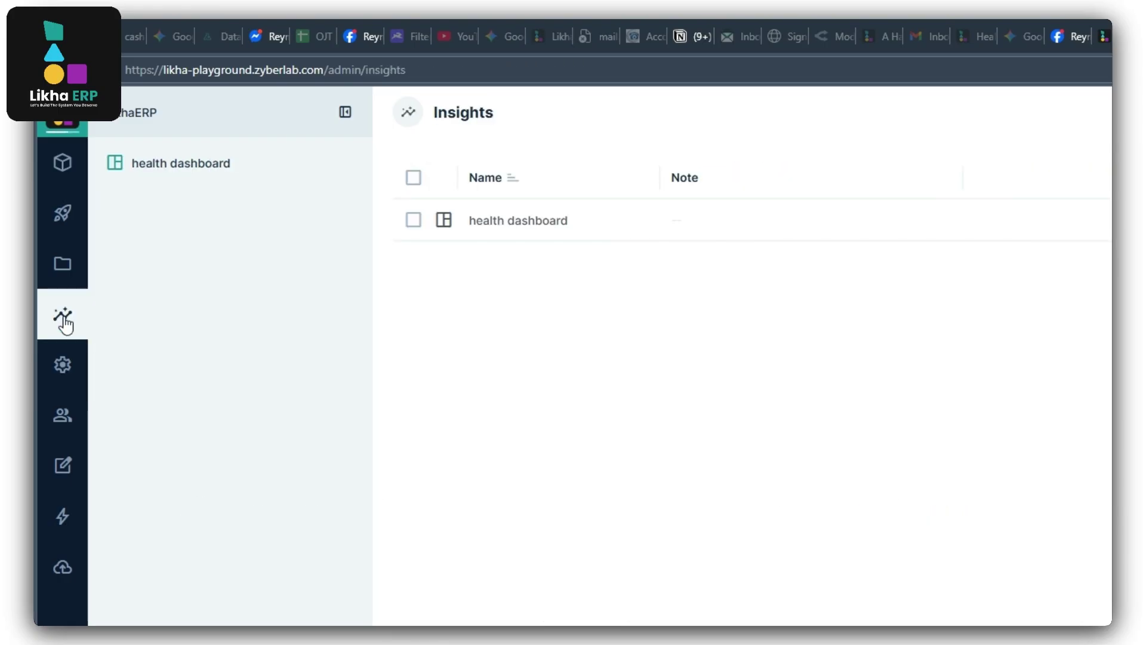
left_click(63, 364)
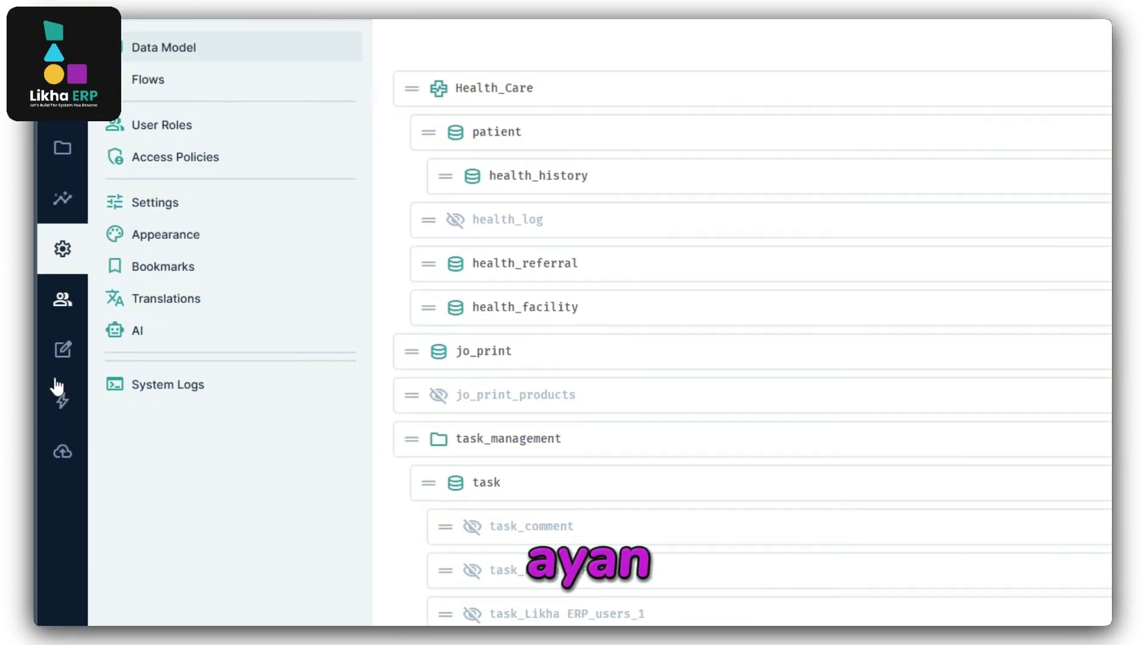
left_click(63, 533)
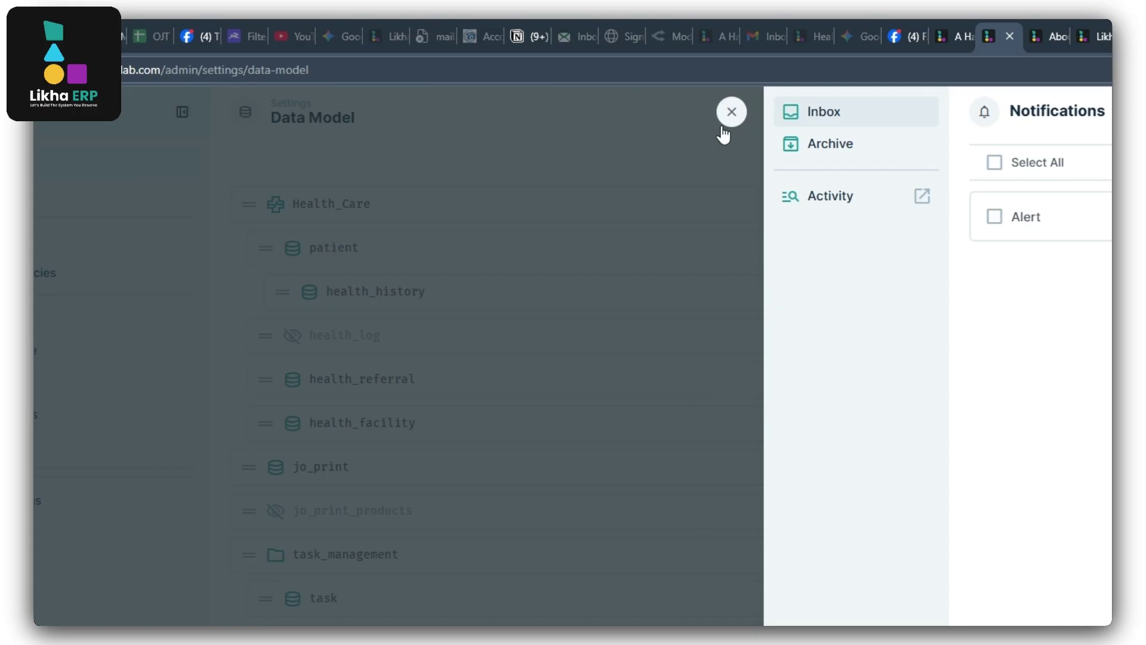
left_click(230, 178)
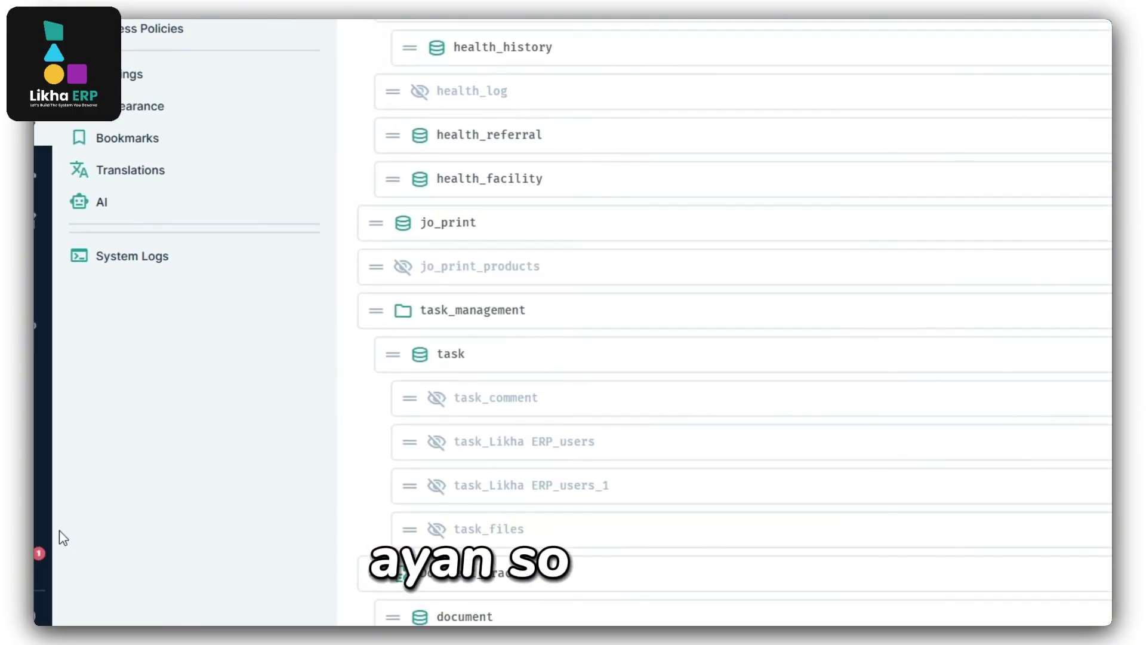
left_click(62, 538)
left_click(606, 134)
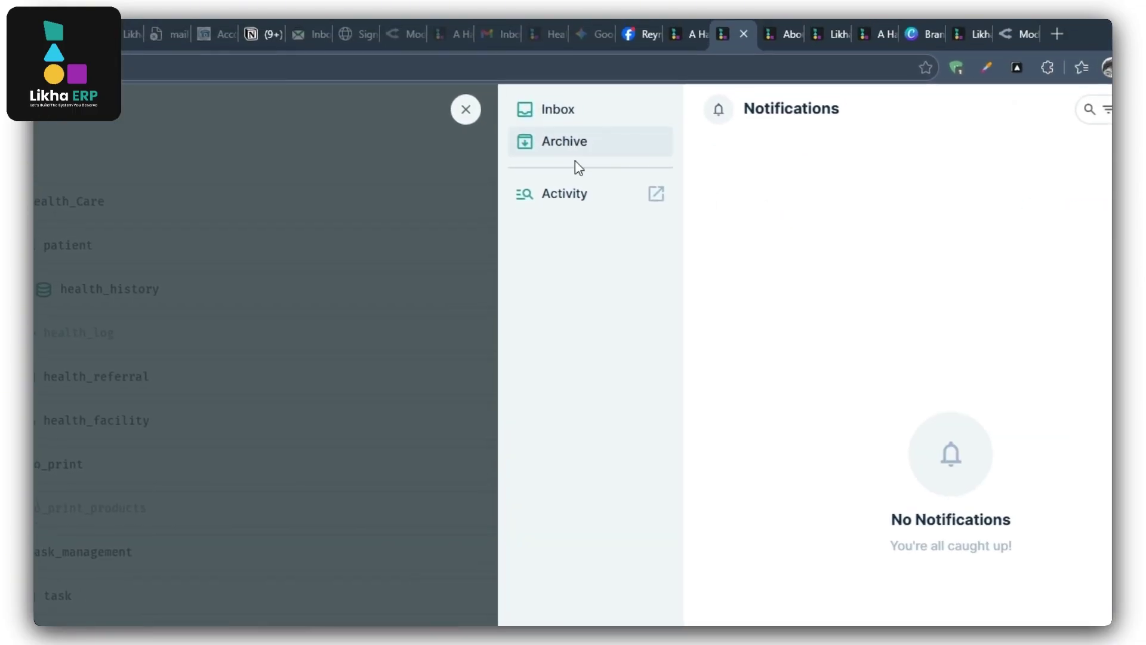
left_click(564, 193)
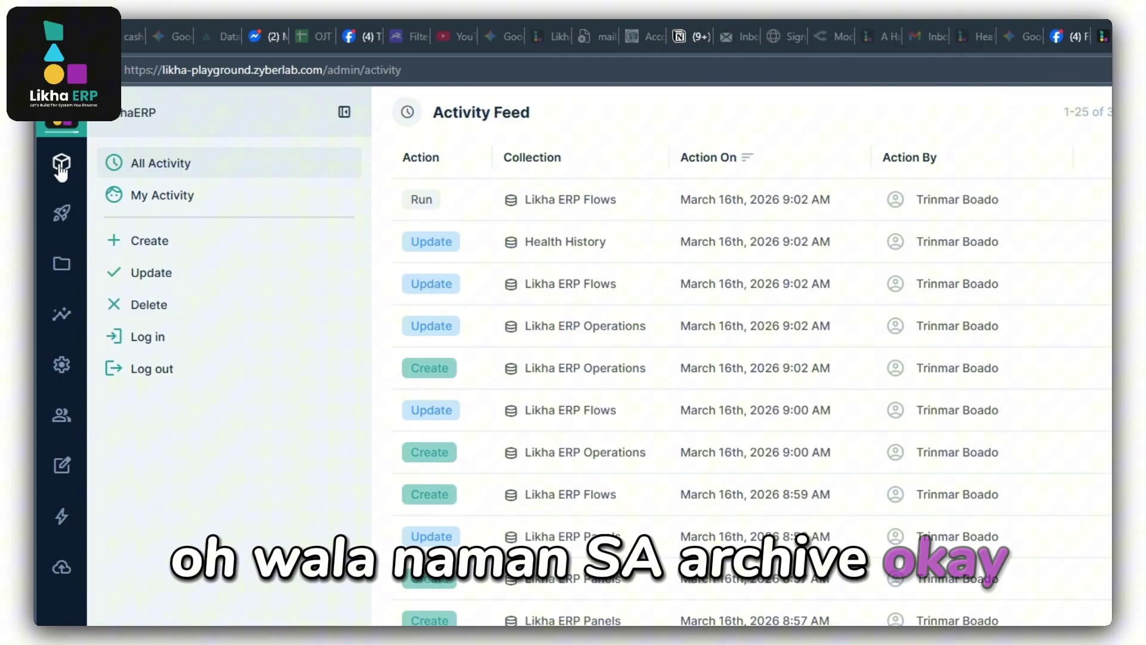
Open the Alert notification's linked record from the inbox, which shows Page Not Found.
left_click(61, 170)
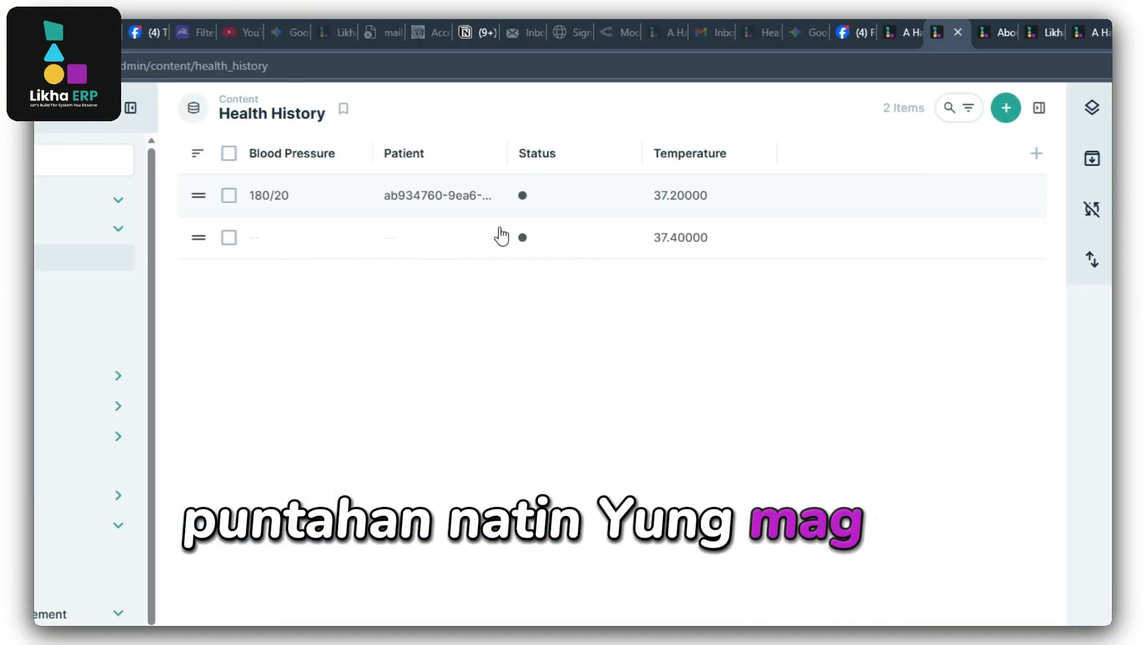
left_click(56, 517)
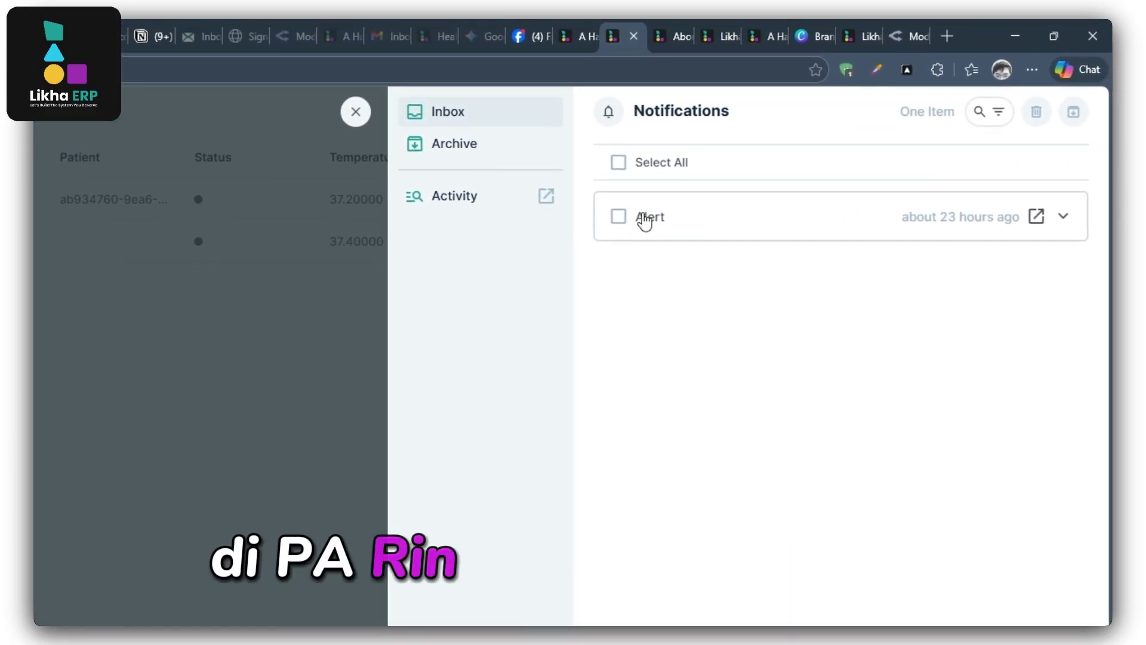
left_click(1065, 218)
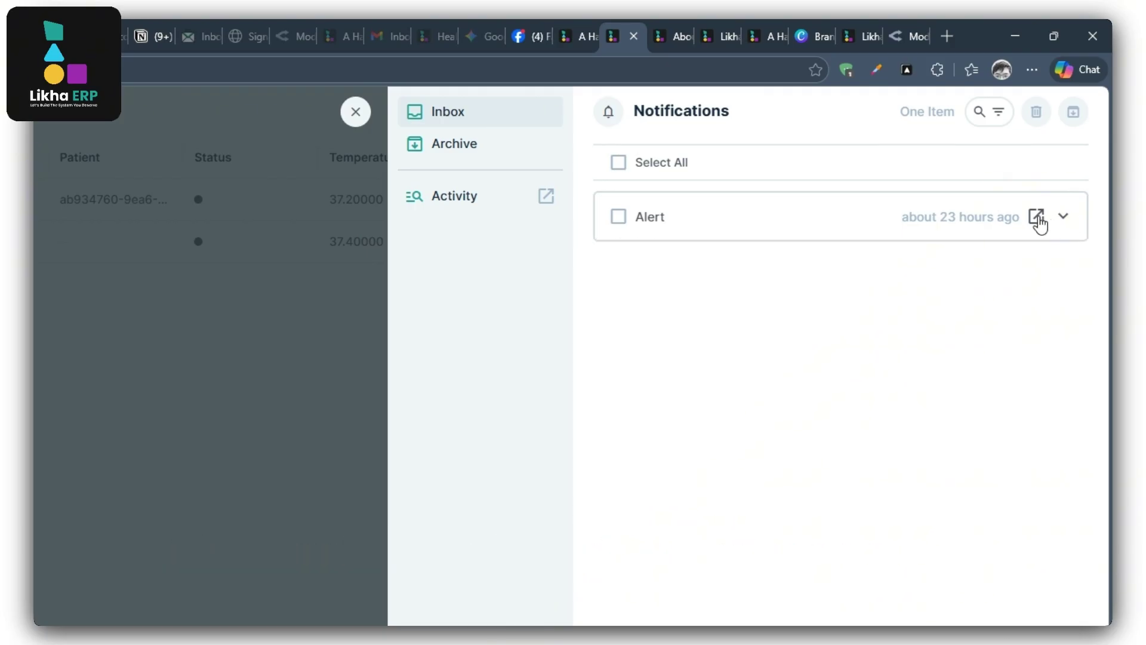
left_click(1037, 218)
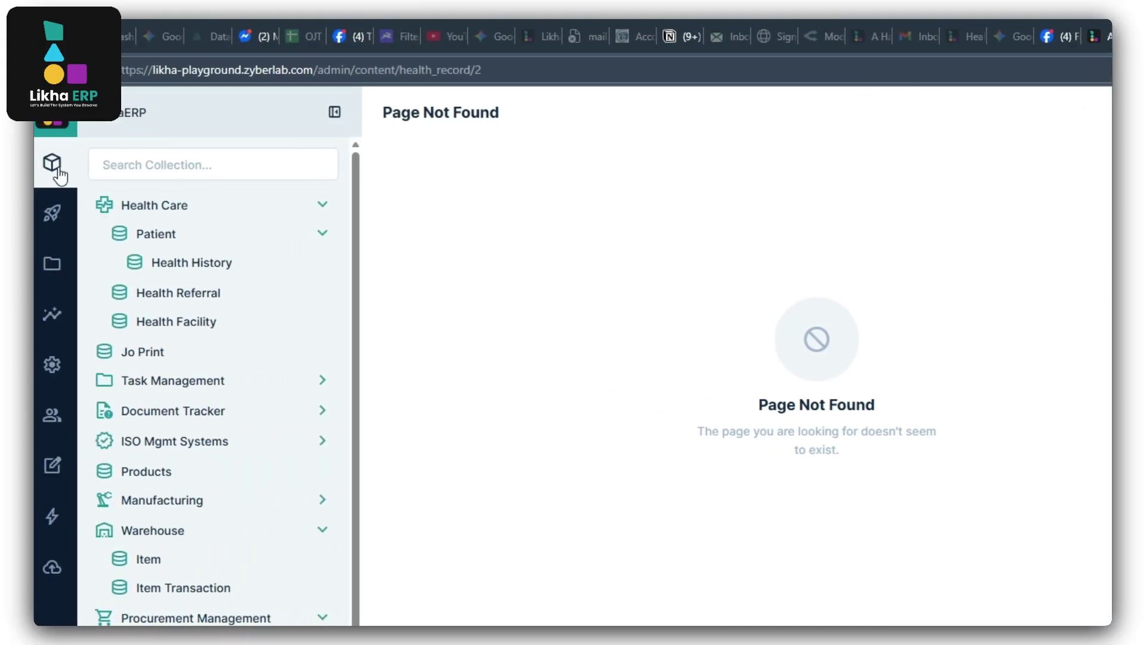
Change the second Health History record's temperature from 37.4 to 37.5, save it, and reload the page.
left_click(56, 168)
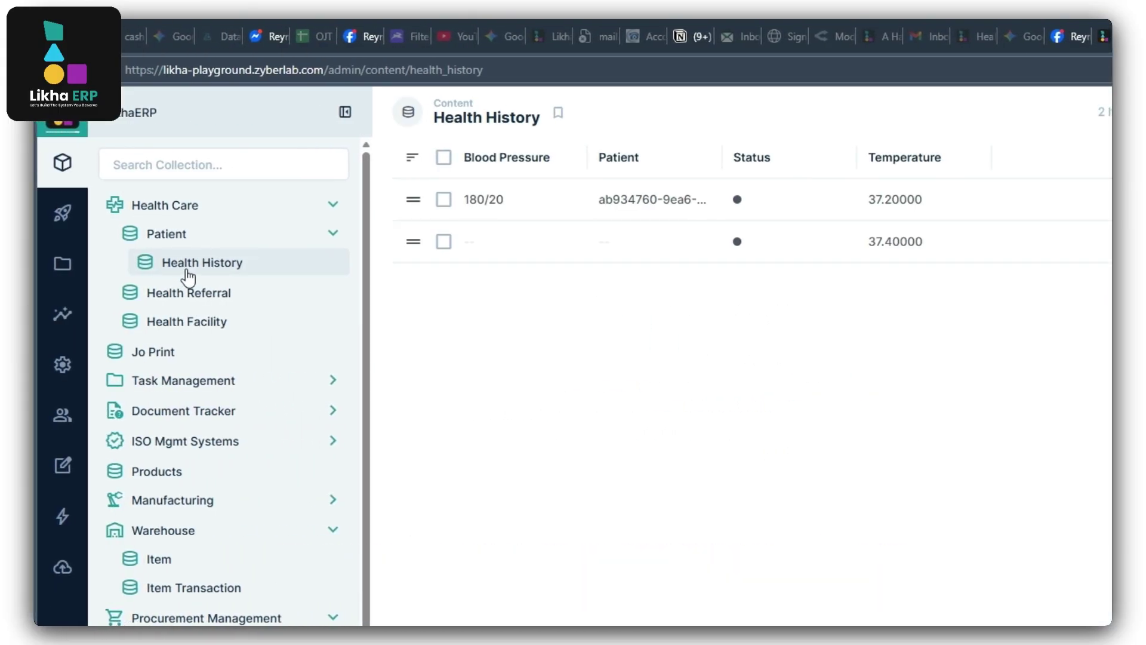
left_click(806, 241)
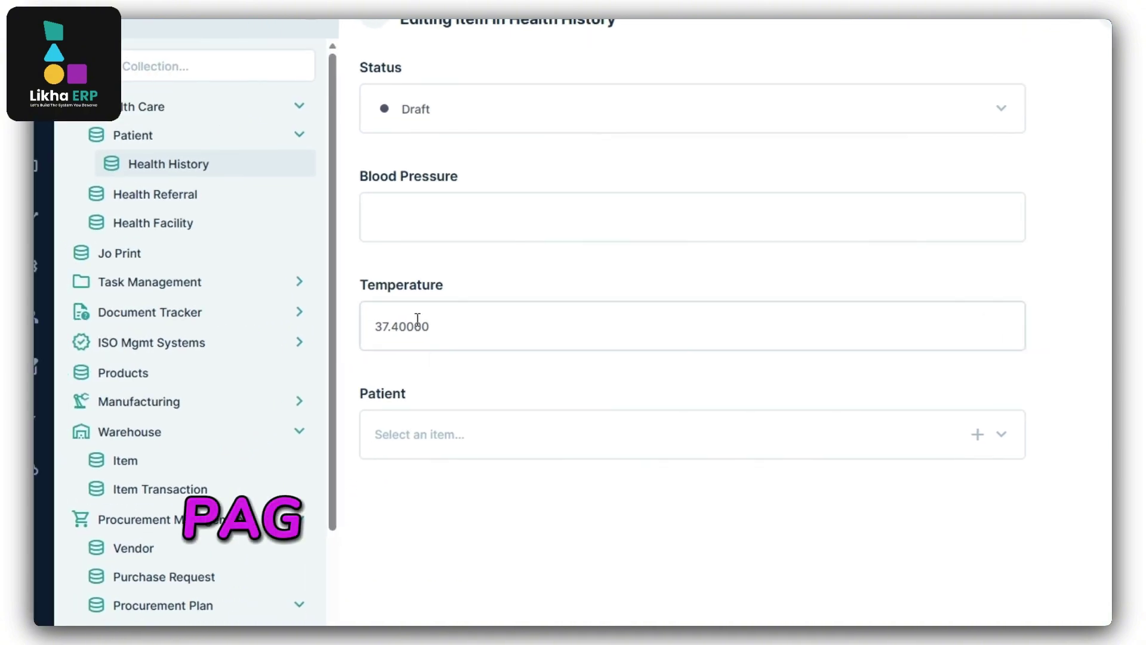
left_click(392, 327)
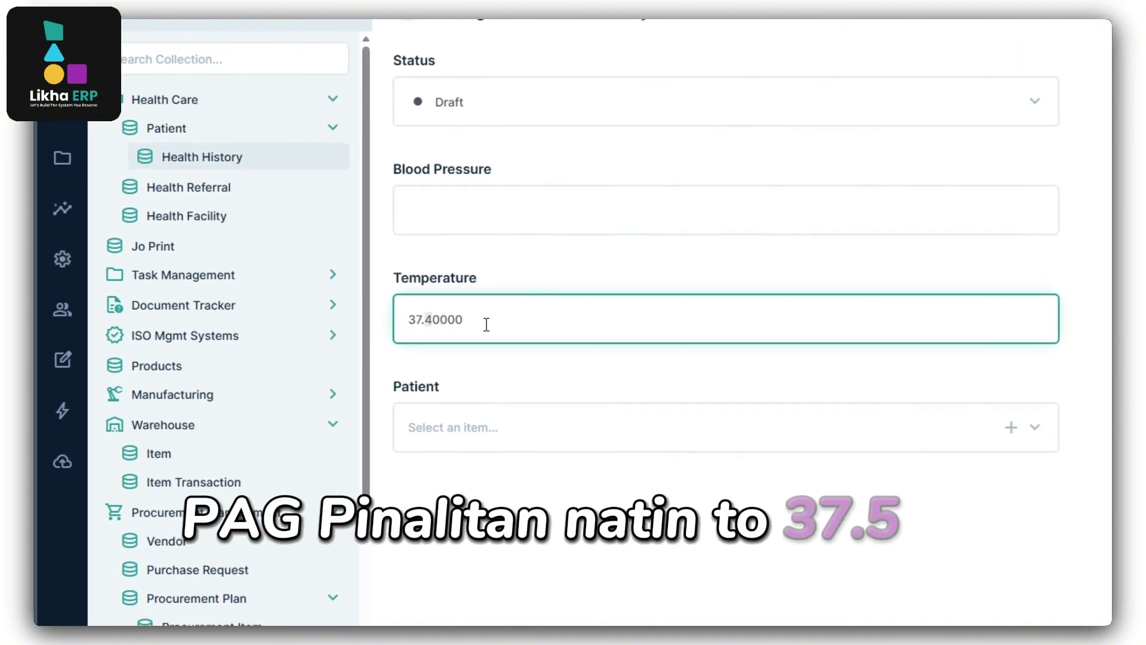
type("5")
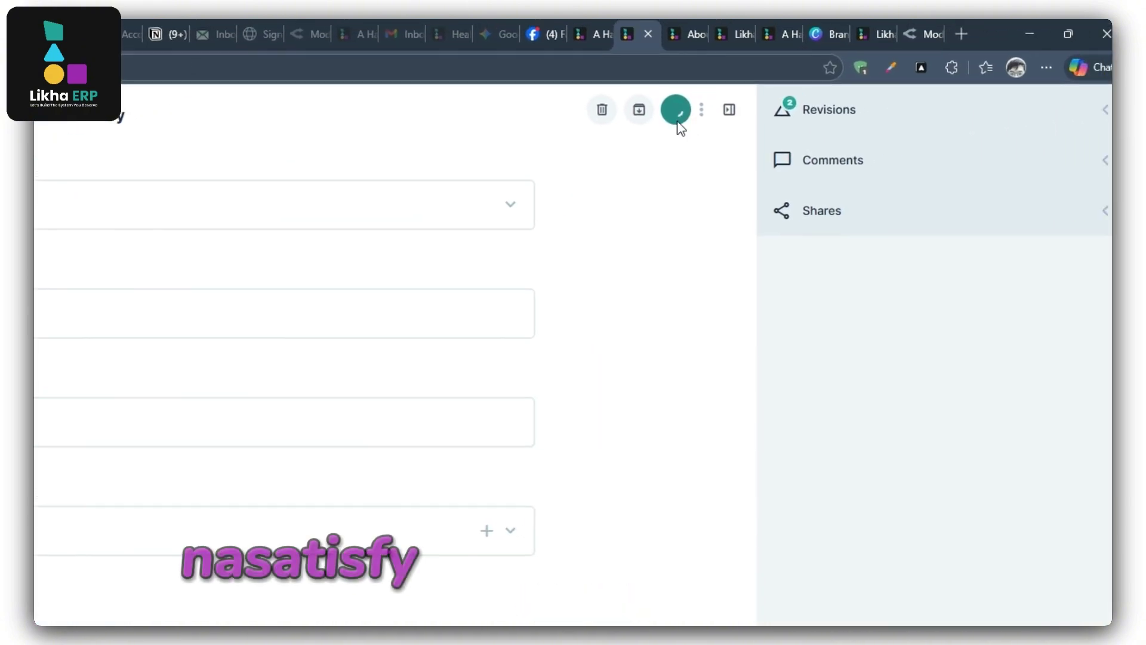
left_click(677, 113)
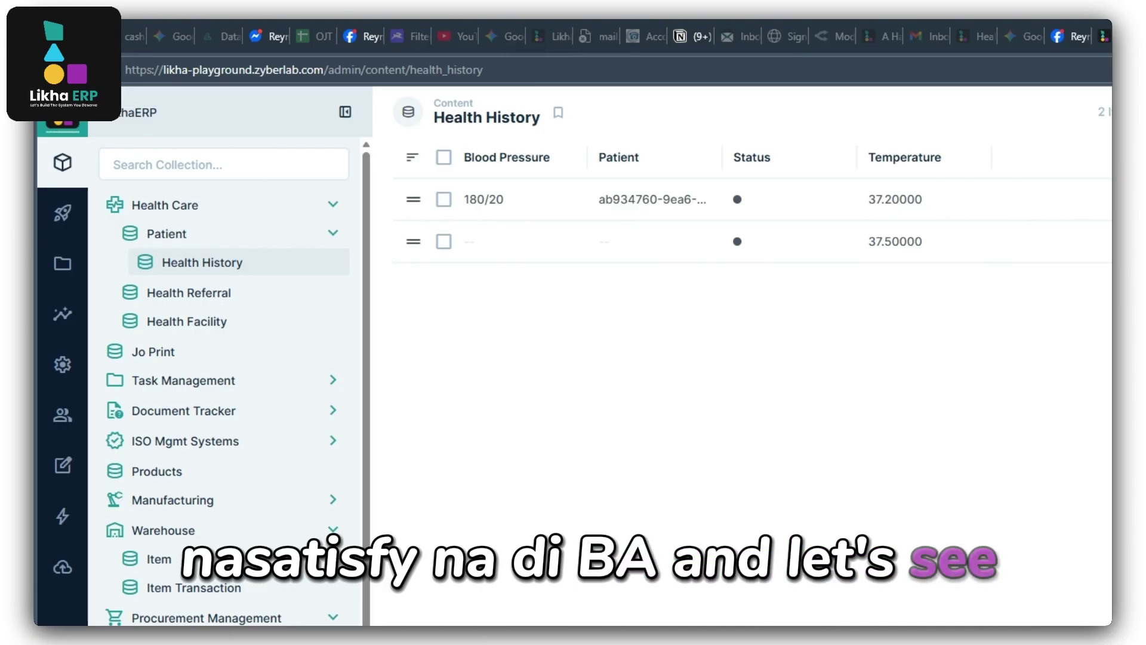
key("F5")
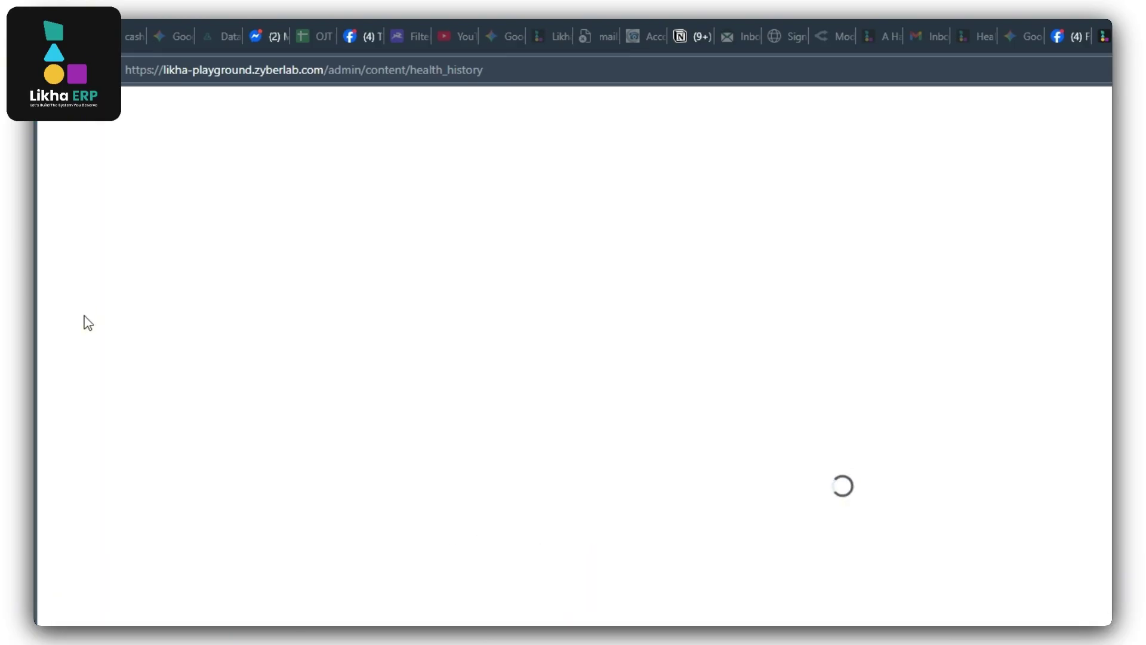
Review the health_history collection's fields in the data model settings.
left_click(62, 357)
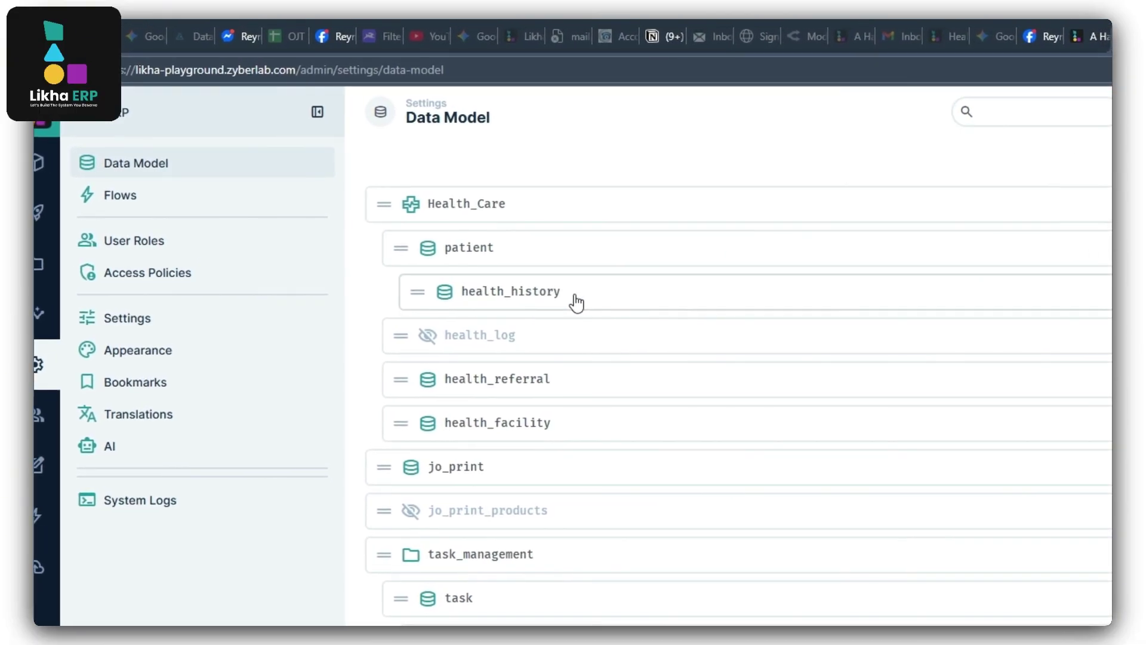
left_click(576, 303)
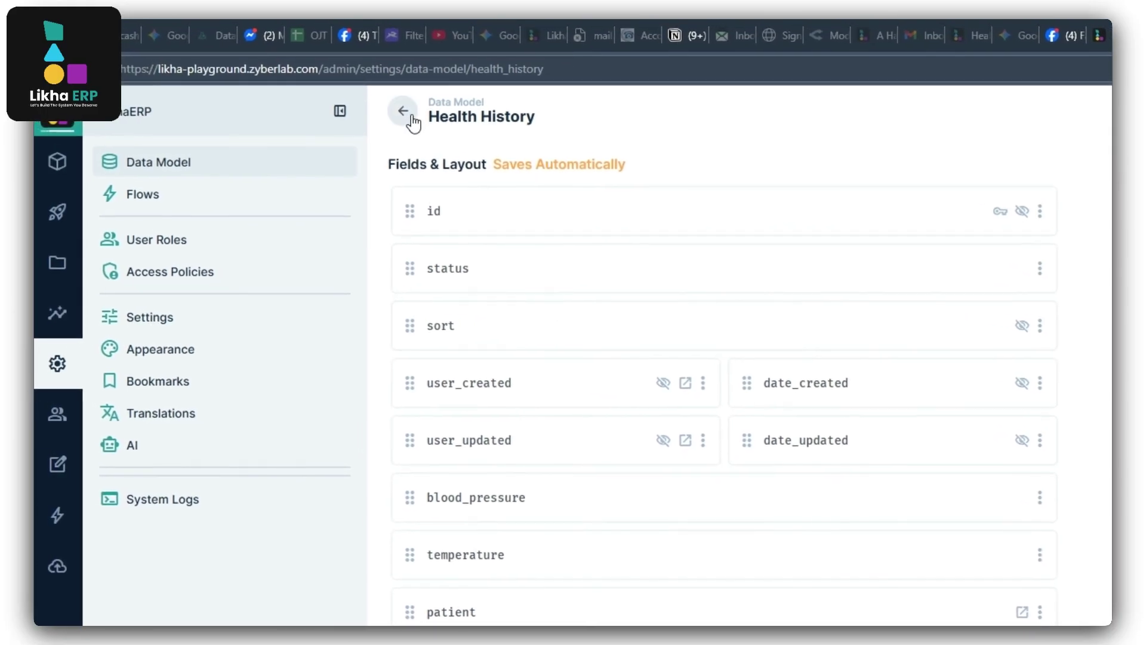
left_click(410, 117)
Open the Notify Admin High Temp flow's latest run and highlight the Send Notification Hi Temp subject and message.
left_click(192, 209)
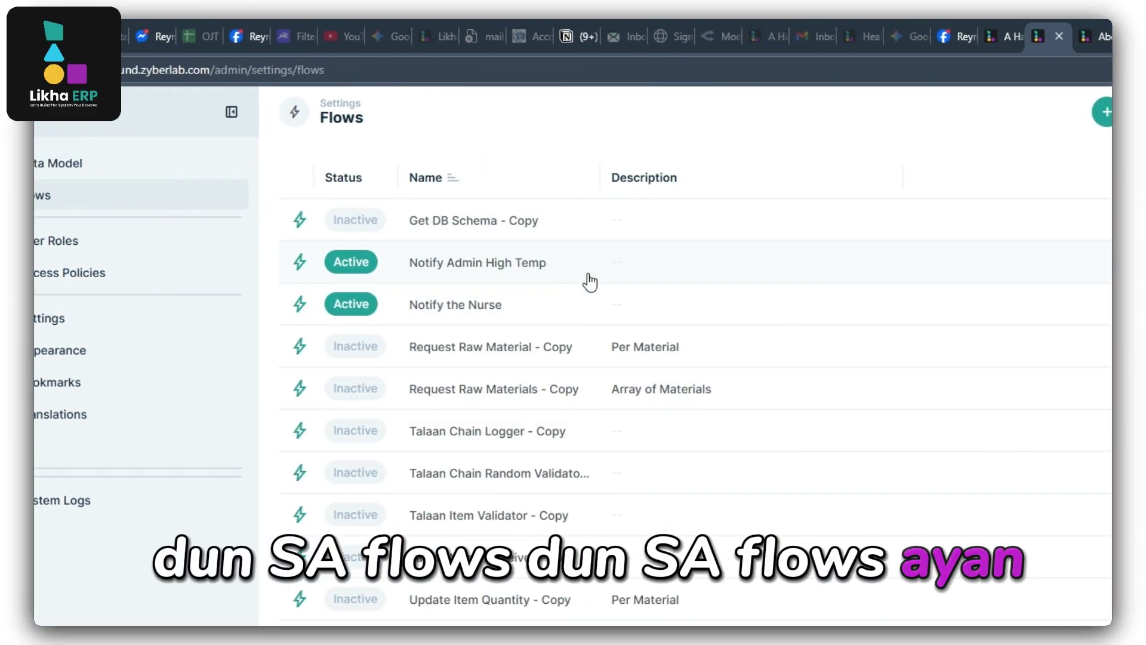
left_click(650, 261)
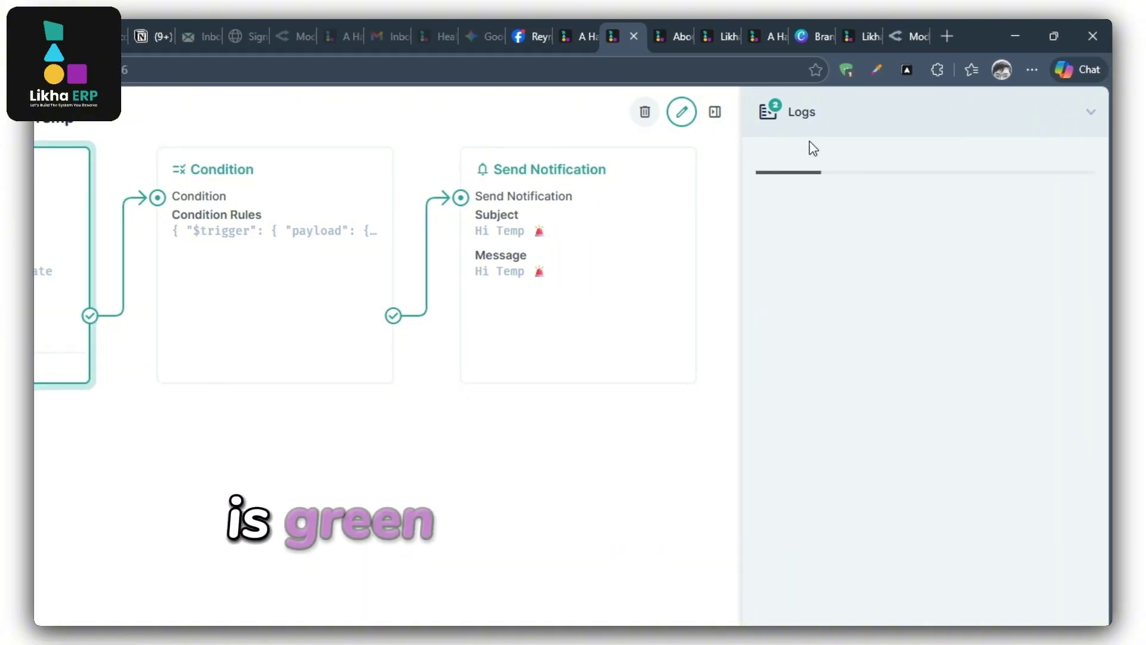
left_click(805, 229)
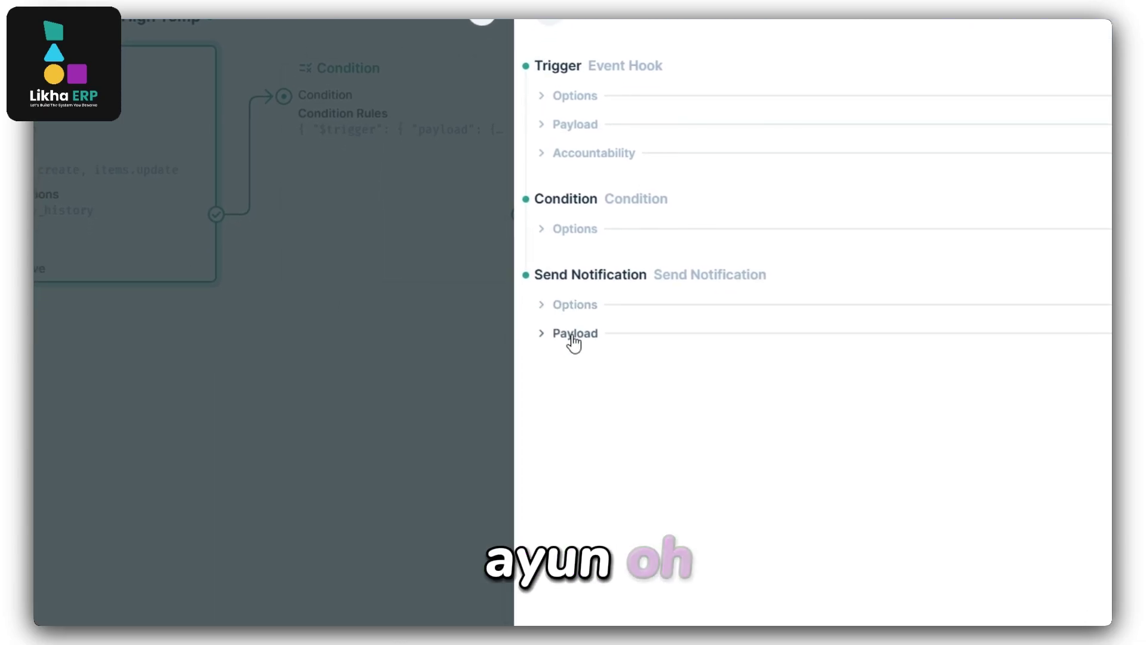
left_click(570, 367)
left_click(574, 317)
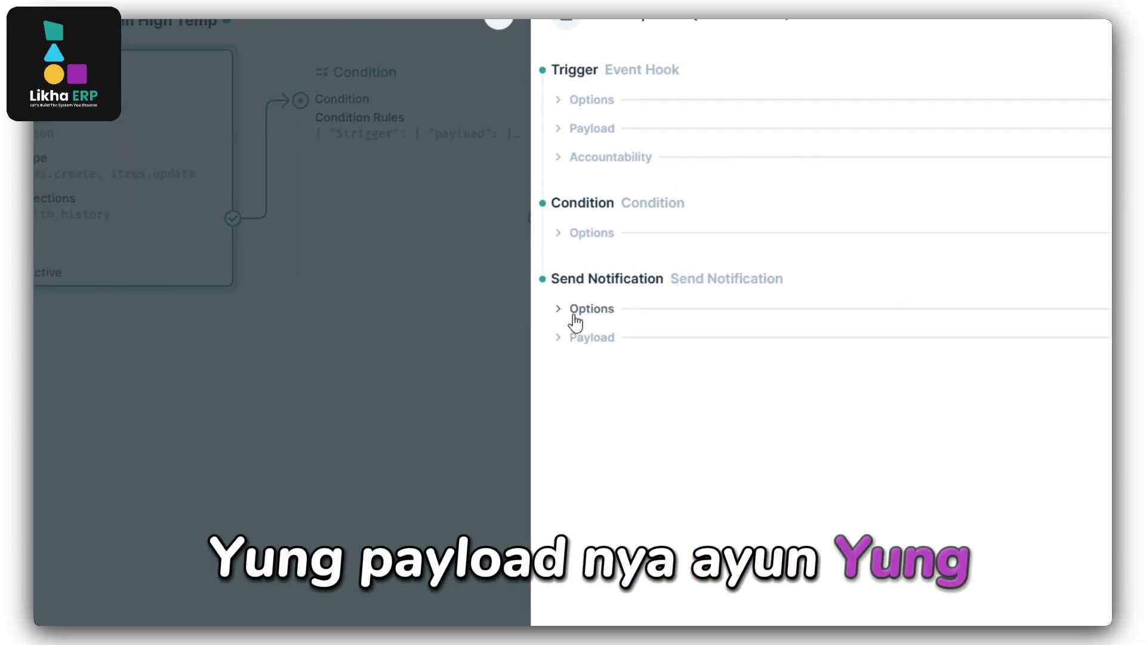
left_click(576, 289)
left_click_drag(587, 473, 827, 539)
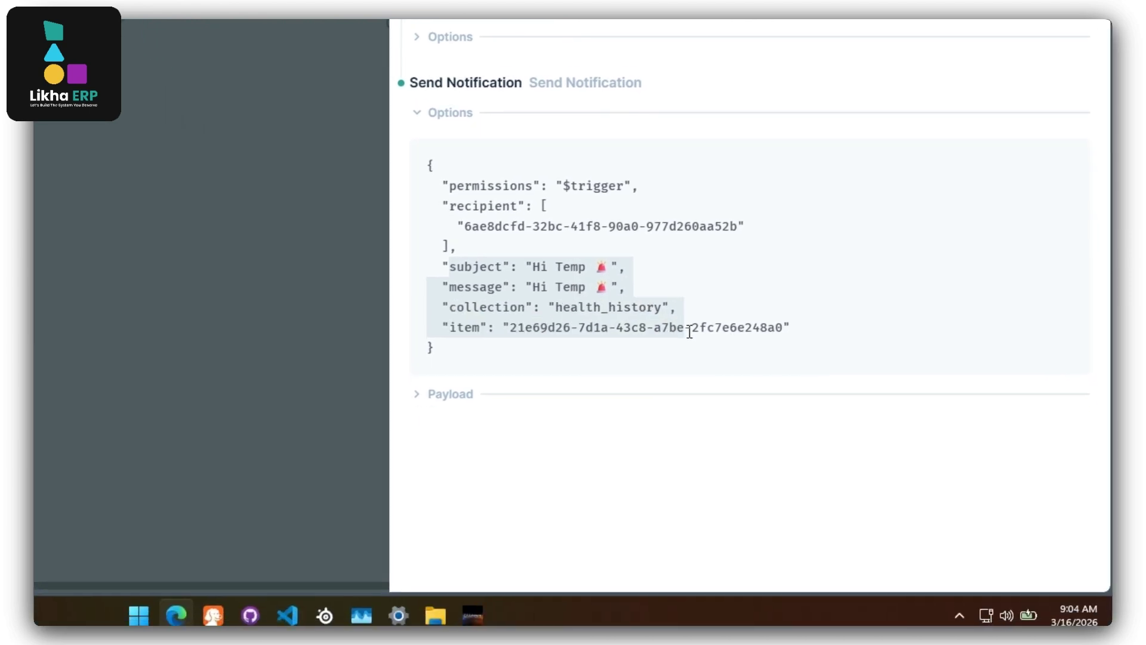
Close the run log, open the inbox's Hi Temp alert record showing 37.50000, then switch to the website tab.
left_click(476, 36)
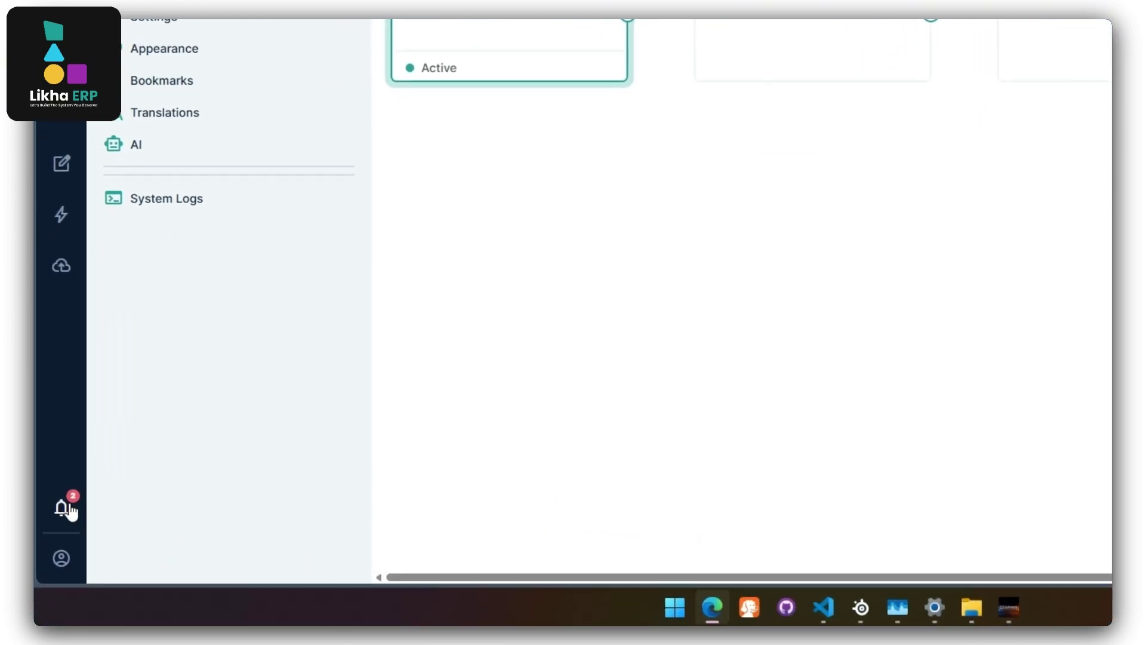
left_click(68, 508)
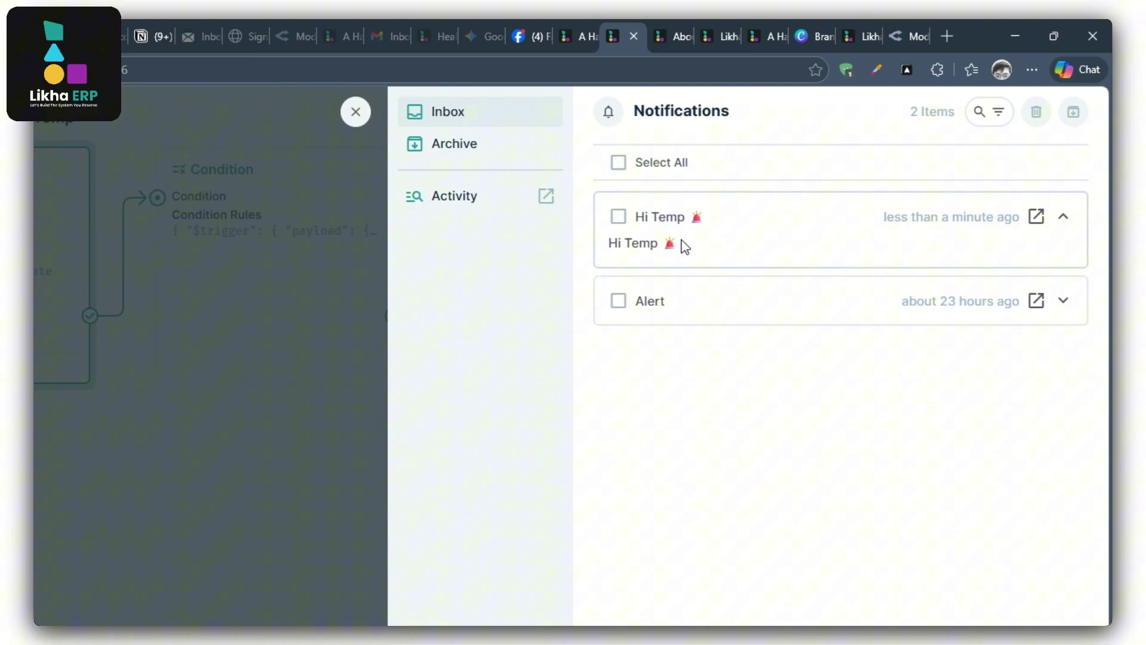
left_click(1037, 218)
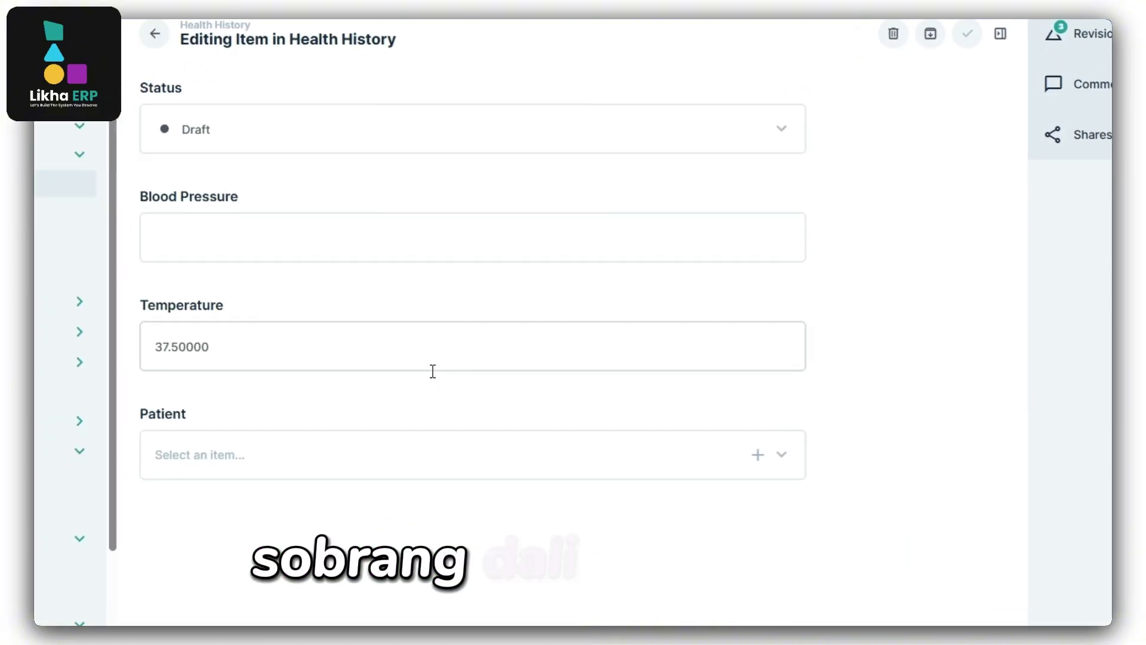
left_click_drag(443, 325, 393, 327)
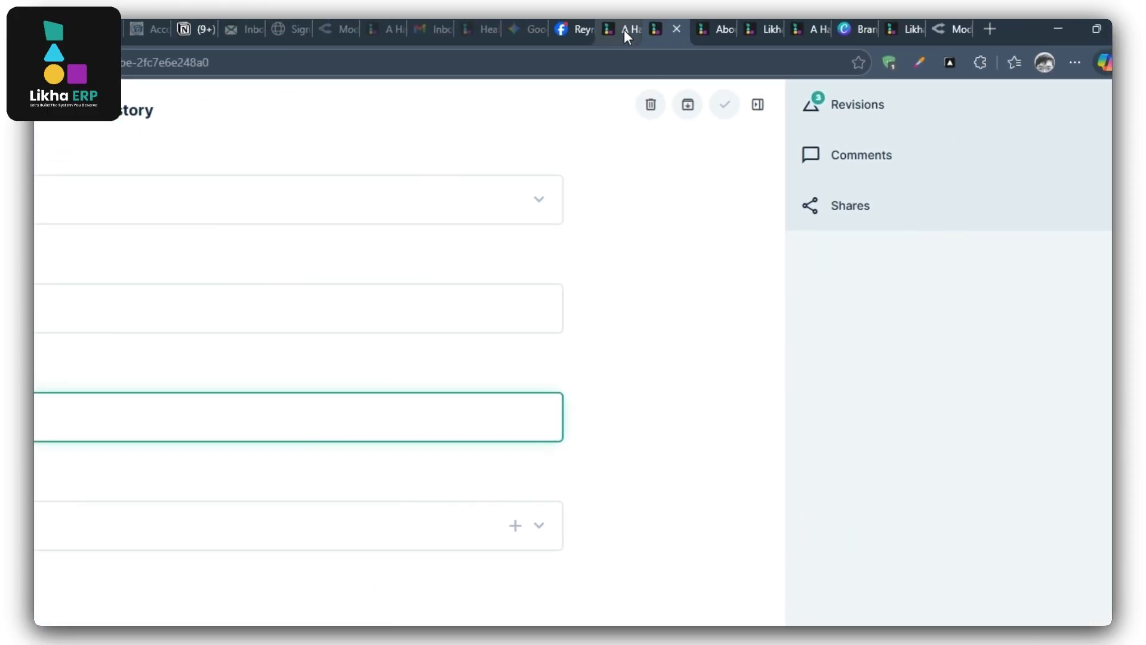
left_click(624, 31)
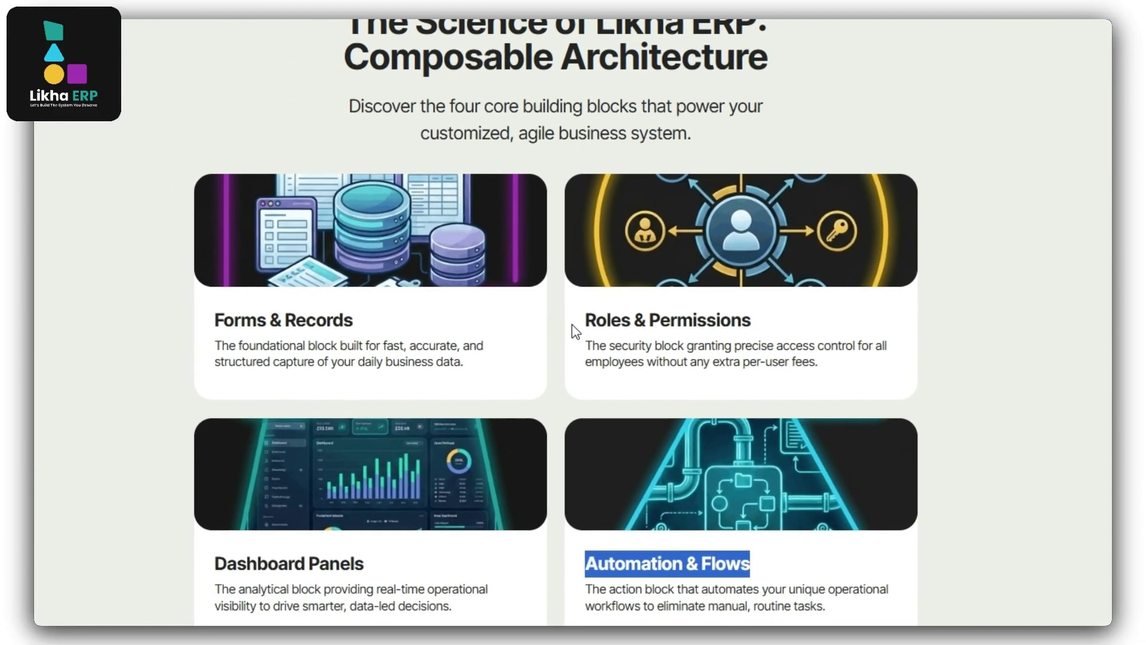